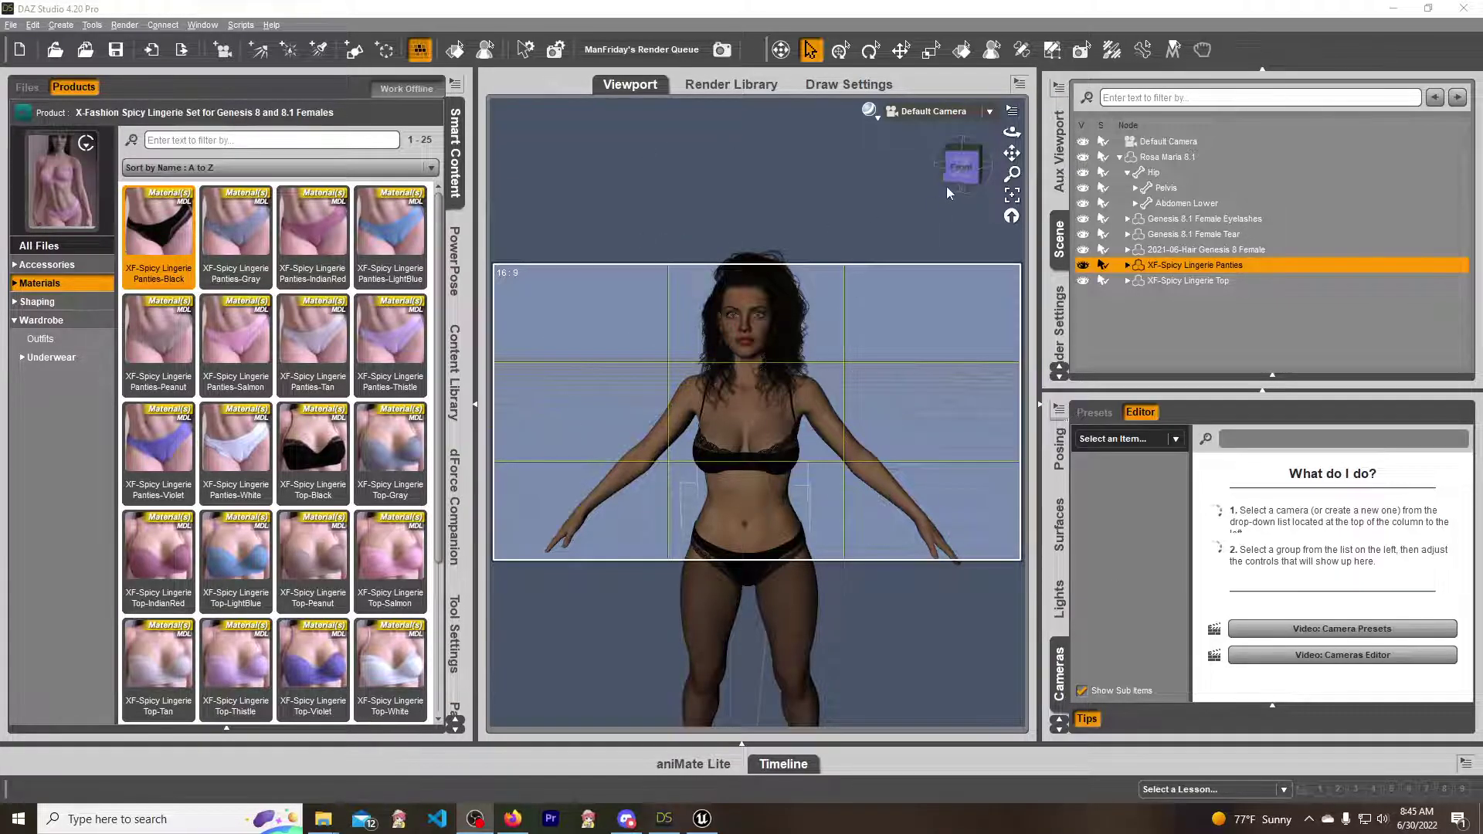
- View the v5.0.0.75 DazToUnreal release page on GitHub and the open Third Person project in Unreal Editor
{"action": "left_click", "coordinate": [1393, 8]}
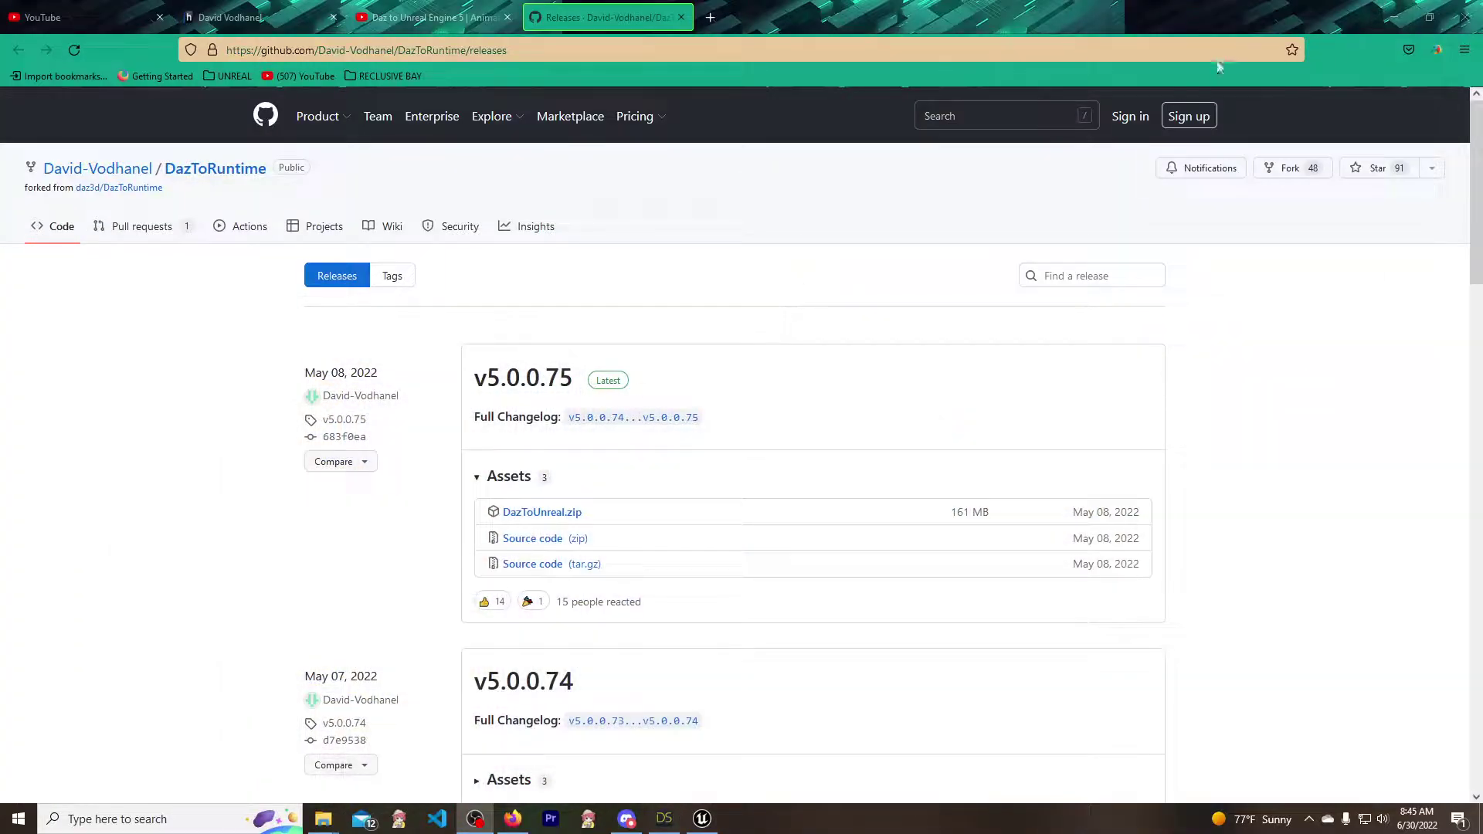
{"action": "left_click", "coordinate": [701, 818]}
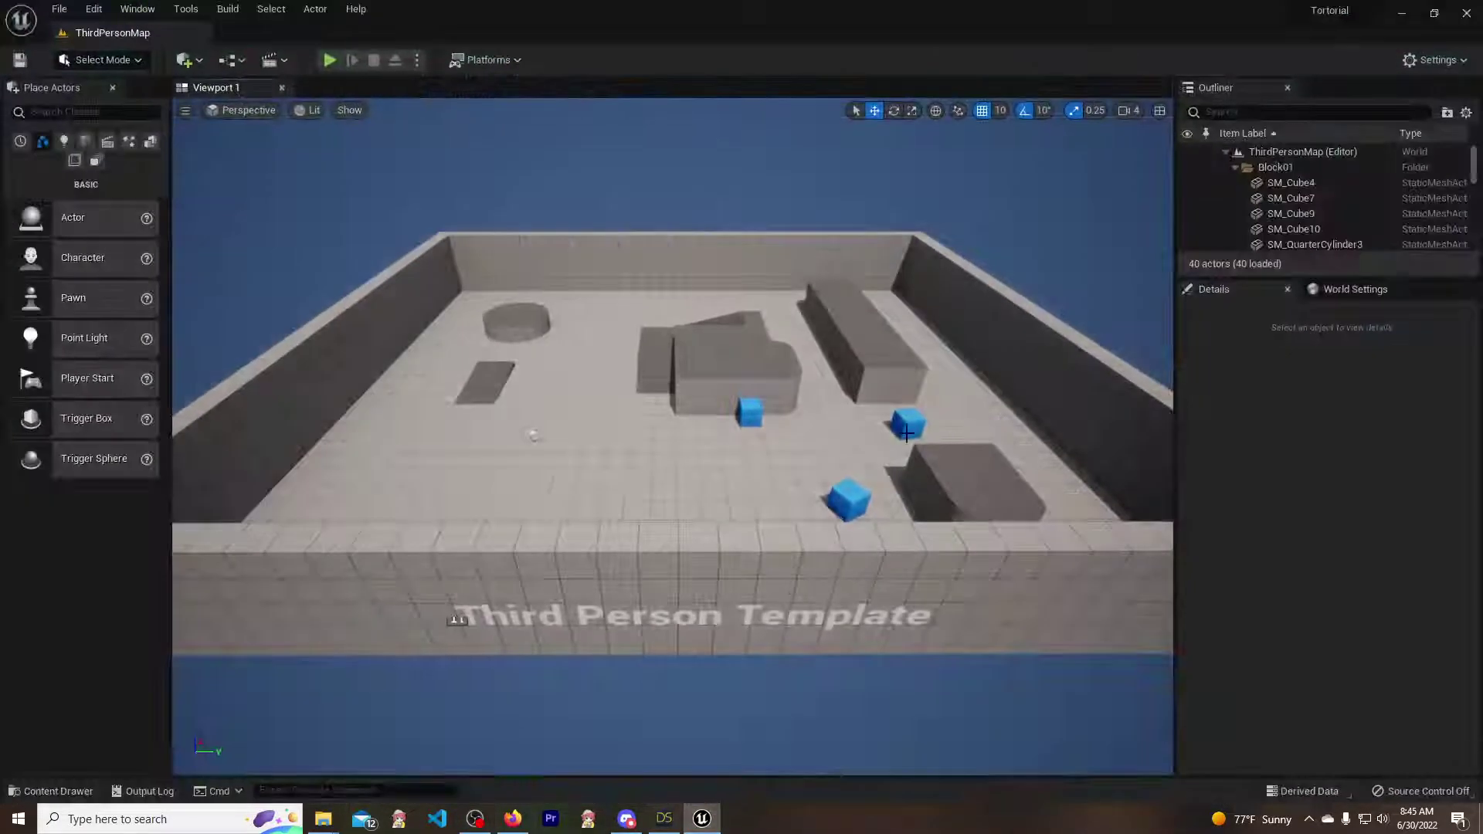
{"action": "left_click", "coordinate": [1407, 13]}
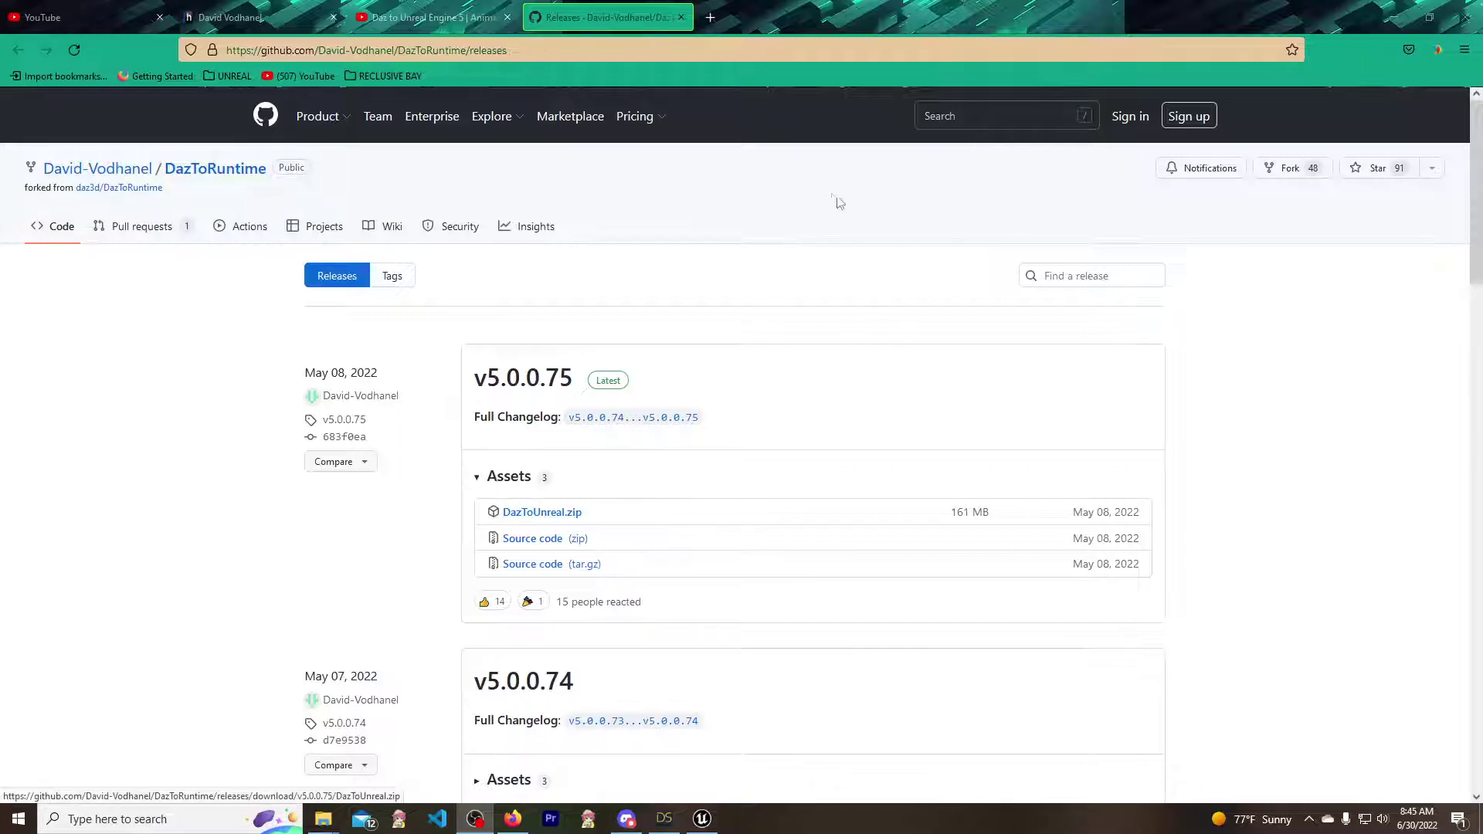
{"action": "left_click", "coordinate": [1400, 15]}
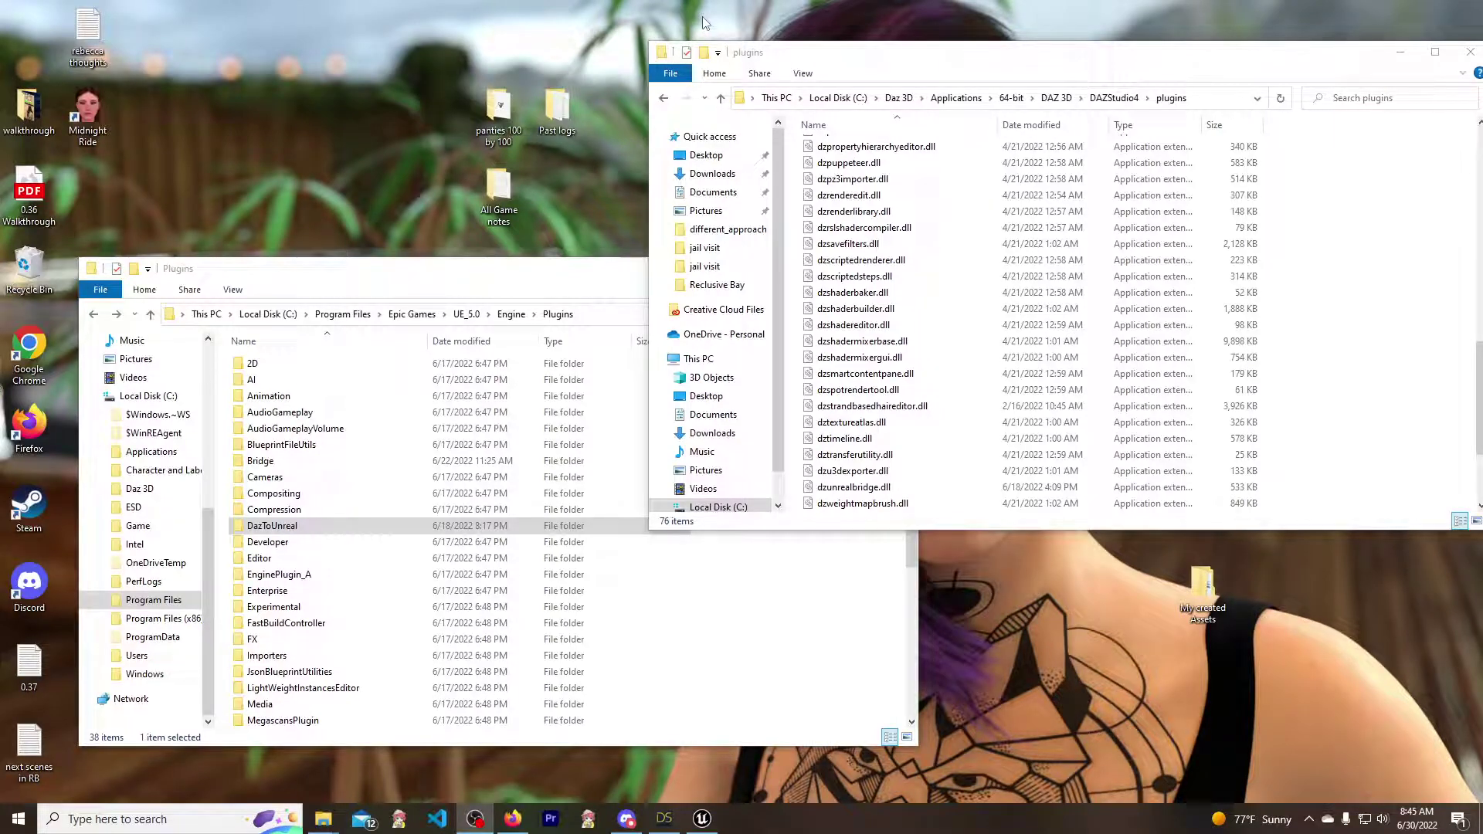
- Open the Resources folder inside the Unreal Engine DazToUnreal plugin folder and locate dzunrealbridge.dll
{"action": "double_click", "coordinate": [290, 527]}
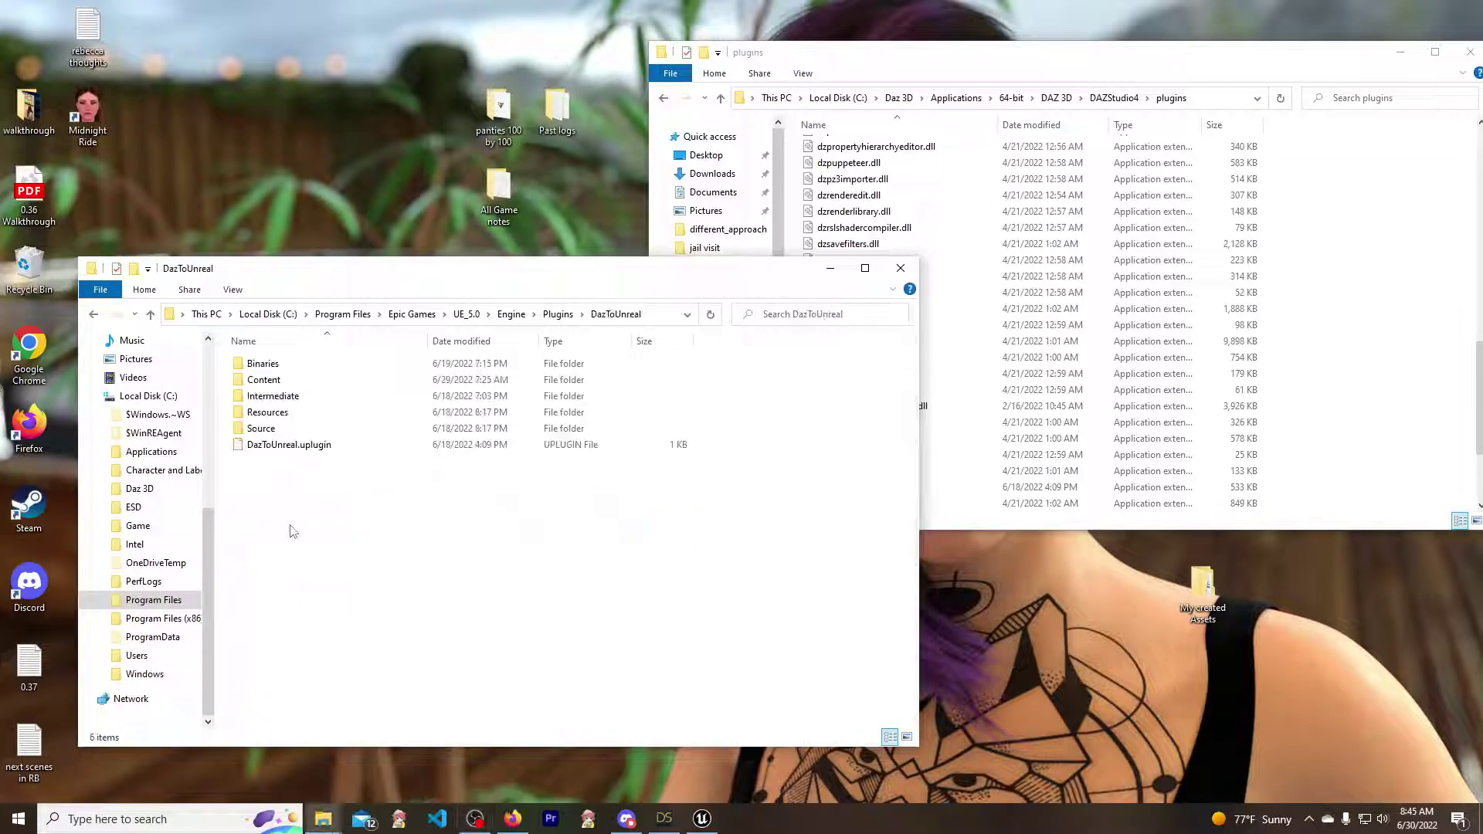
{"action": "double_click", "coordinate": [293, 412]}
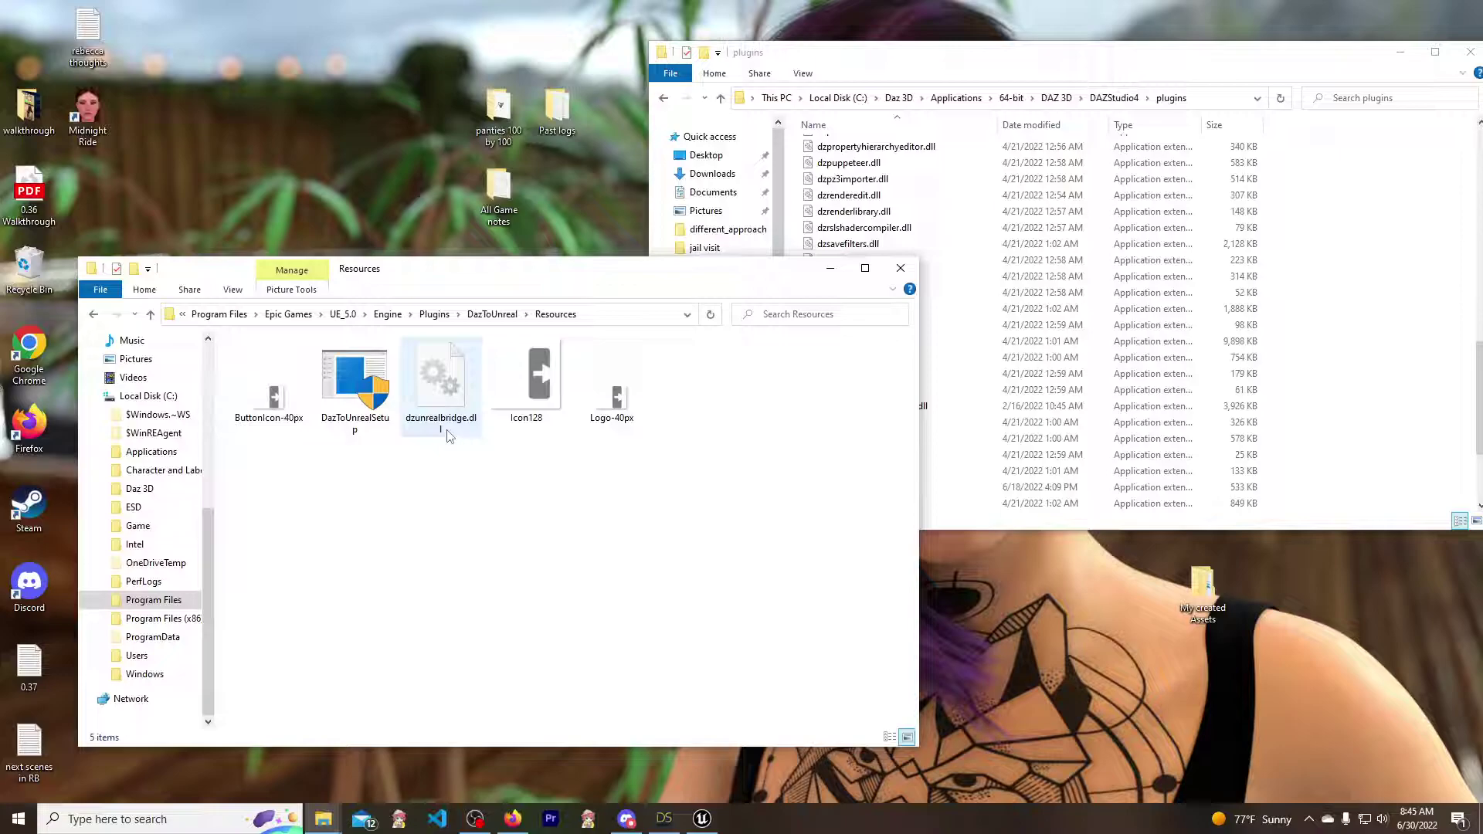
{"action": "mouse_move", "coordinate": [448, 437]}
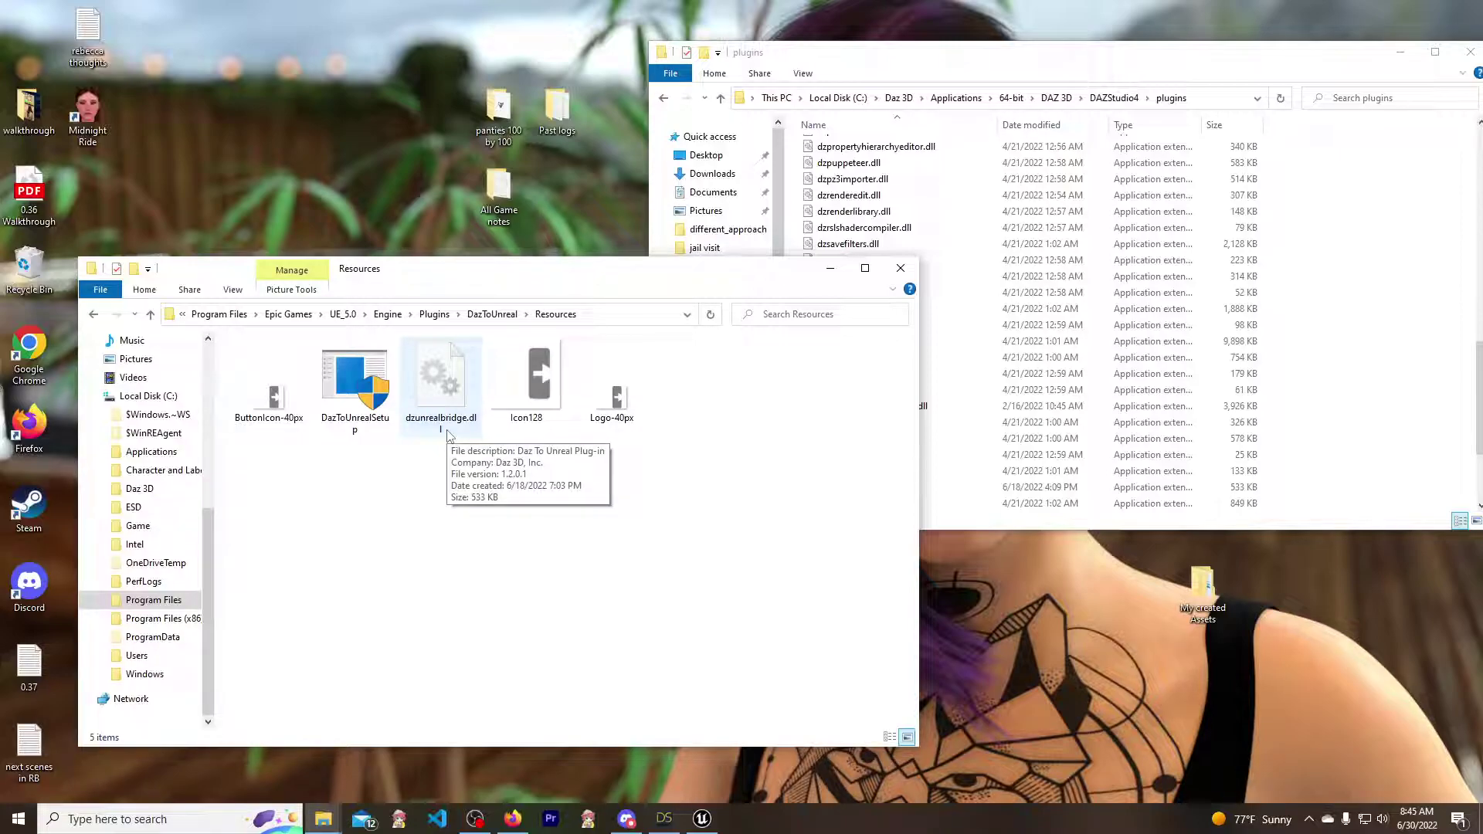
- Browse from the Daz 3D Applications folder through 64-bit, DAZ 3D and DAZStudio4 to plugins, and close that window
{"action": "left_click_drag", "start_coordinate": [996, 59], "coordinate": [821, 72]}
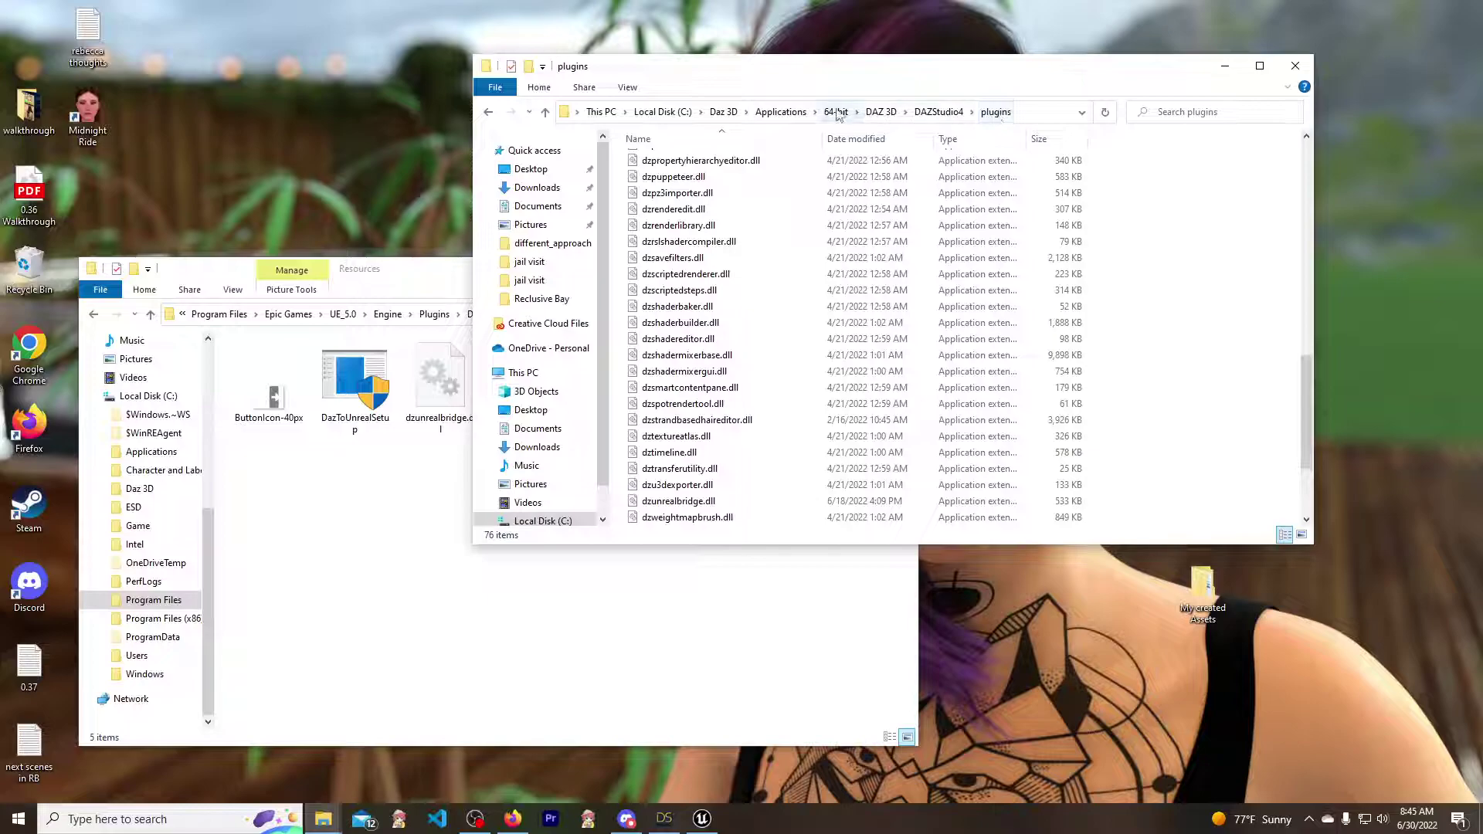
{"action": "left_click", "coordinate": [780, 113]}
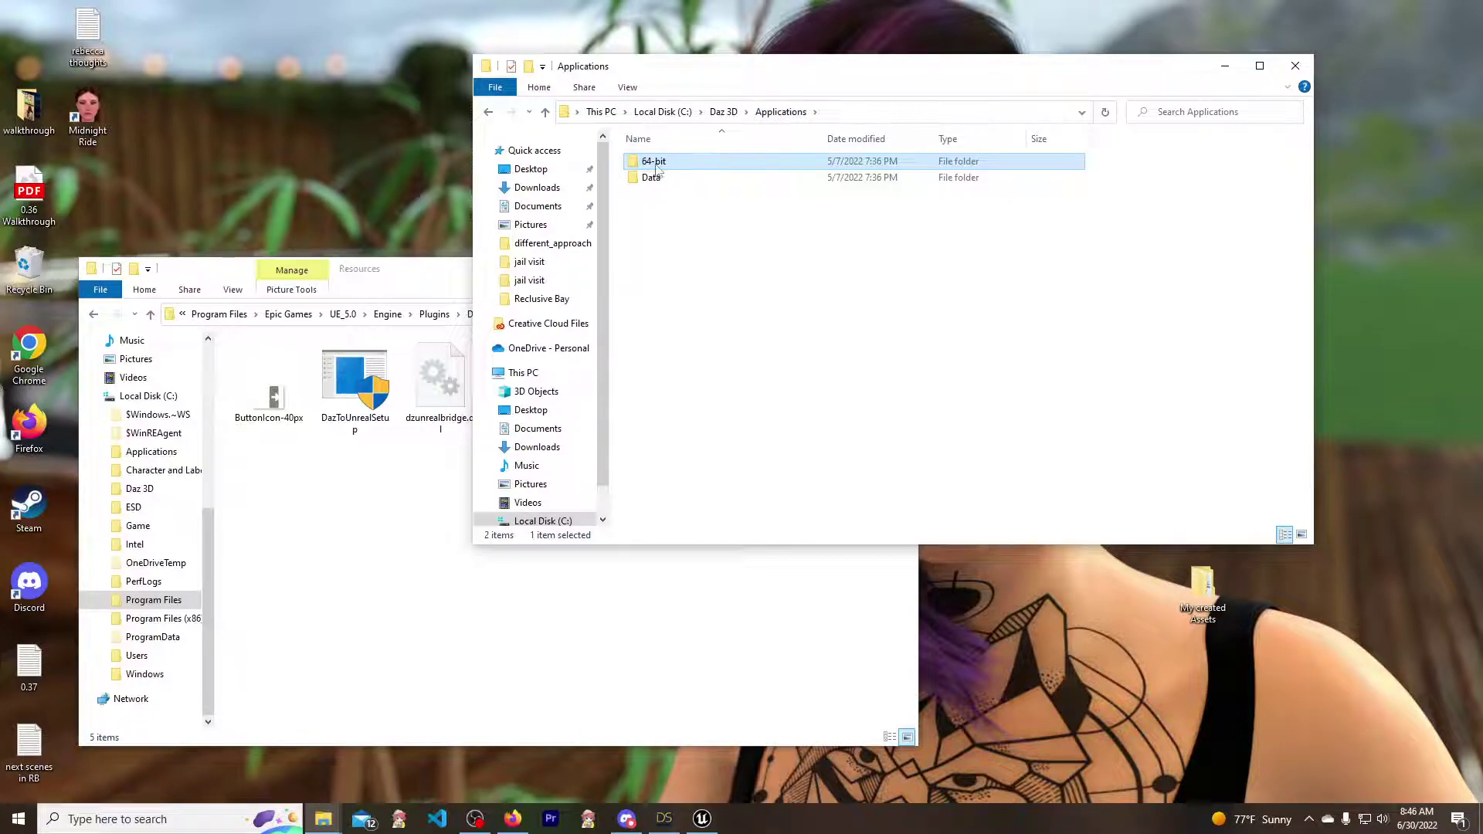
{"action": "double_click", "coordinate": [699, 164]}
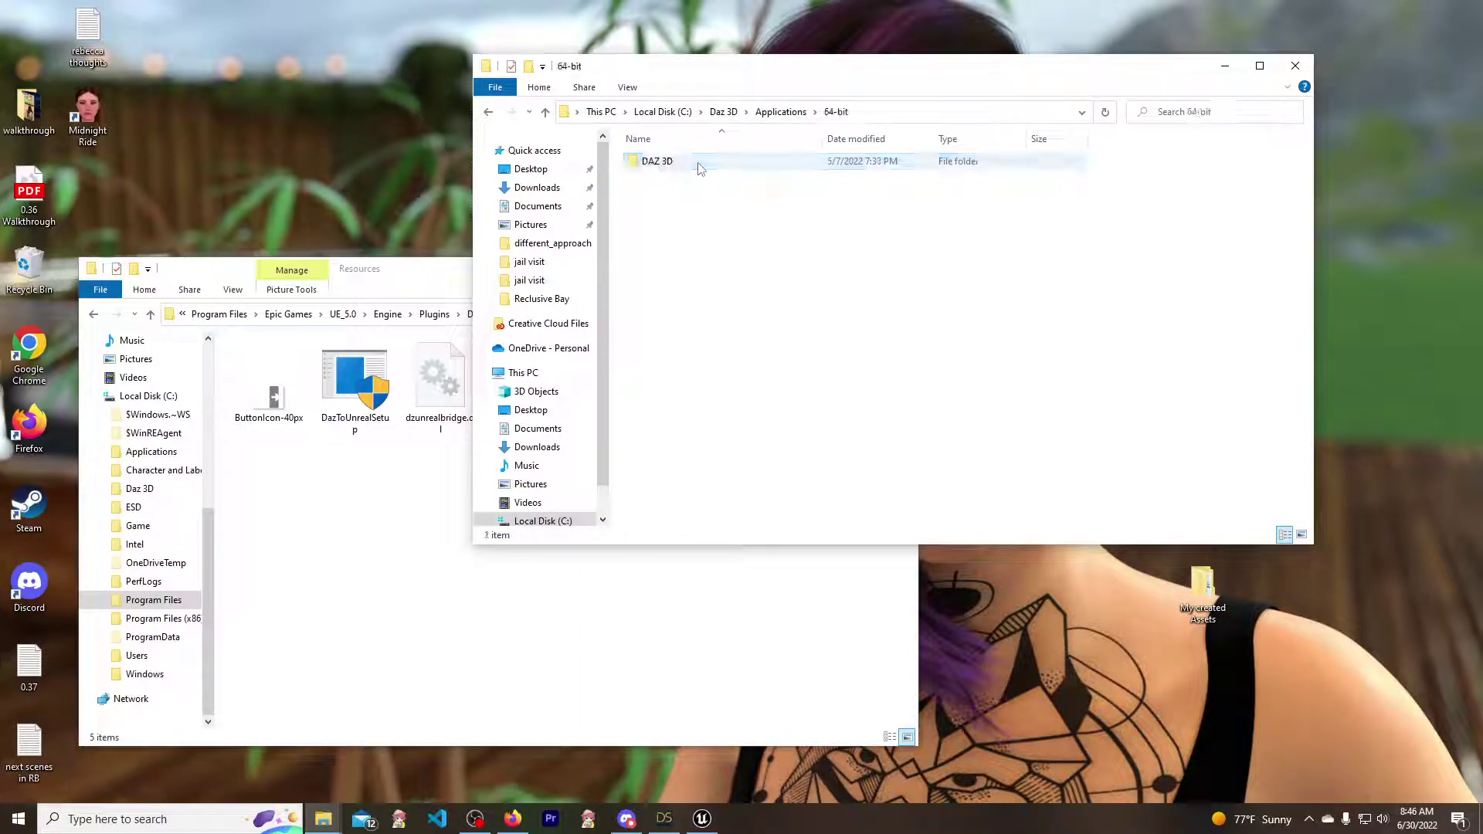
{"action": "double_click", "coordinate": [695, 163]}
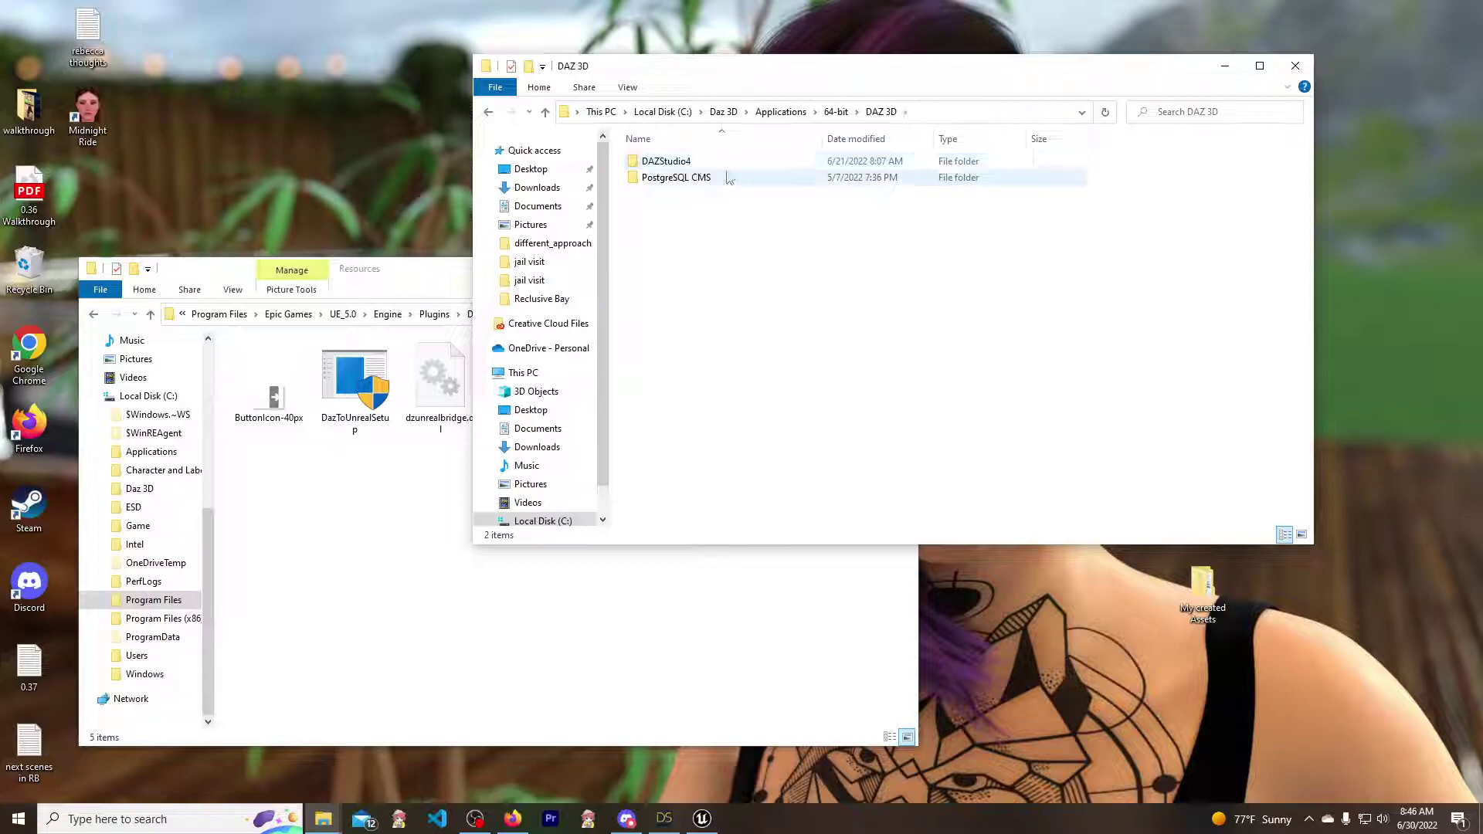
{"action": "double_click", "coordinate": [668, 162]}
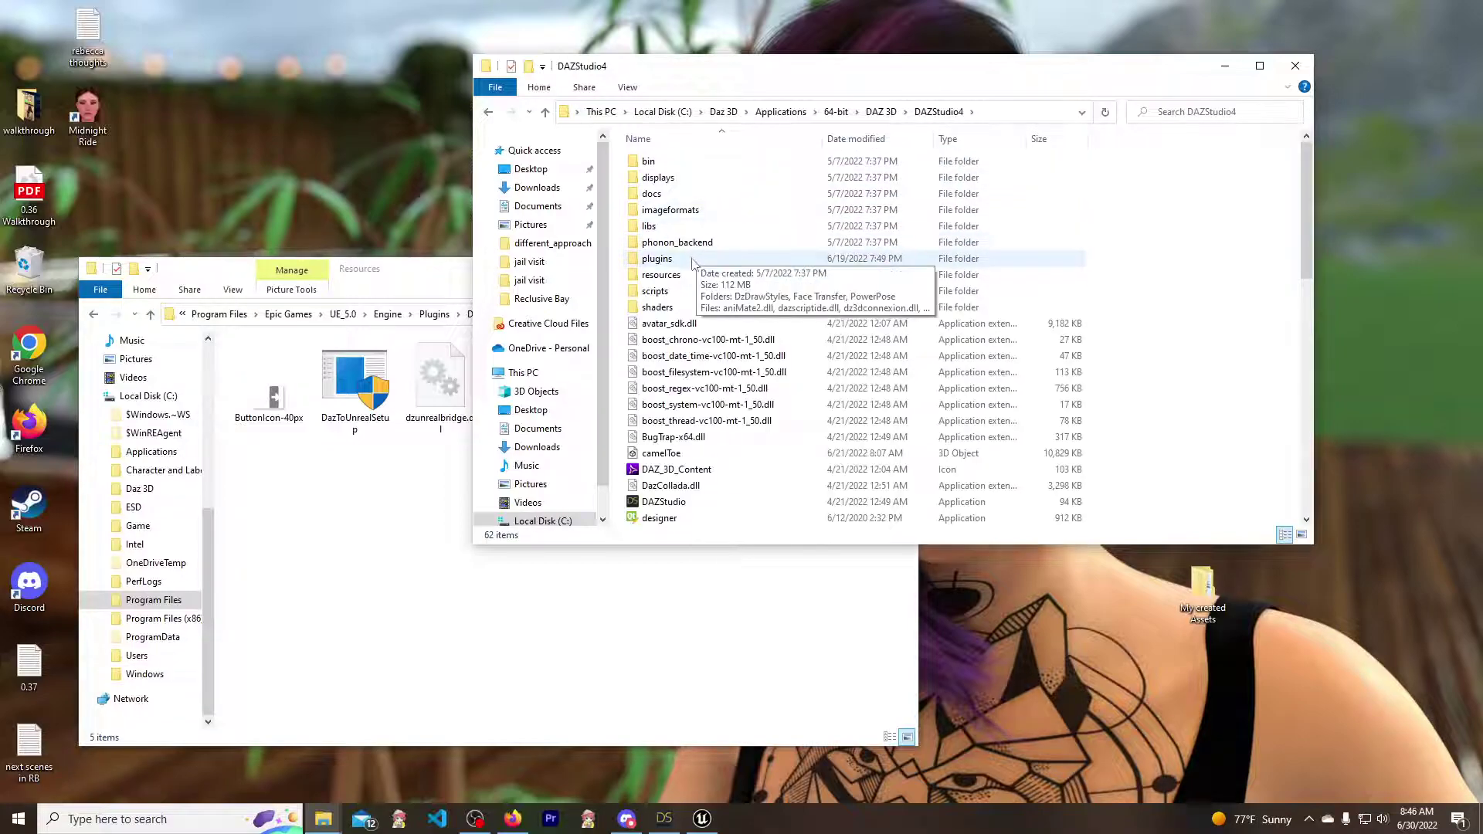
{"action": "double_click", "coordinate": [658, 259]}
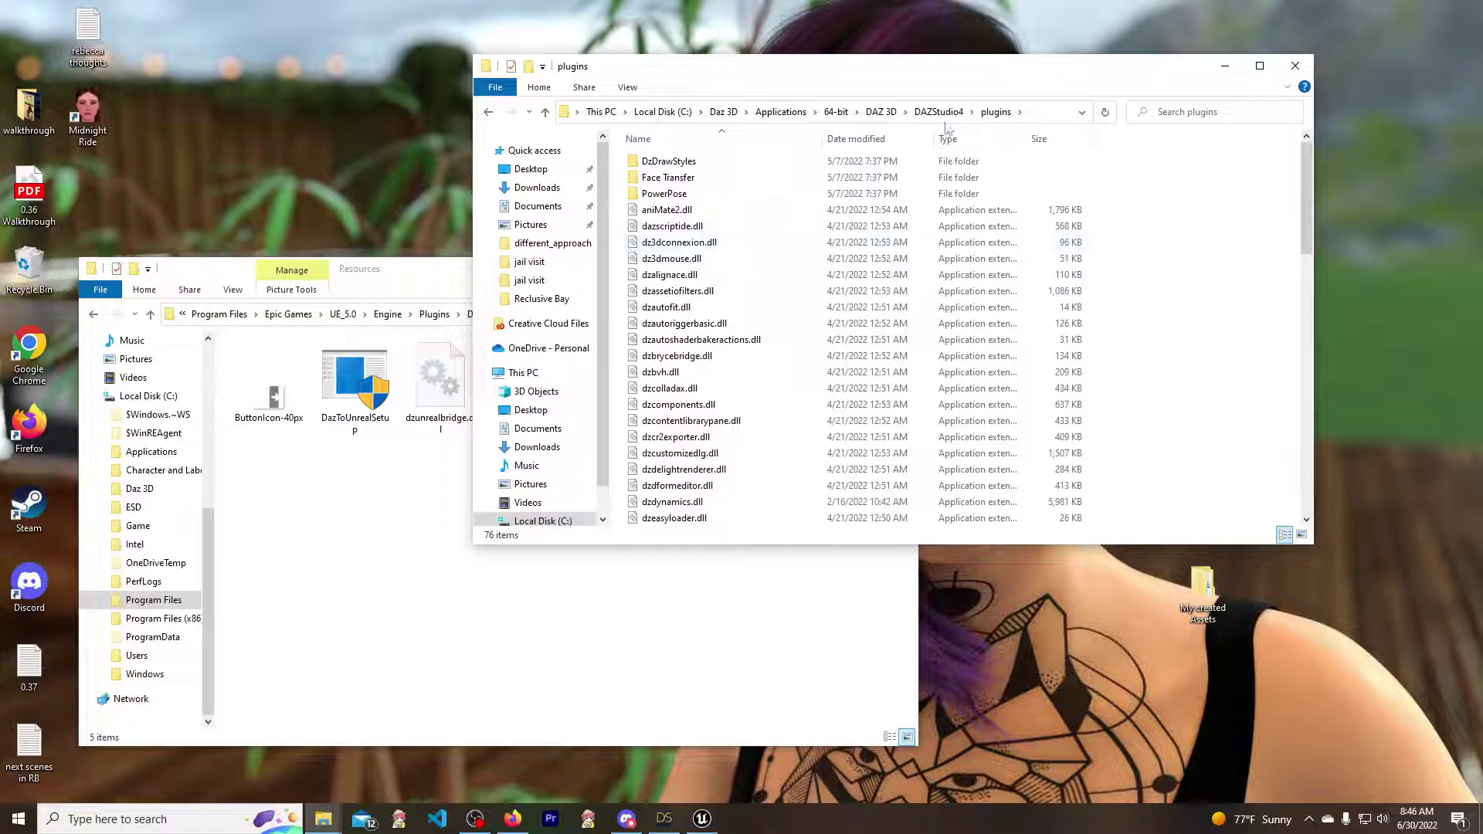
{"action": "left_click_drag", "start_coordinate": [868, 75], "coordinate": [1111, 68]}
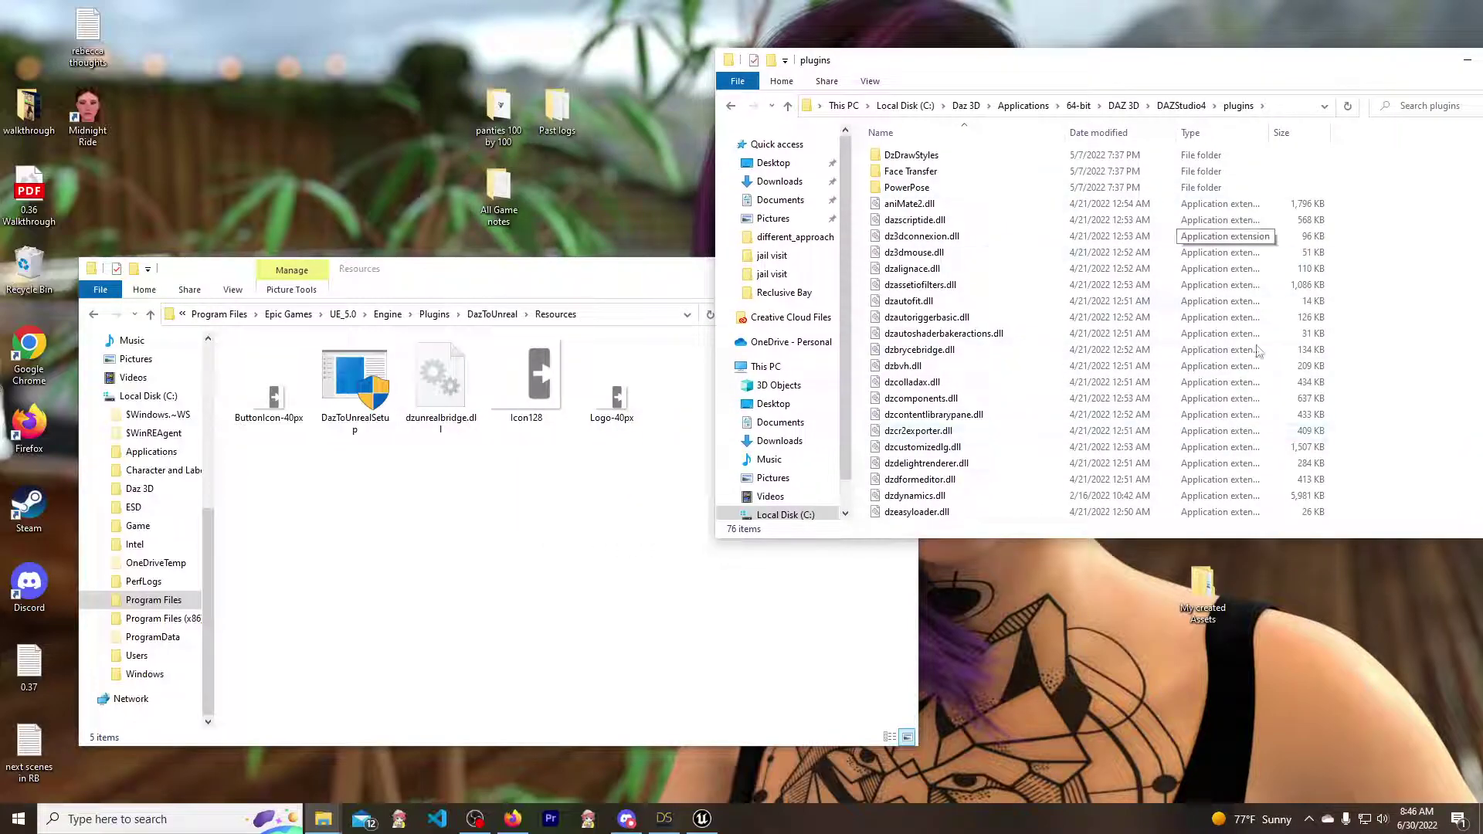
{"action": "left_click_drag", "start_coordinate": [1219, 65], "coordinate": [996, 73]}
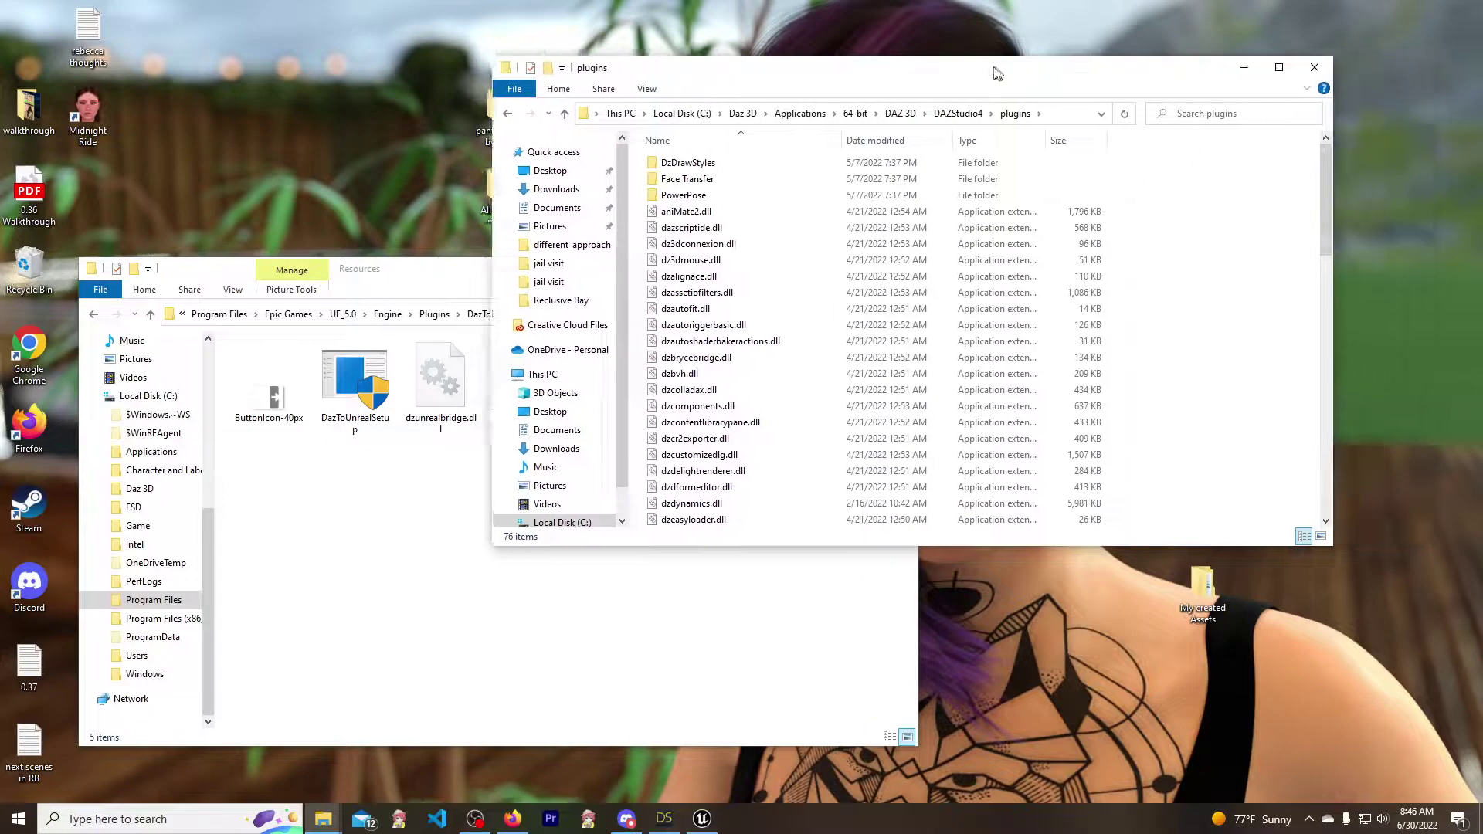
{"action": "left_click", "coordinate": [1314, 67]}
- Browse from the UE_5.0 folder through Engine to Plugins, locate the DazToUnreal folder, and close the window
{"action": "left_click_drag", "start_coordinate": [584, 278], "coordinate": [958, 110]}
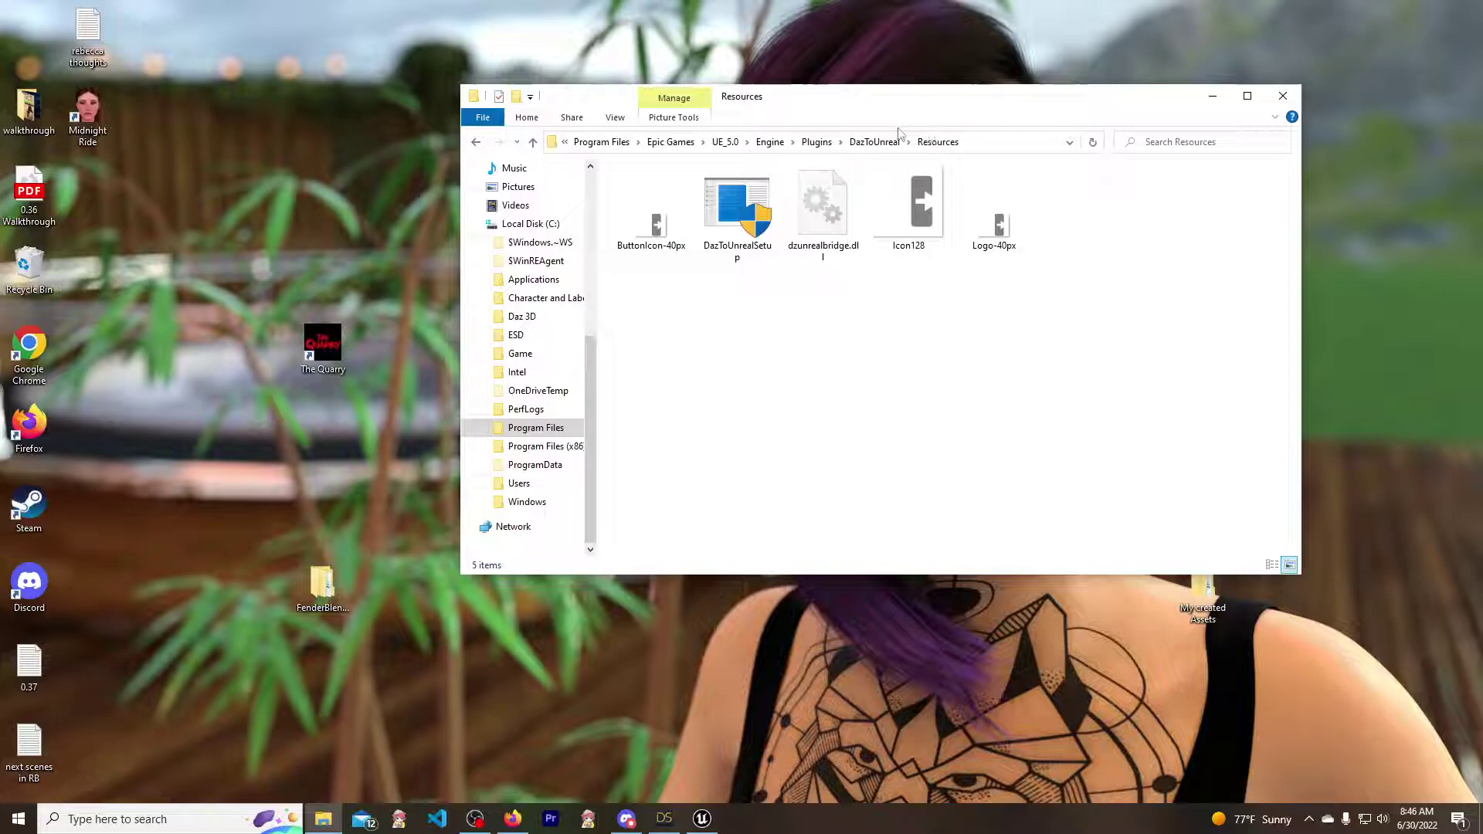
{"action": "left_click", "coordinate": [727, 144]}
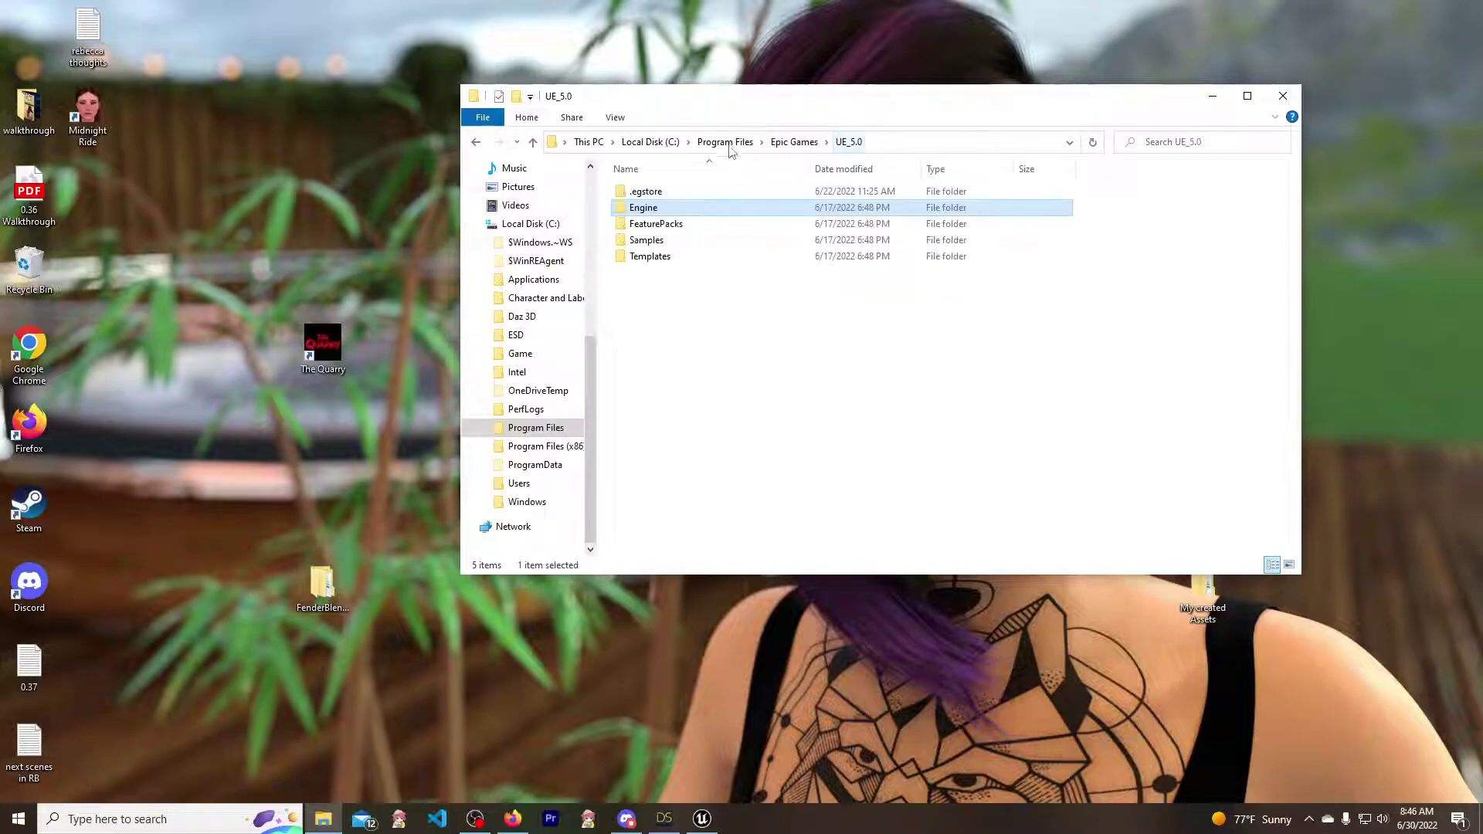
{"action": "double_click", "coordinate": [651, 209]}
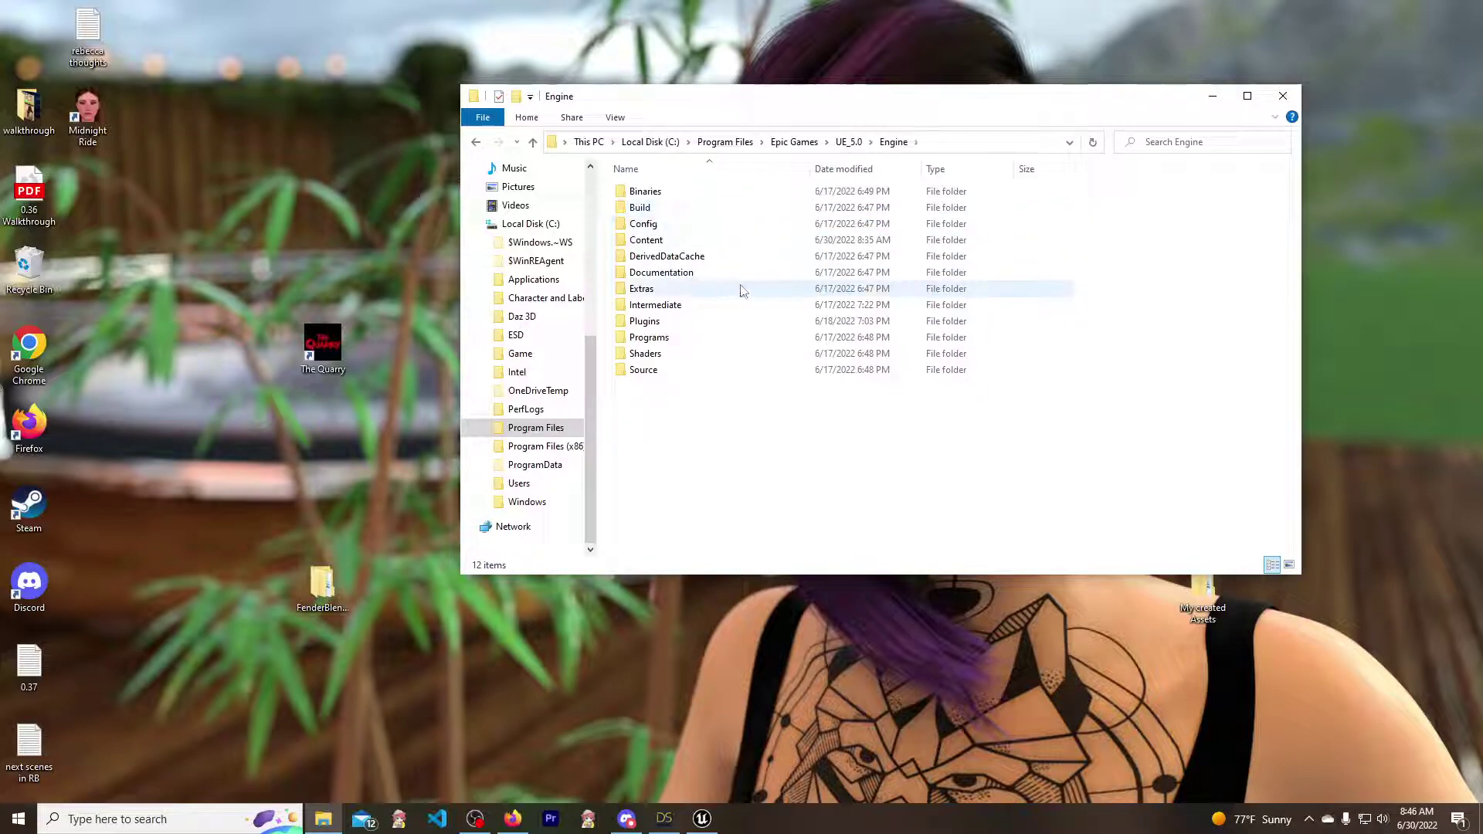
{"action": "double_click", "coordinate": [690, 321]}
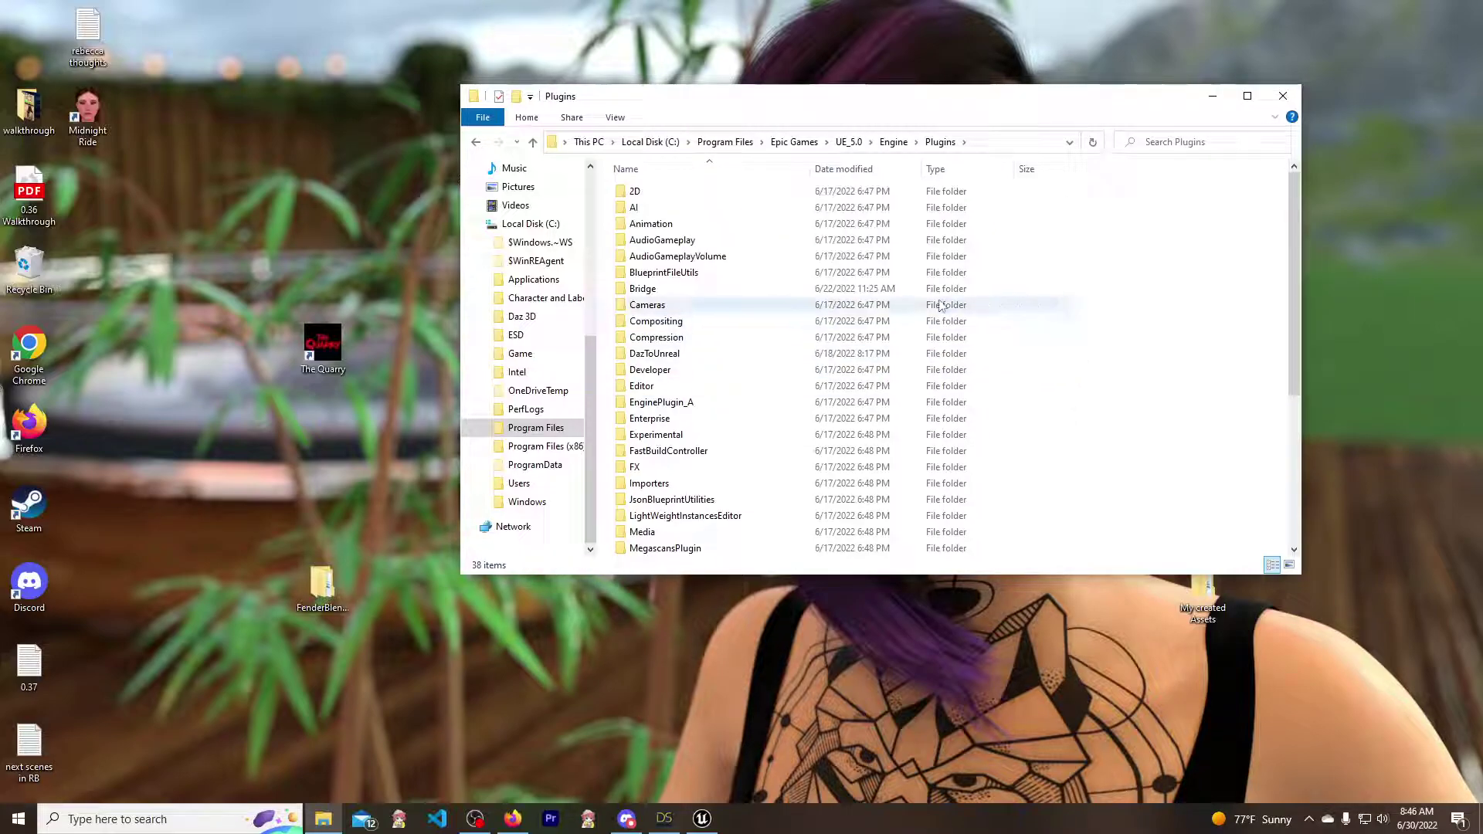
{"action": "scroll", "coordinate": [1058, 309], "scroll_direction": "down", "scroll_amount": 5}
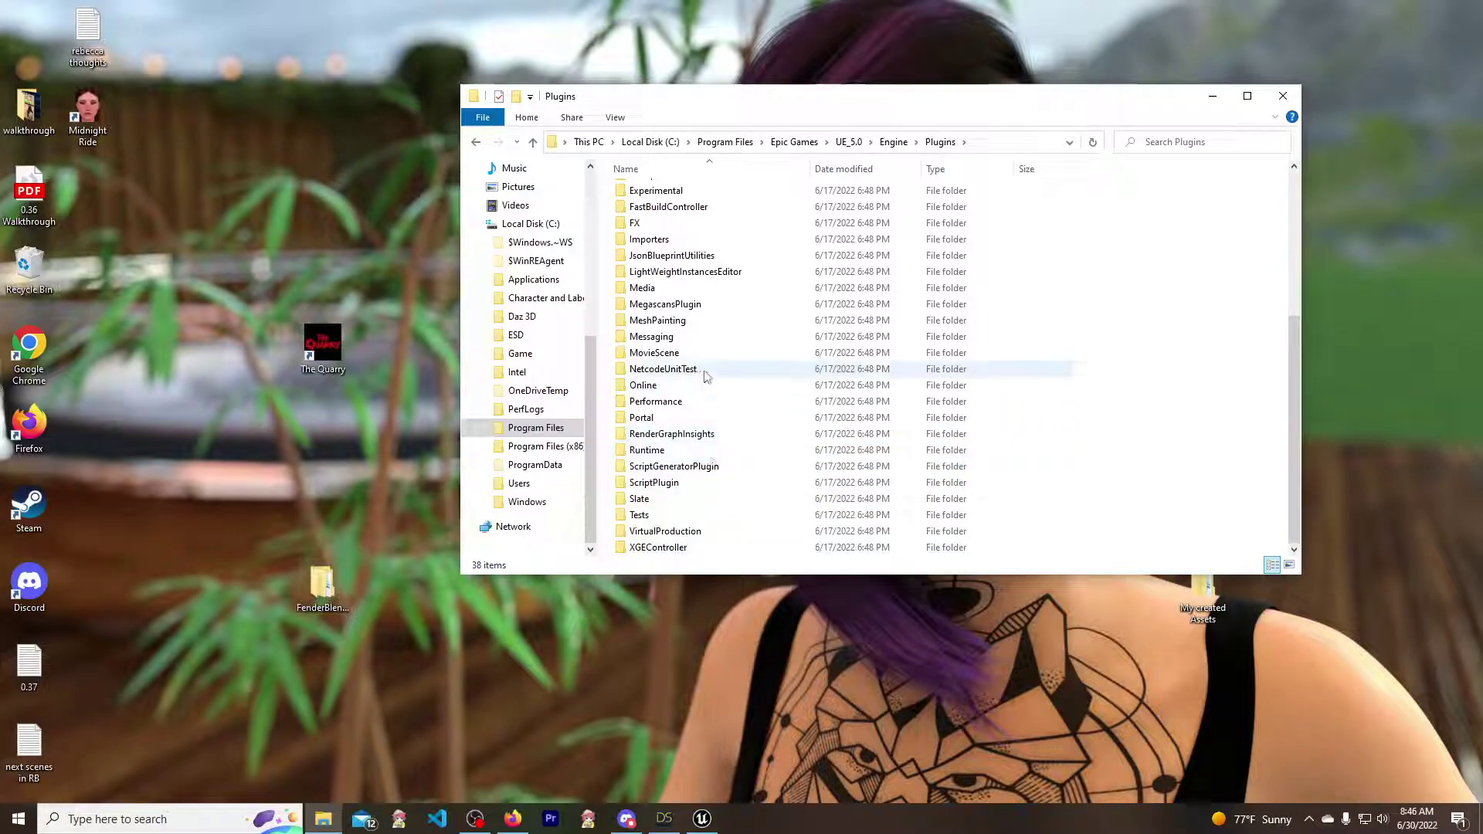
{"action": "scroll", "coordinate": [695, 375], "scroll_direction": "up", "scroll_amount": 4}
{"action": "left_click", "coordinate": [663, 304]}
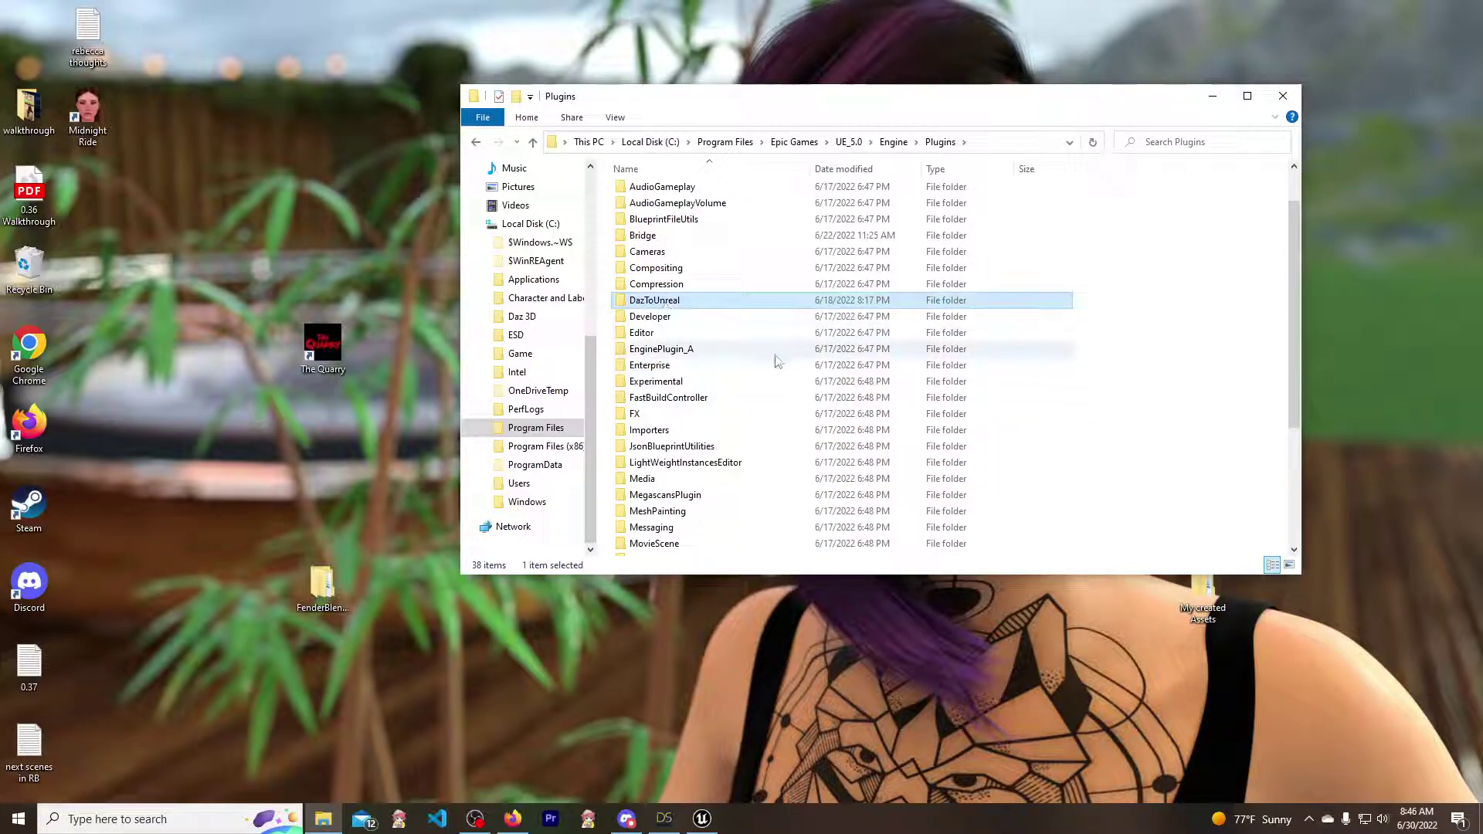
{"action": "left_click", "coordinate": [1284, 95]}
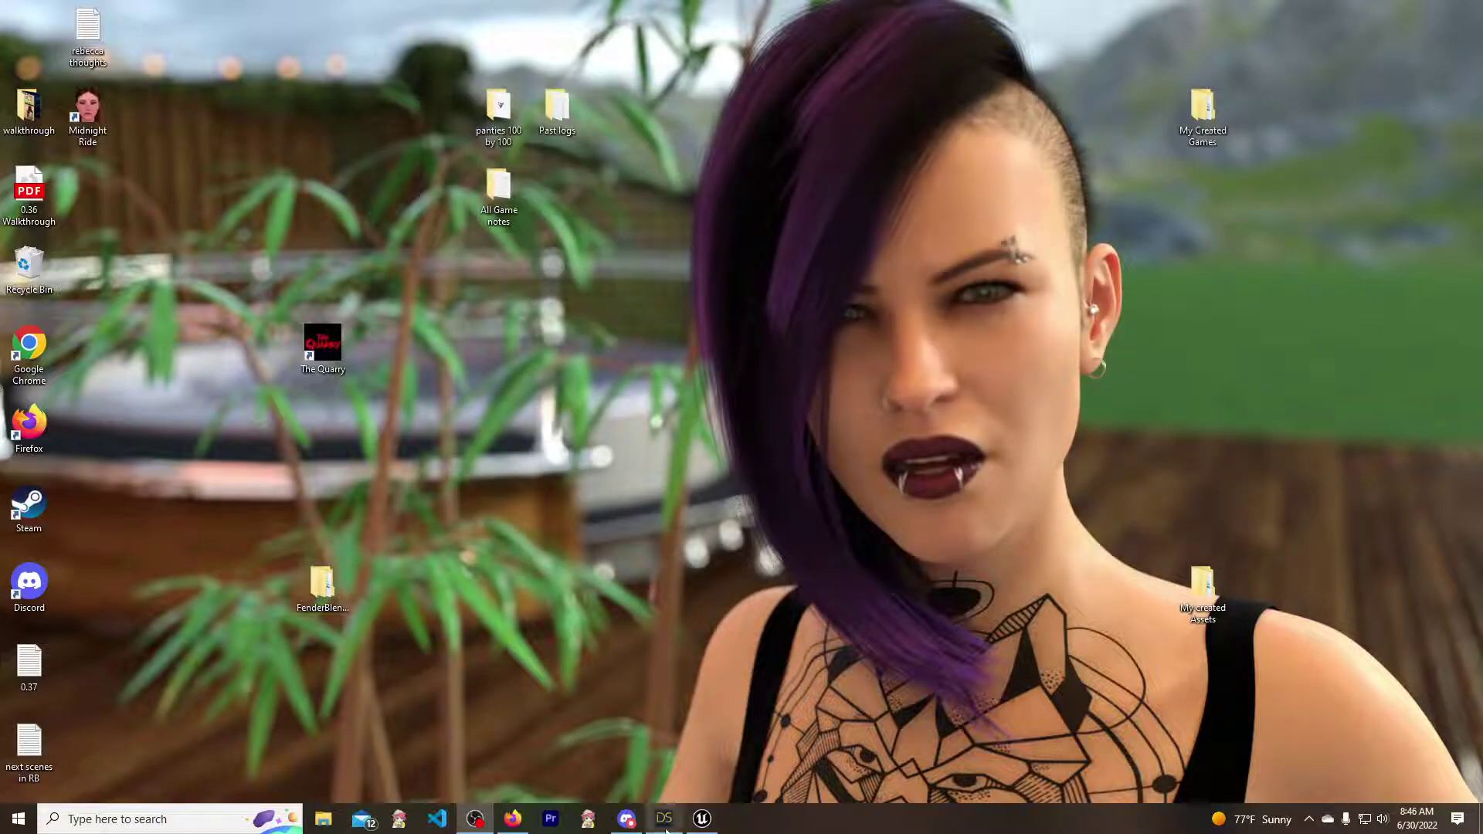
- Switch to Unreal Editor, enable the DazToUnreal plugin, and restart the editor to apply it
{"action": "left_click", "coordinate": [701, 819]}
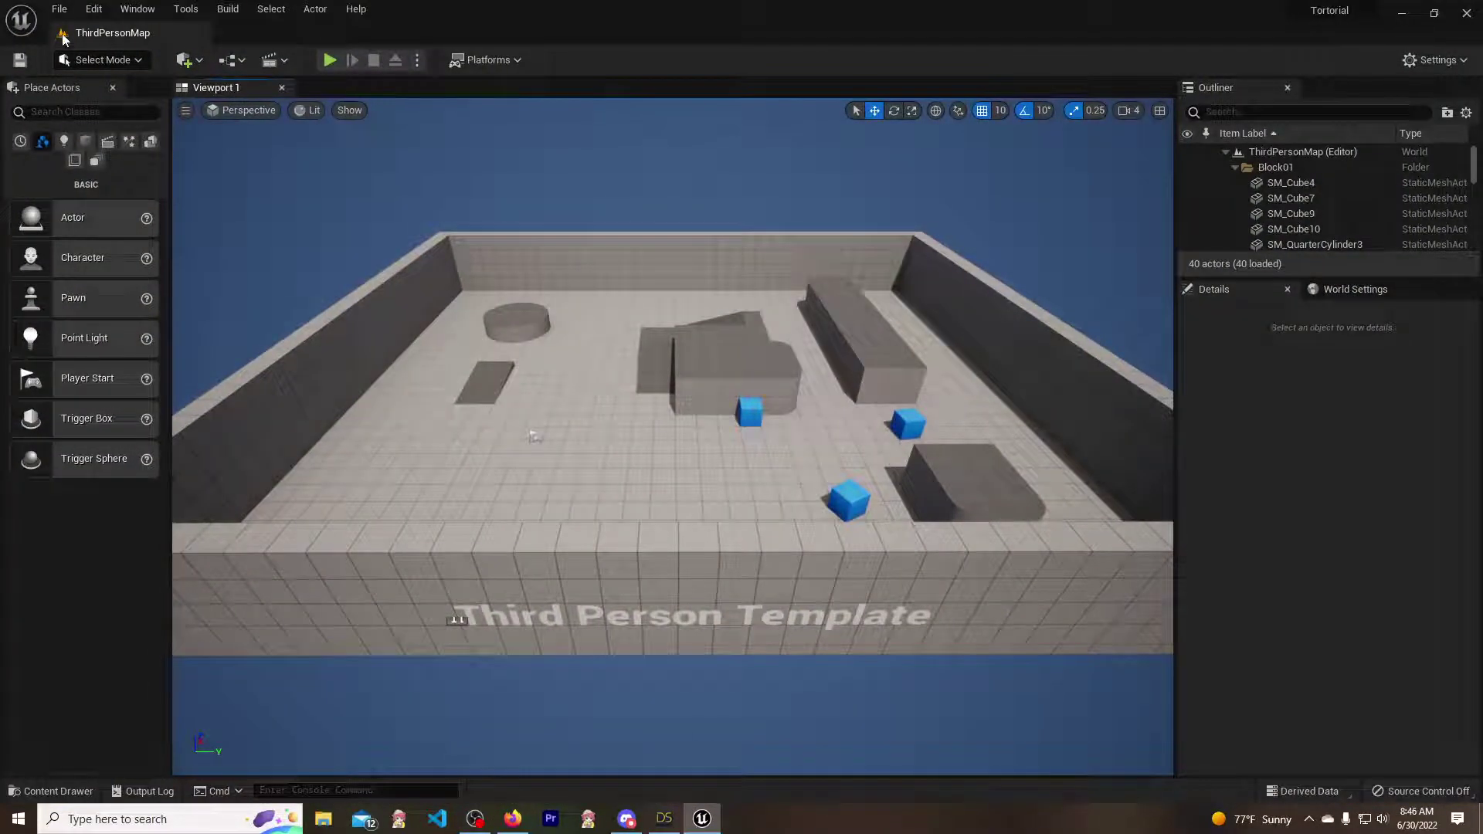
{"action": "left_click", "coordinate": [94, 8]}
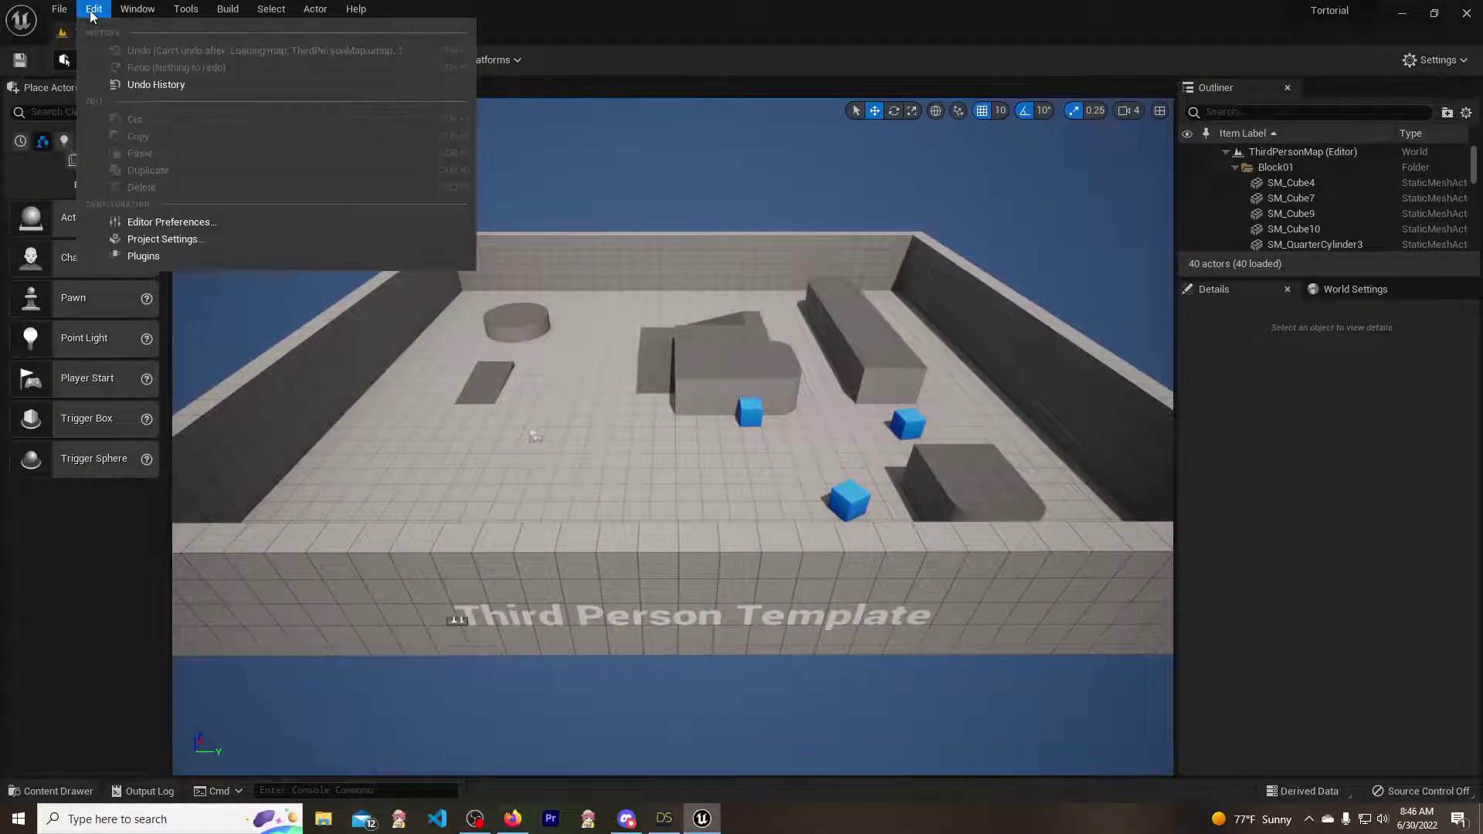
{"action": "left_click", "coordinate": [154, 257]}
{"action": "type", "text": "daz"}
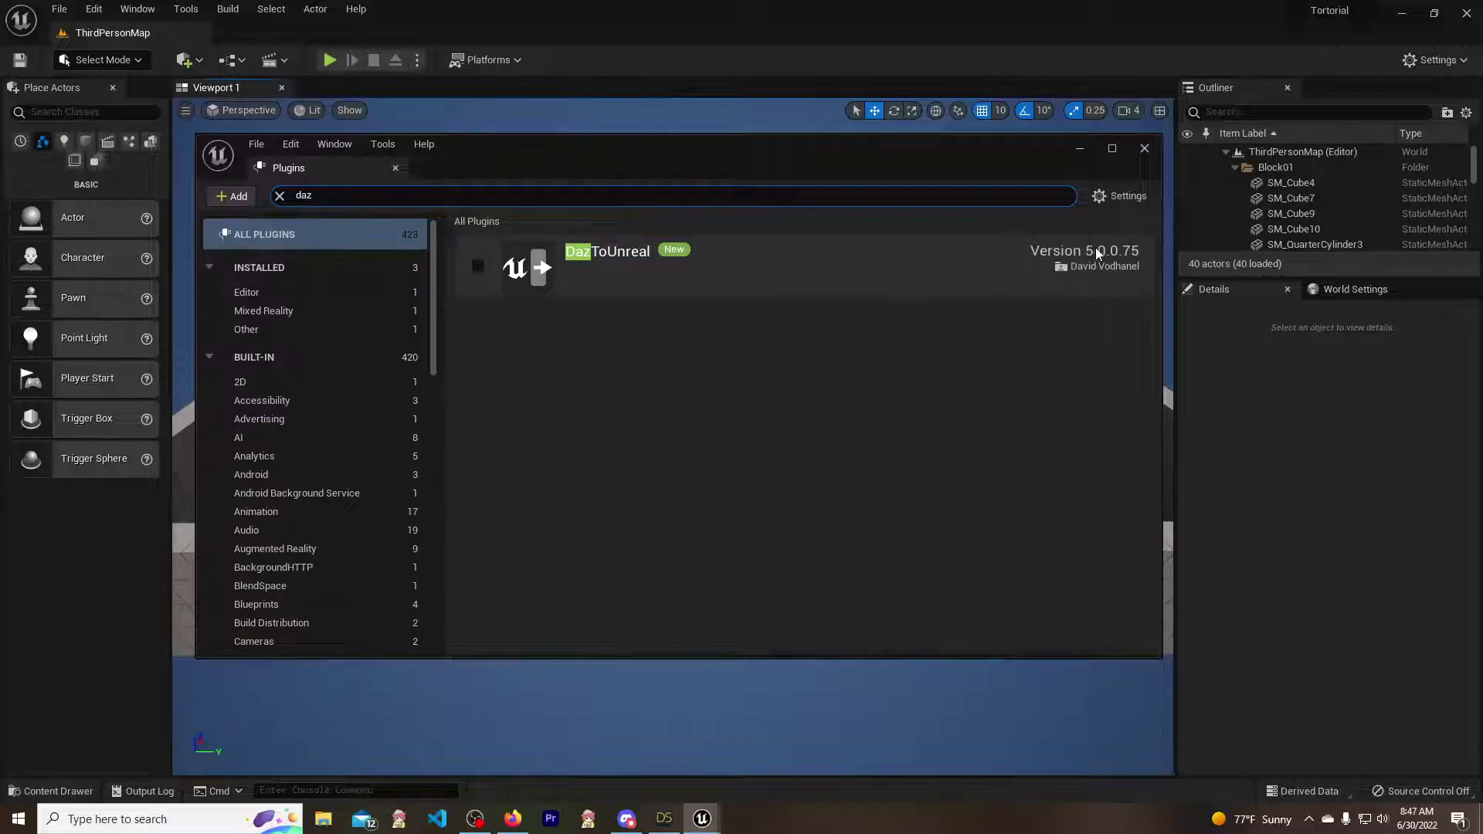
{"action": "left_click", "coordinate": [477, 267]}
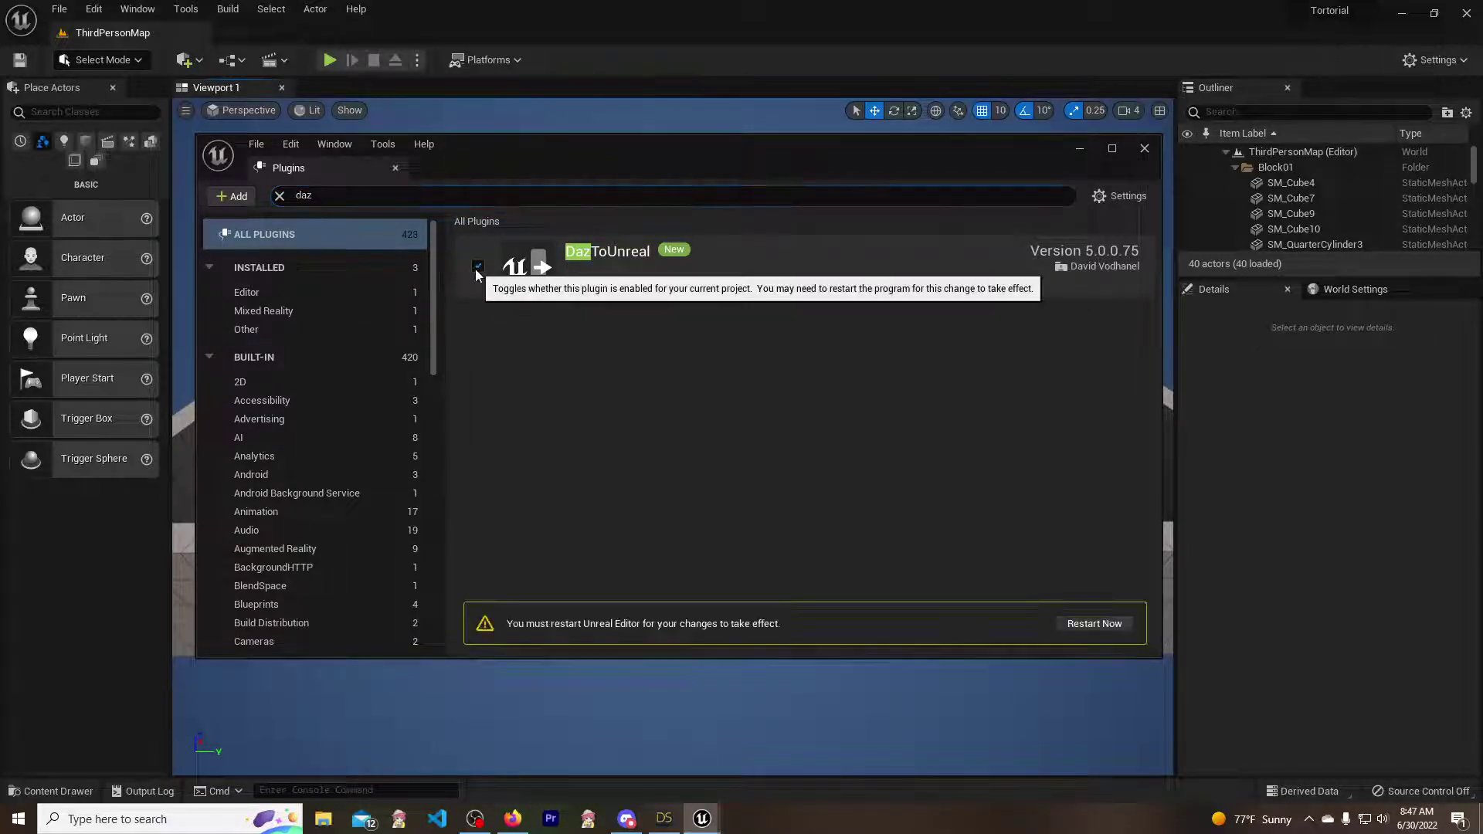
{"action": "left_click", "coordinate": [1095, 624]}
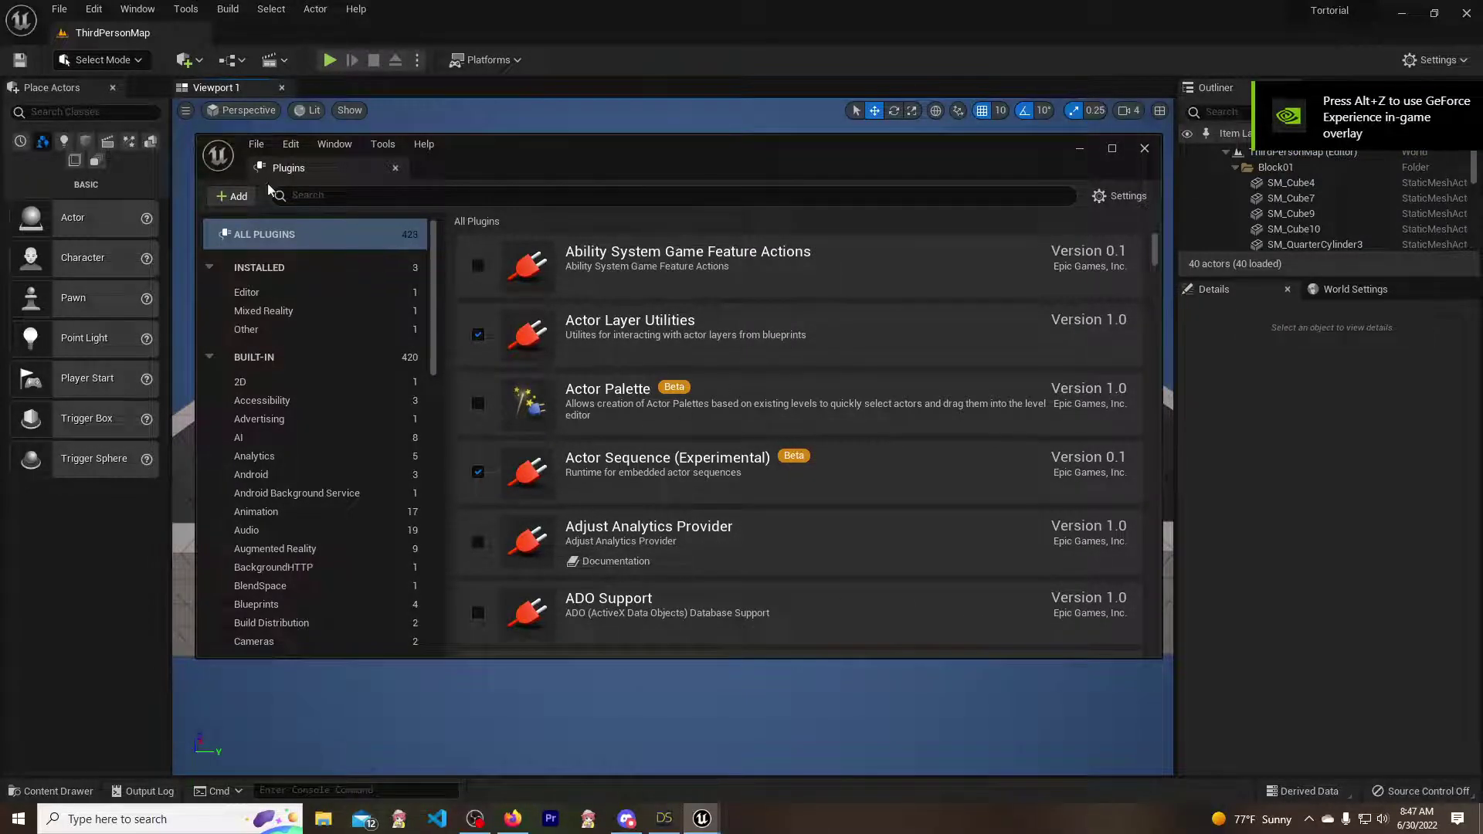
{"action": "left_click", "coordinate": [1145, 148]}
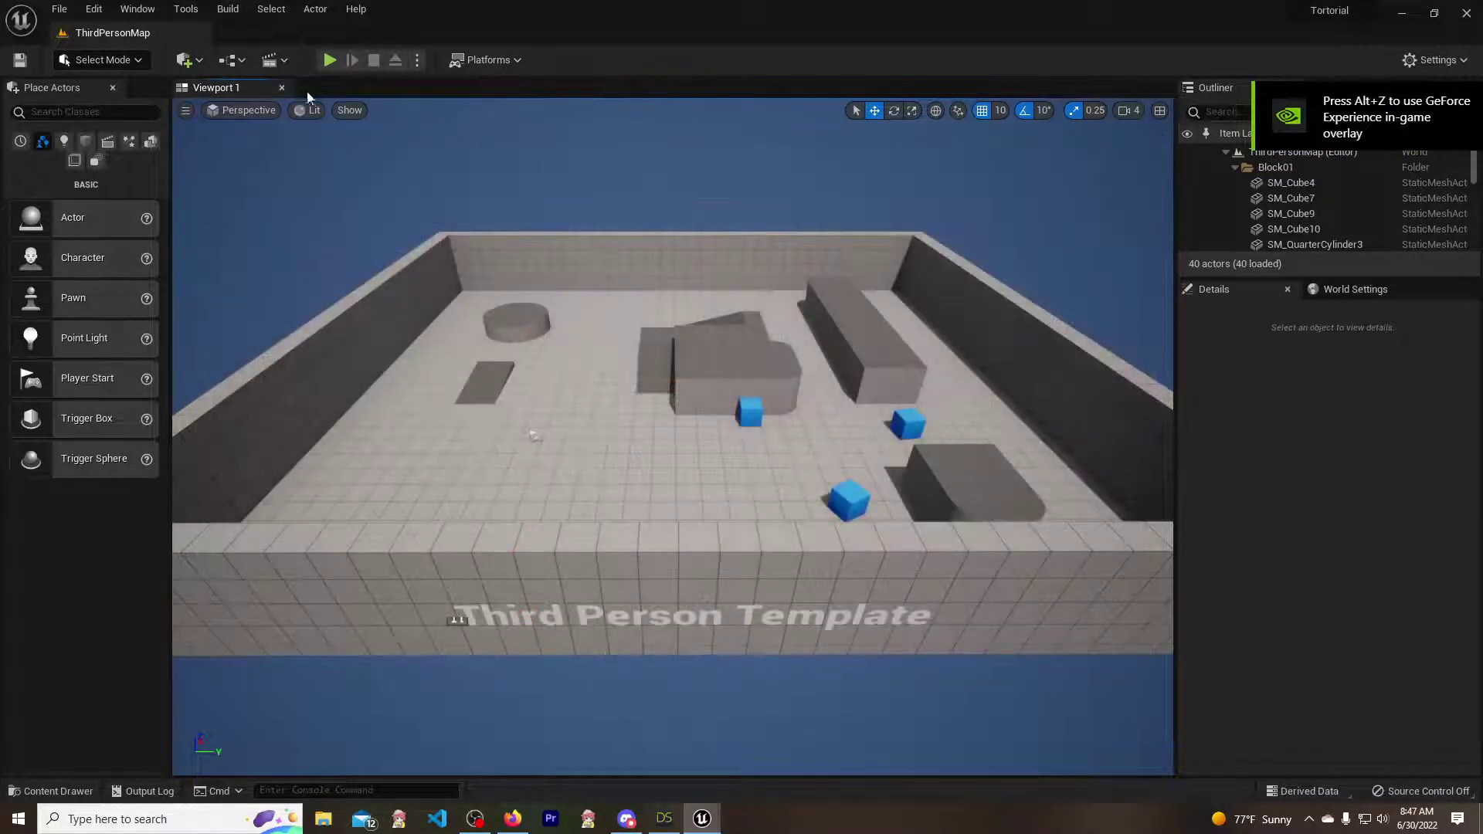
- Enable Fix Bone Rotations on Import and Zero Root Rotation on Import in the project's Daz to Unreal Settings
{"action": "left_click", "coordinate": [98, 8]}
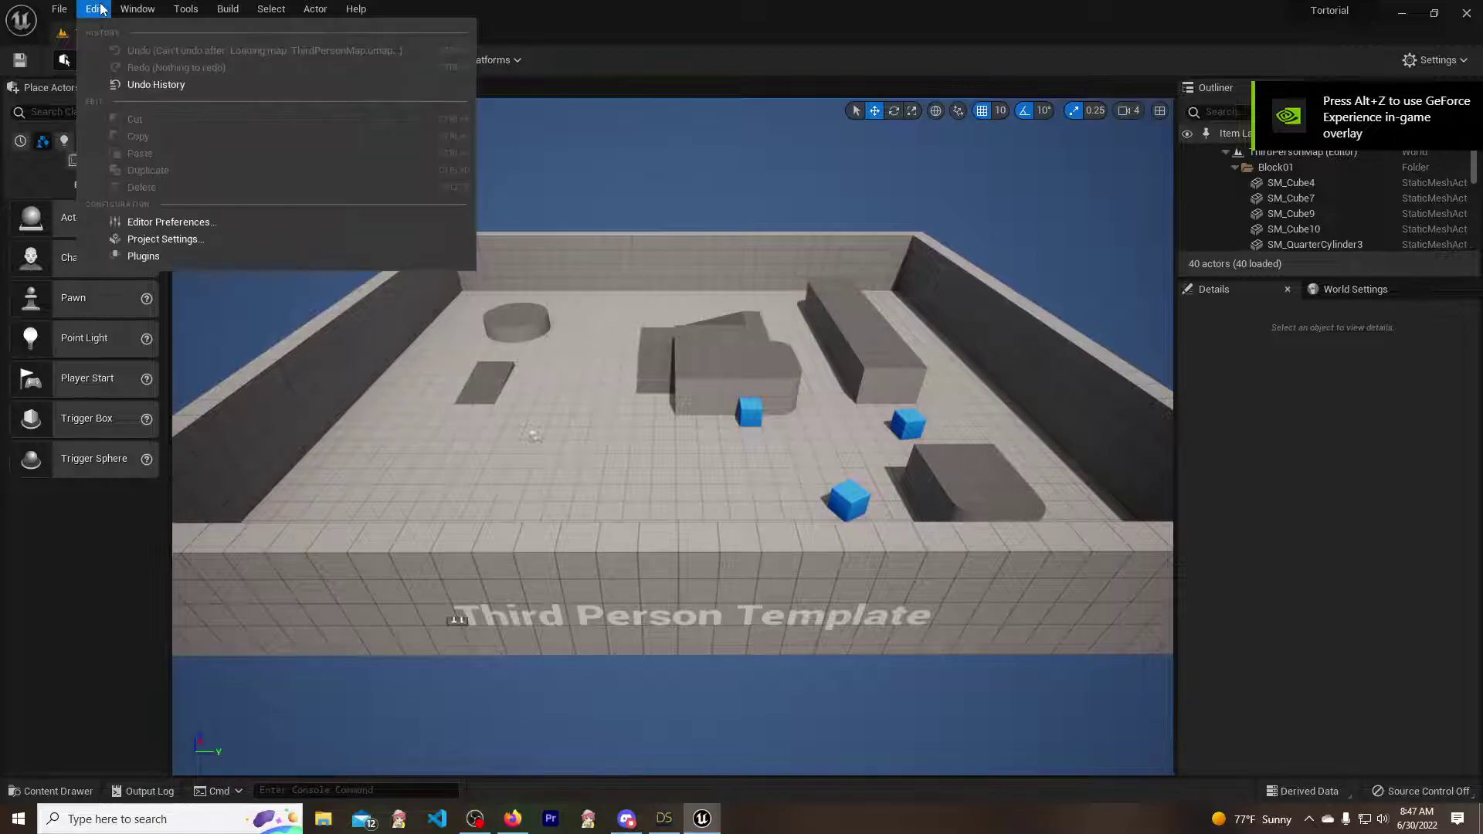
{"action": "left_click", "coordinate": [146, 240]}
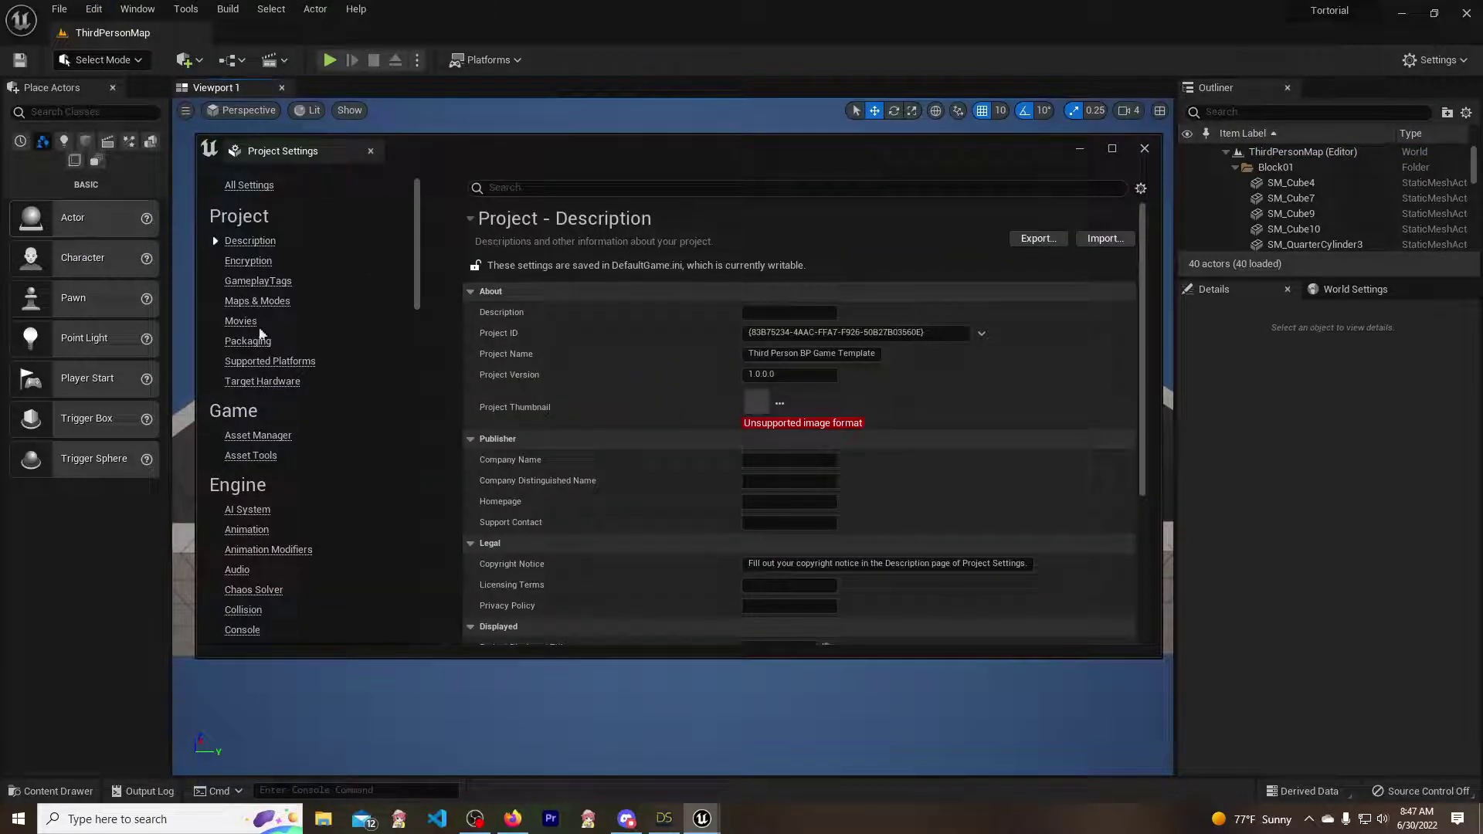
{"action": "scroll", "coordinate": [275, 443], "scroll_direction": "down", "scroll_amount": 15}
{"action": "scroll", "coordinate": [275, 444], "scroll_direction": "down", "scroll_amount": 5}
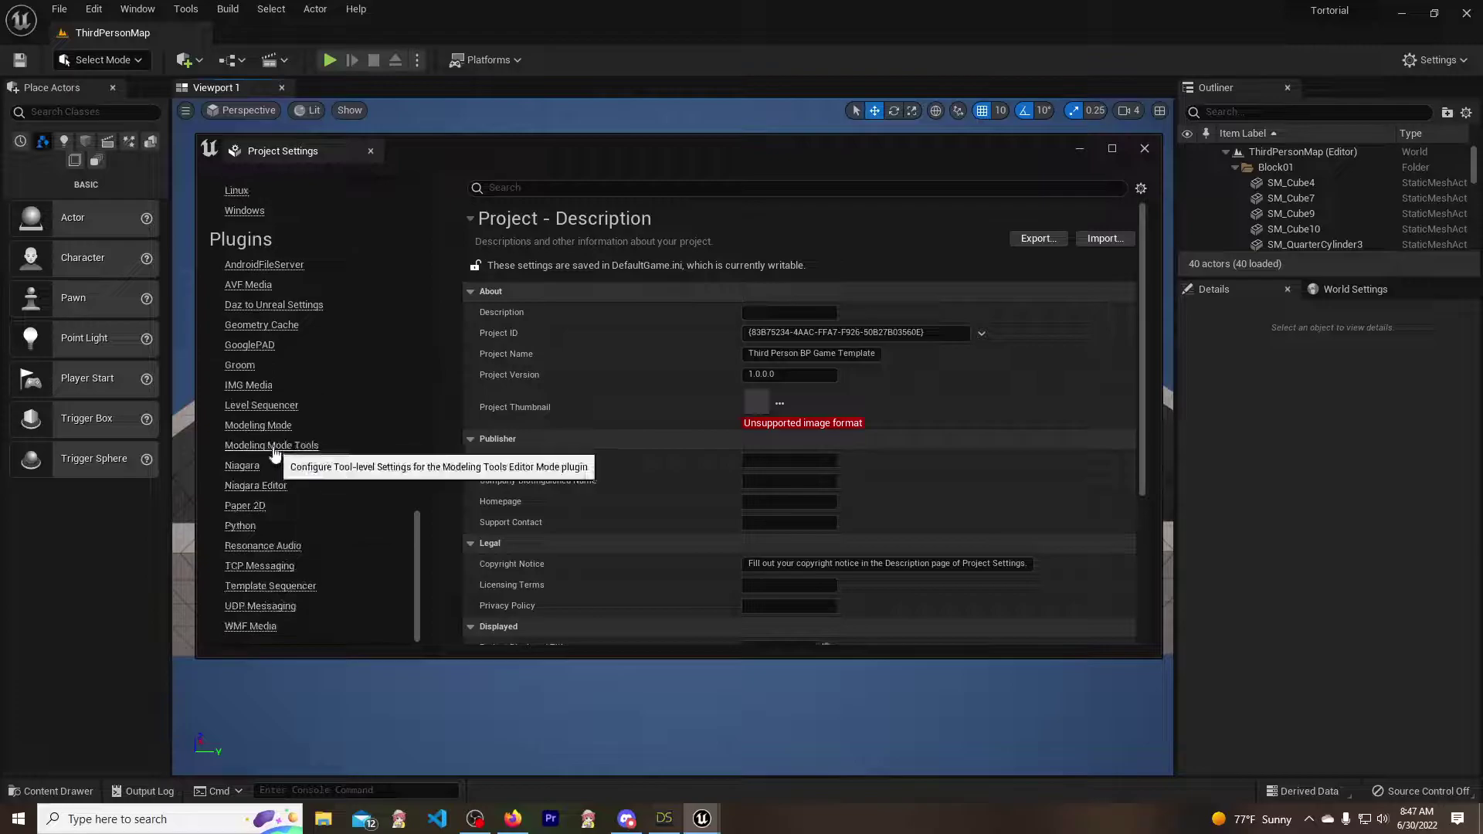
{"action": "left_click", "coordinate": [282, 308]}
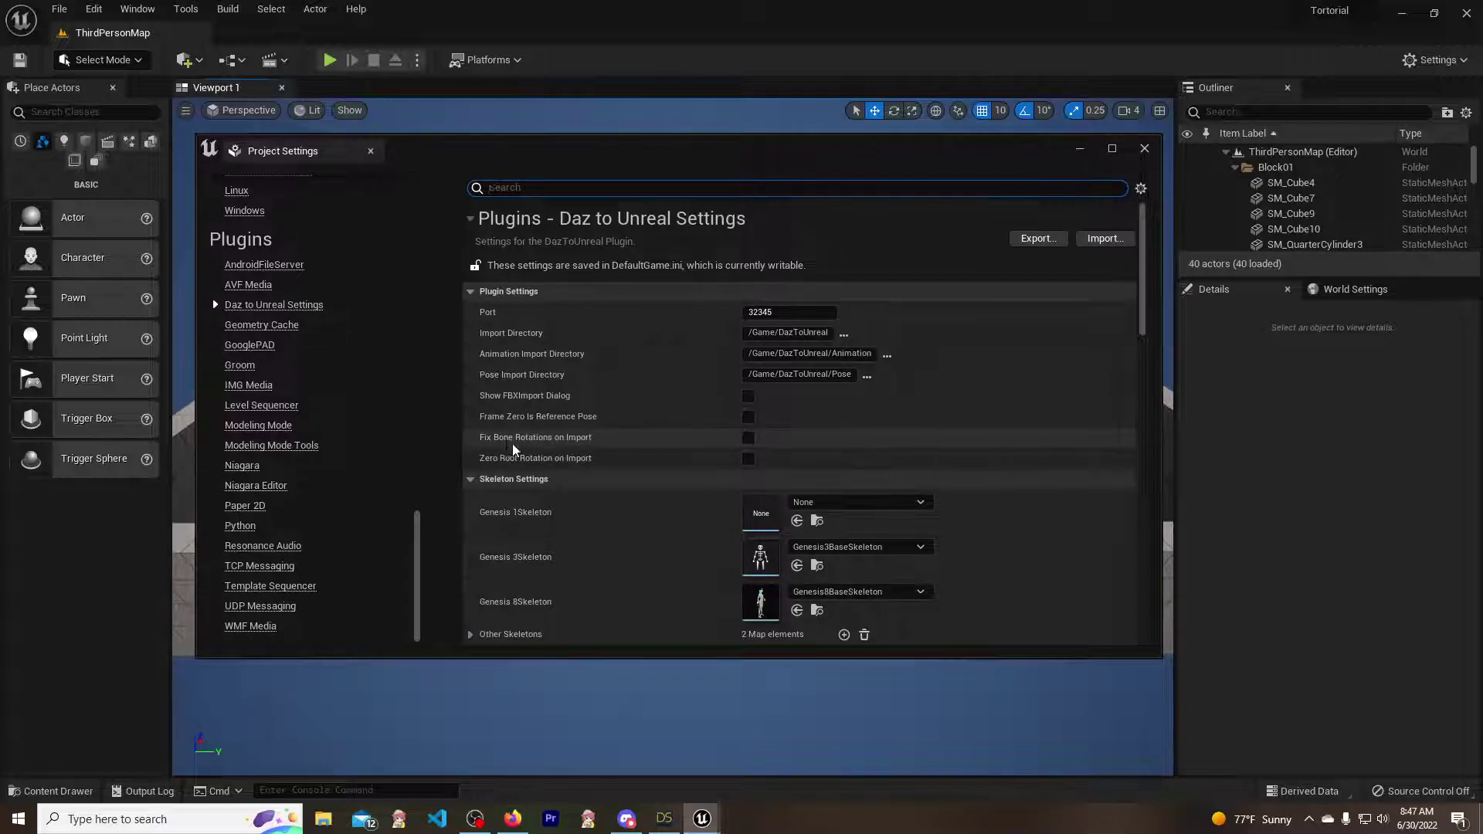
{"action": "left_click", "coordinate": [748, 438]}
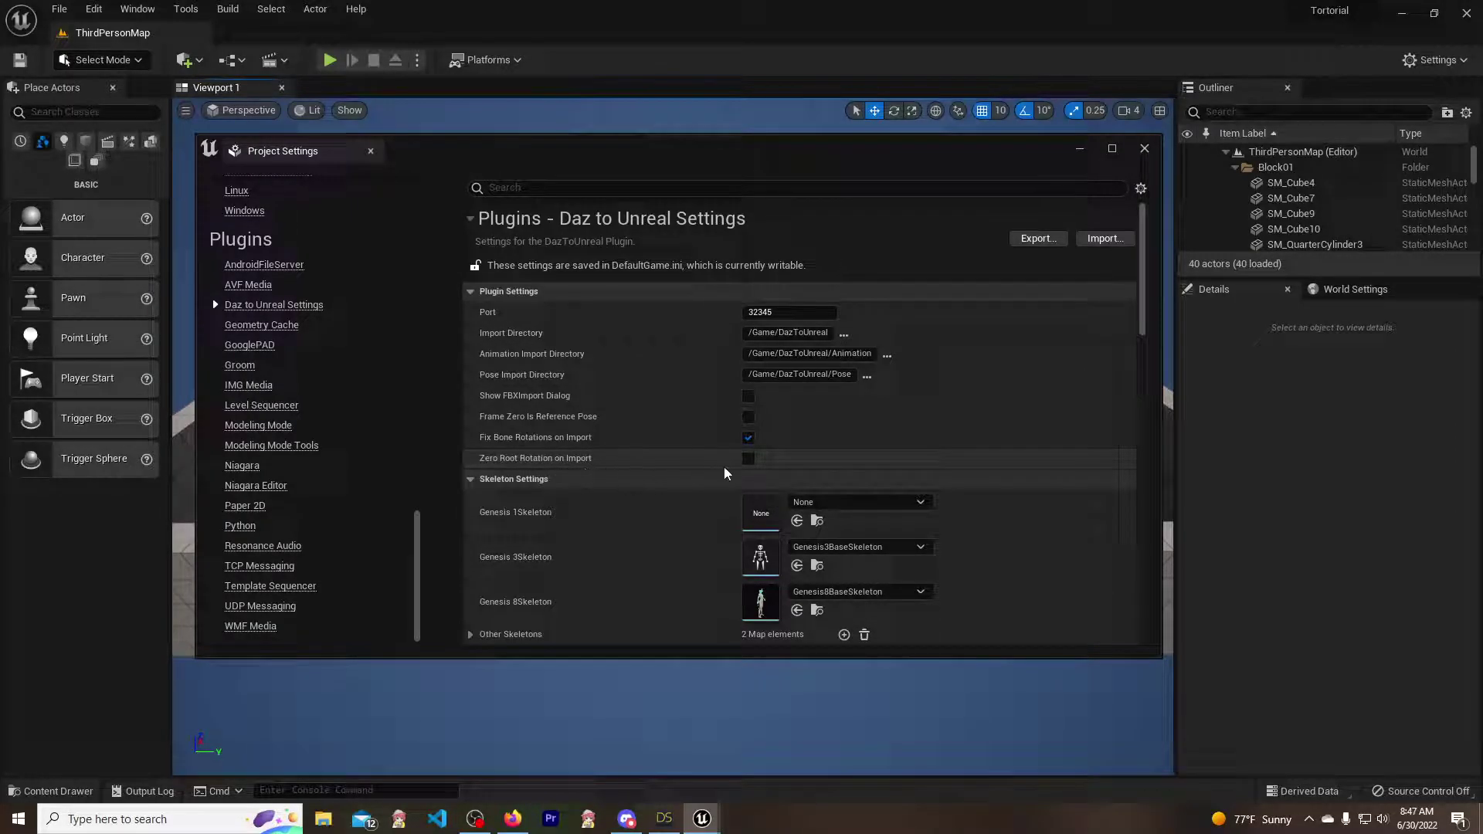
{"action": "left_click", "coordinate": [748, 458]}
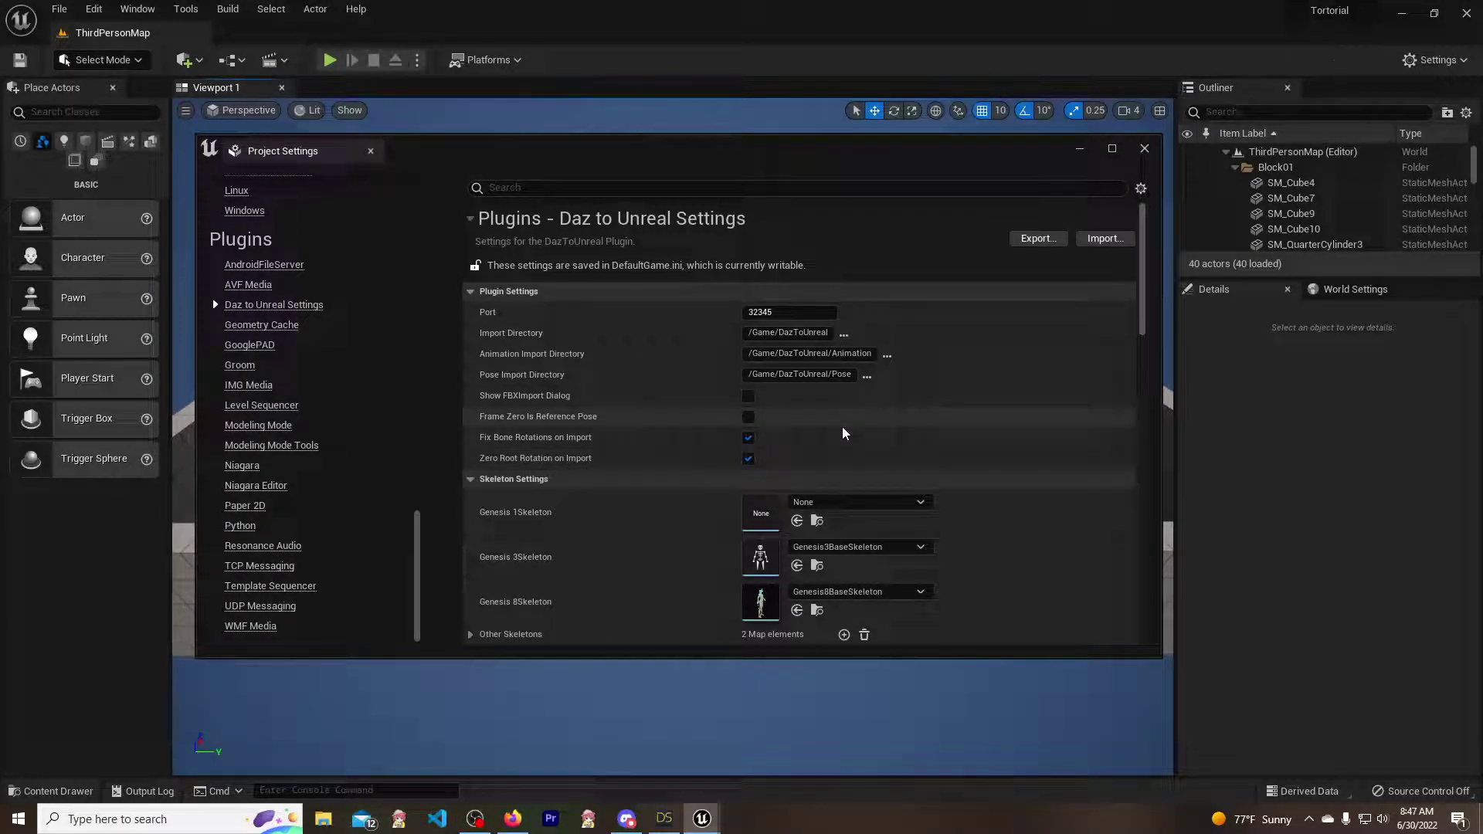
{"action": "left_click", "coordinate": [1144, 149]}
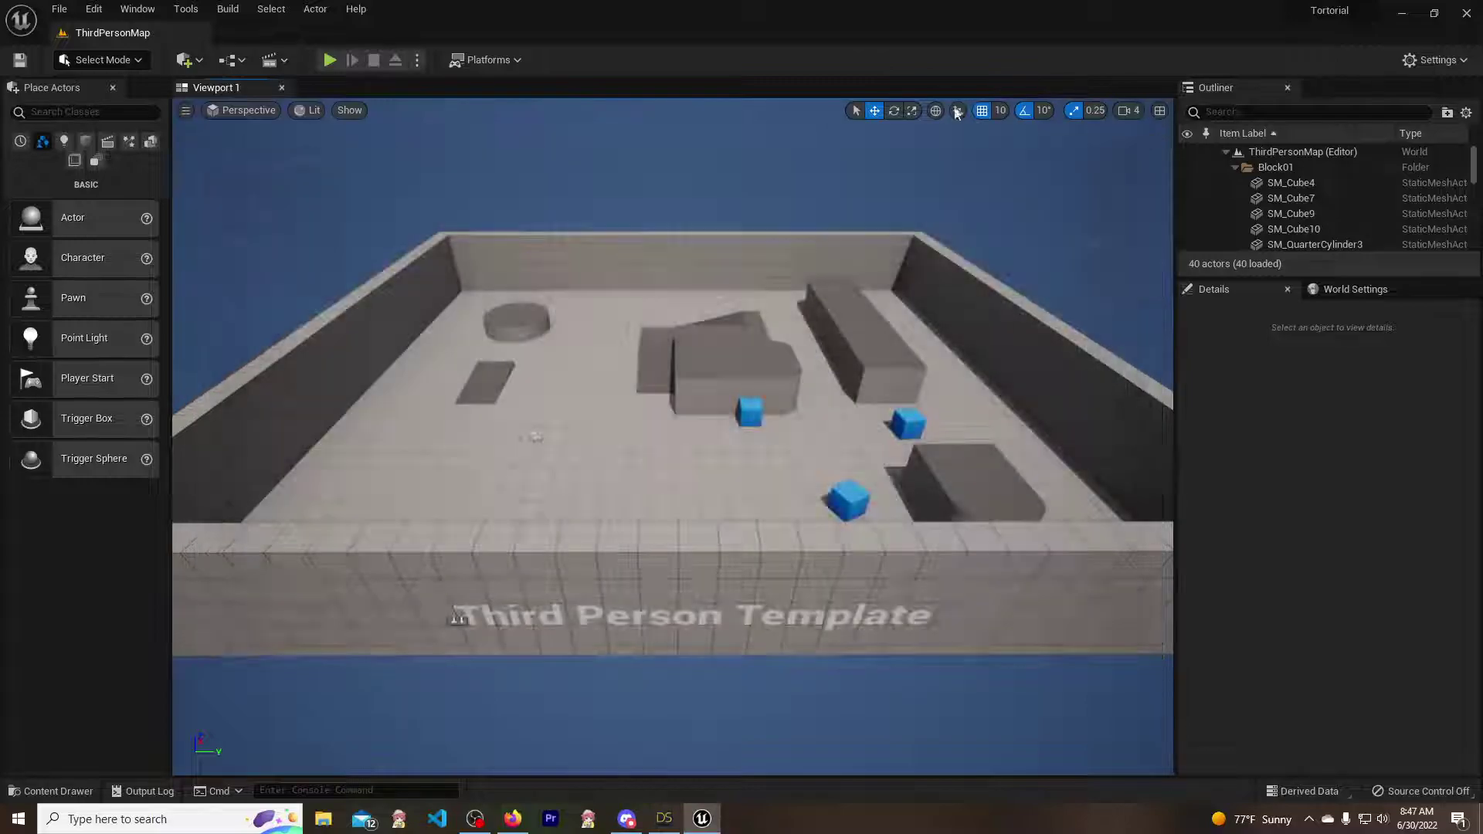
- Switch to DAZ Studio, select the whole Rosa Maria 8.1 figure, and open the Daz to Unreal transfer settings
{"action": "left_click", "coordinate": [664, 818]}
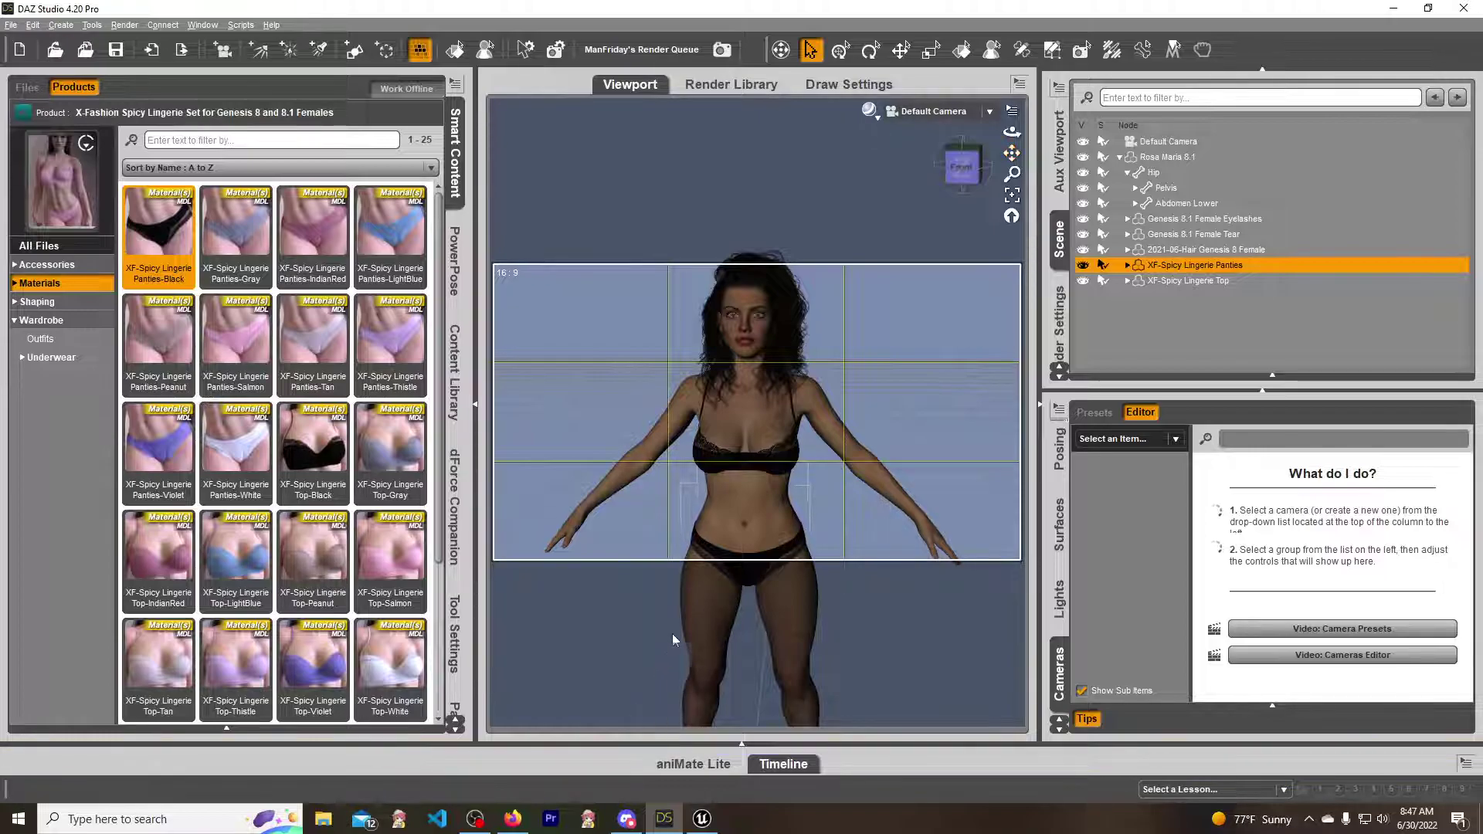
{"action": "left_click", "coordinate": [750, 526]}
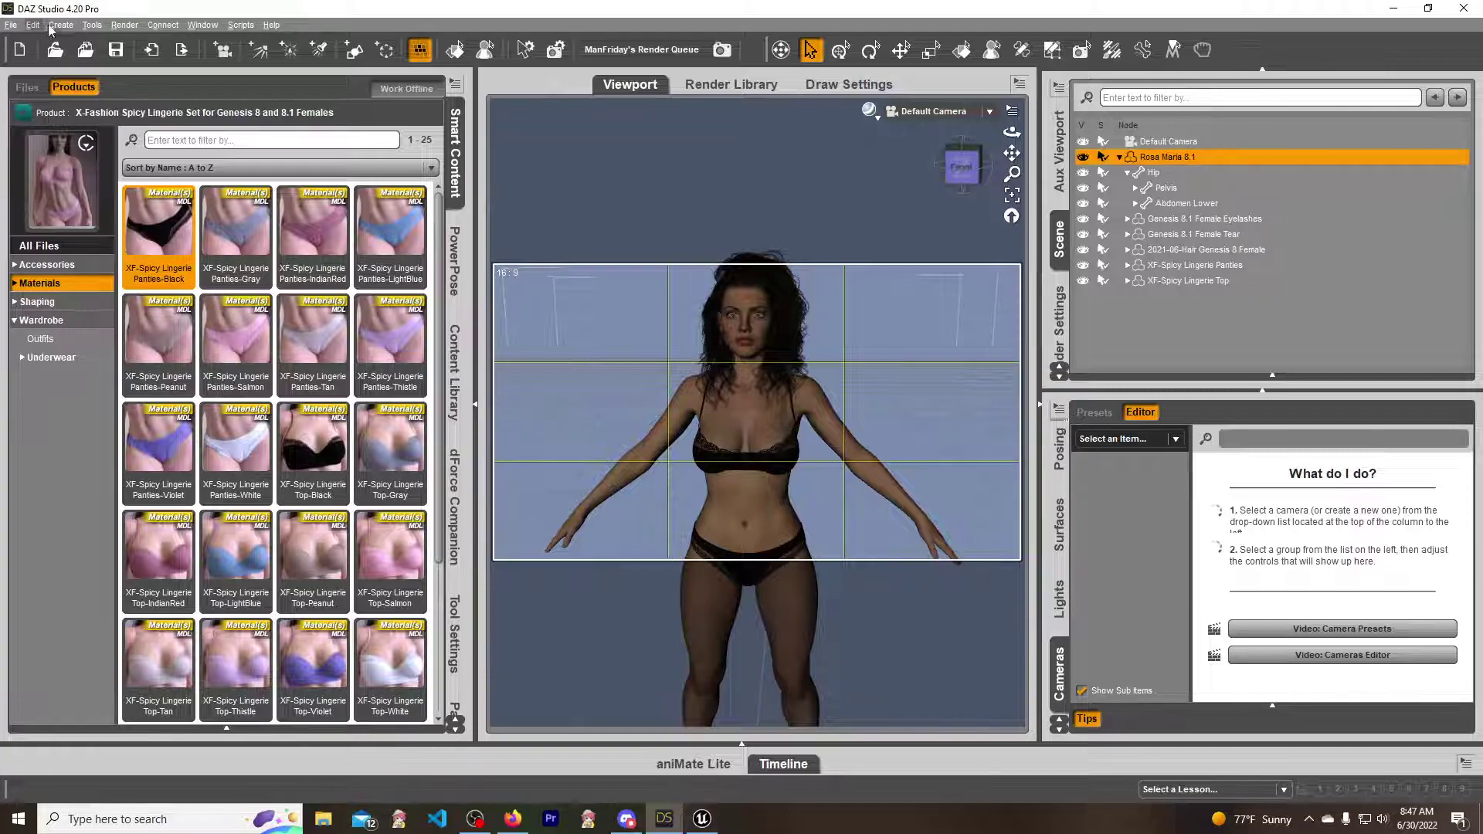
{"action": "left_click", "coordinate": [11, 25]}
{"action": "mouse_move", "coordinate": [28, 241]}
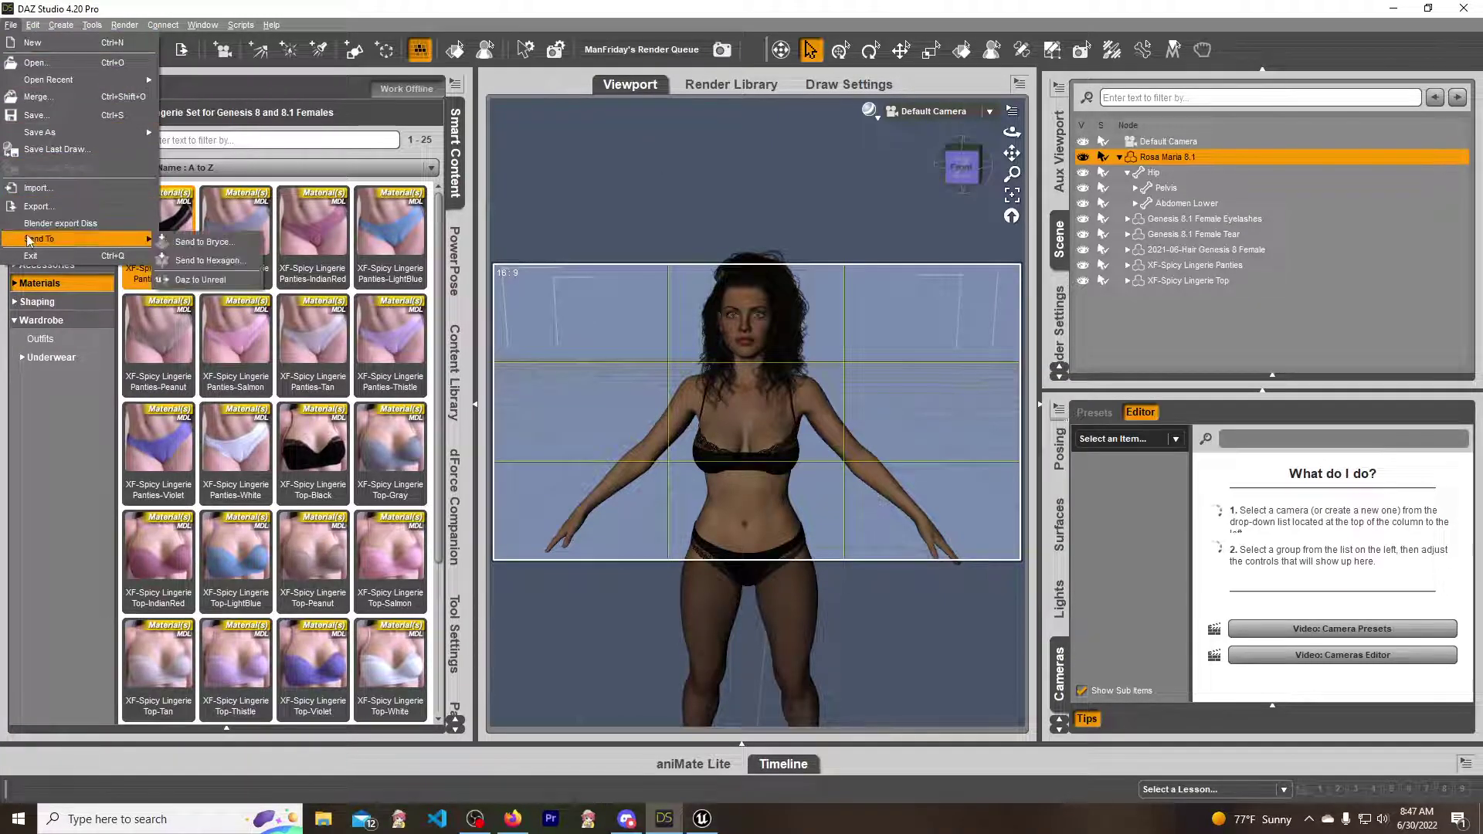
{"action": "left_click", "coordinate": [203, 280]}
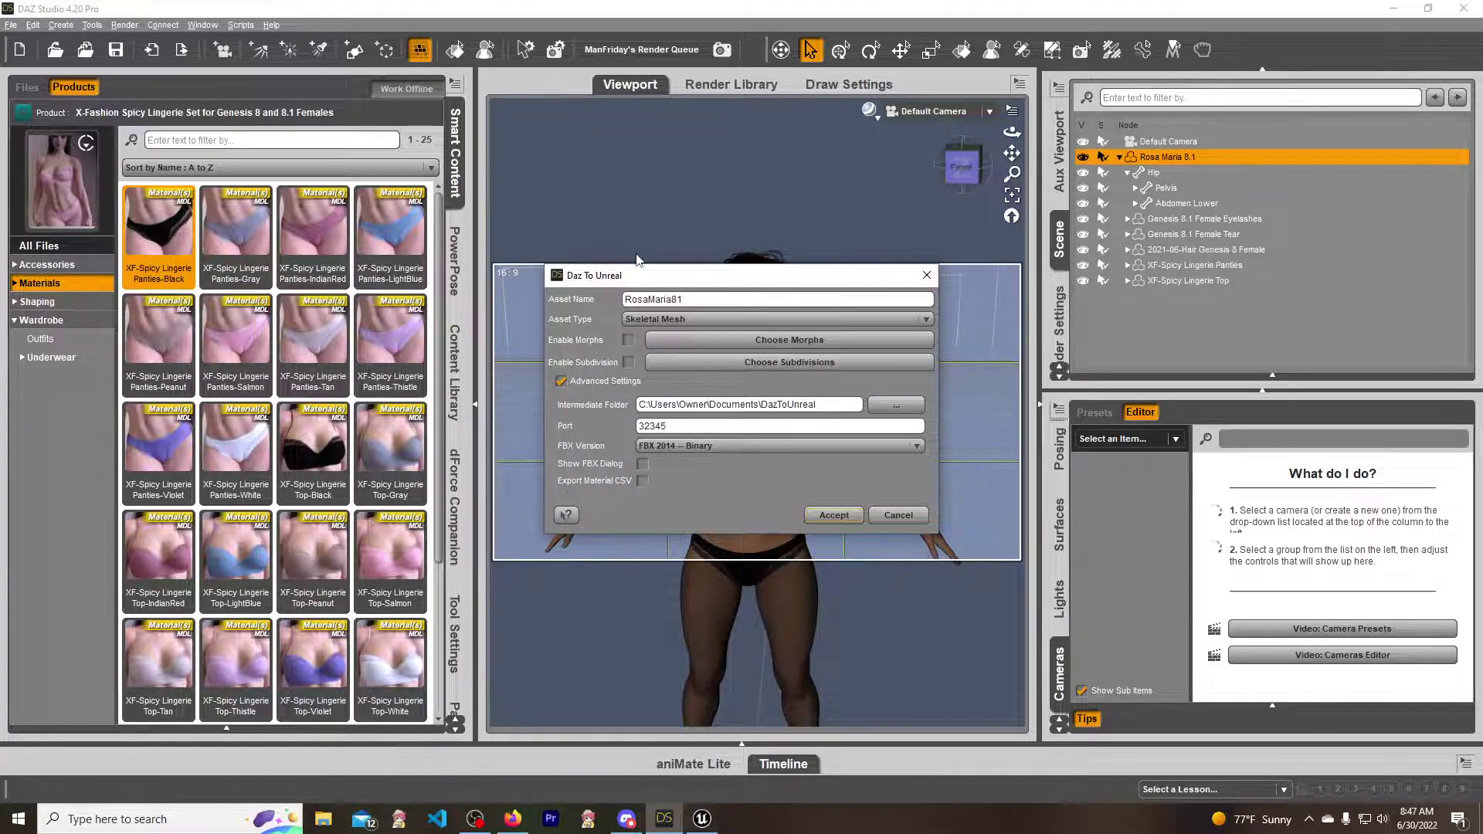
- Send the figure as a Skeletal Mesh with morphs and the FBX dialog enabled, and clear Unreal's FBX import log
{"action": "left_click", "coordinate": [629, 341]}
{"action": "left_click", "coordinate": [642, 466]}
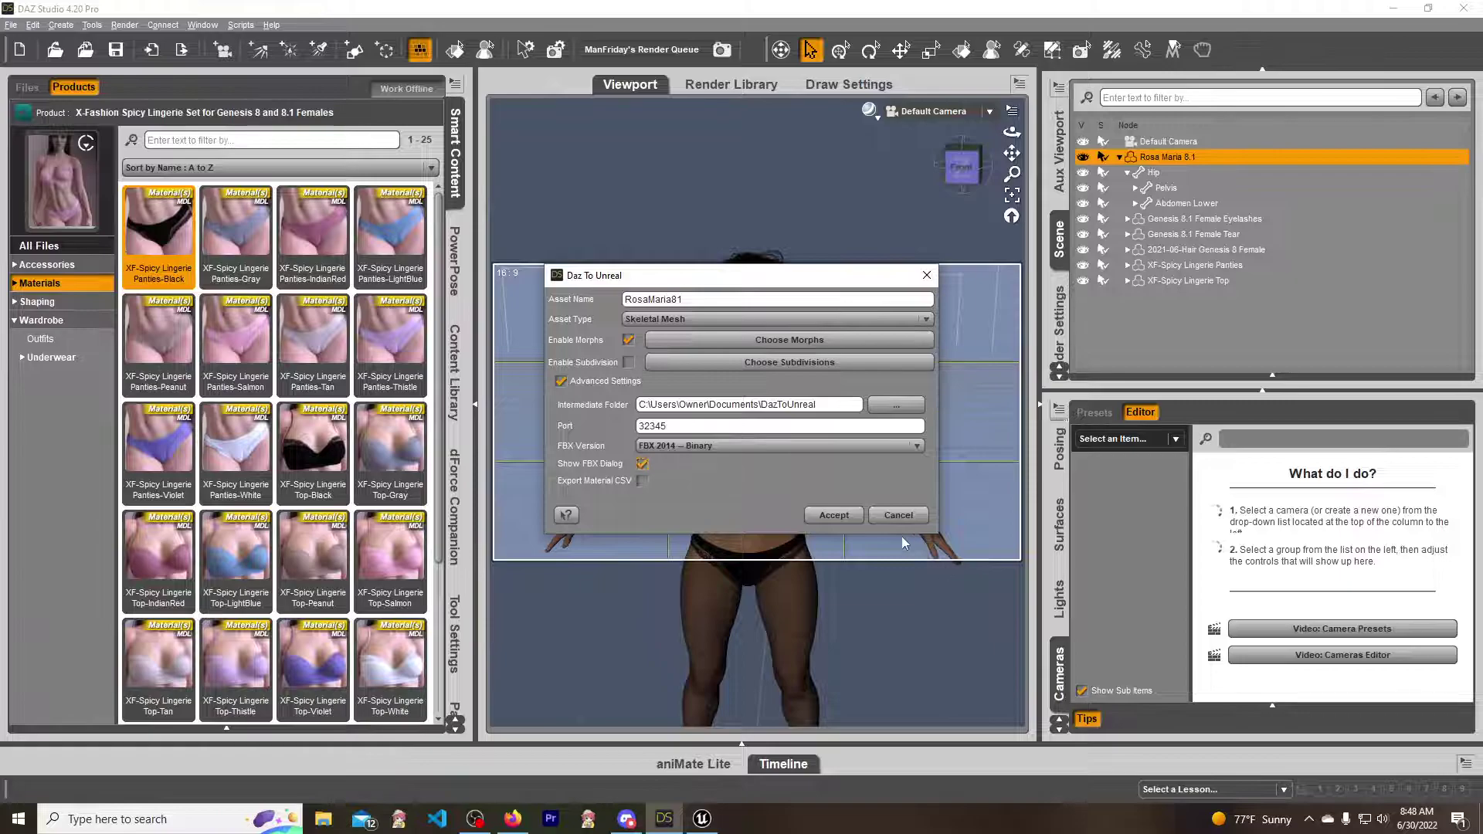
{"action": "left_click", "coordinate": [850, 515]}
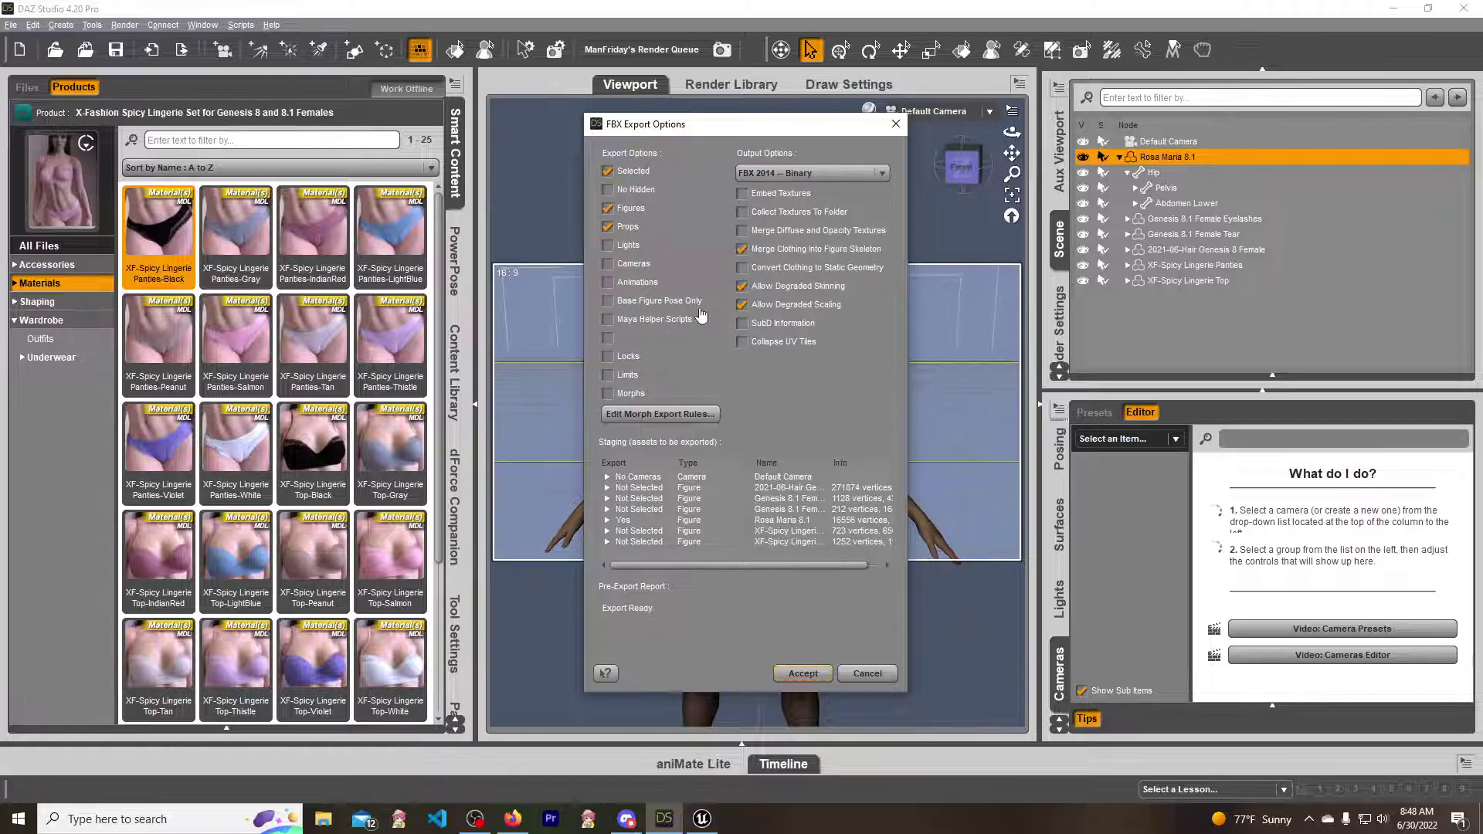
{"action": "left_click", "coordinate": [801, 673]}
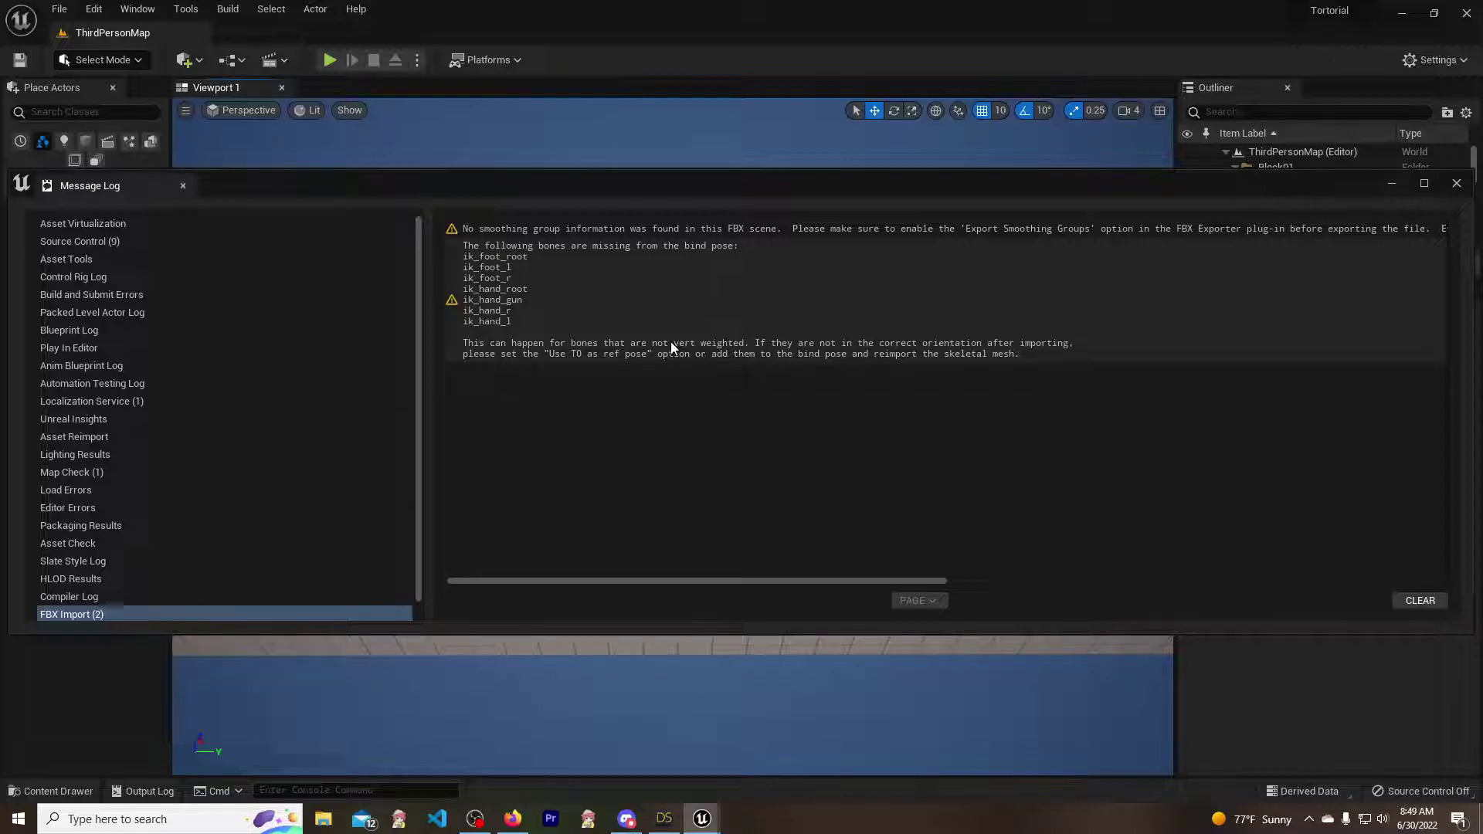
{"action": "left_click", "coordinate": [1420, 602]}
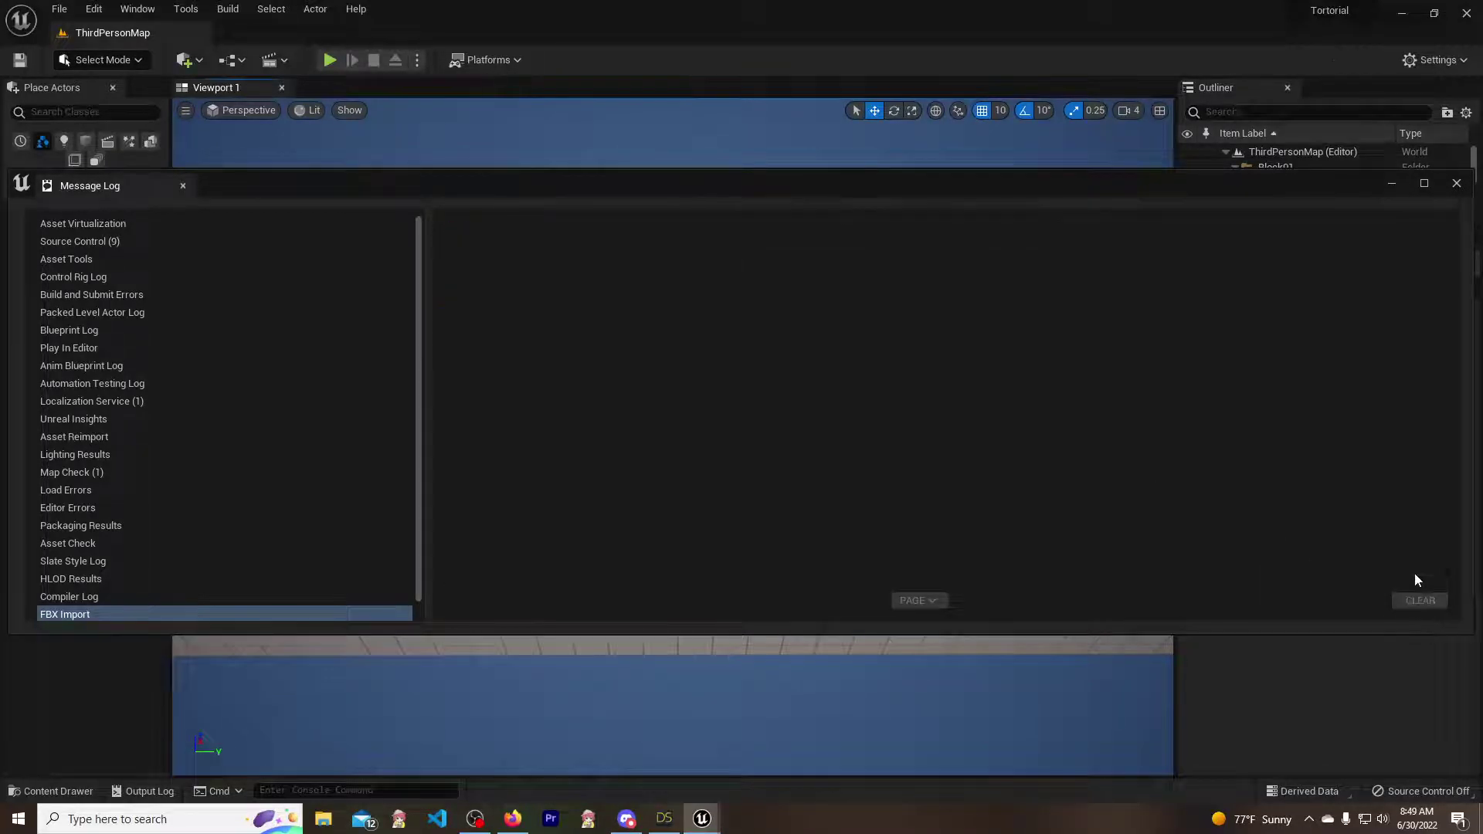
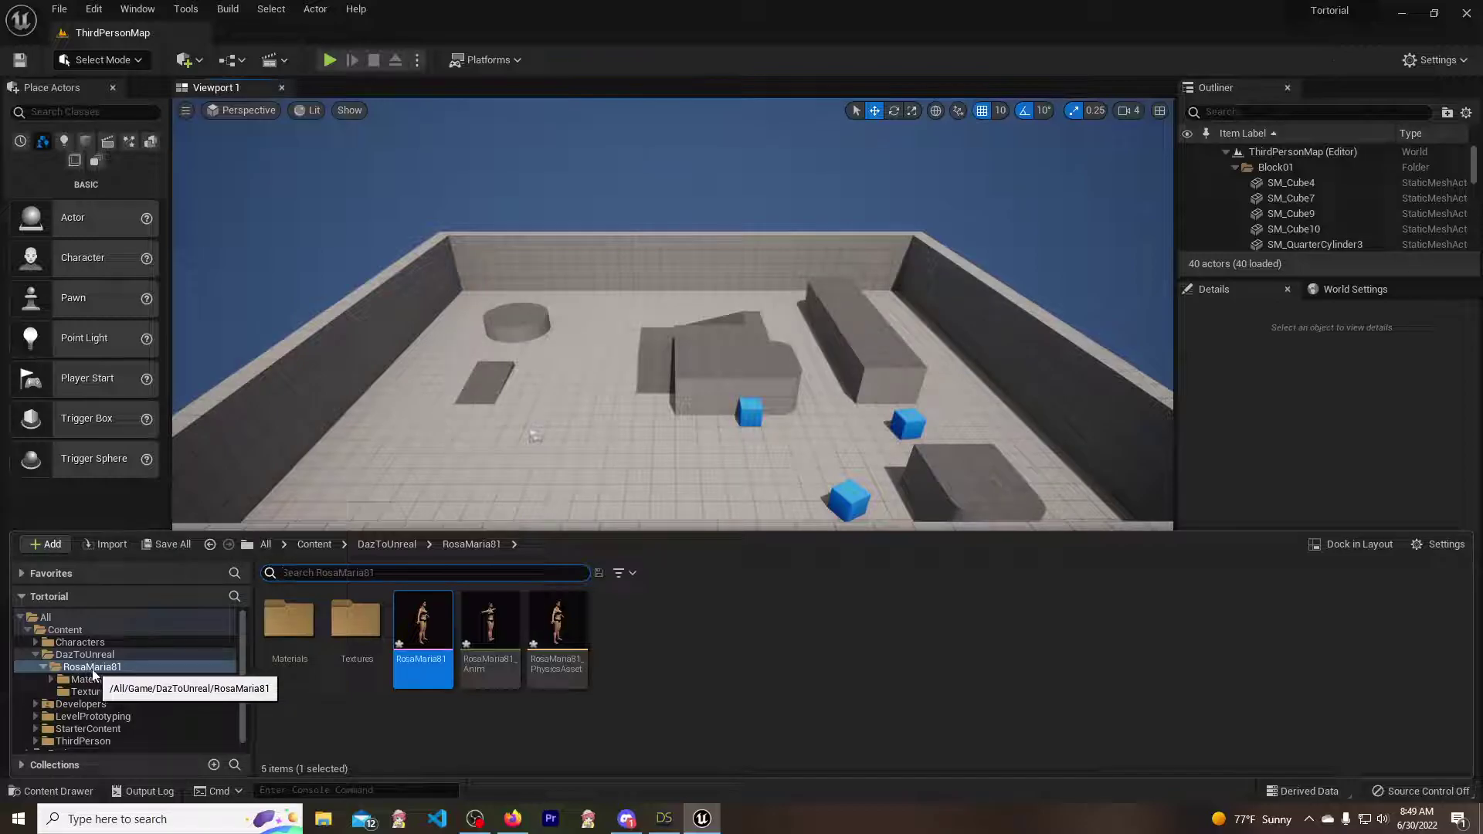
- Open the RosaMaria81 skeletal mesh, inspect the character's body, face and hair up close, and close the mesh editor
{"action": "mouse_move", "coordinate": [425, 630]}
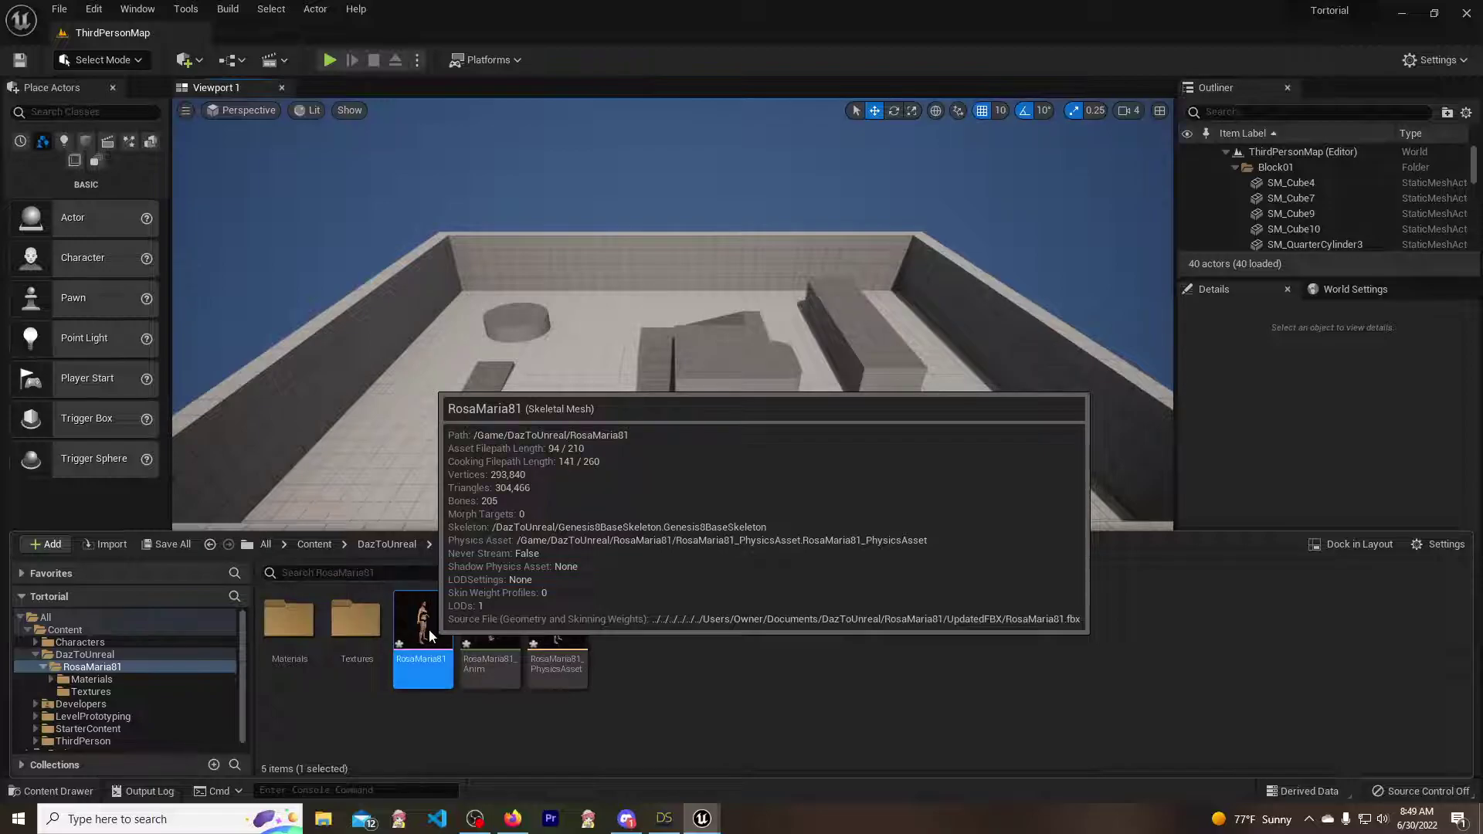
{"action": "double_click", "coordinate": [423, 626]}
{"action": "left_click_drag", "start_coordinate": [373, 180], "coordinate": [286, 34]}
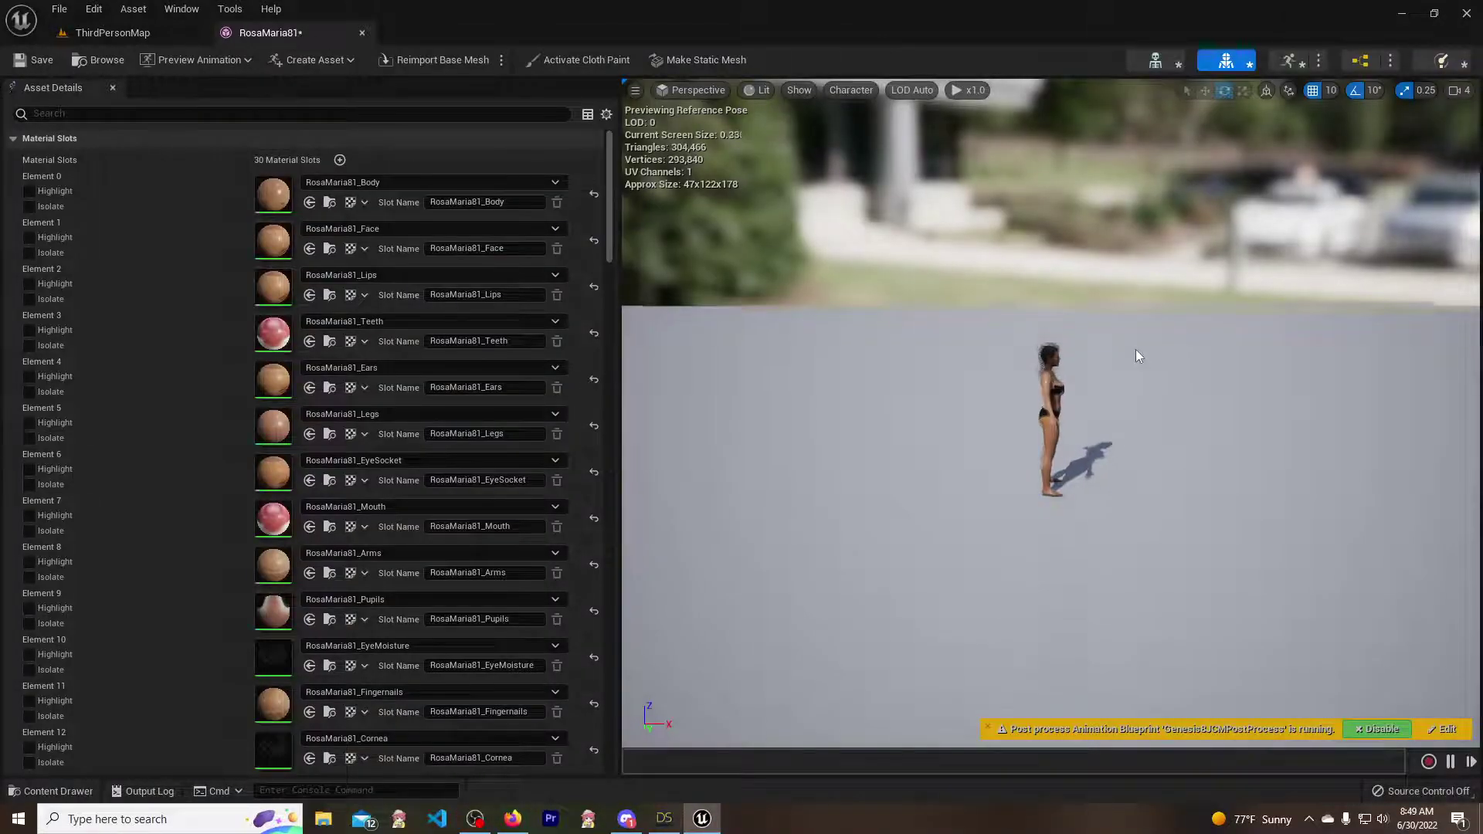
{"action": "scroll", "coordinate": [1134, 350], "scroll_direction": "up", "scroll_amount": 10}
{"action": "scroll", "coordinate": [1156, 308], "scroll_direction": "down", "scroll_amount": 10}
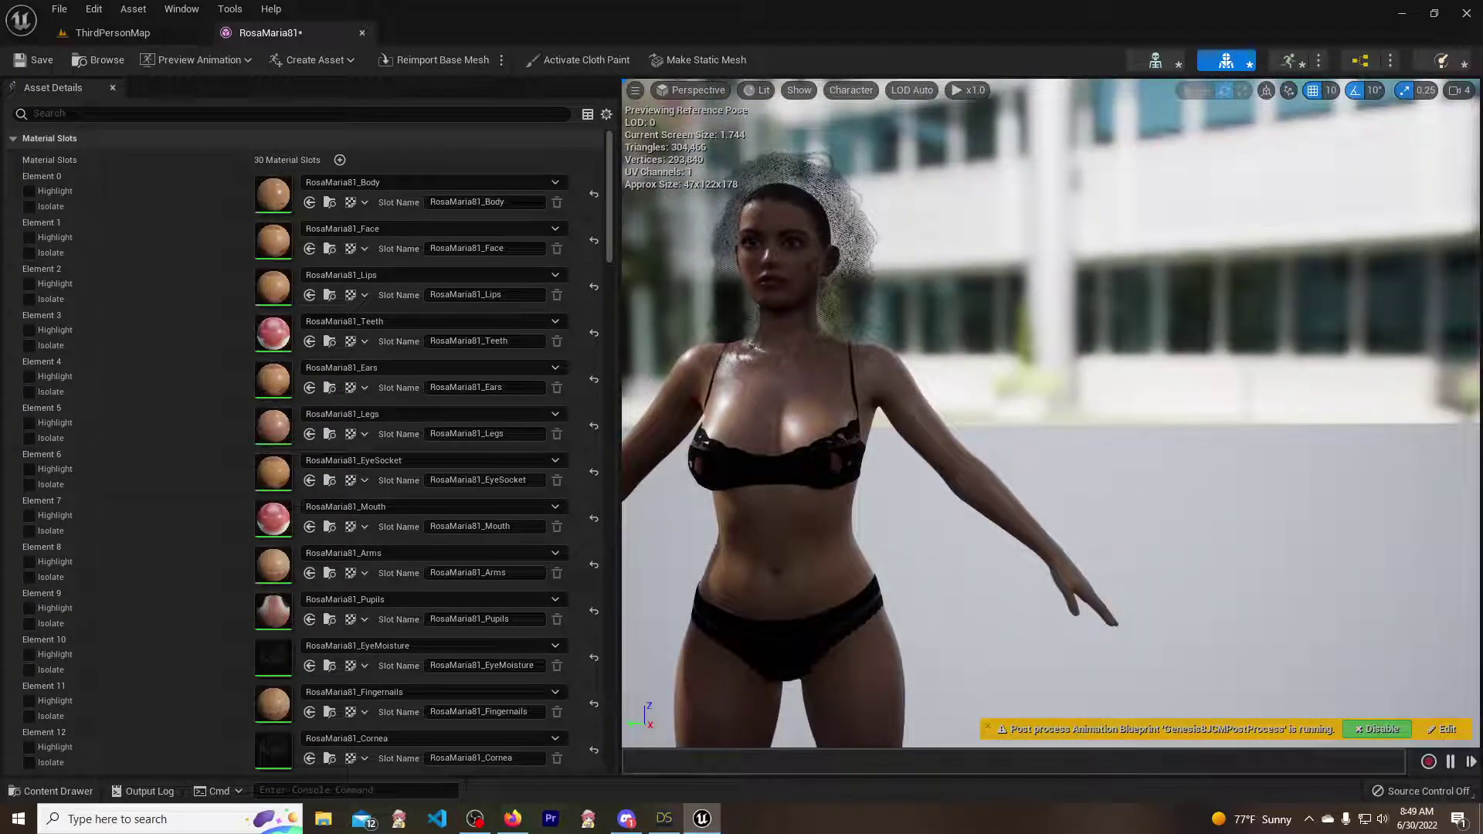
{"action": "scroll", "coordinate": [1156, 307], "scroll_direction": "up", "scroll_amount": 5}
{"action": "scroll", "coordinate": [1133, 285], "scroll_direction": "up", "scroll_amount": 5}
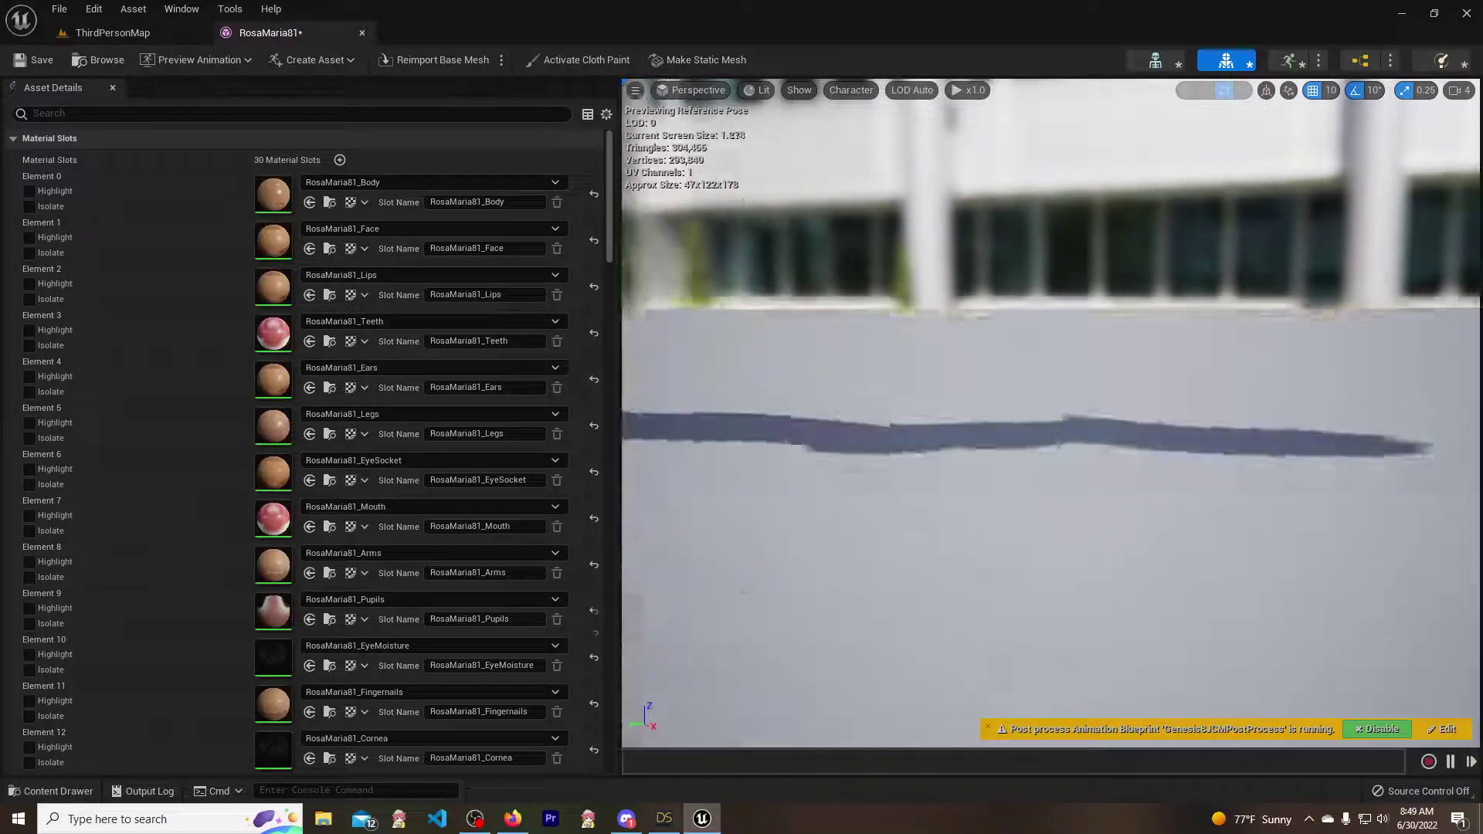
{"action": "scroll", "coordinate": [1133, 286], "scroll_direction": "down", "scroll_amount": 8}
{"action": "middle_click_drag", "start_coordinate": [1132, 286], "coordinate": [1180, 266]}
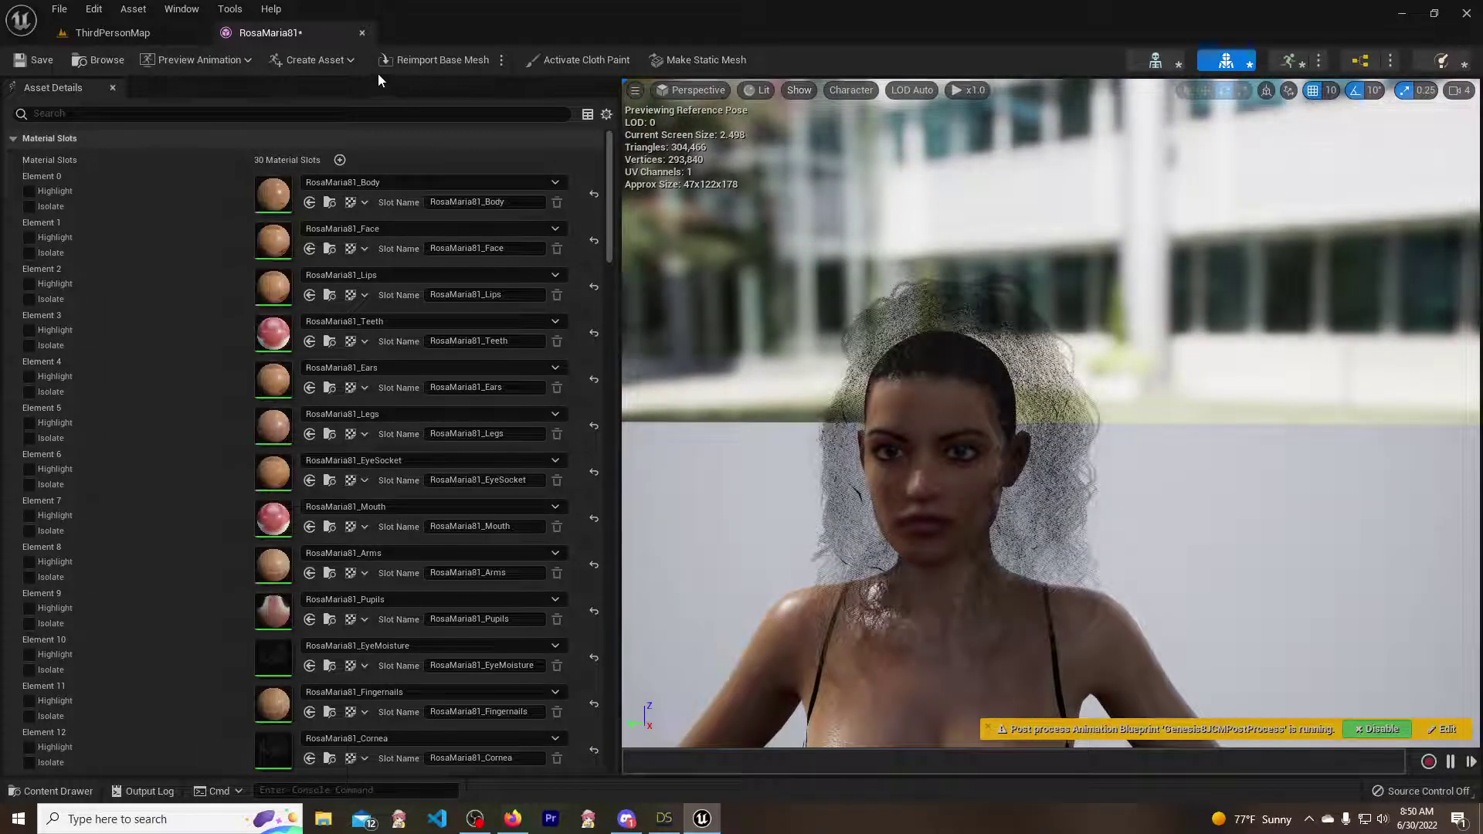
{"action": "left_click", "coordinate": [362, 32]}
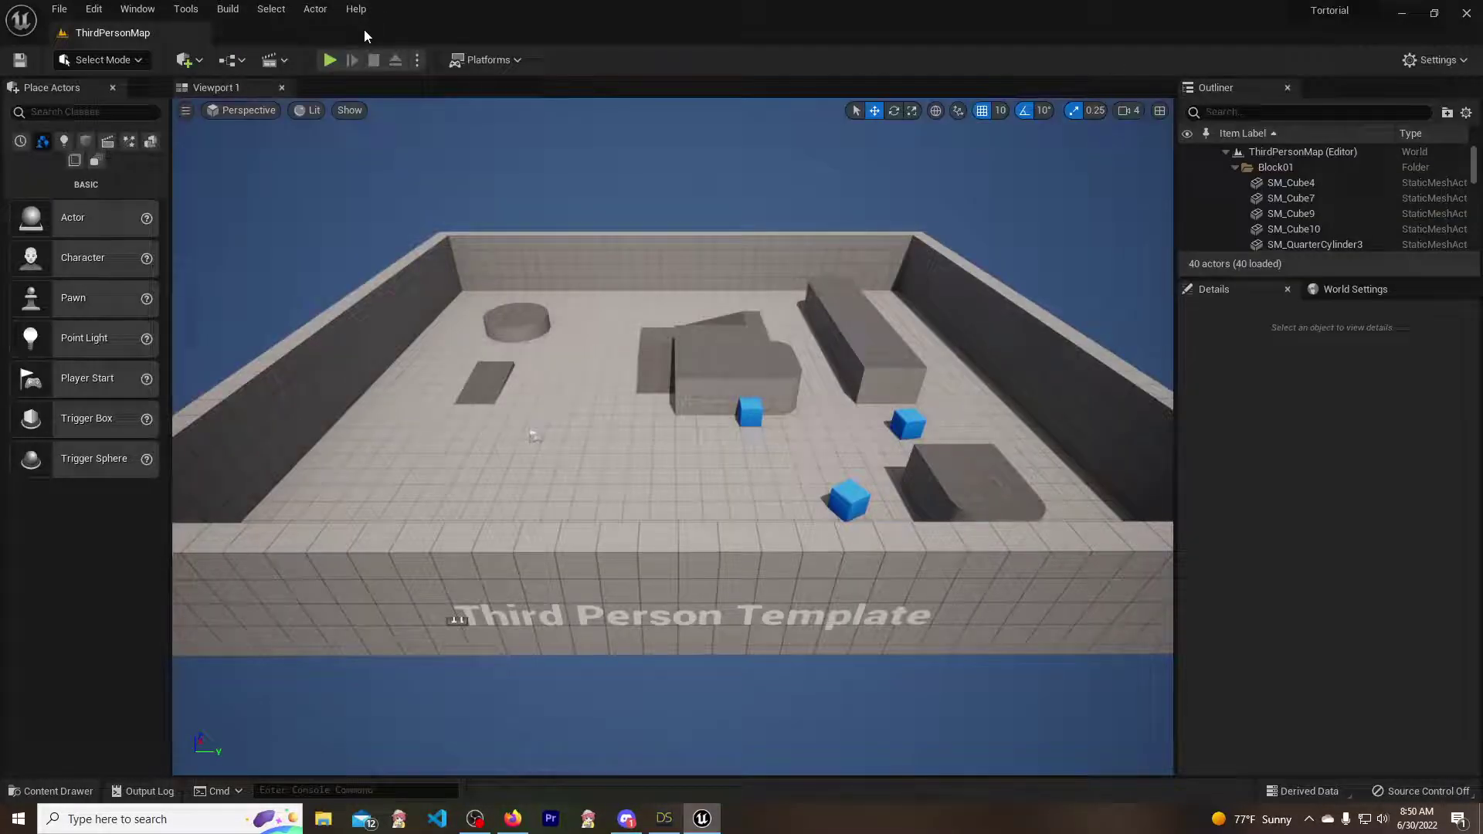
- Look through the RosaMaria81 Textures folder and show the contents of its Materials folder
{"action": "left_click", "coordinate": [50, 791]}
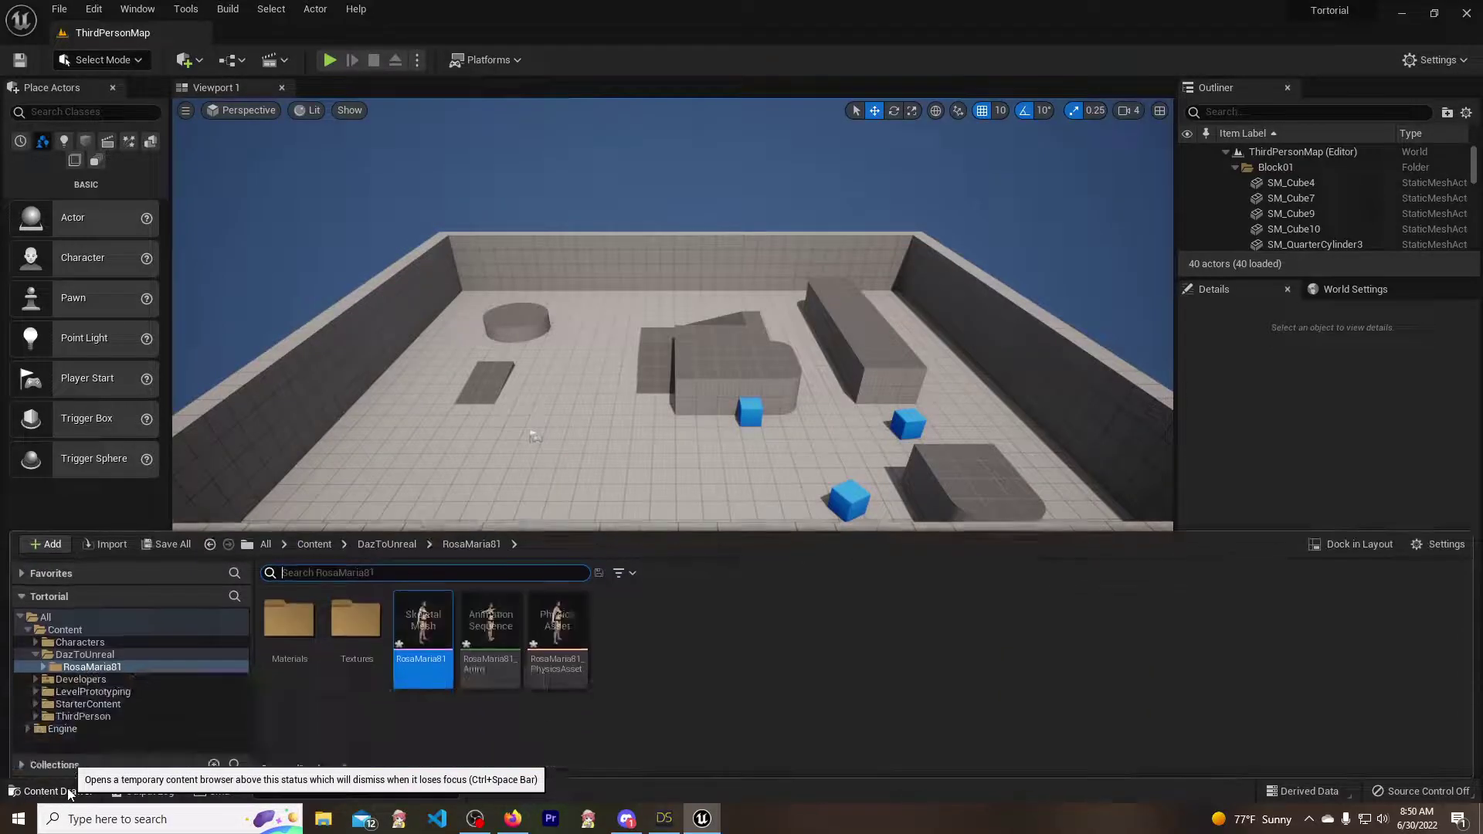
{"action": "double_click", "coordinate": [355, 622]}
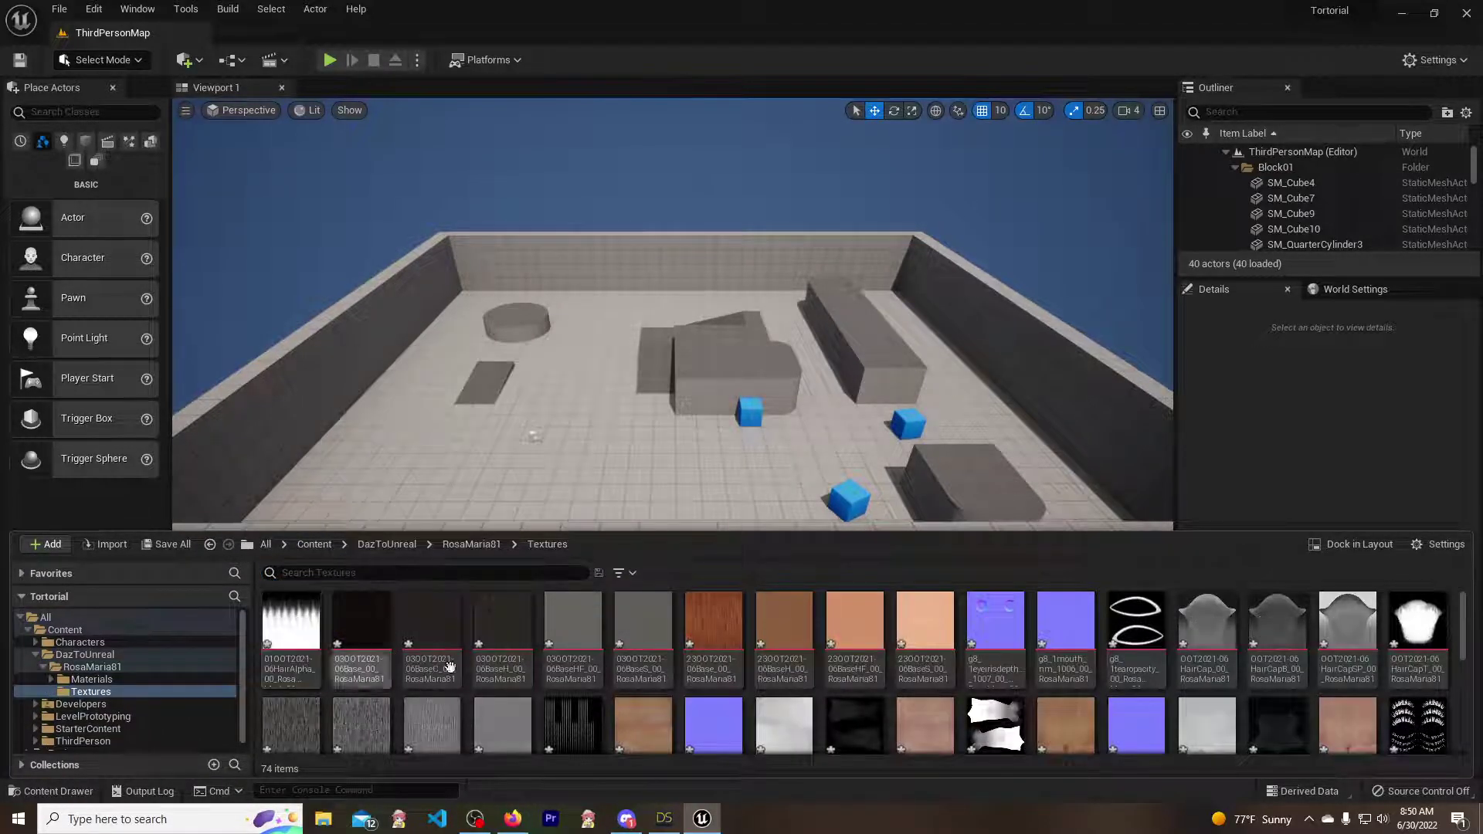
{"action": "scroll", "coordinate": [404, 656], "scroll_direction": "down", "scroll_amount": 5}
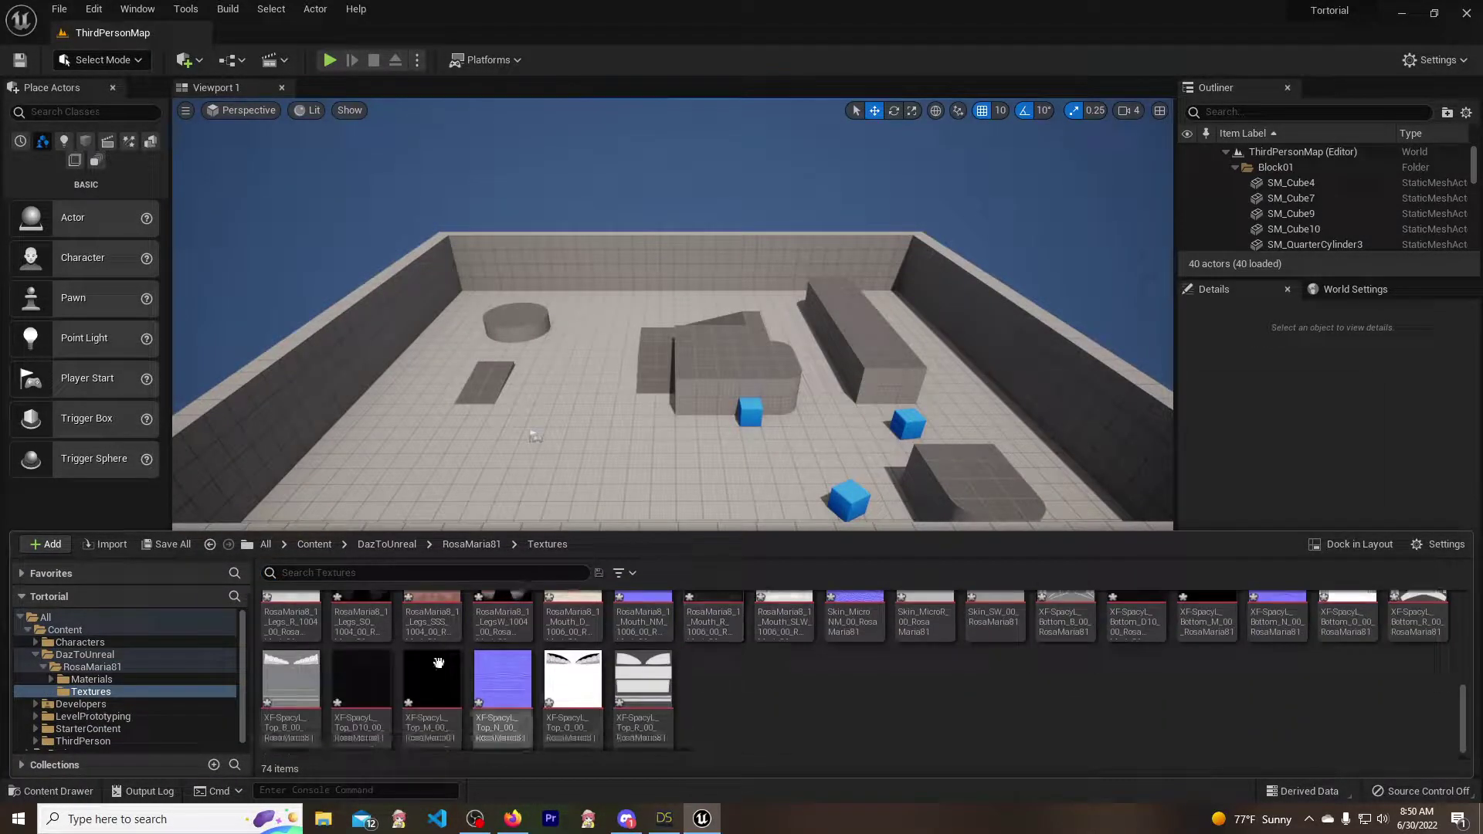
{"action": "left_click", "coordinate": [91, 679]}
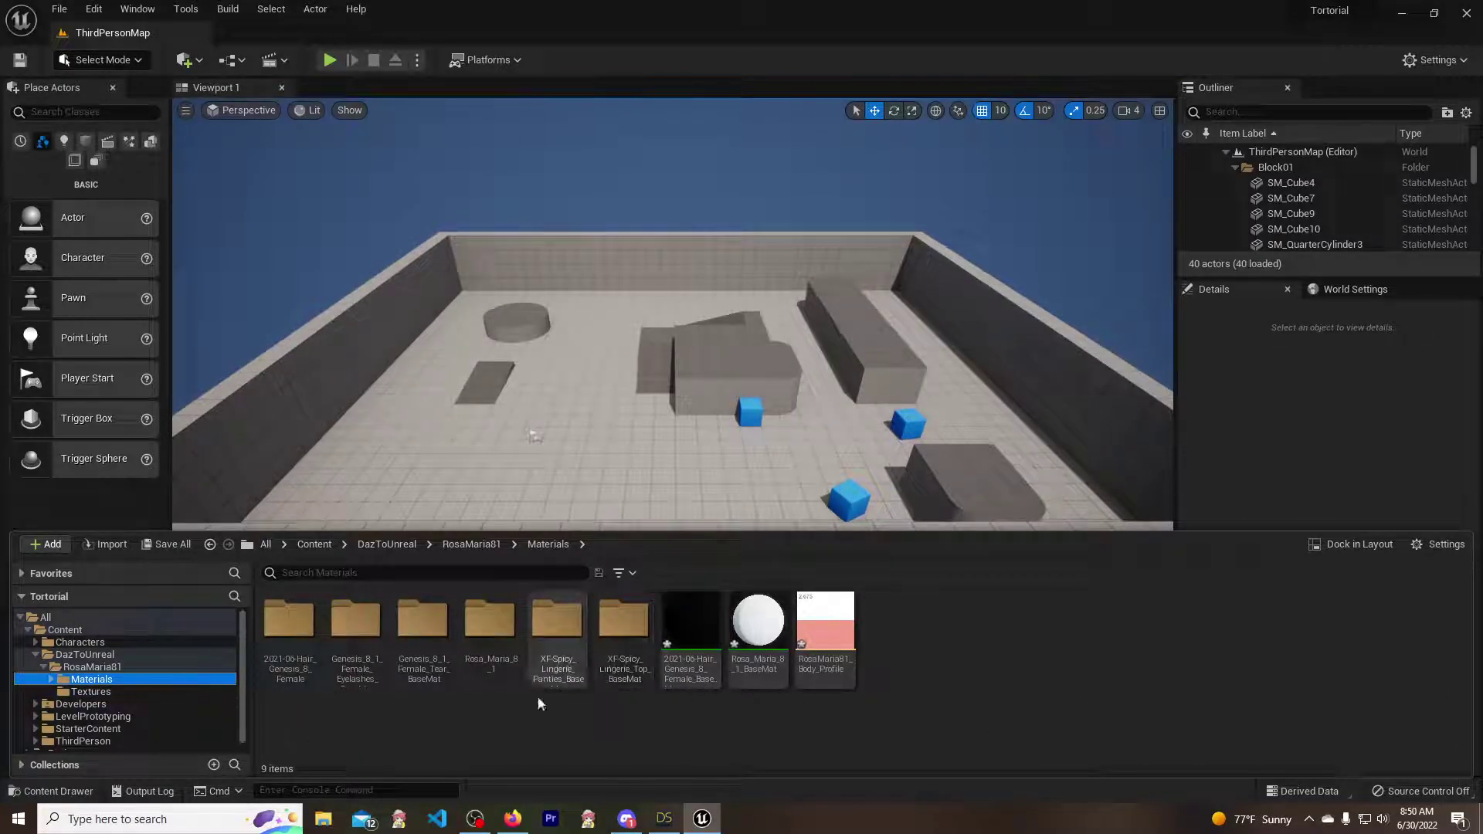
{"action": "left_click", "coordinate": [107, 692]}
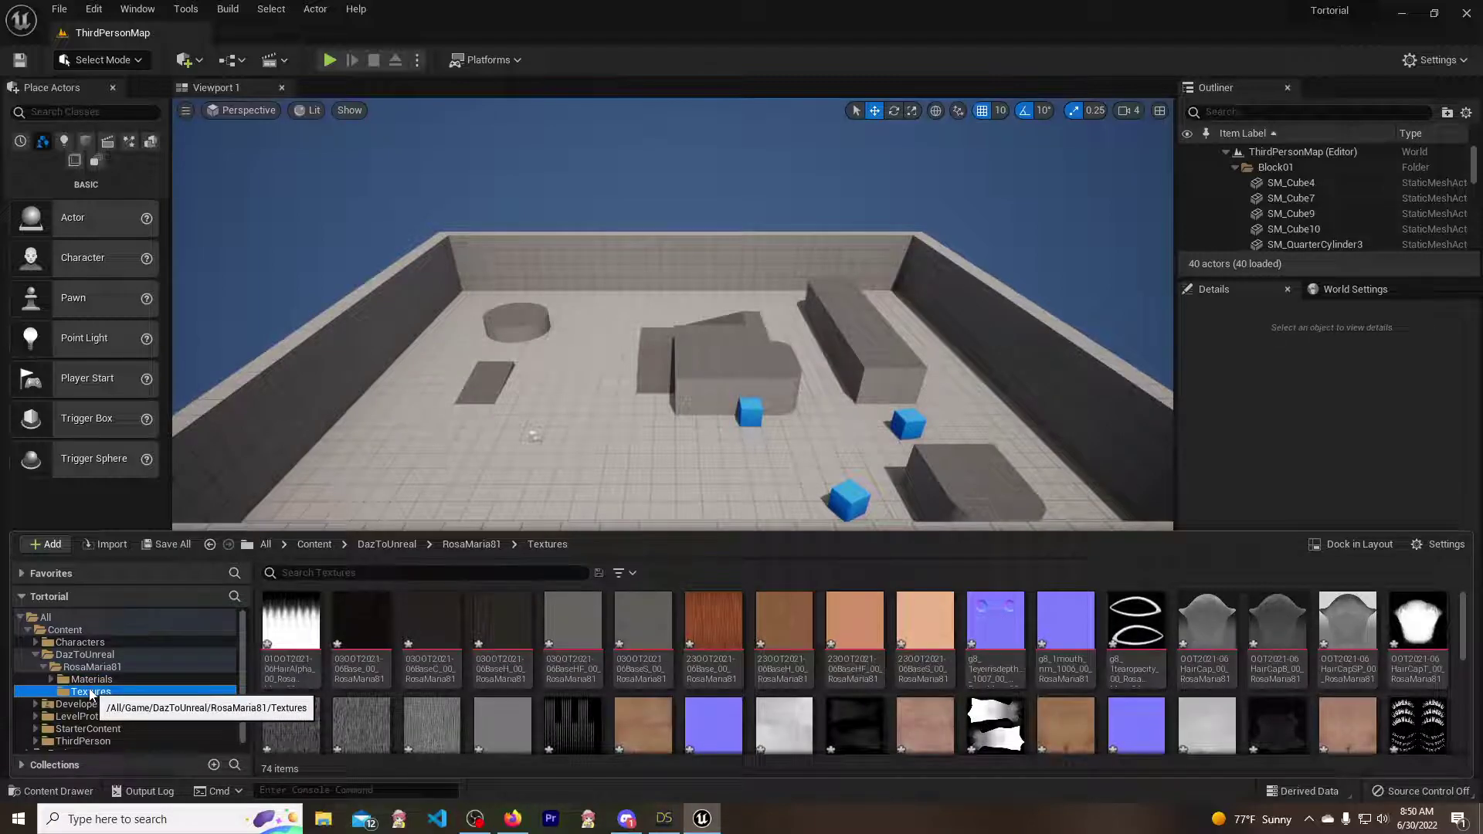
{"action": "key", "text": "Up"}
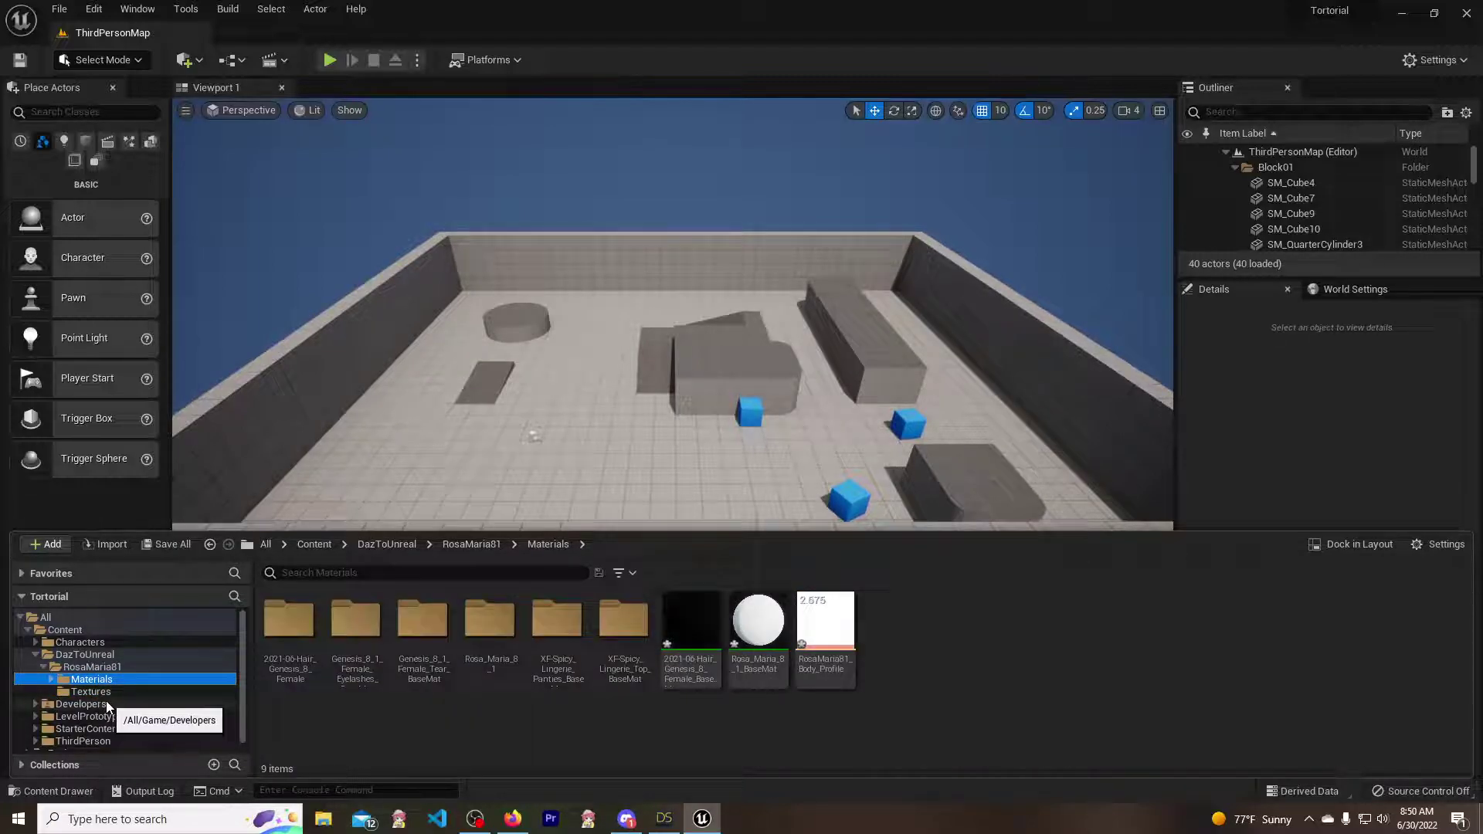
- Set Transparency Offset to 40 in the 2021-06-Hair Genesis 8 Female base material, save it, and close it
{"action": "double_click", "coordinate": [687, 649]}
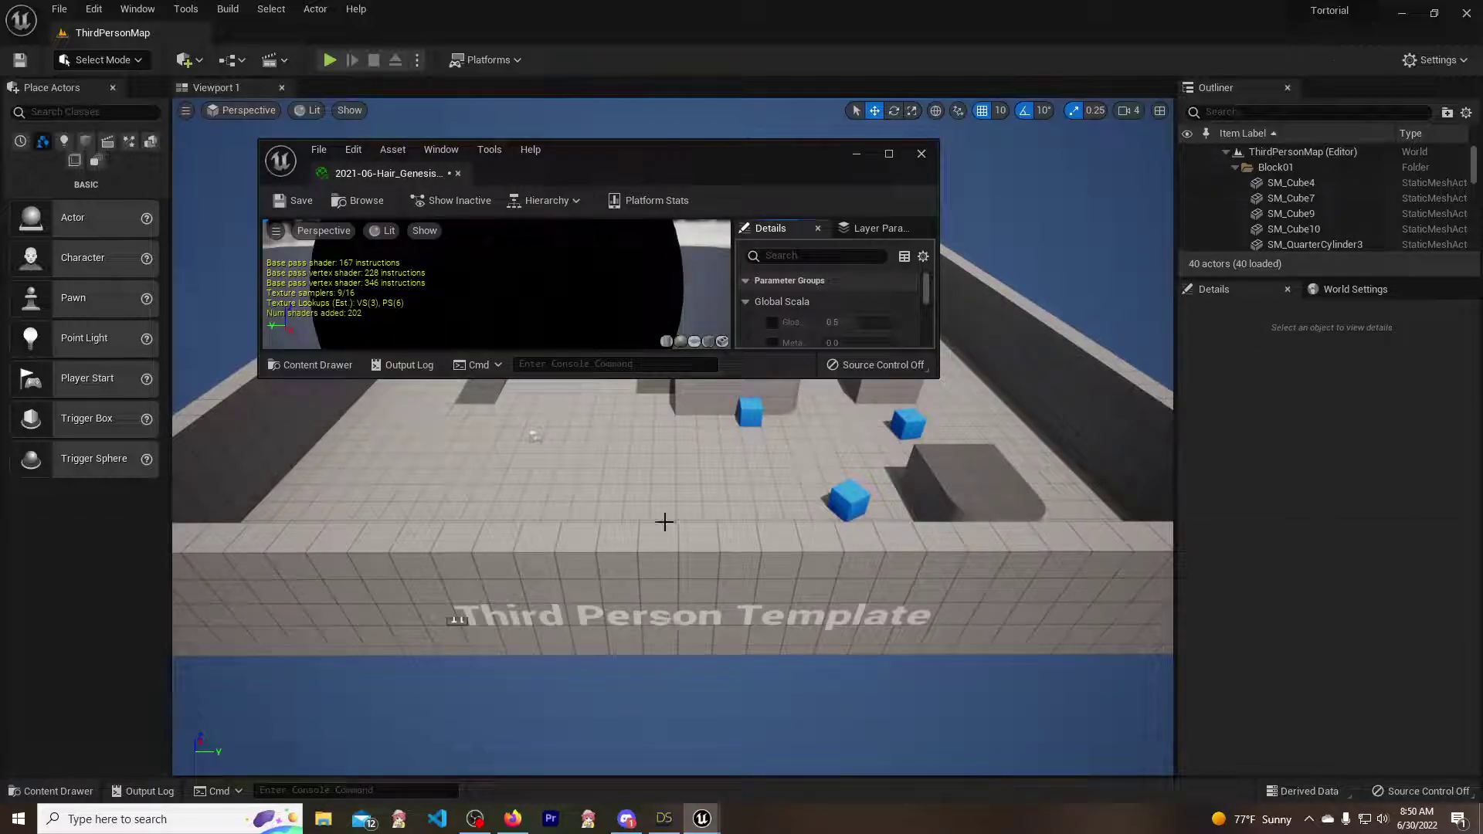
{"action": "left_click", "coordinate": [890, 154]}
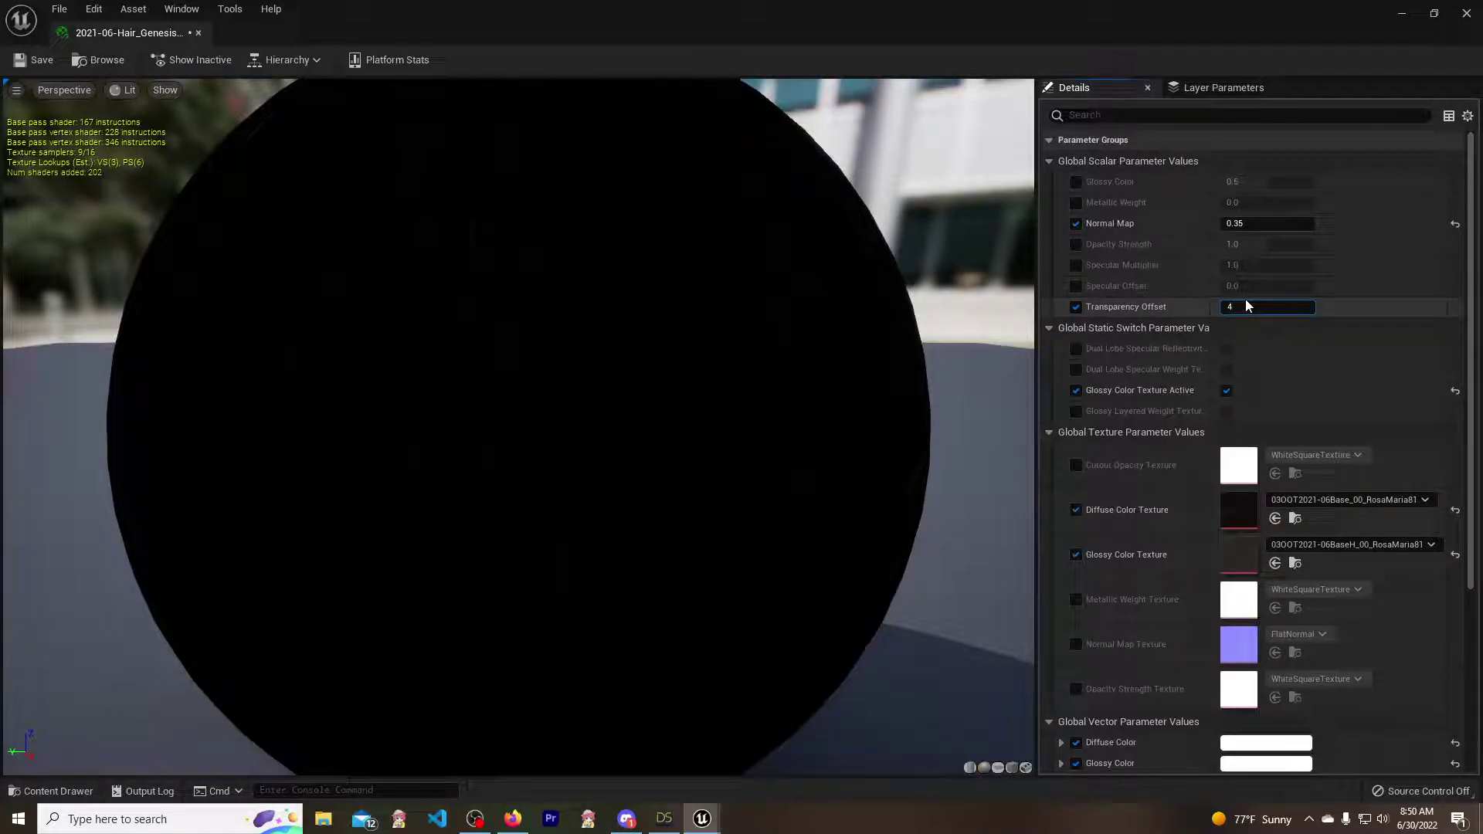
{"action": "key", "text": "Return"}
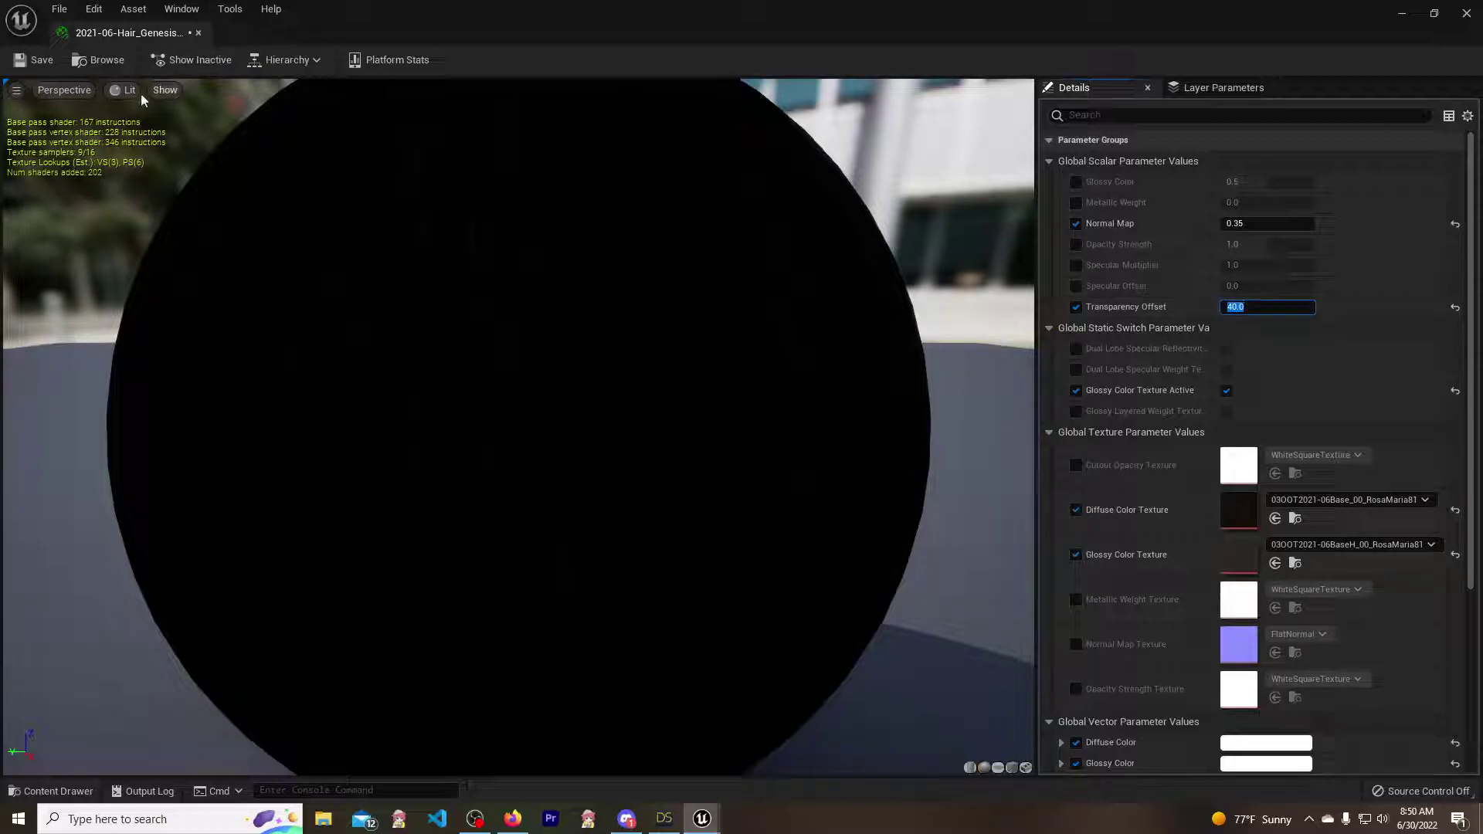
{"action": "left_click", "coordinate": [35, 62]}
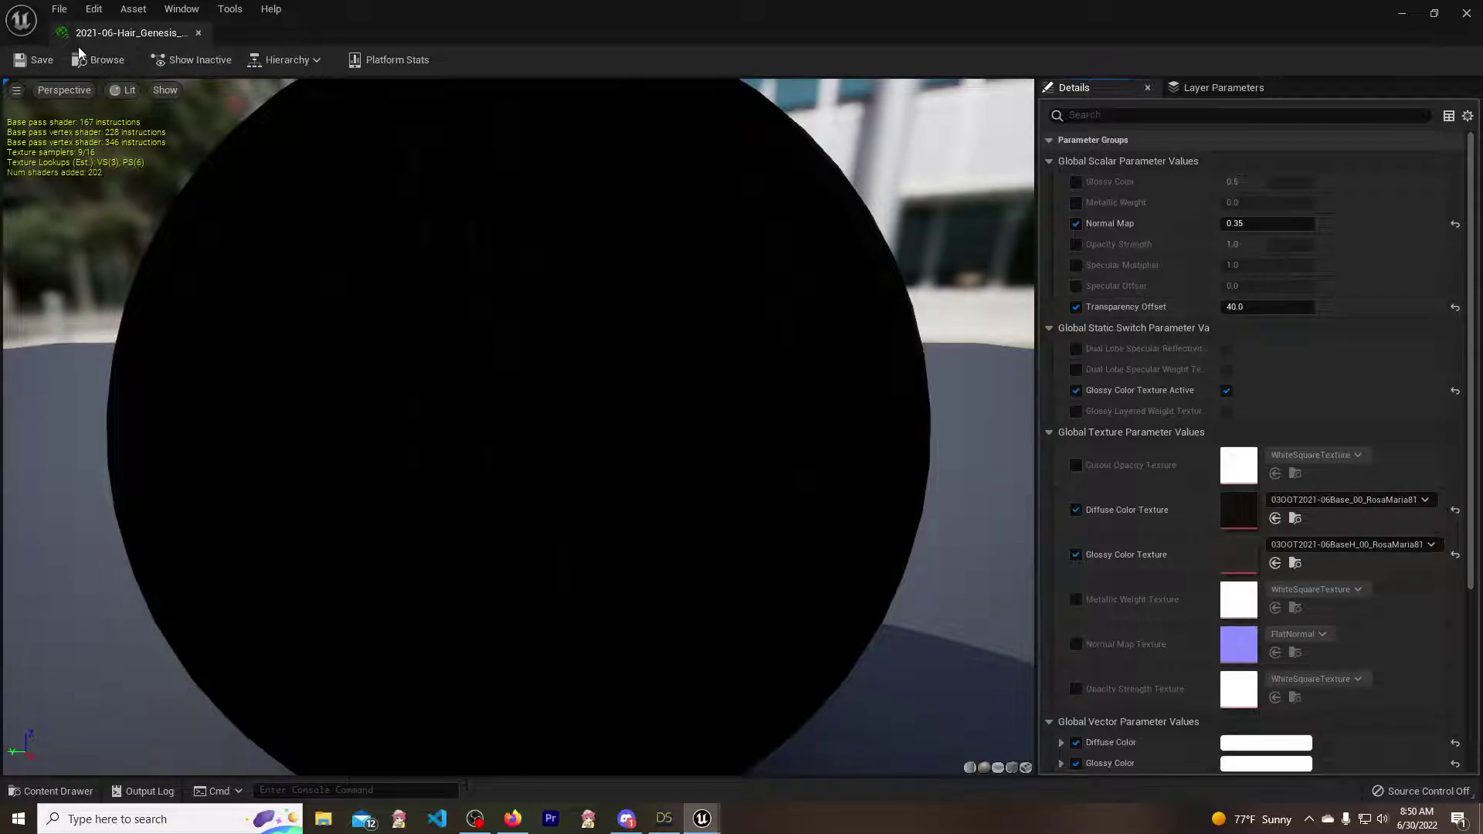
{"action": "left_click", "coordinate": [199, 34]}
- Reopen the RosaMaria81 skeletal mesh and inspect the character's hair in the preview
{"action": "left_click", "coordinate": [80, 796]}
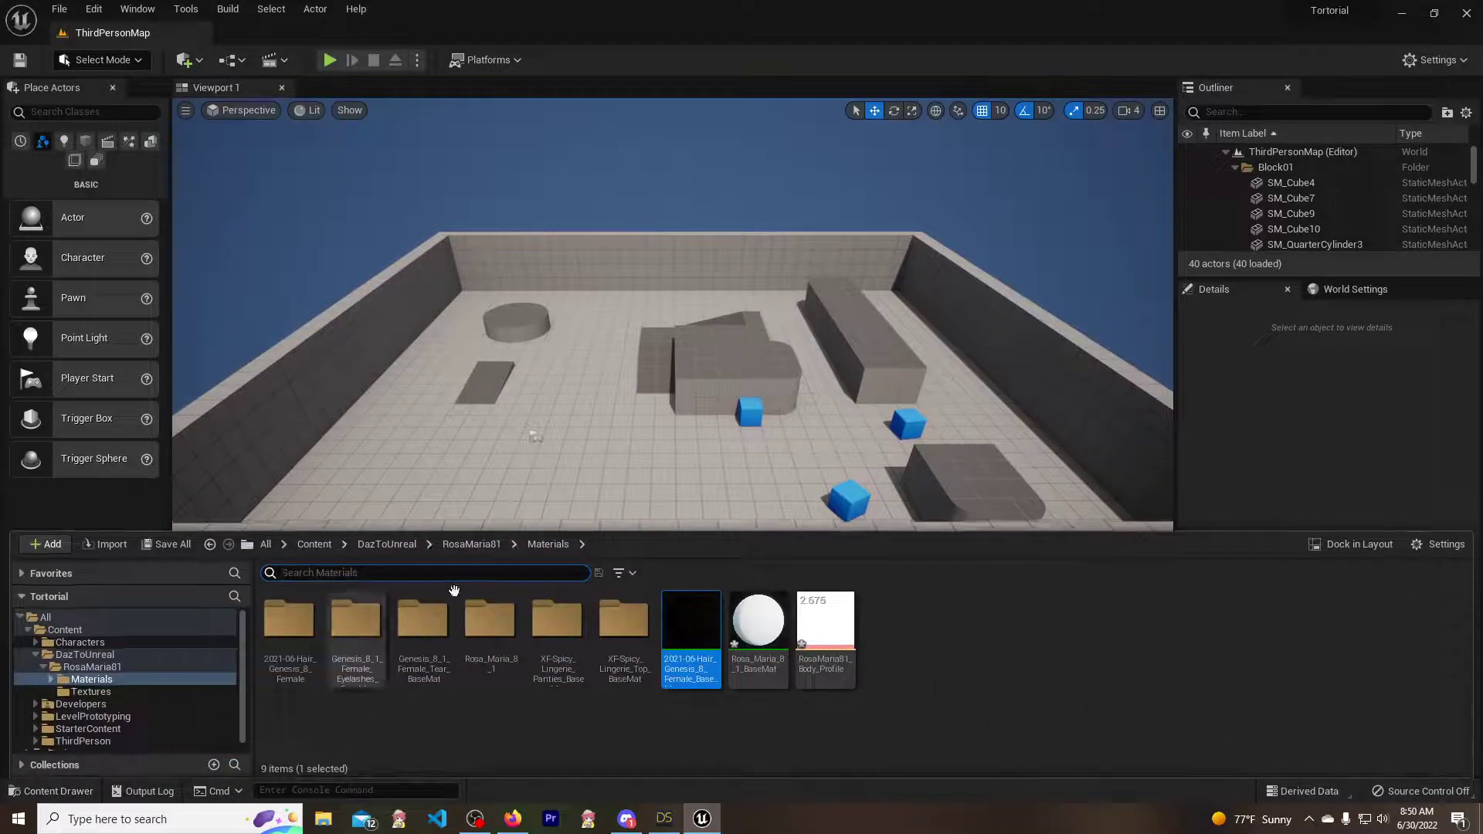
{"action": "left_click", "coordinate": [92, 666]}
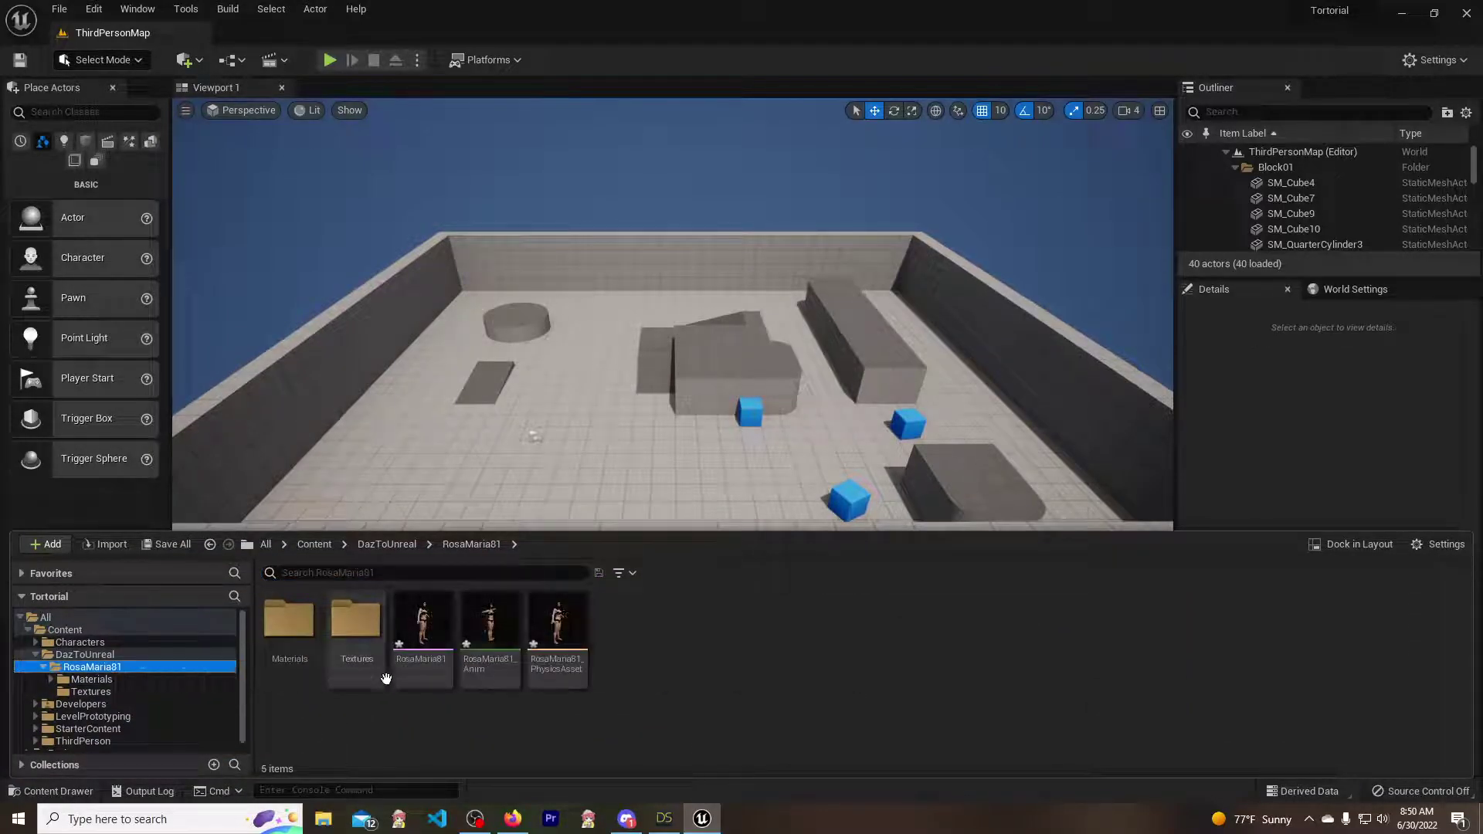
{"action": "double_click", "coordinate": [429, 638]}
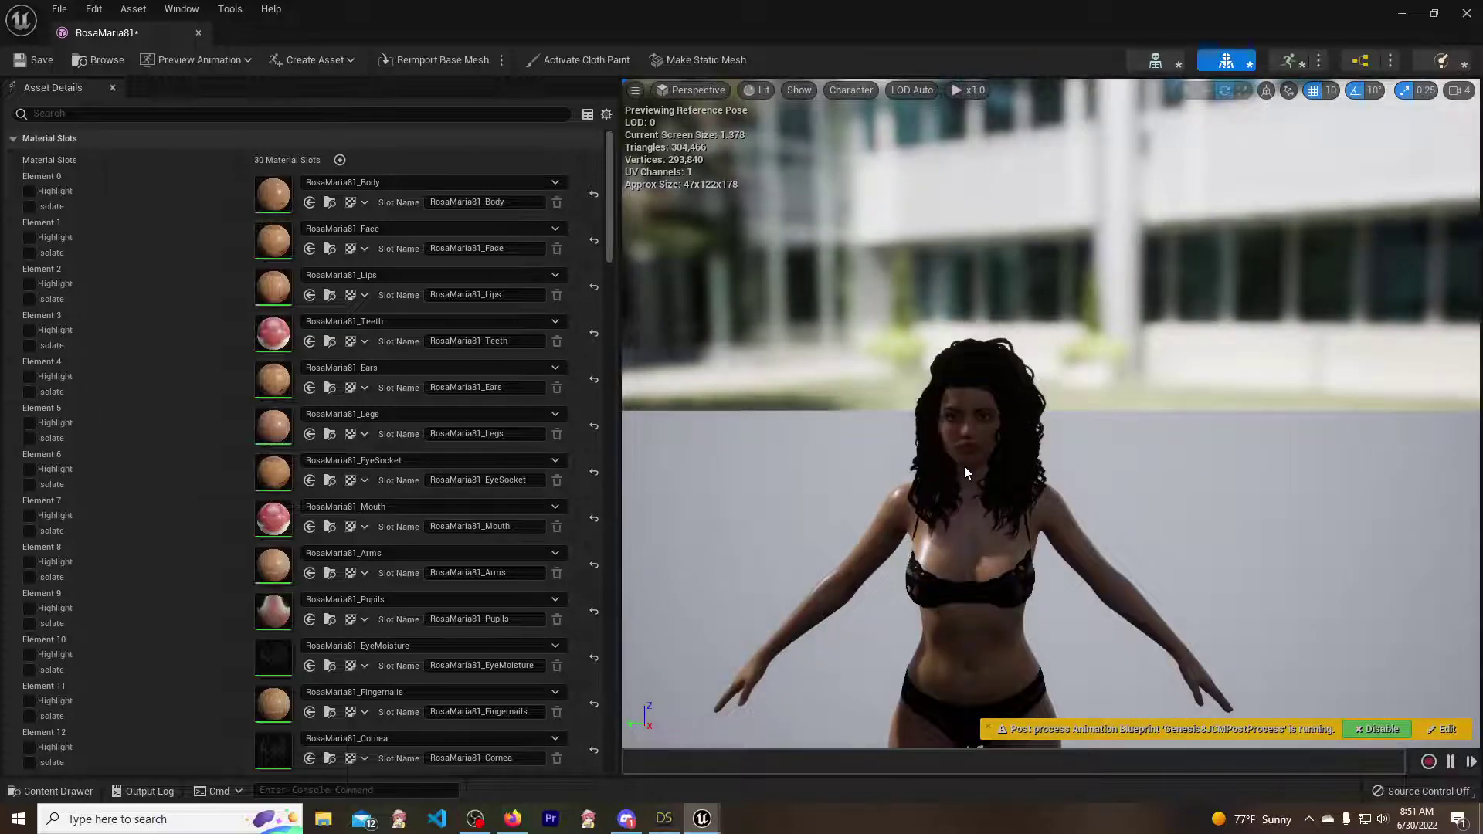
{"action": "left_click_drag", "start_coordinate": [1068, 448], "coordinate": [1012, 512]}
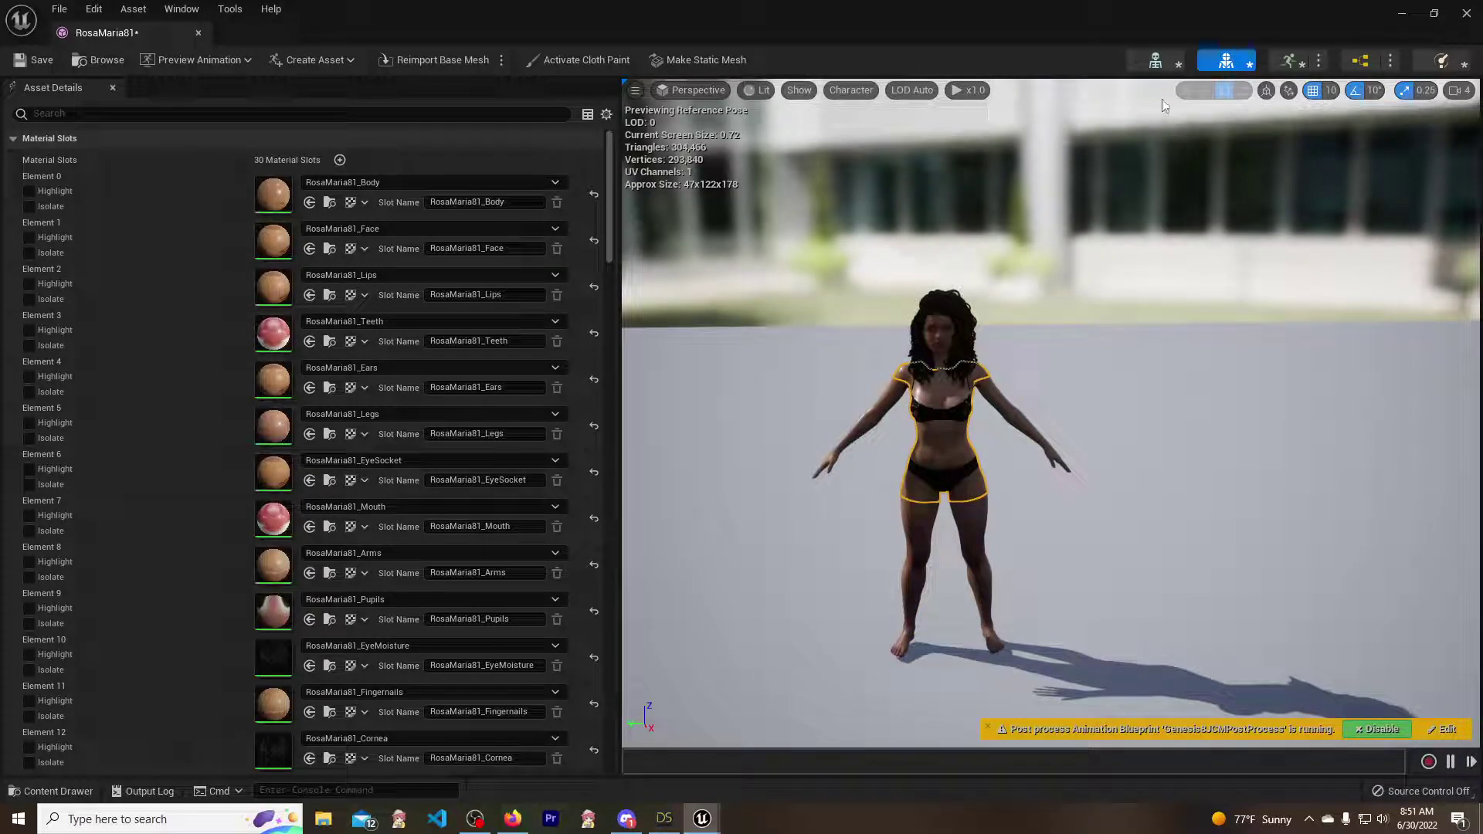
- Open the character's skeleton, select the root bone, and show the retargeting options in the skeleton tree
{"action": "left_click", "coordinate": [1155, 59]}
{"action": "left_click", "coordinate": [63, 138]}
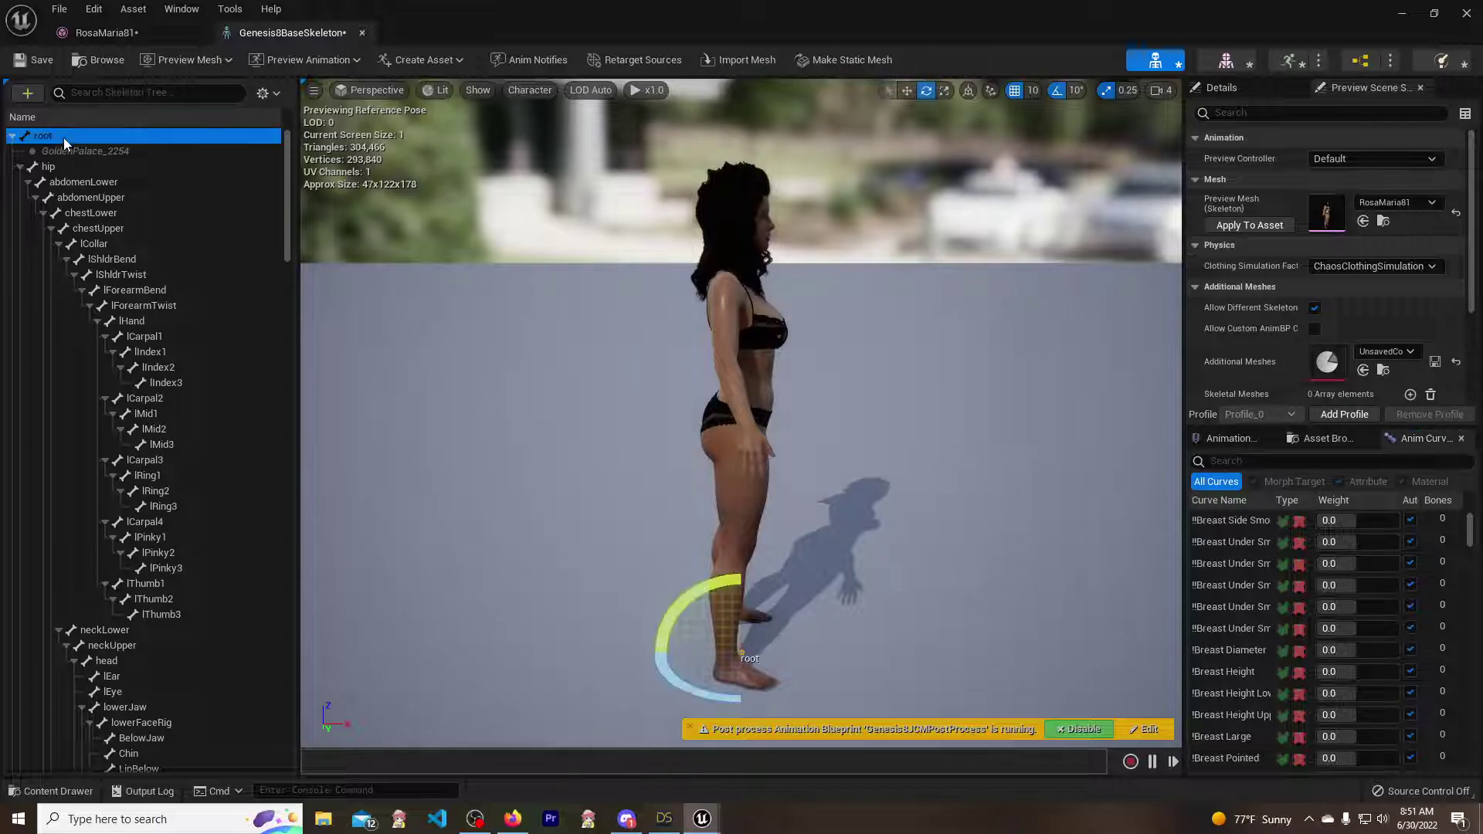
{"action": "left_click", "coordinate": [271, 98]}
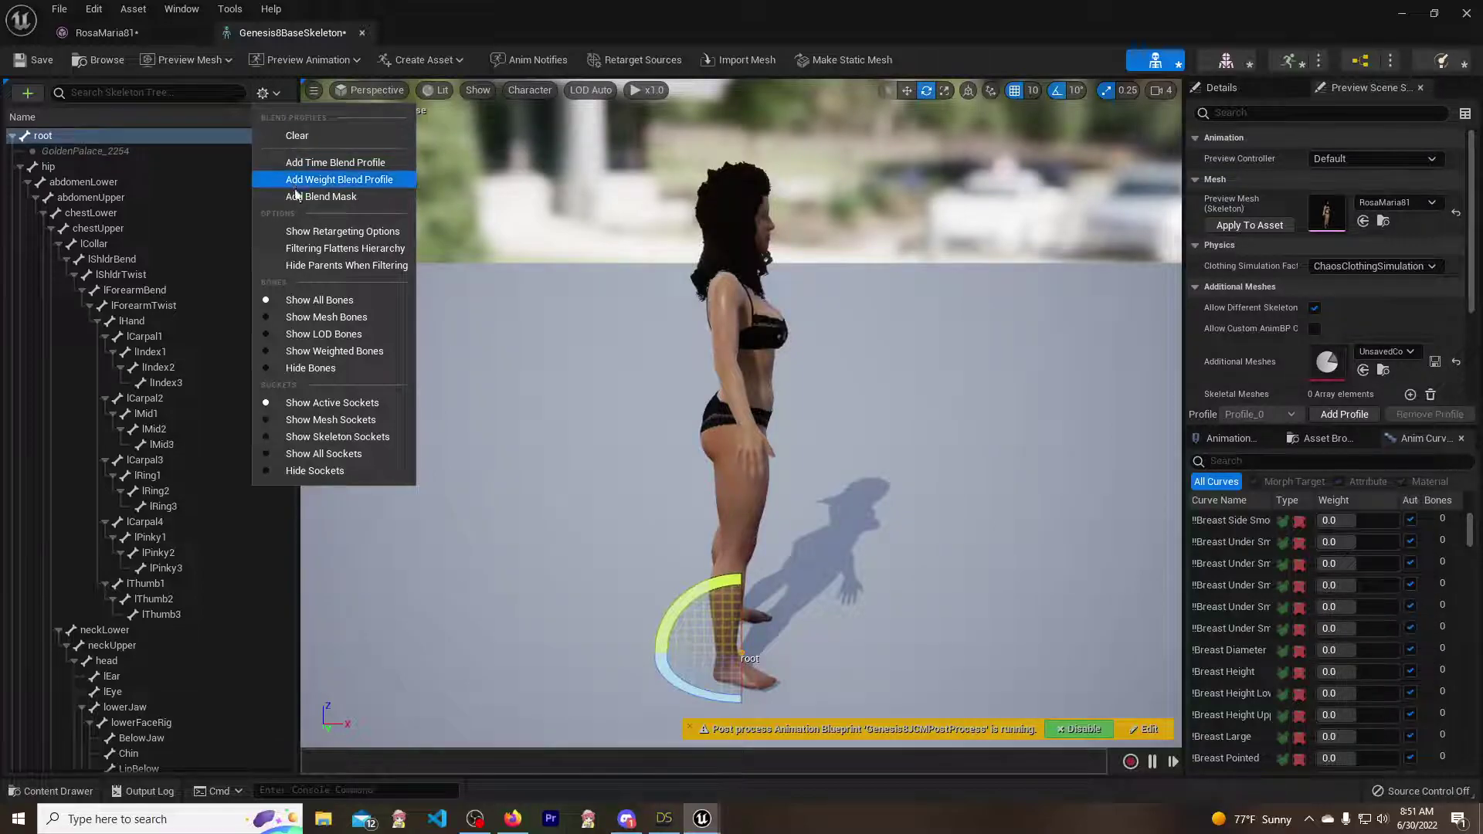
{"action": "left_click", "coordinate": [322, 237]}
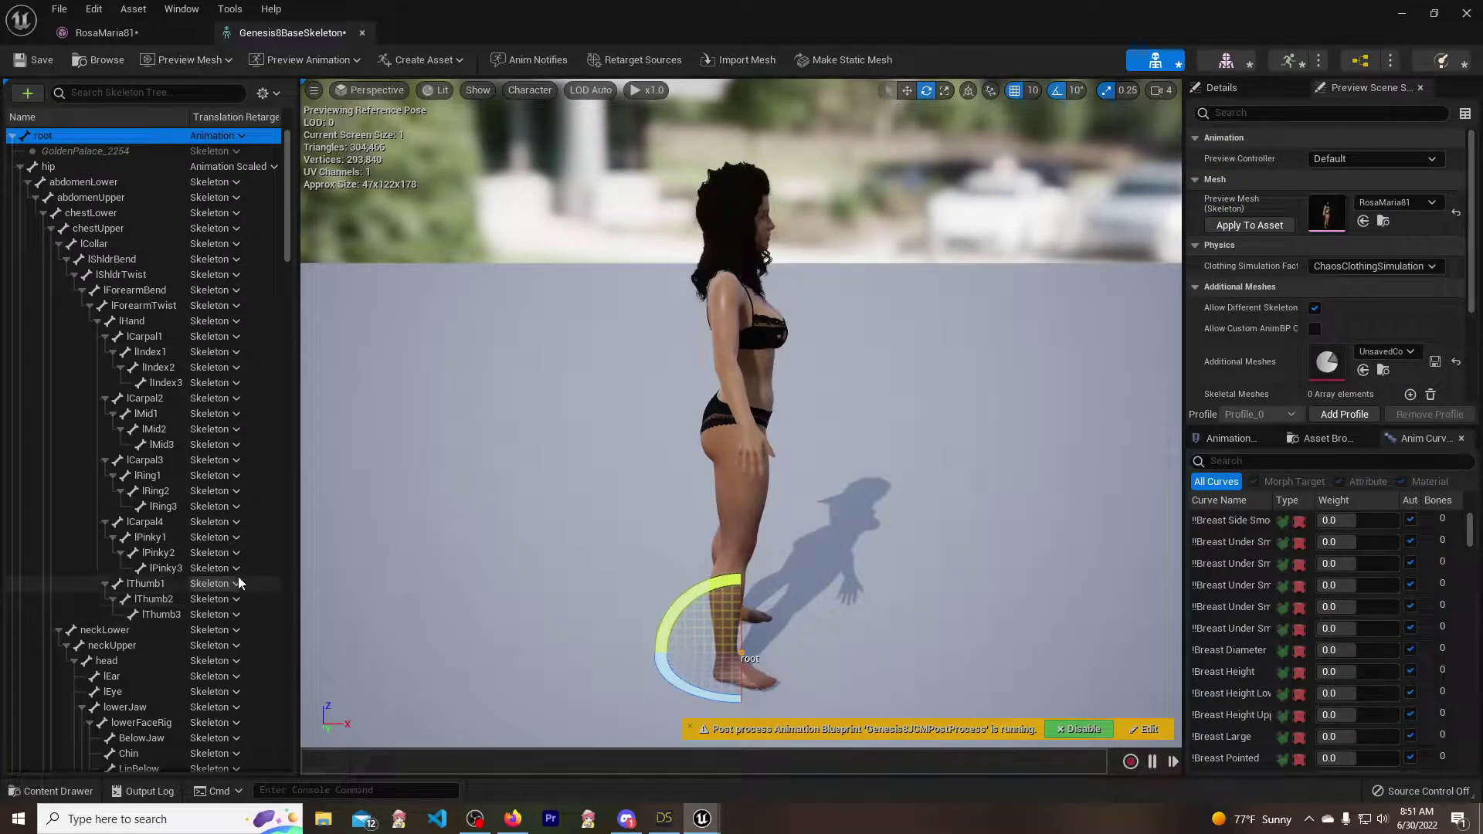
- Review the translation retargeting modes down the bone list and check the mode choices available for lSide1
{"action": "scroll", "coordinate": [238, 583], "scroll_direction": "down", "scroll_amount": 15}
{"action": "scroll", "coordinate": [235, 563], "scroll_direction": "down", "scroll_amount": 15}
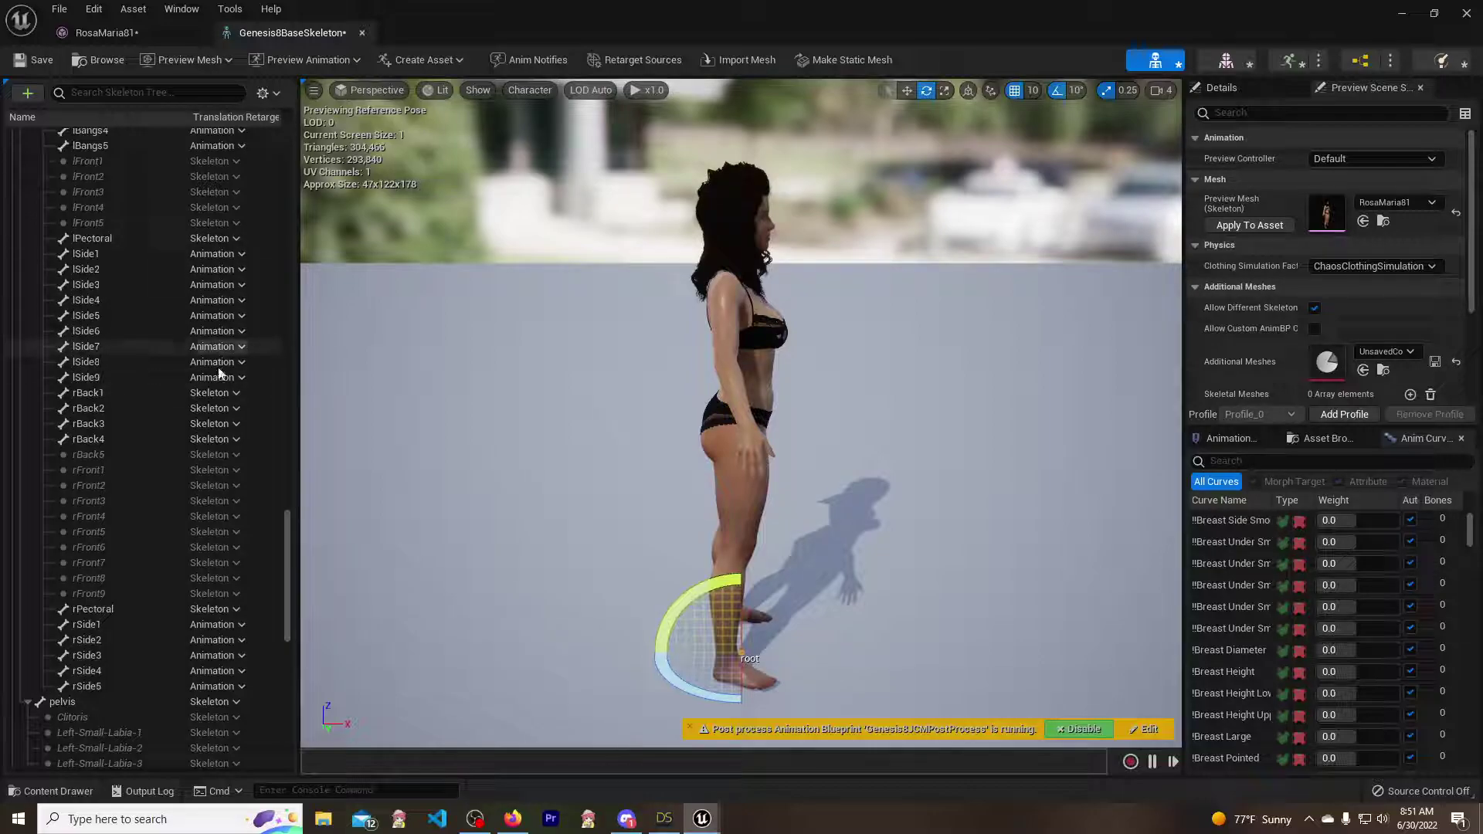
{"action": "left_click", "coordinate": [242, 256]}
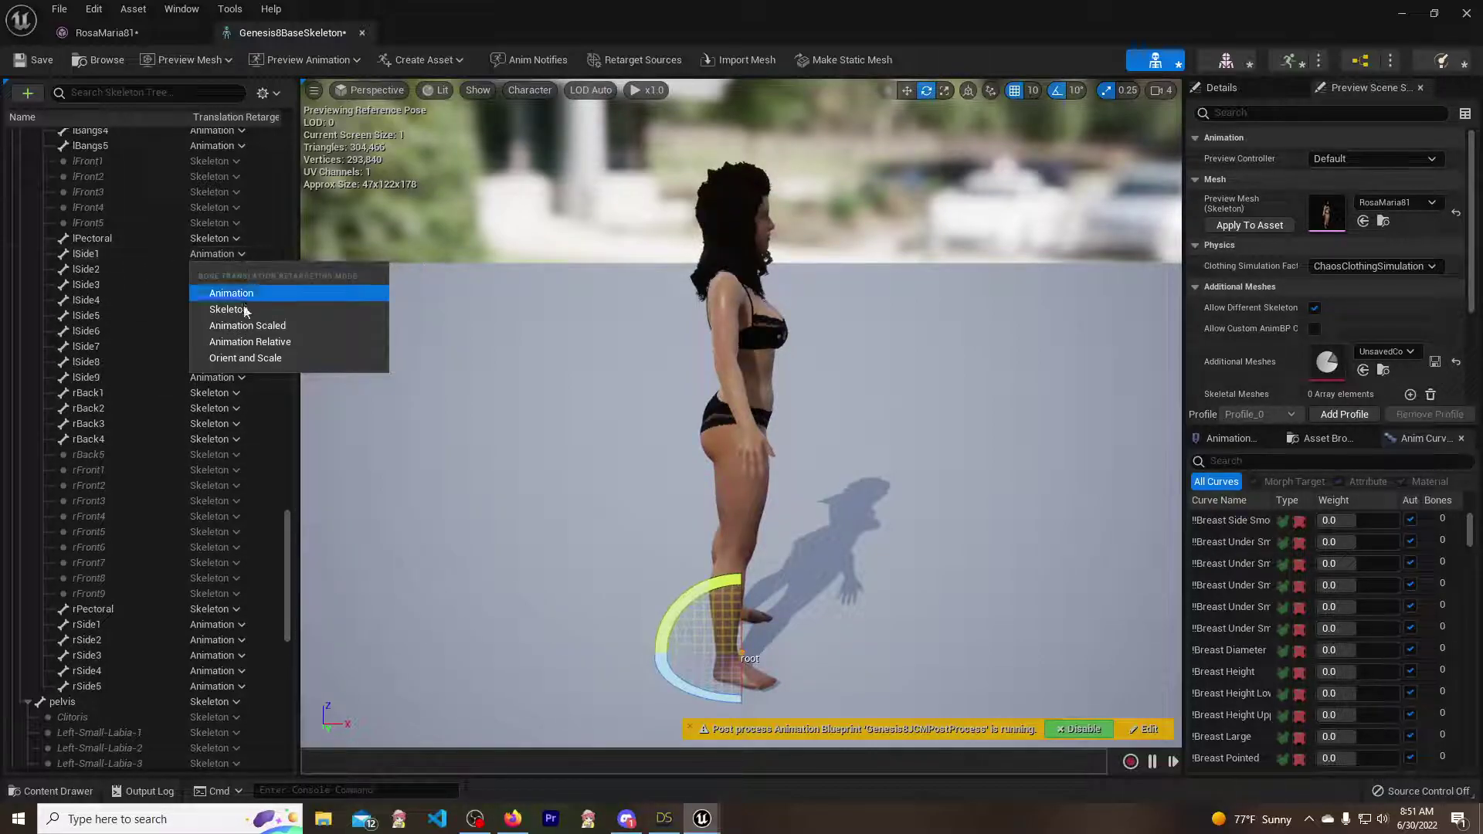
{"action": "scroll", "coordinate": [179, 462], "scroll_direction": "down", "scroll_amount": 5}
{"action": "scroll", "coordinate": [180, 462], "scroll_direction": "down", "scroll_amount": 4}
{"action": "scroll", "coordinate": [183, 448], "scroll_direction": "up", "scroll_amount": 8}
{"action": "left_click", "coordinate": [183, 444]}
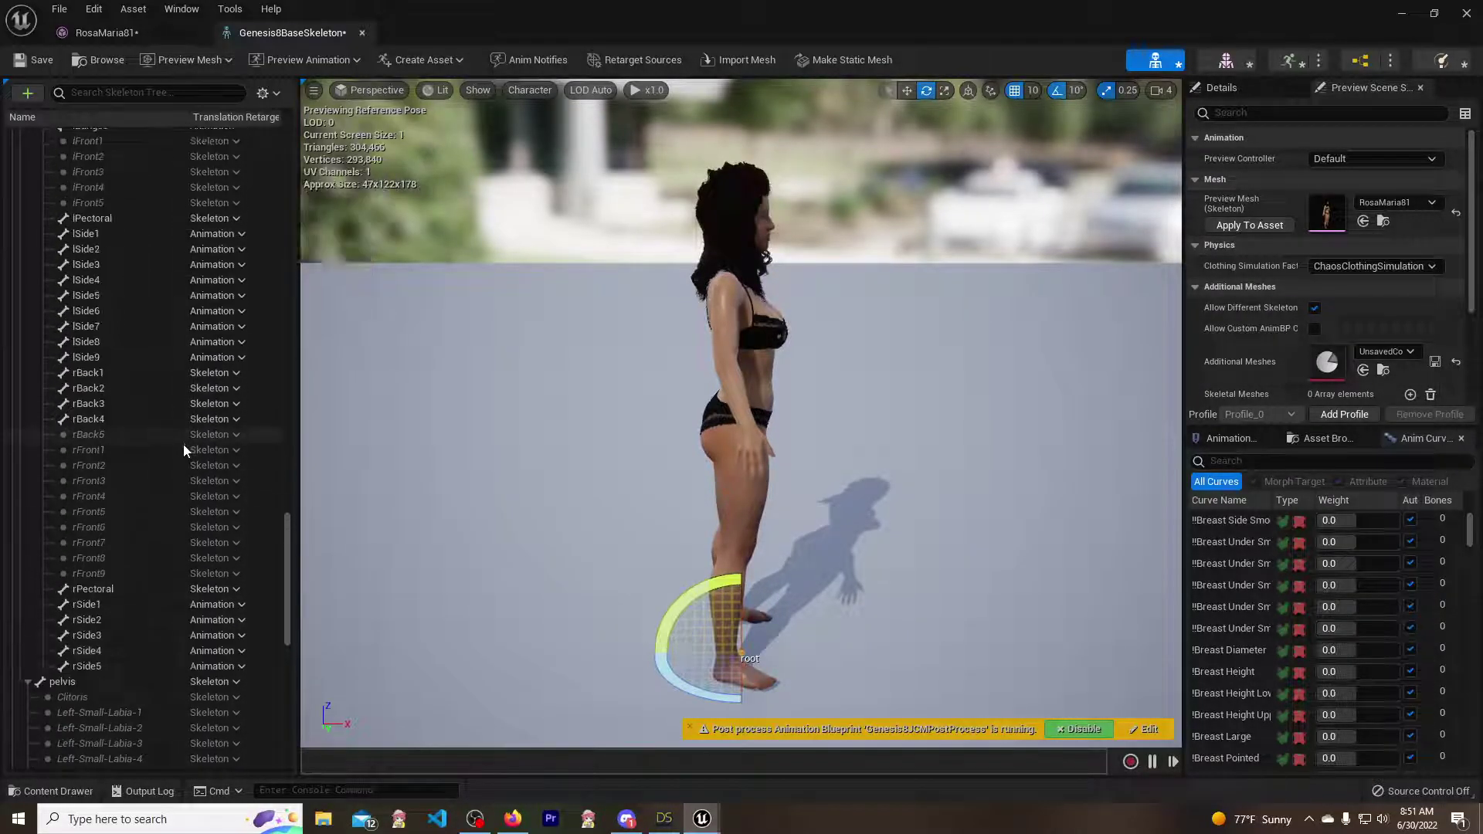
- Set the translation retargeting mode of the hair bones rSide1 through rSide5 to Skeleton
{"action": "left_click", "coordinate": [224, 607]}
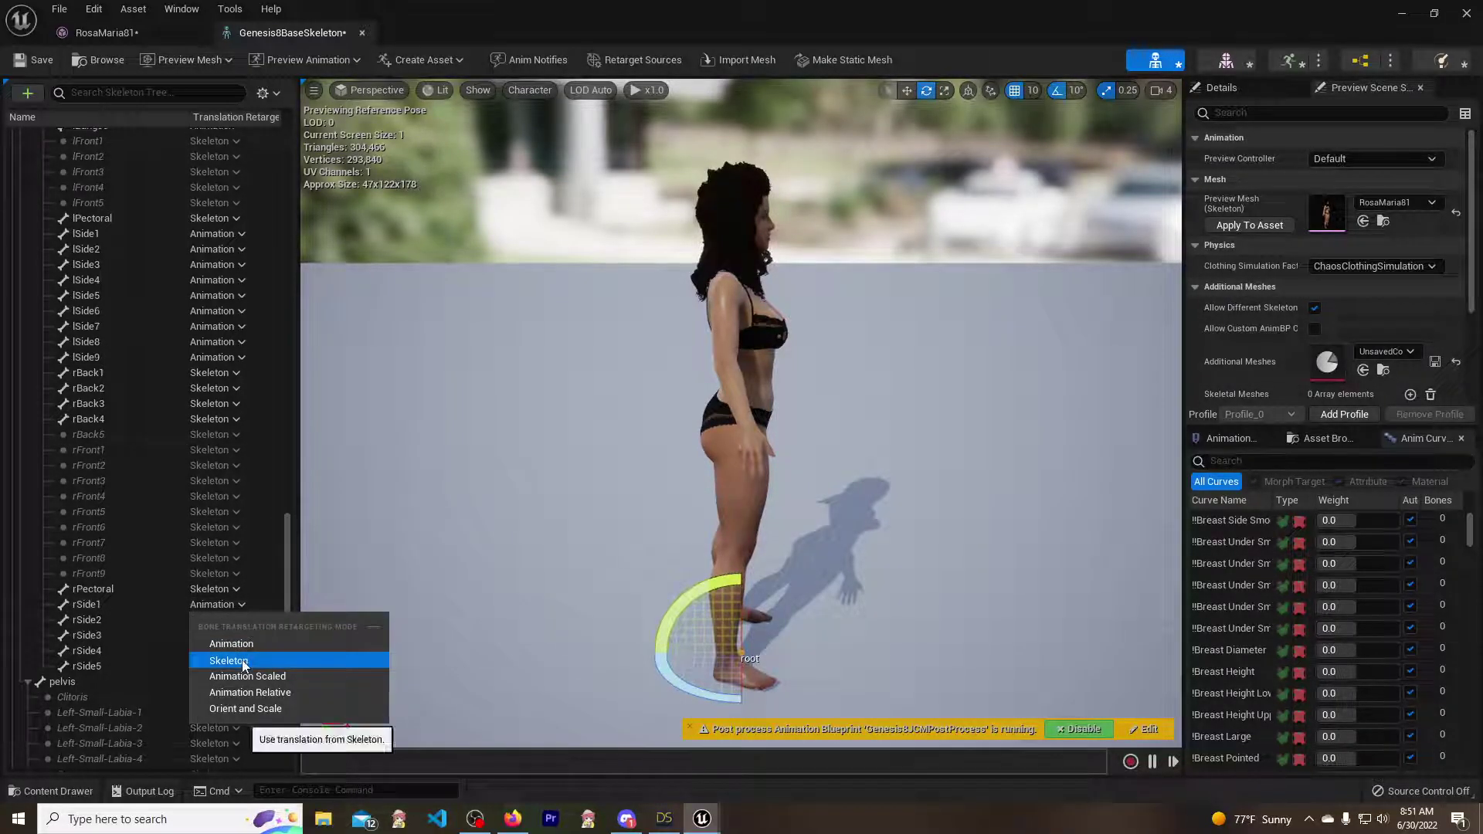
{"action": "left_click", "coordinate": [243, 660]}
{"action": "left_click", "coordinate": [235, 626]}
{"action": "left_click", "coordinate": [244, 674]}
{"action": "left_click", "coordinate": [236, 637]}
{"action": "left_click", "coordinate": [243, 690]}
{"action": "left_click", "coordinate": [224, 650]}
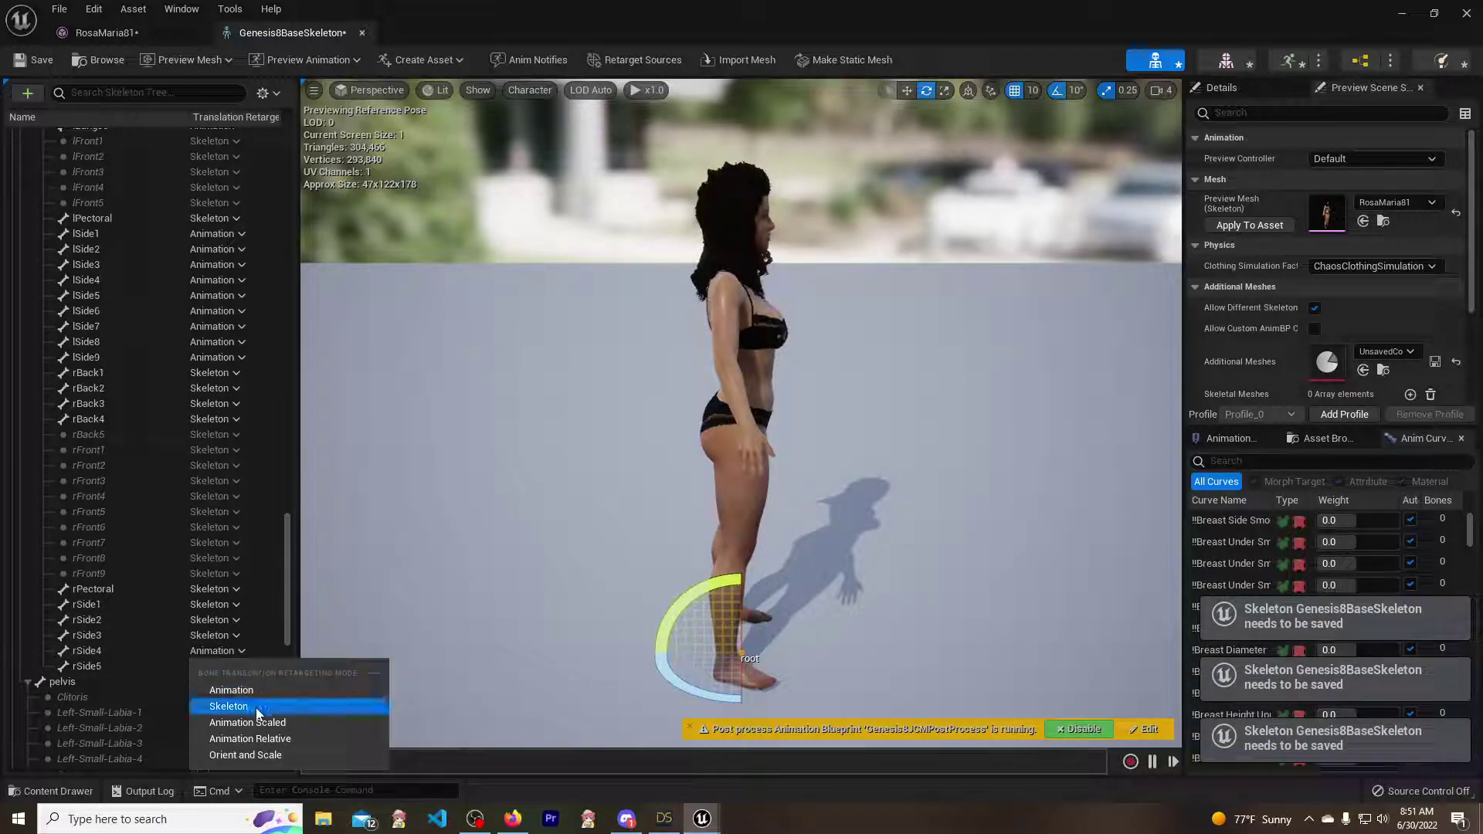
{"action": "left_click", "coordinate": [246, 706]}
{"action": "left_click", "coordinate": [225, 666]}
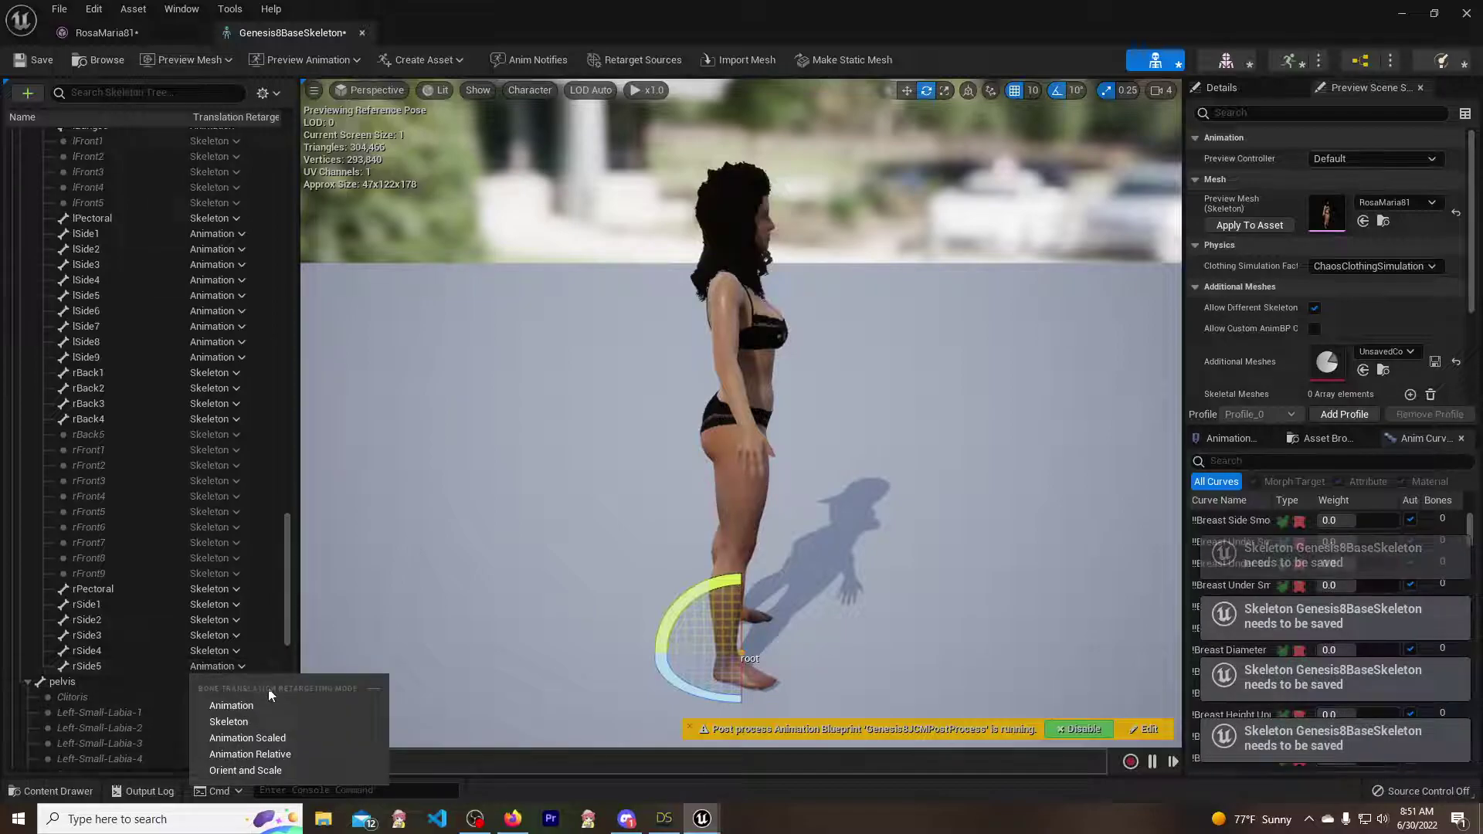
{"action": "left_click", "coordinate": [252, 723]}
- Set the translation retargeting mode of the hair bones lSide1 through lSide9 to Skeleton
{"action": "scroll", "coordinate": [211, 562], "scroll_direction": "up", "scroll_amount": 4}
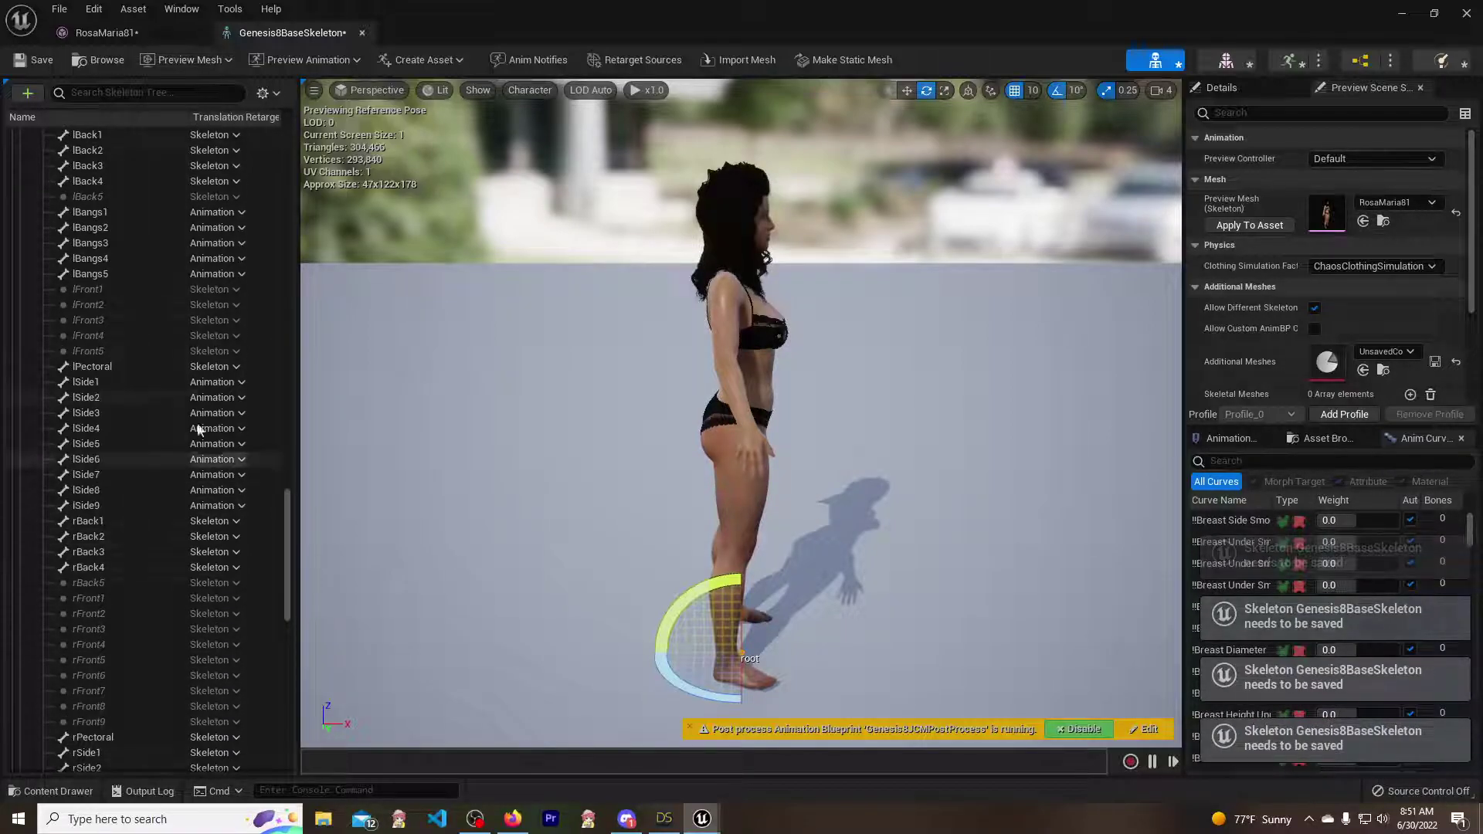
{"action": "left_click", "coordinate": [217, 381]}
{"action": "left_click", "coordinate": [245, 437]}
{"action": "left_click", "coordinate": [236, 393]}
{"action": "left_click", "coordinate": [228, 453]}
{"action": "left_click", "coordinate": [232, 412]}
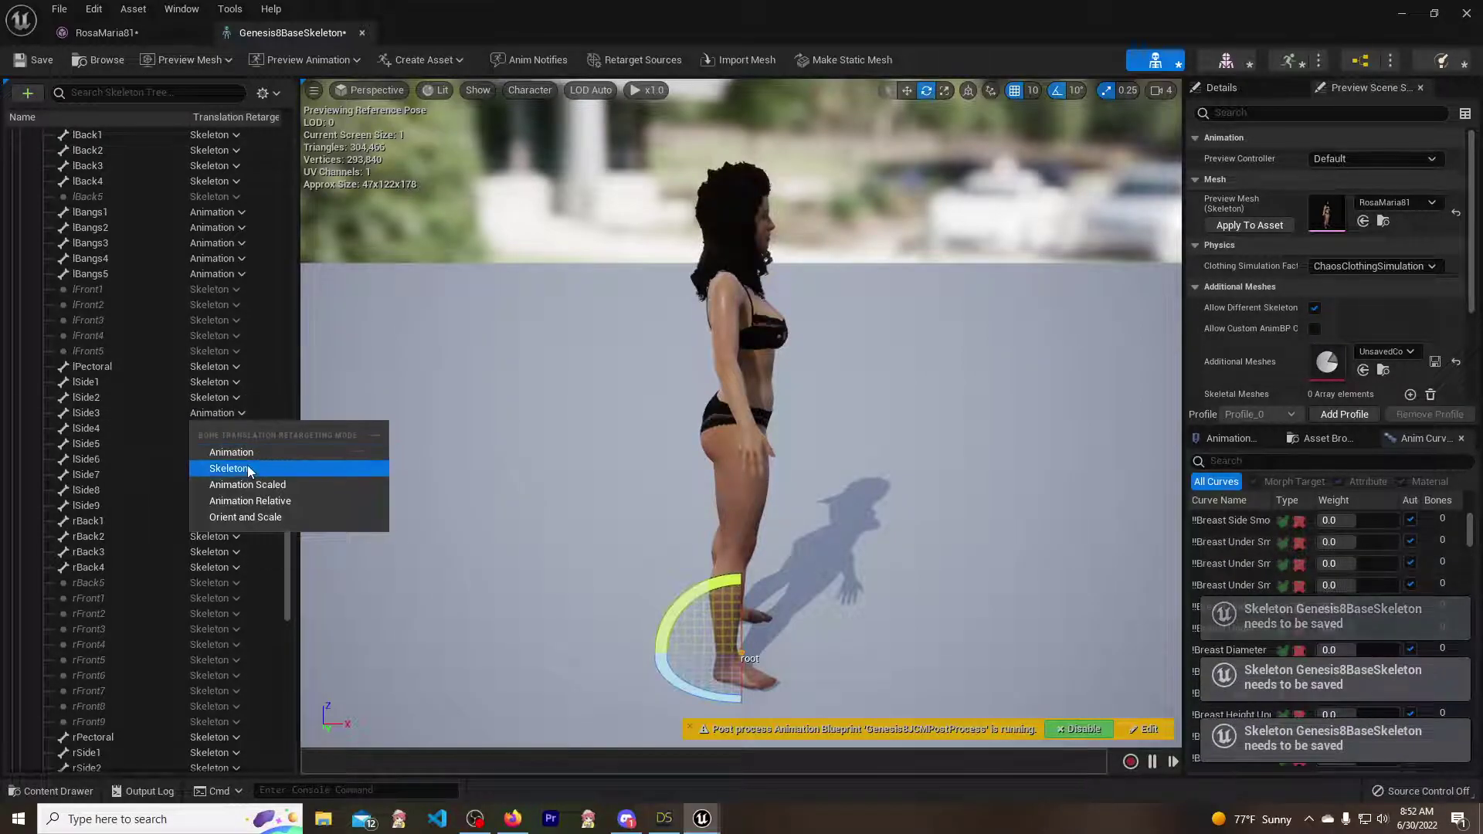
{"action": "left_click", "coordinate": [229, 468]}
{"action": "left_click", "coordinate": [229, 433]}
{"action": "left_click", "coordinate": [231, 483]}
{"action": "left_click", "coordinate": [237, 447]}
{"action": "left_click", "coordinate": [247, 501]}
{"action": "left_click", "coordinate": [241, 461]}
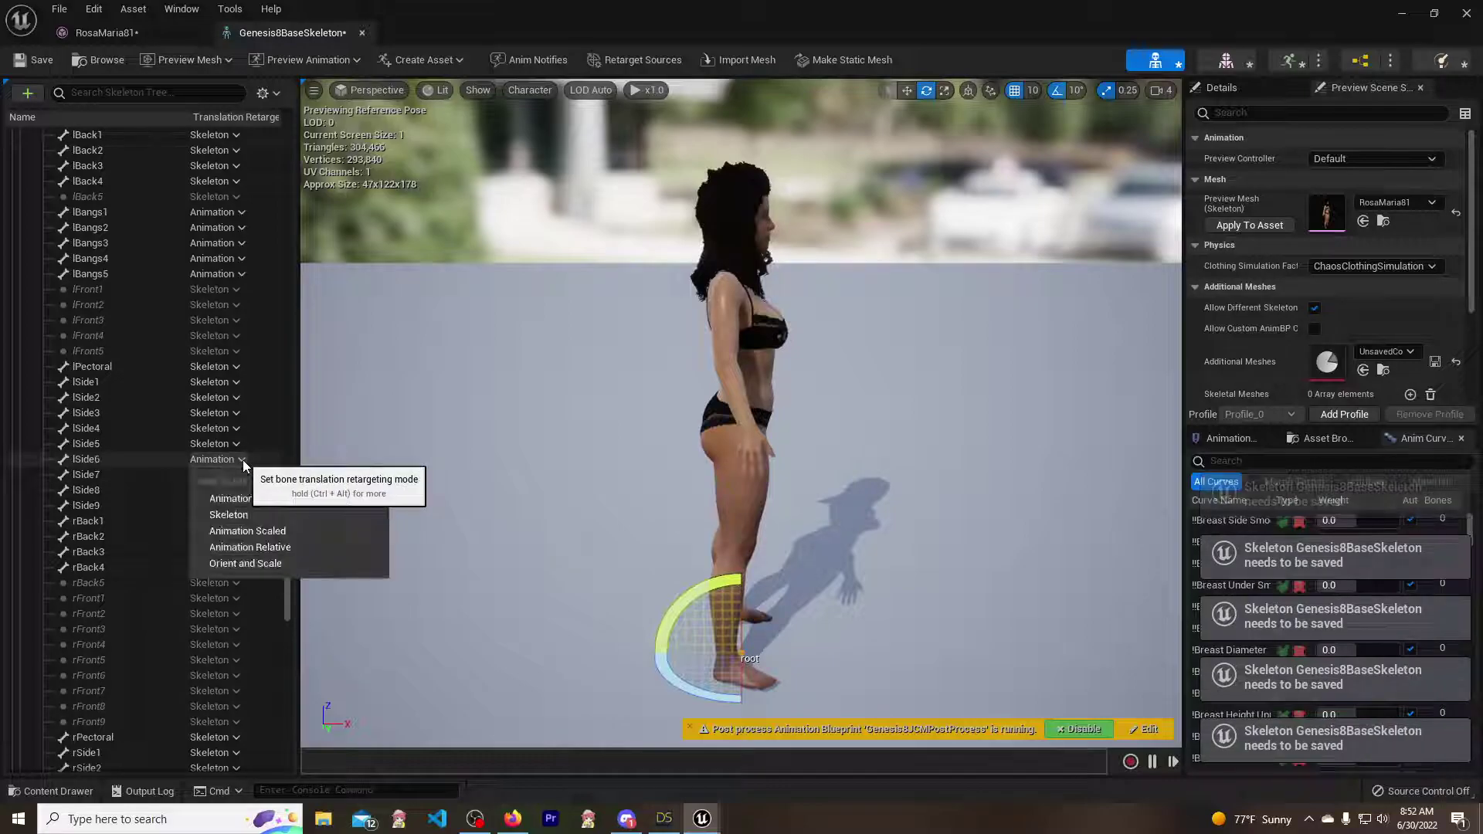
{"action": "left_click", "coordinate": [228, 514]}
{"action": "left_click", "coordinate": [232, 475]}
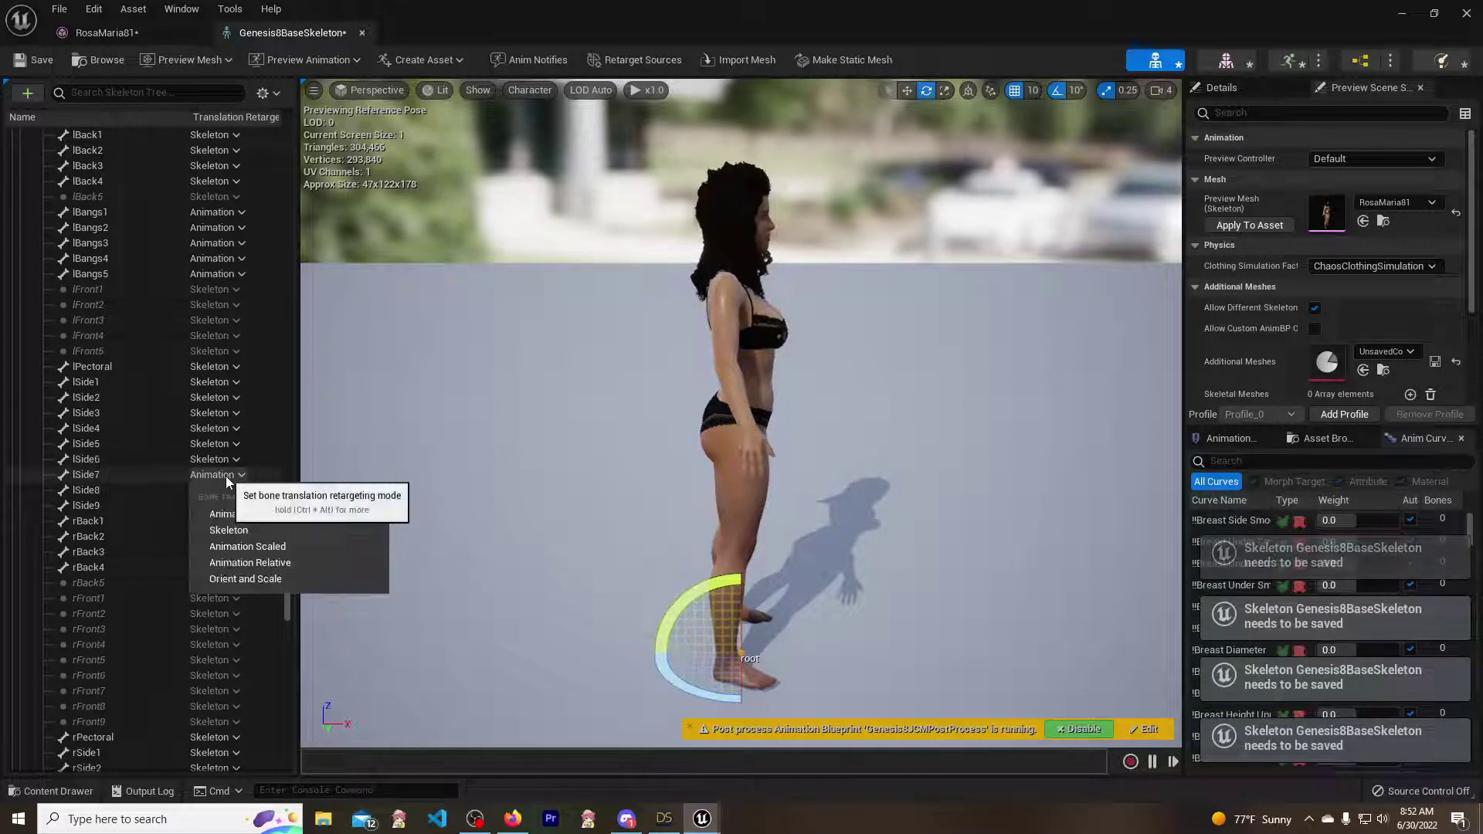
{"action": "left_click", "coordinate": [235, 530]}
{"action": "left_click", "coordinate": [235, 490]}
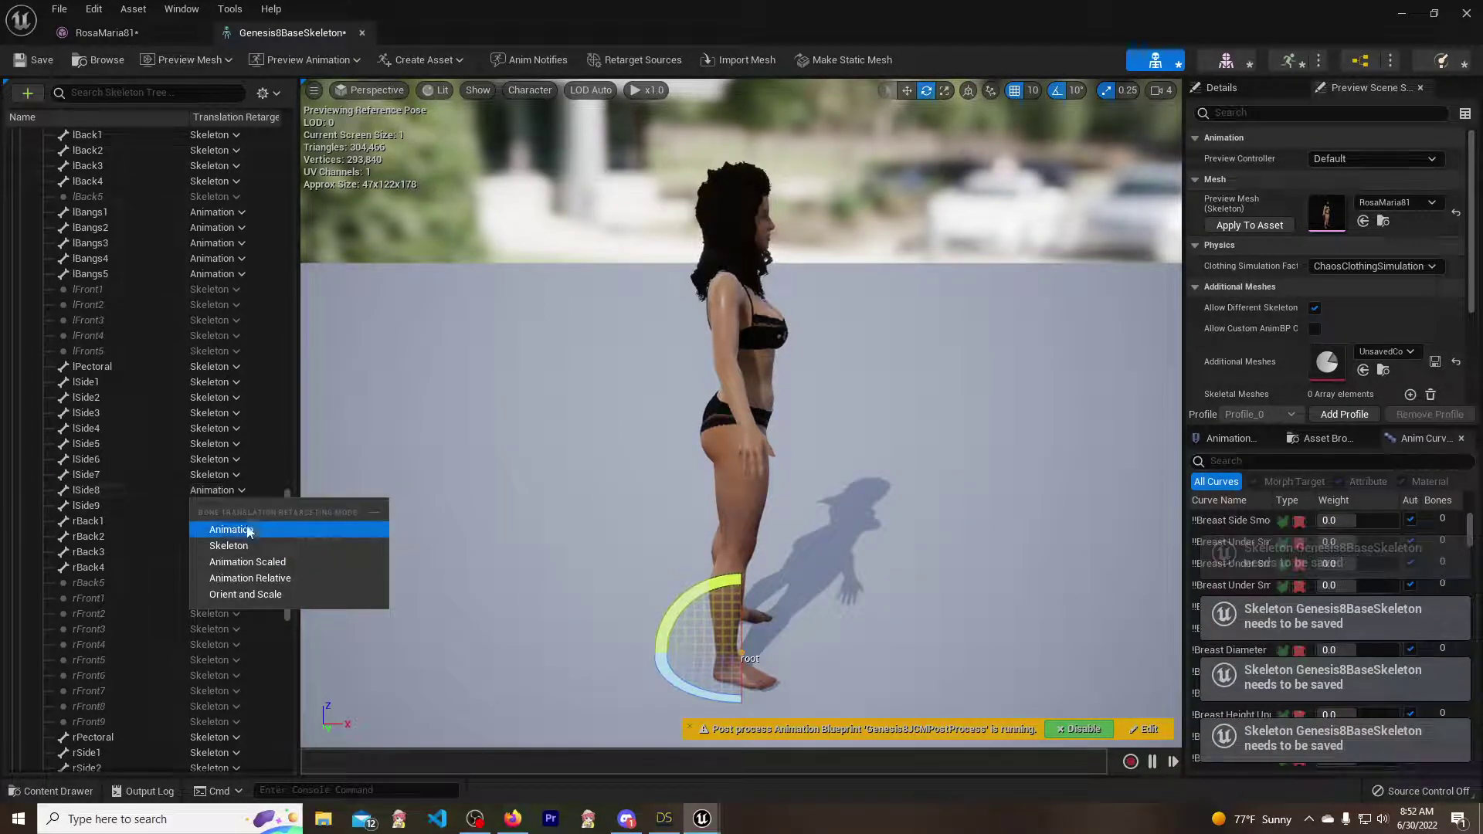
{"action": "left_click", "coordinate": [242, 545]}
{"action": "left_click", "coordinate": [234, 507]}
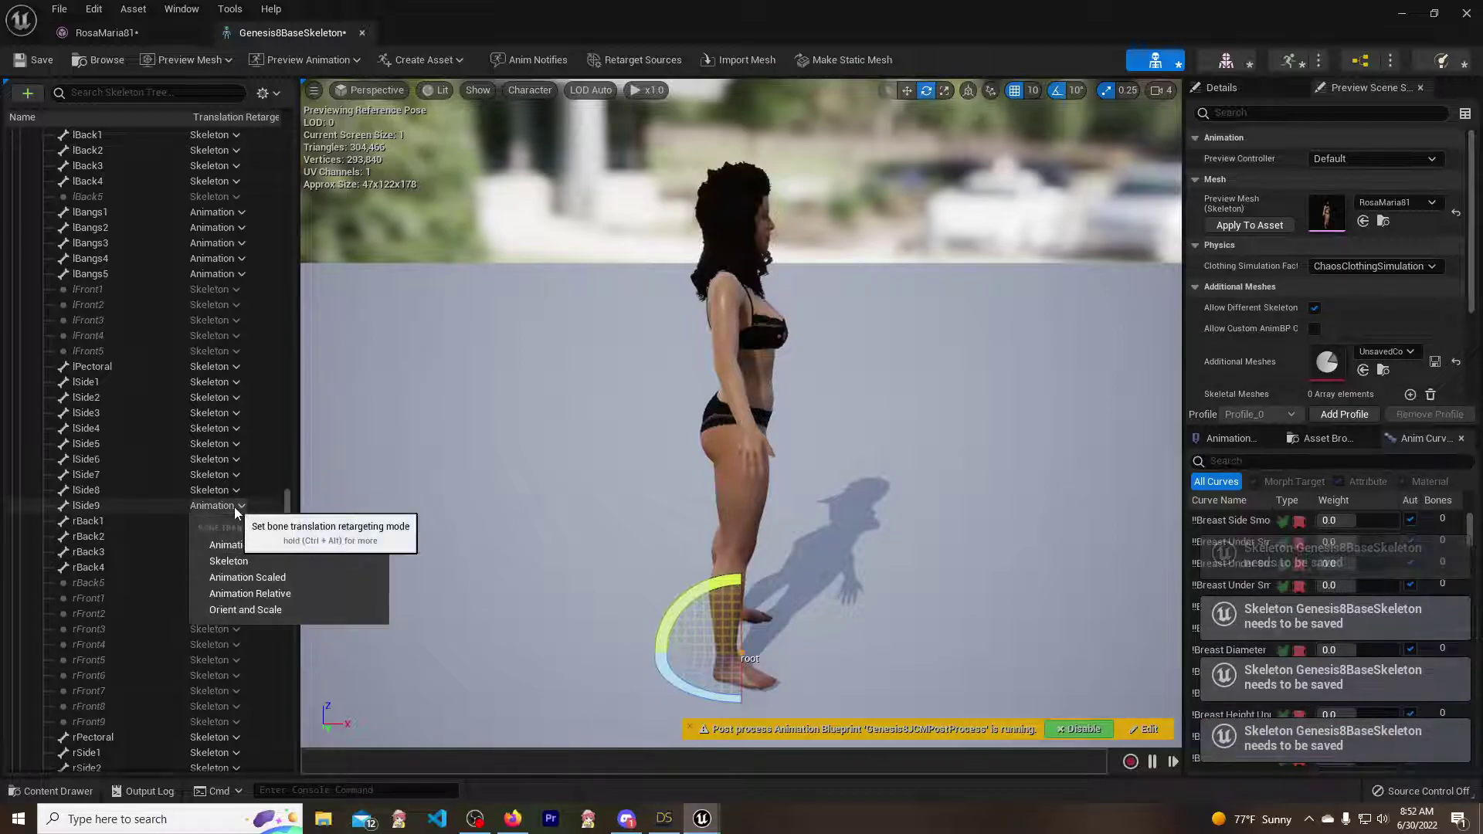
{"action": "left_click", "coordinate": [248, 563]}
- Set the translation retargeting mode of the hair bones lBangs1 through lBangs5 to Skeleton
{"action": "scroll", "coordinate": [224, 521], "scroll_direction": "up", "scroll_amount": 5}
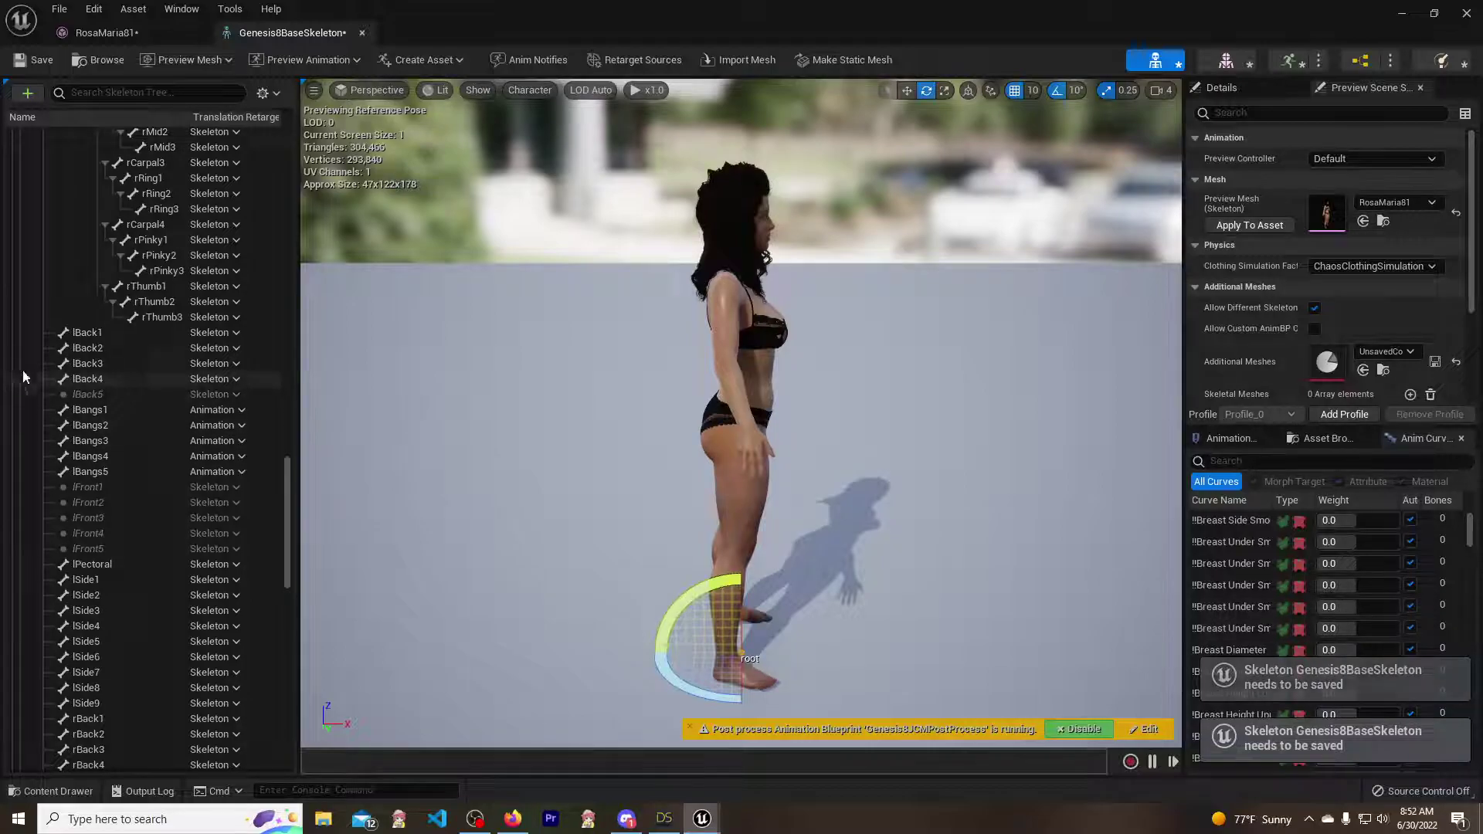
{"action": "left_click", "coordinate": [227, 417]}
{"action": "left_click", "coordinate": [232, 480]}
{"action": "left_click", "coordinate": [238, 426]}
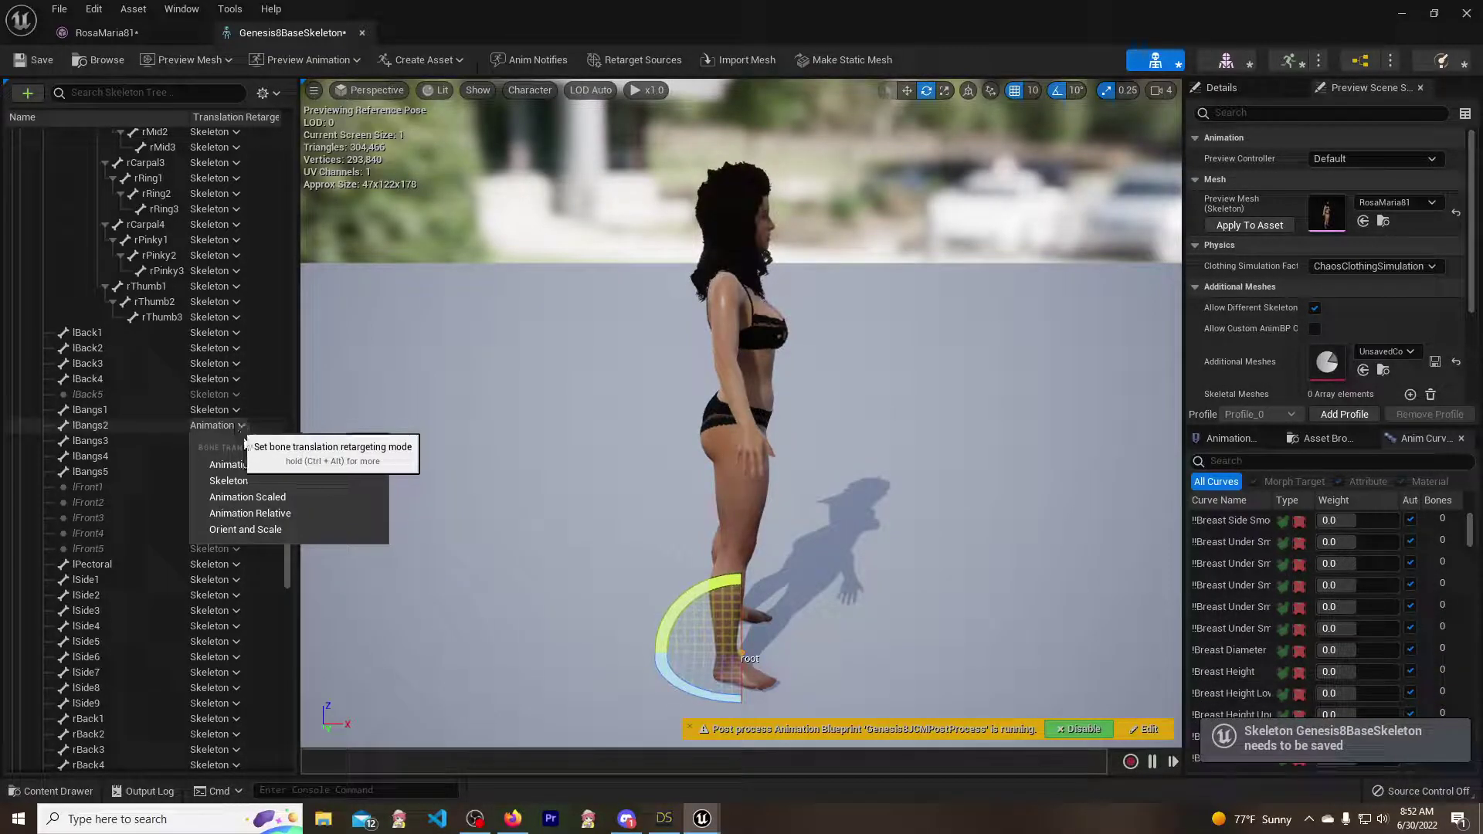
{"action": "left_click", "coordinate": [246, 482]}
{"action": "left_click", "coordinate": [238, 441]}
{"action": "left_click", "coordinate": [232, 496]}
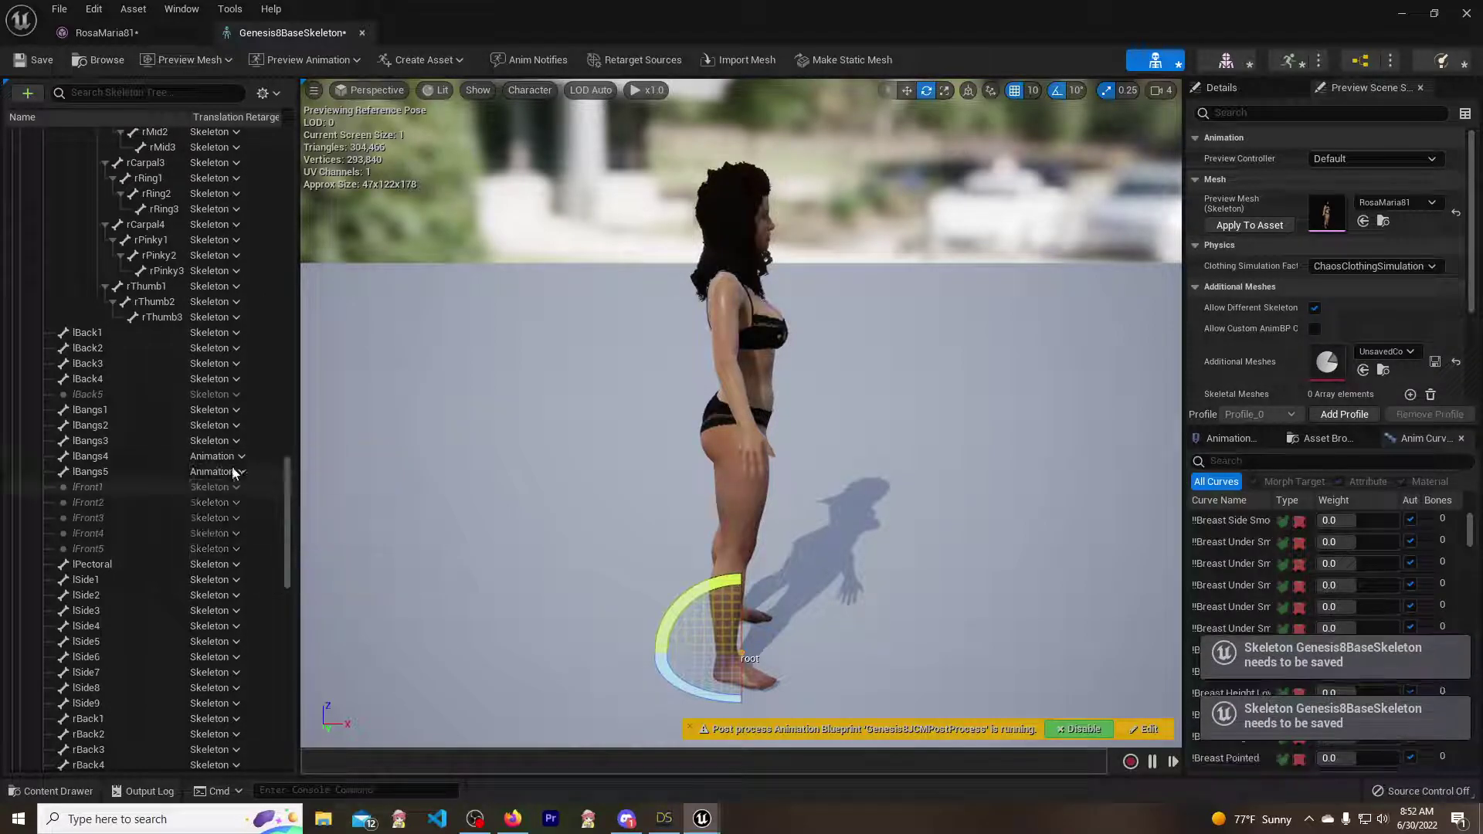
{"action": "left_click", "coordinate": [231, 456]}
{"action": "left_click", "coordinate": [255, 513]}
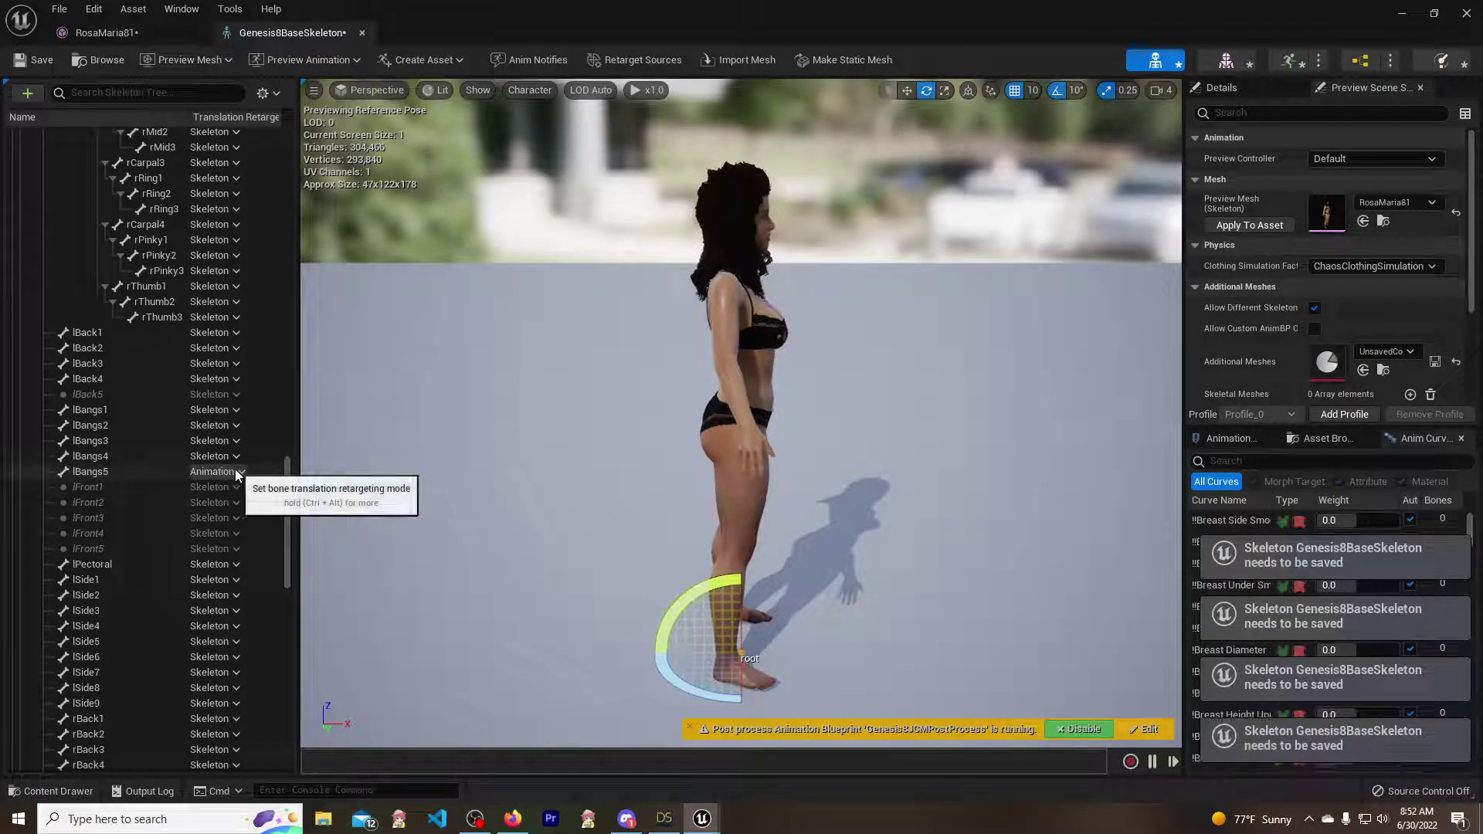
{"action": "left_click", "coordinate": [237, 471]}
{"action": "left_click", "coordinate": [252, 521]}
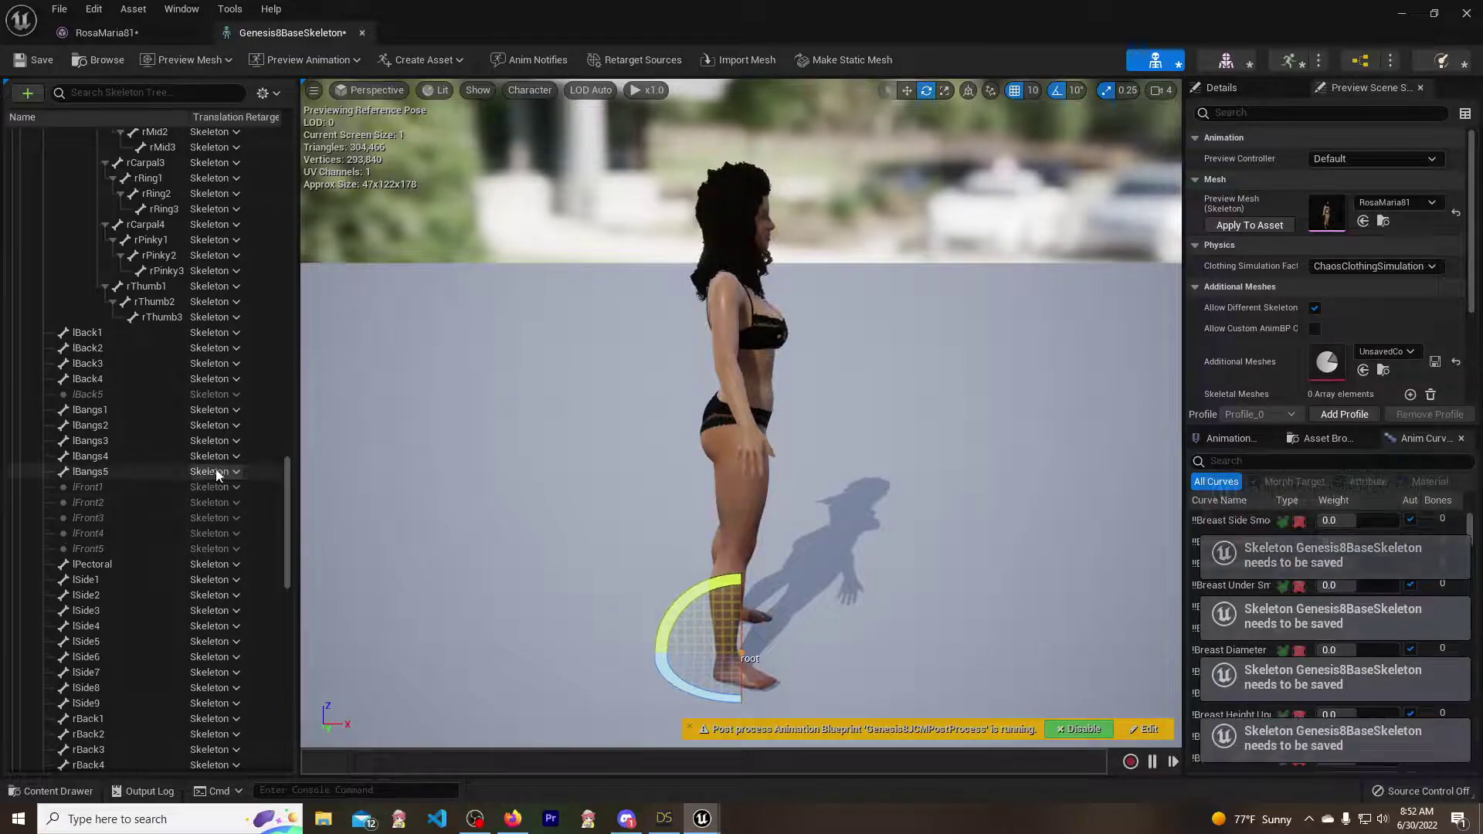
- Review the retargeting modes of the root and hip bones and check the mode choices available for the hip
{"action": "scroll", "coordinate": [204, 456], "scroll_direction": "up", "scroll_amount": 15}
{"action": "scroll", "coordinate": [177, 420], "scroll_direction": "up", "scroll_amount": 15}
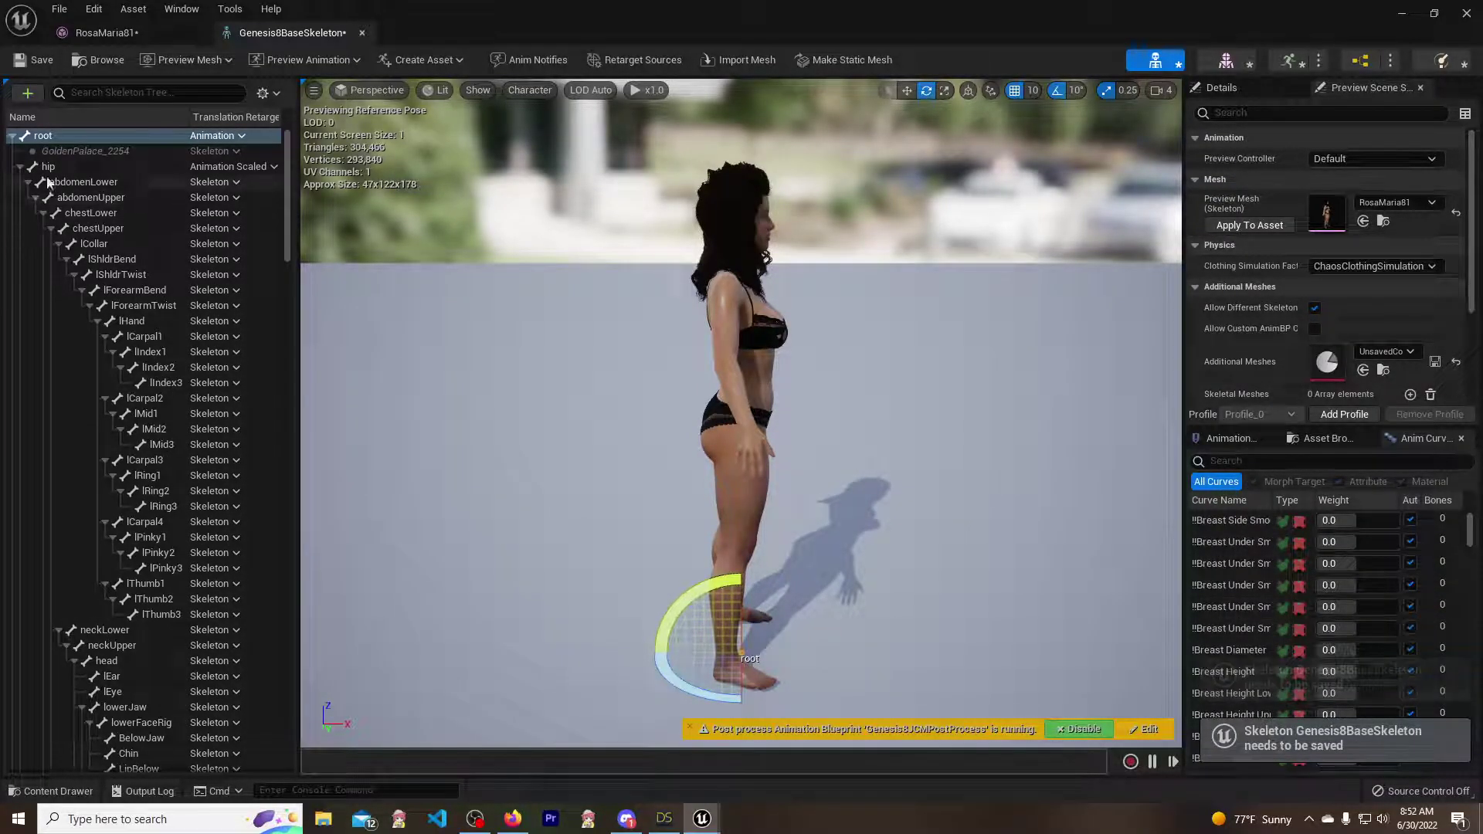
{"action": "left_click", "coordinate": [243, 170]}
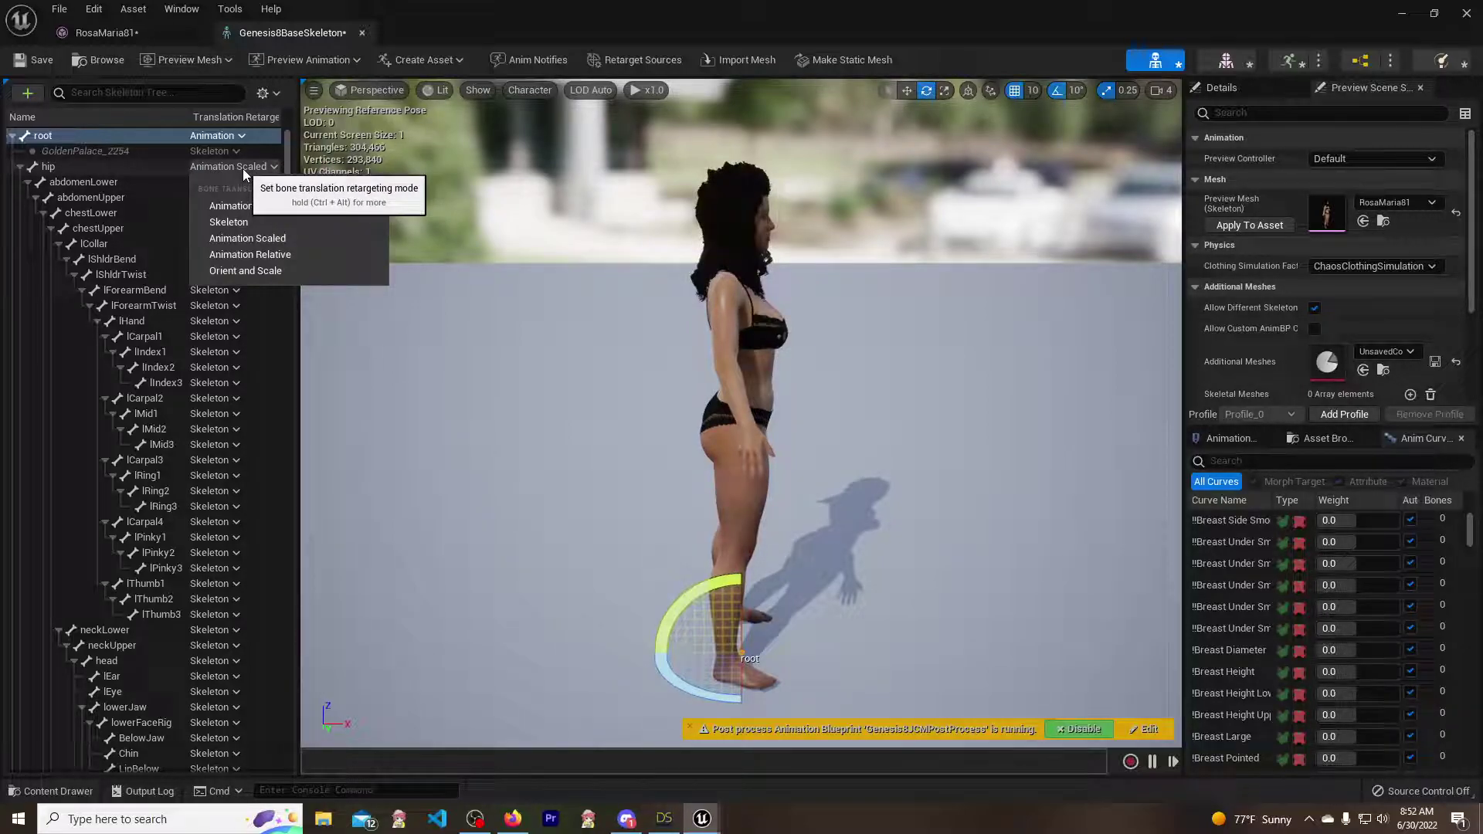
{"action": "left_click", "coordinate": [220, 128]}
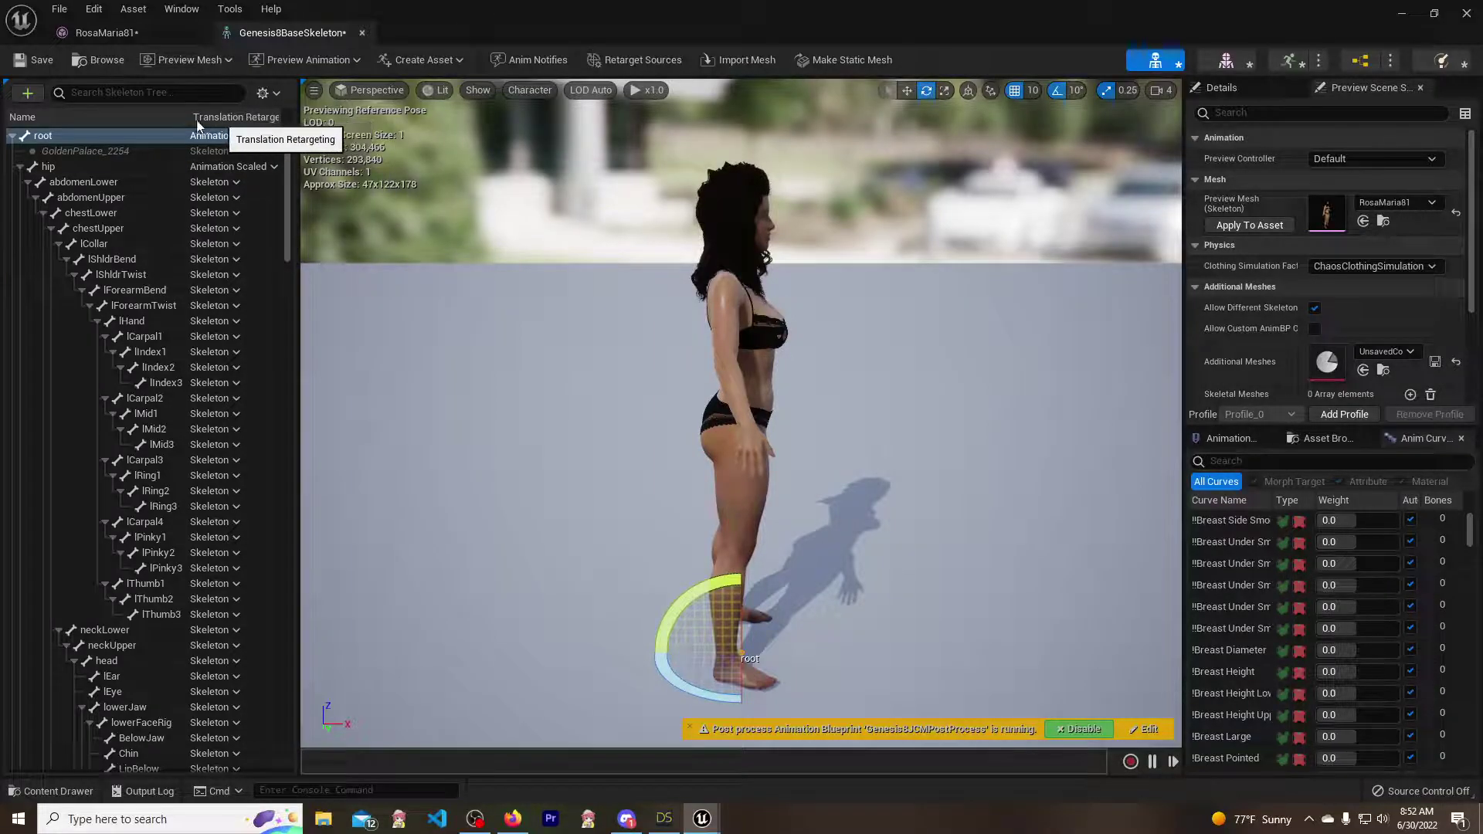
- Save and close both the Genesis8BaseSkeleton skeleton and the RosaMaria81 skeletal mesh
{"action": "left_click", "coordinate": [35, 58]}
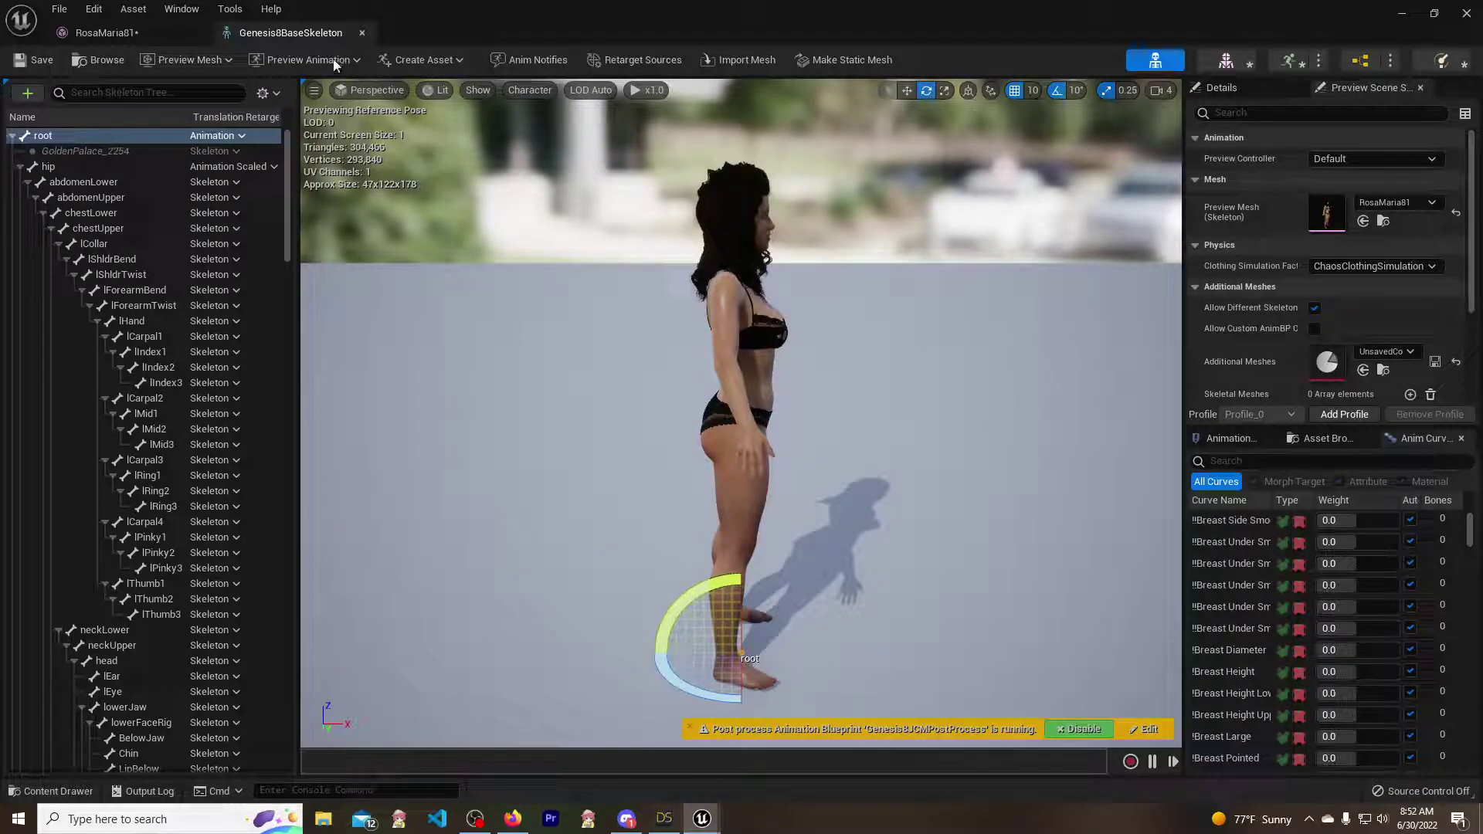
{"action": "left_click", "coordinate": [362, 33]}
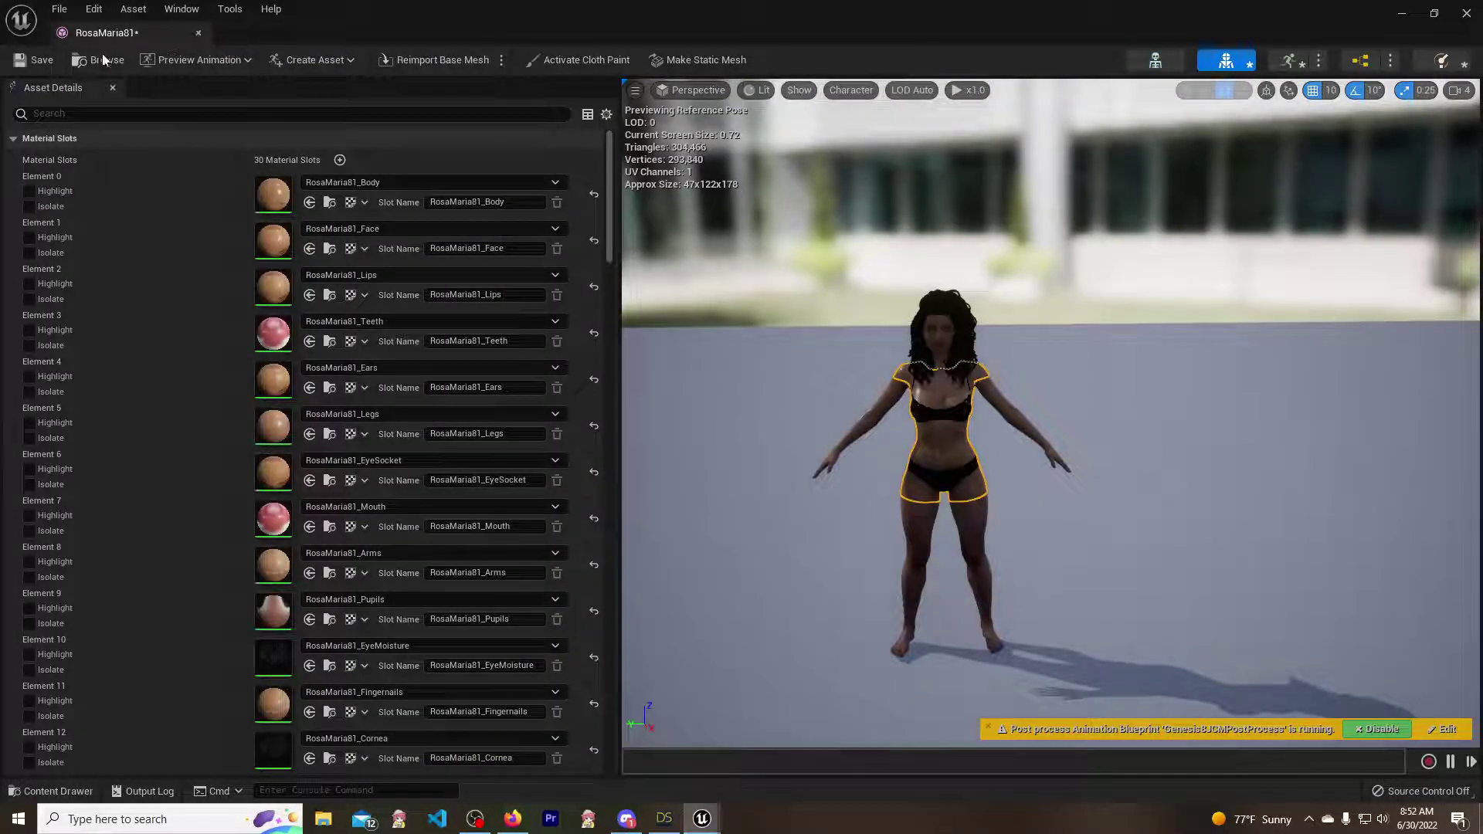
{"action": "left_click", "coordinate": [34, 60]}
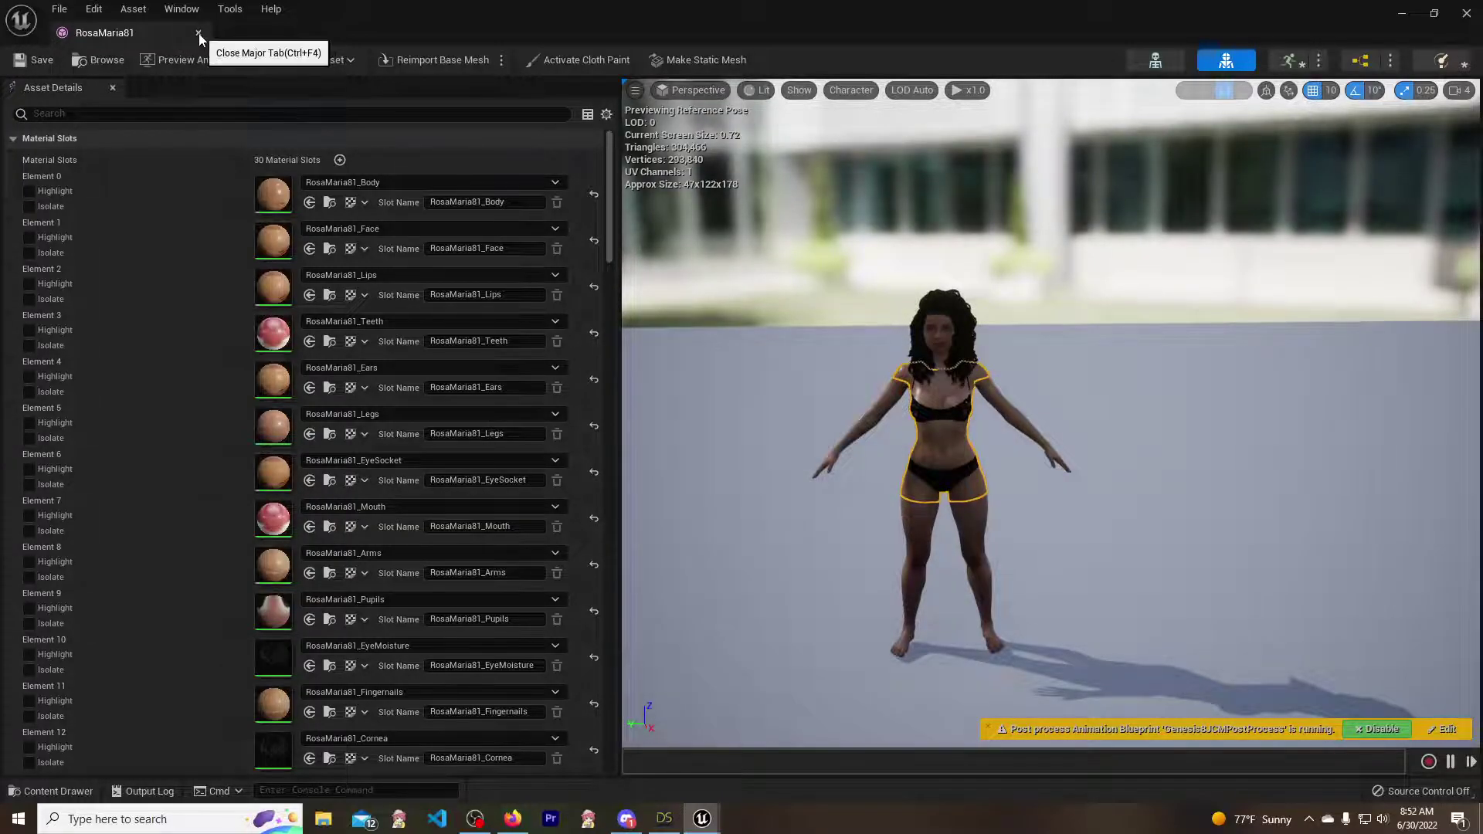
{"action": "left_click", "coordinate": [199, 33]}
- Look over the RosaMaria81 content folder and turn off realtime rendering in the level viewport
{"action": "left_click", "coordinate": [54, 791]}
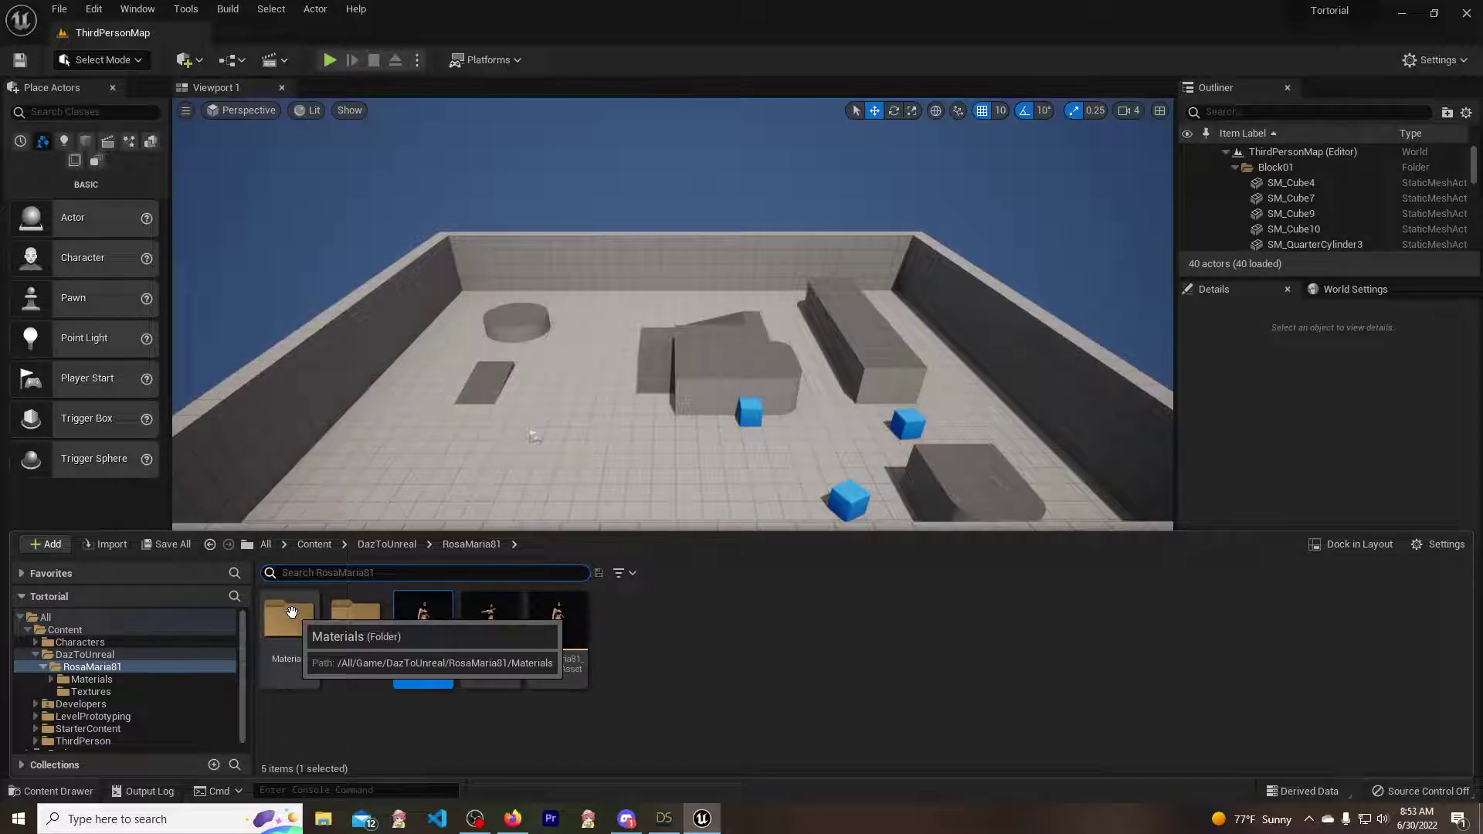
{"action": "scroll", "coordinate": [153, 669], "scroll_direction": "down", "scroll_amount": 1}
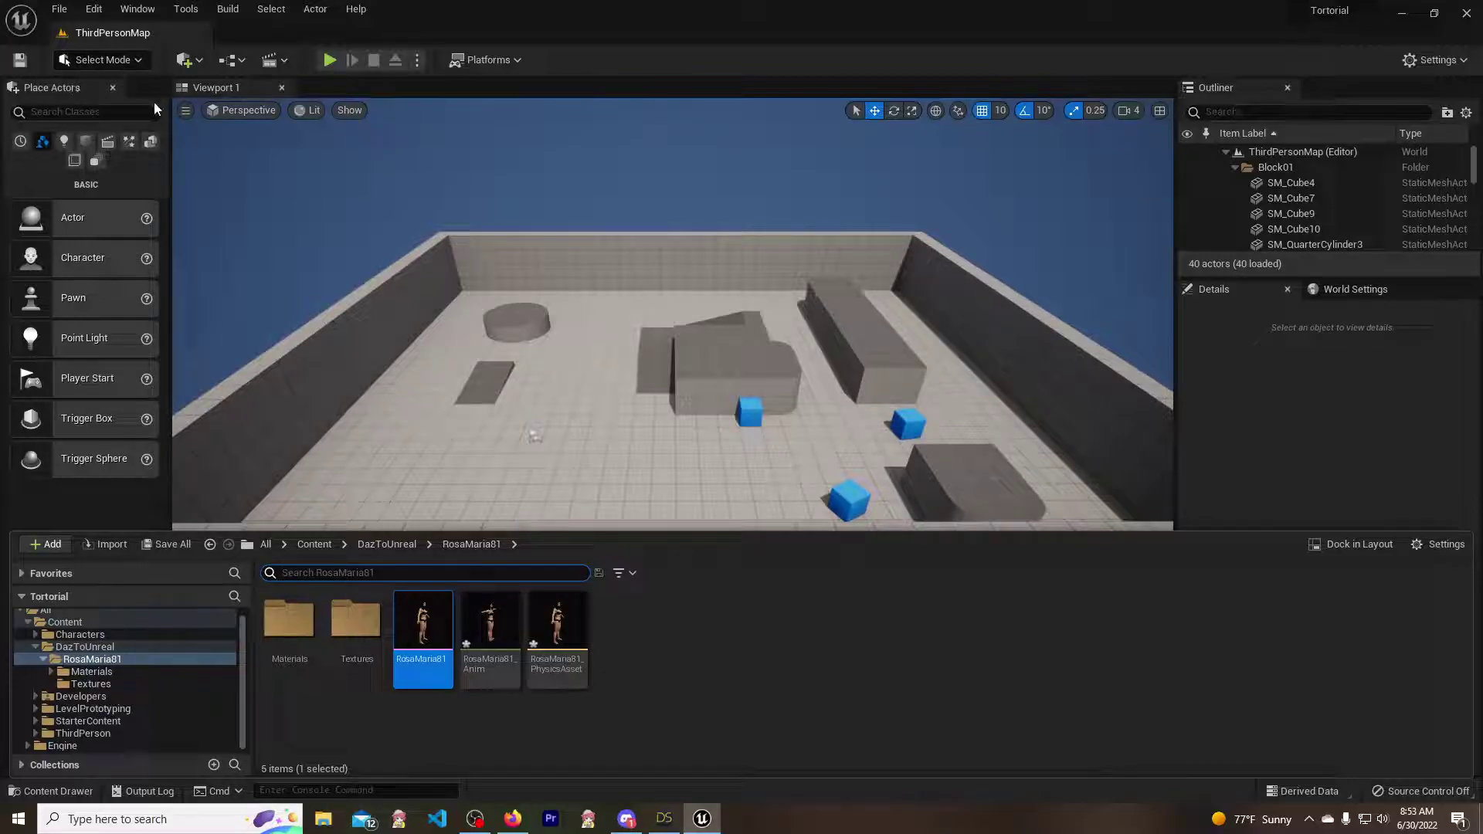
{"action": "left_click", "coordinate": [185, 110]}
{"action": "left_click", "coordinate": [249, 152]}
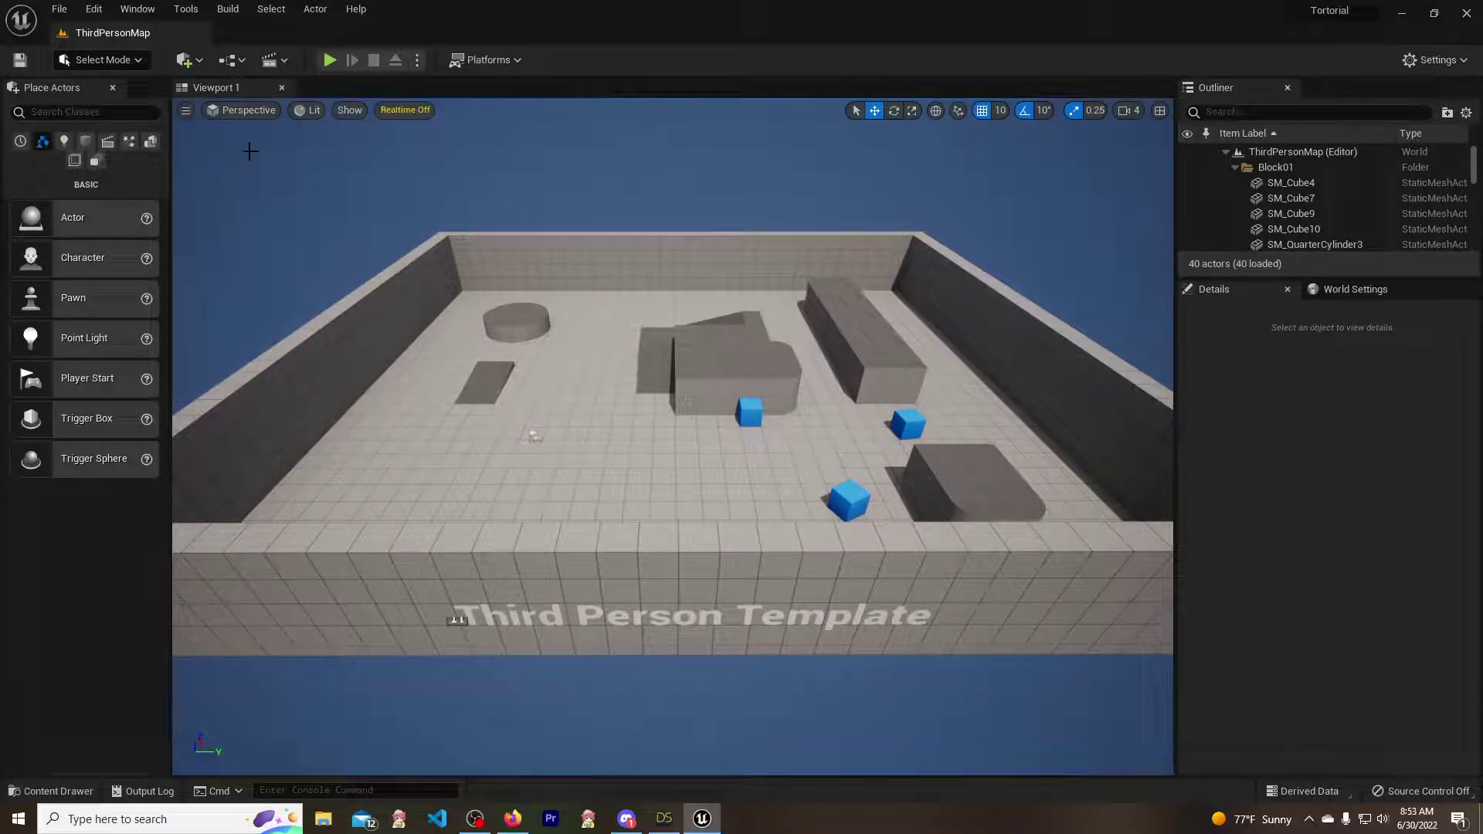
- Open the BP_ThirdPersonCharacter blueprint from the ThirdPerson Blueprints folder
{"action": "left_click", "coordinate": [68, 791]}
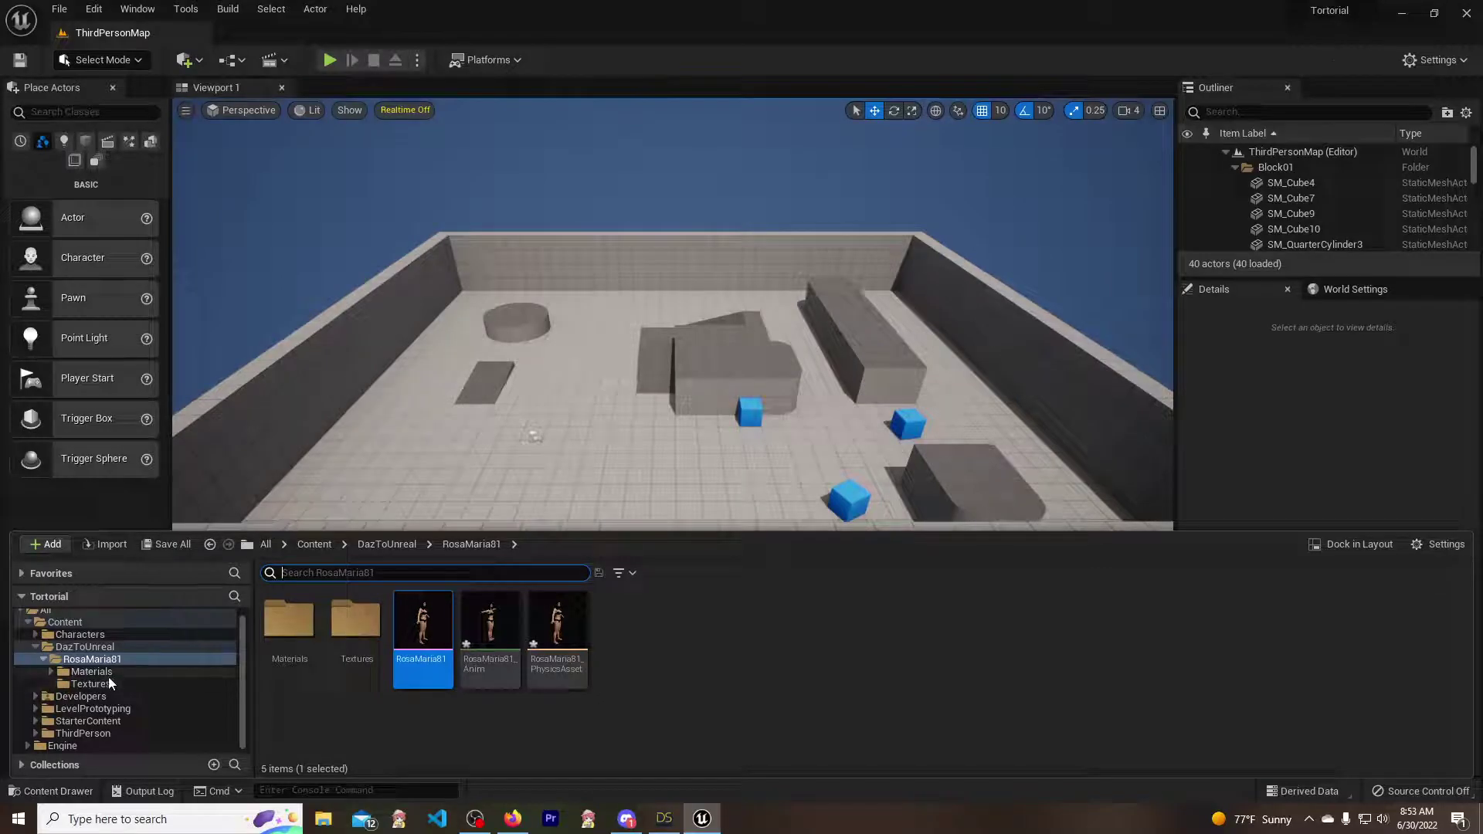
{"action": "left_click", "coordinate": [35, 734]}
{"action": "scroll", "coordinate": [91, 725], "scroll_direction": "down", "scroll_amount": 1}
{"action": "left_click", "coordinate": [91, 723]}
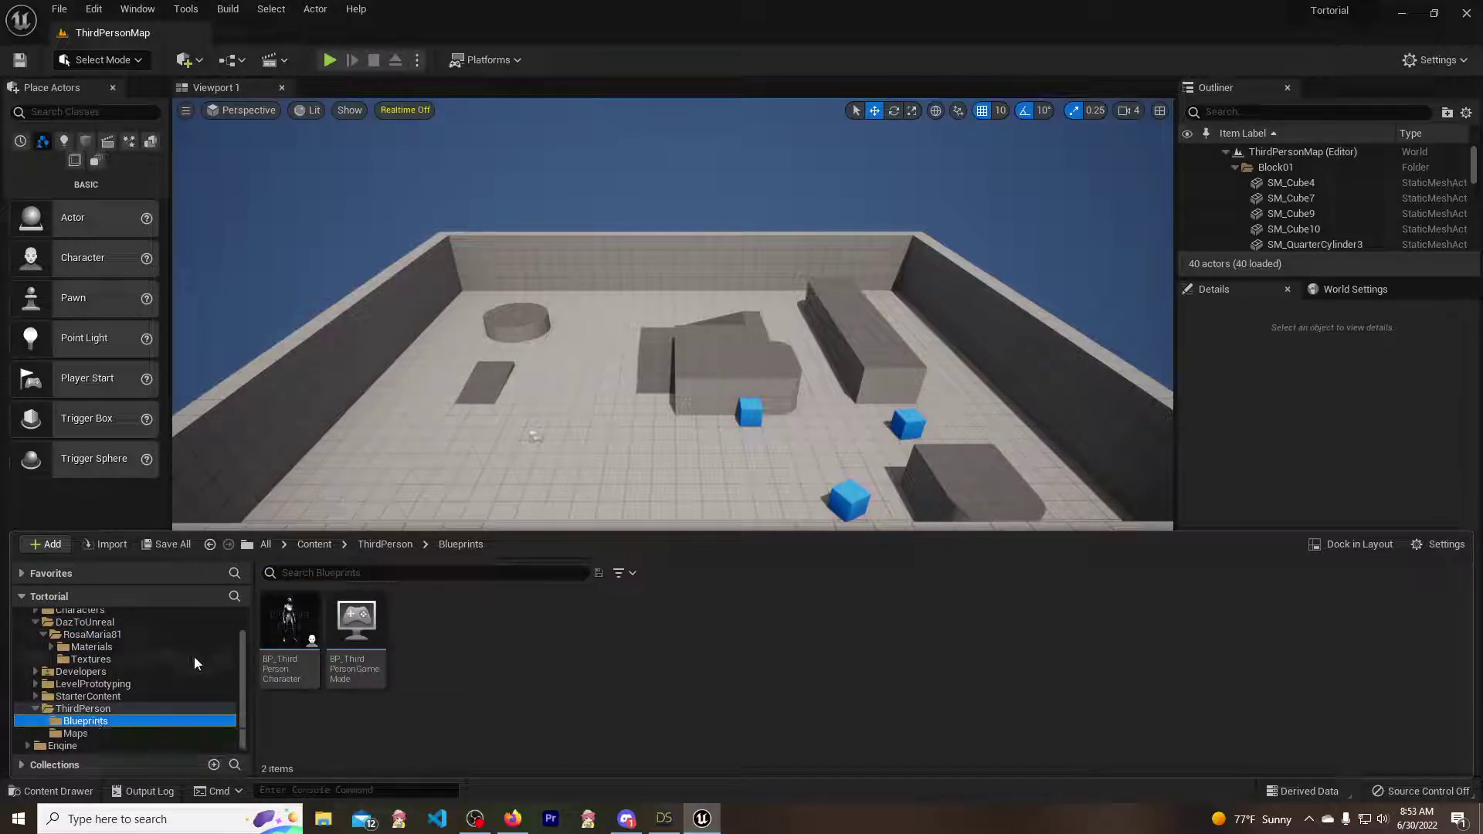
{"action": "double_click", "coordinate": [299, 620]}
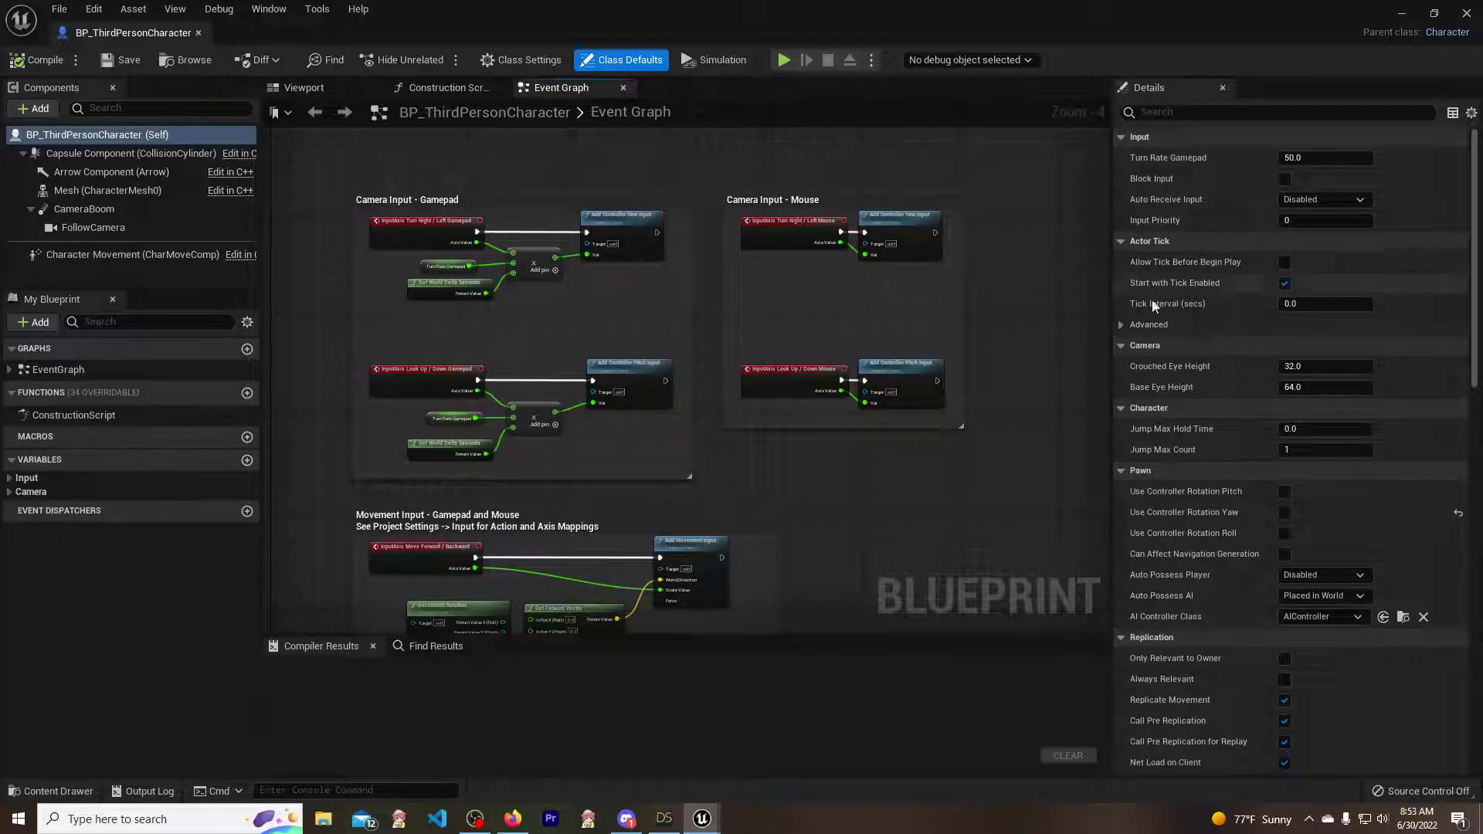
- Show the third-person character in the blueprint viewport and select its mesh to examine the Skeletal Mesh and Anim Class settings
{"action": "scroll", "coordinate": [1248, 396], "scroll_direction": "down", "scroll_amount": 5}
{"action": "scroll", "coordinate": [1235, 401], "scroll_direction": "up", "scroll_amount": 5}
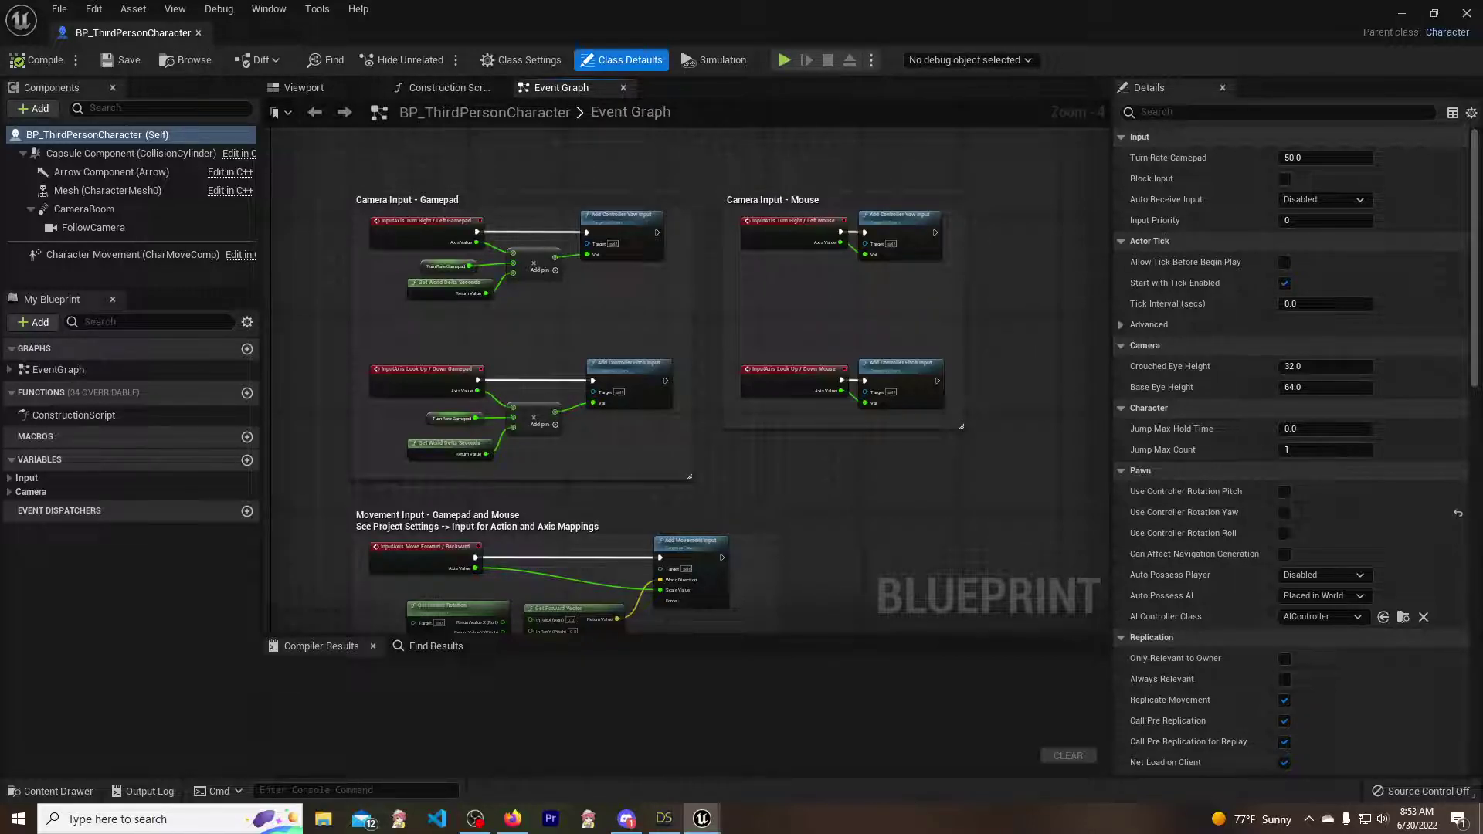
{"action": "left_click", "coordinate": [323, 90]}
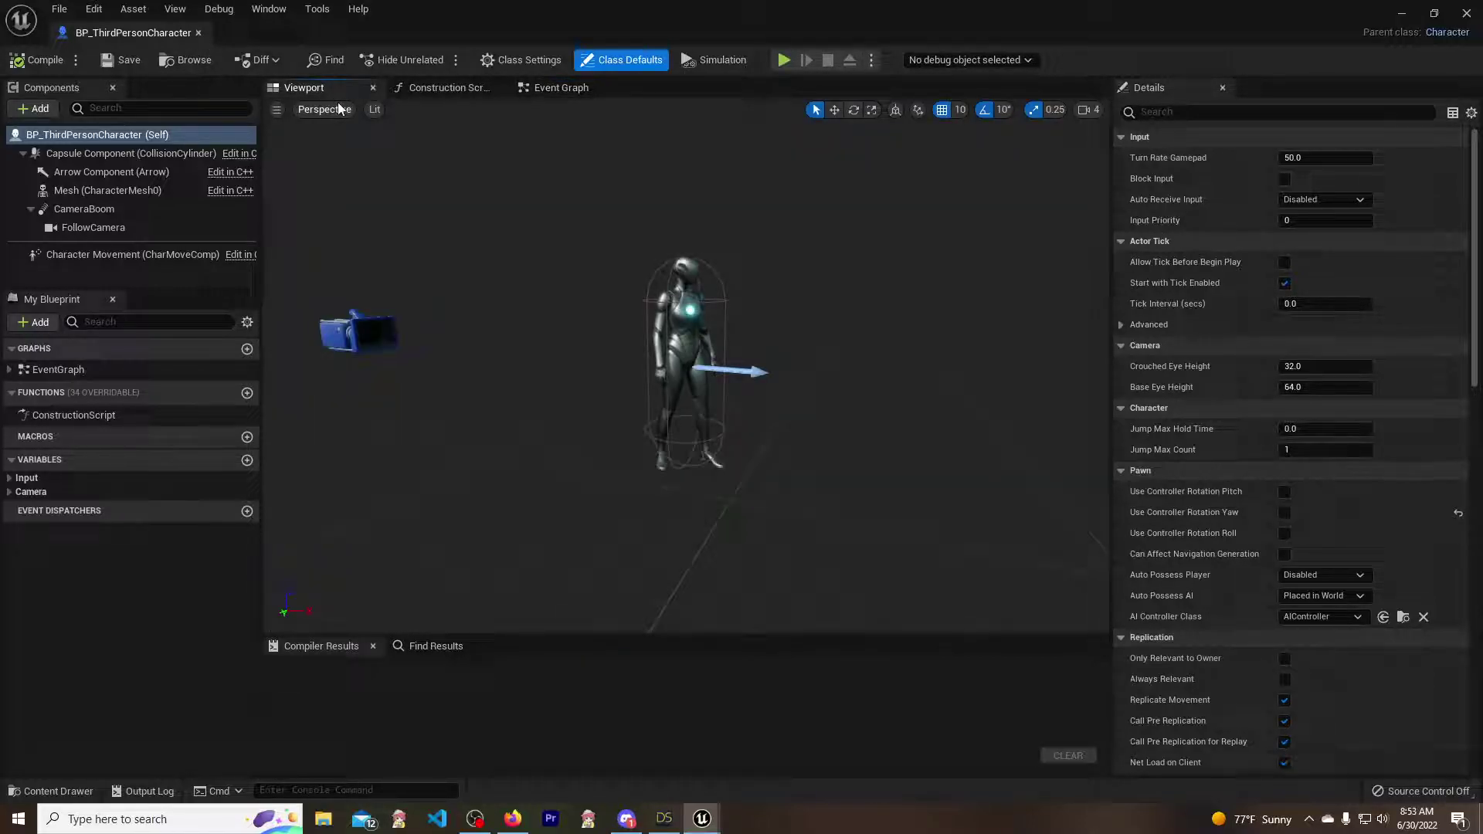
{"action": "left_click", "coordinate": [687, 333]}
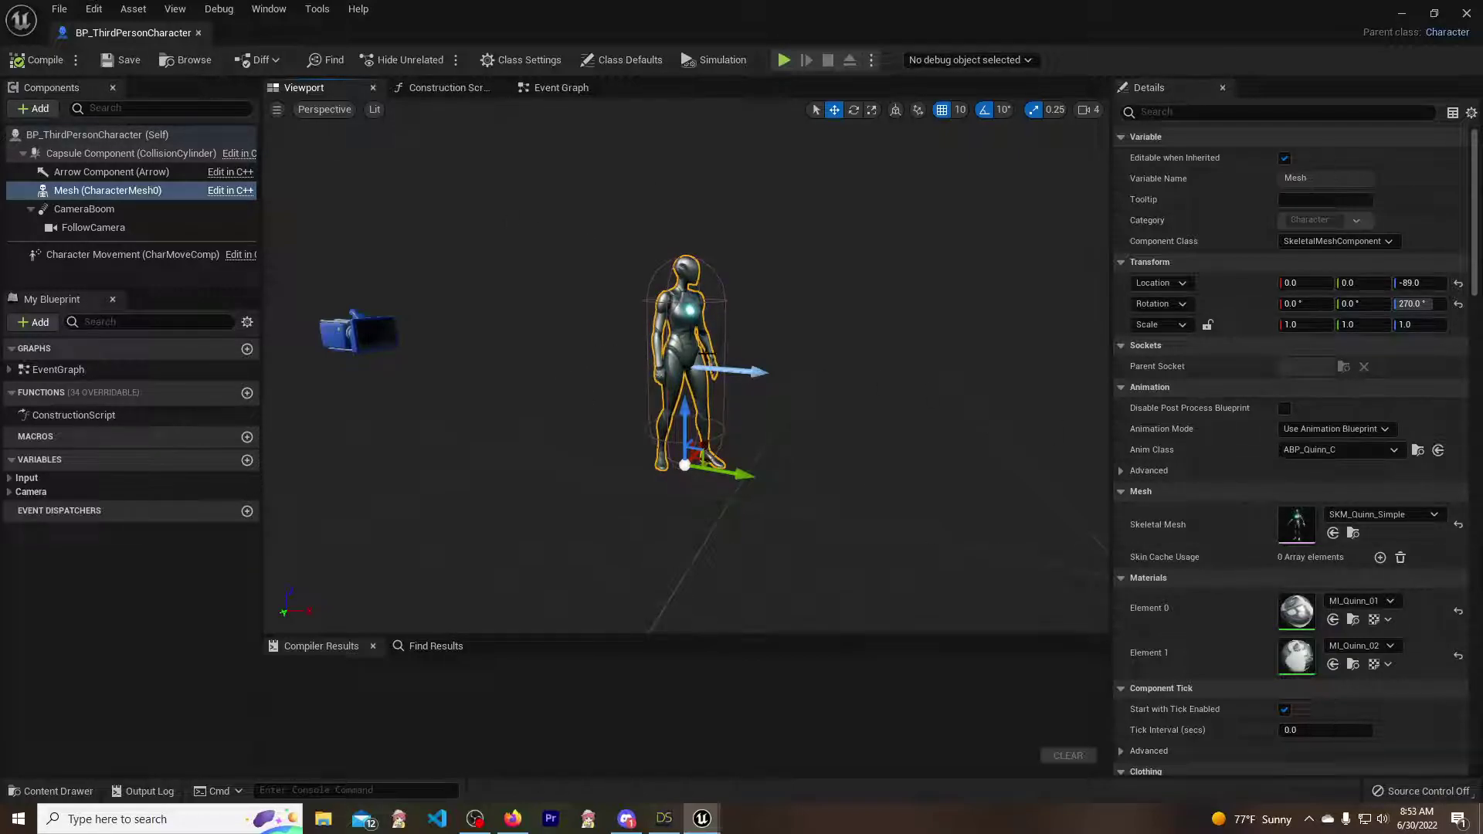
- Close the blueprint's Components panel and leave the BP_ThirdPersonCharacter editor
{"action": "left_click", "coordinate": [112, 88]}
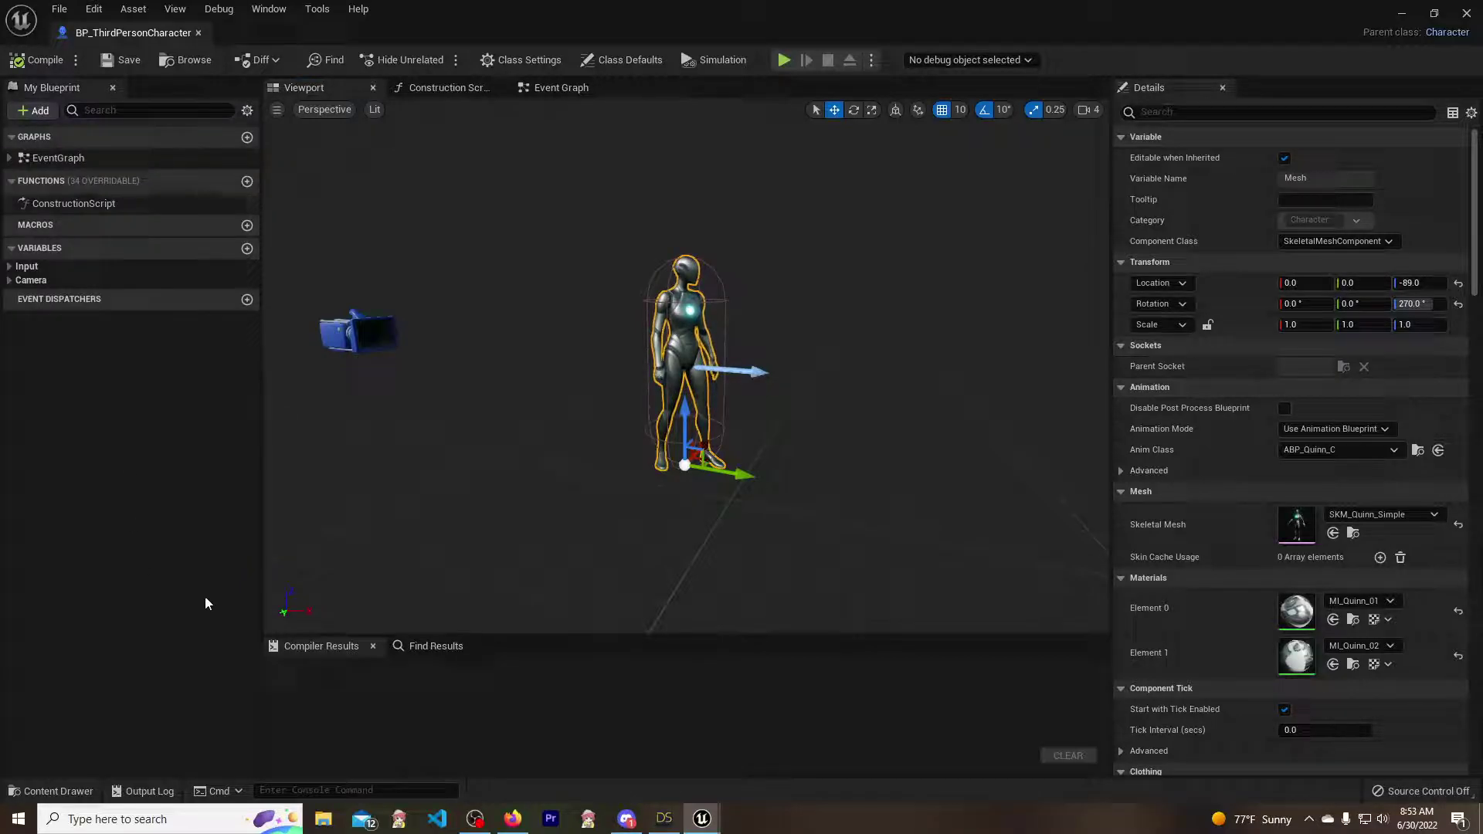
{"action": "left_click", "coordinate": [51, 791]}
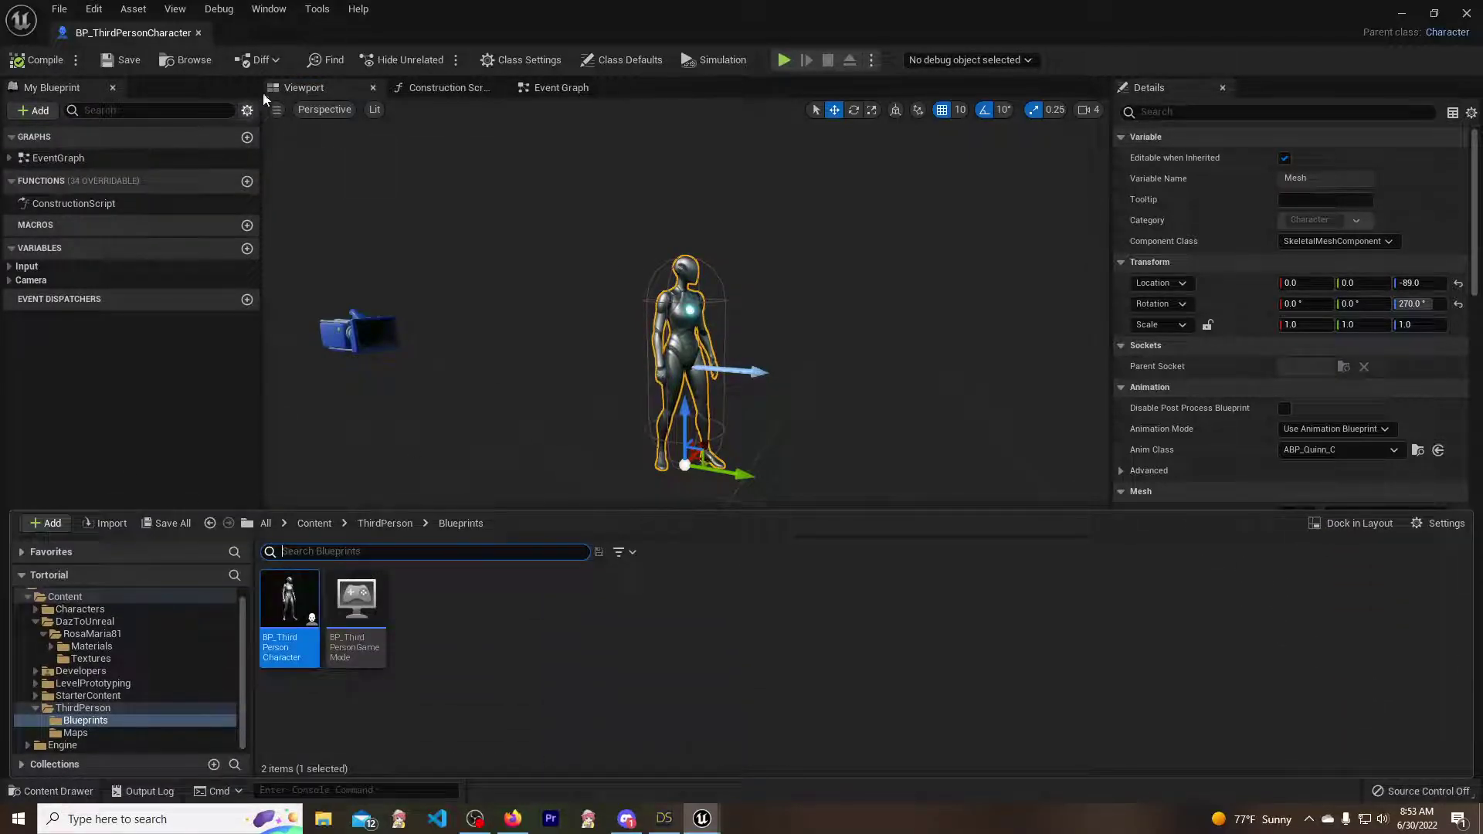
{"action": "left_click", "coordinate": [200, 32]}
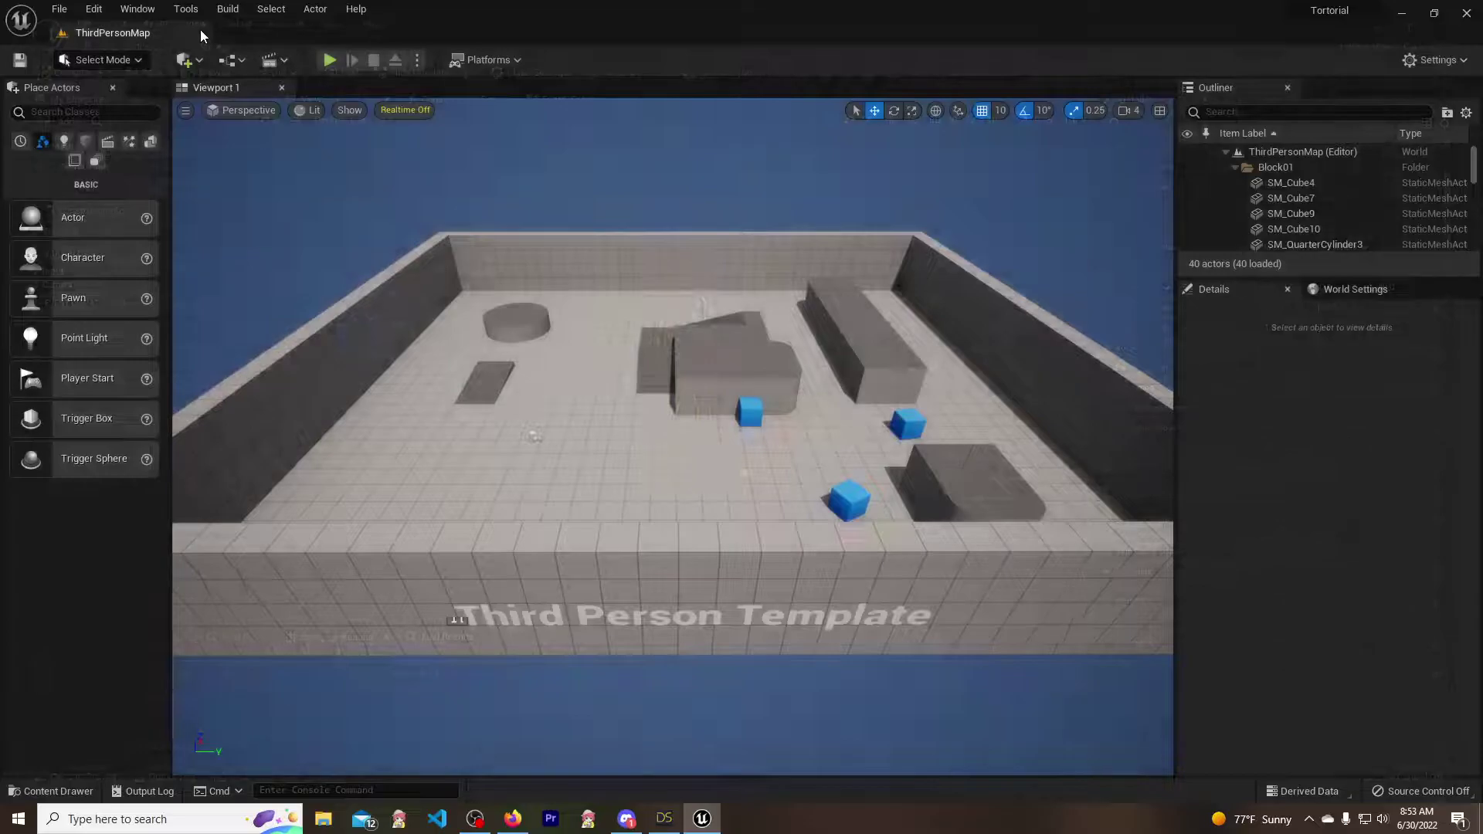
- Open the Animations folder under Characters/Mannequins in the project content
{"action": "left_click", "coordinate": [51, 791]}
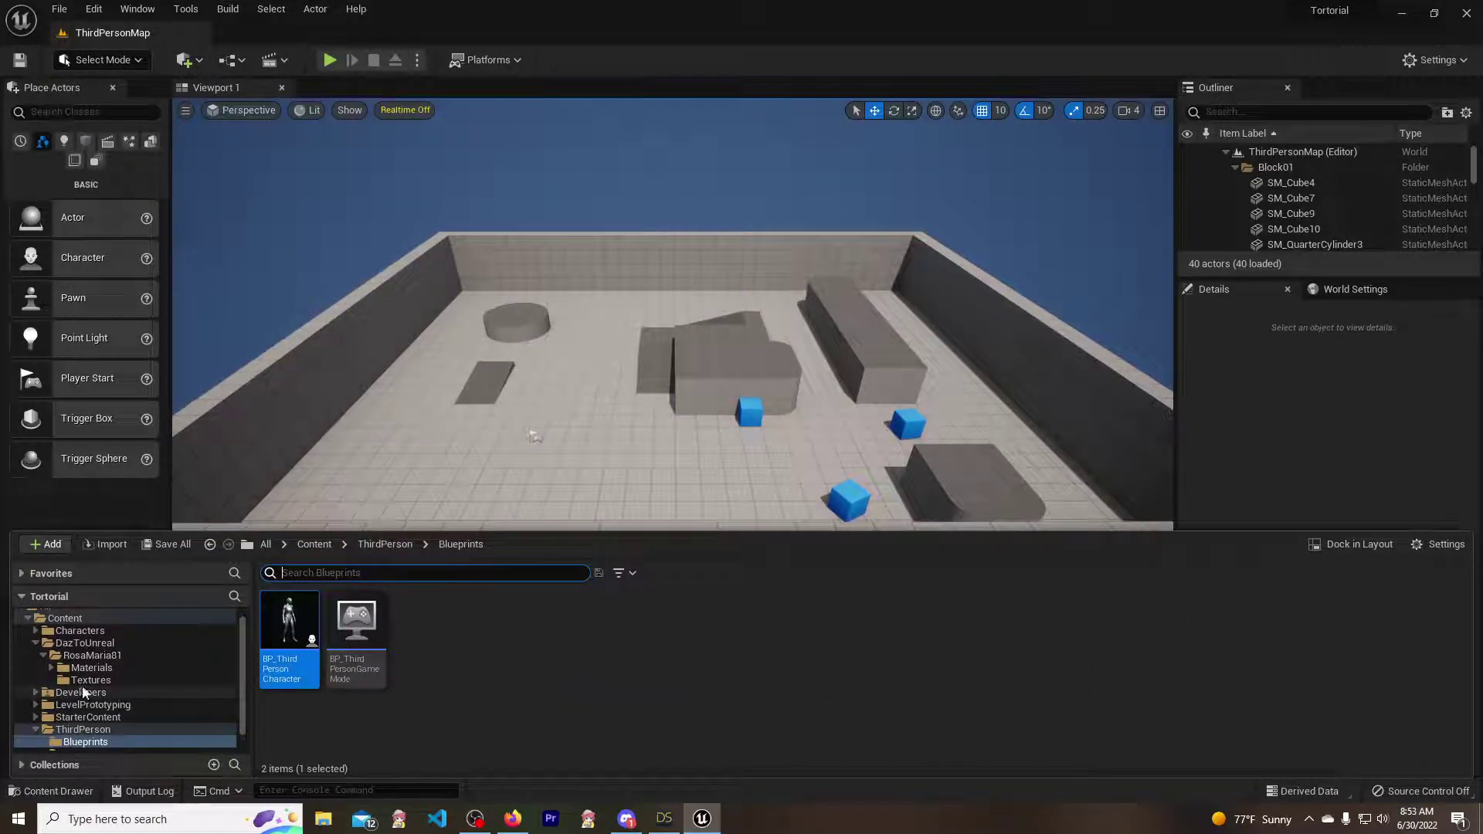
{"action": "left_click", "coordinate": [34, 643]}
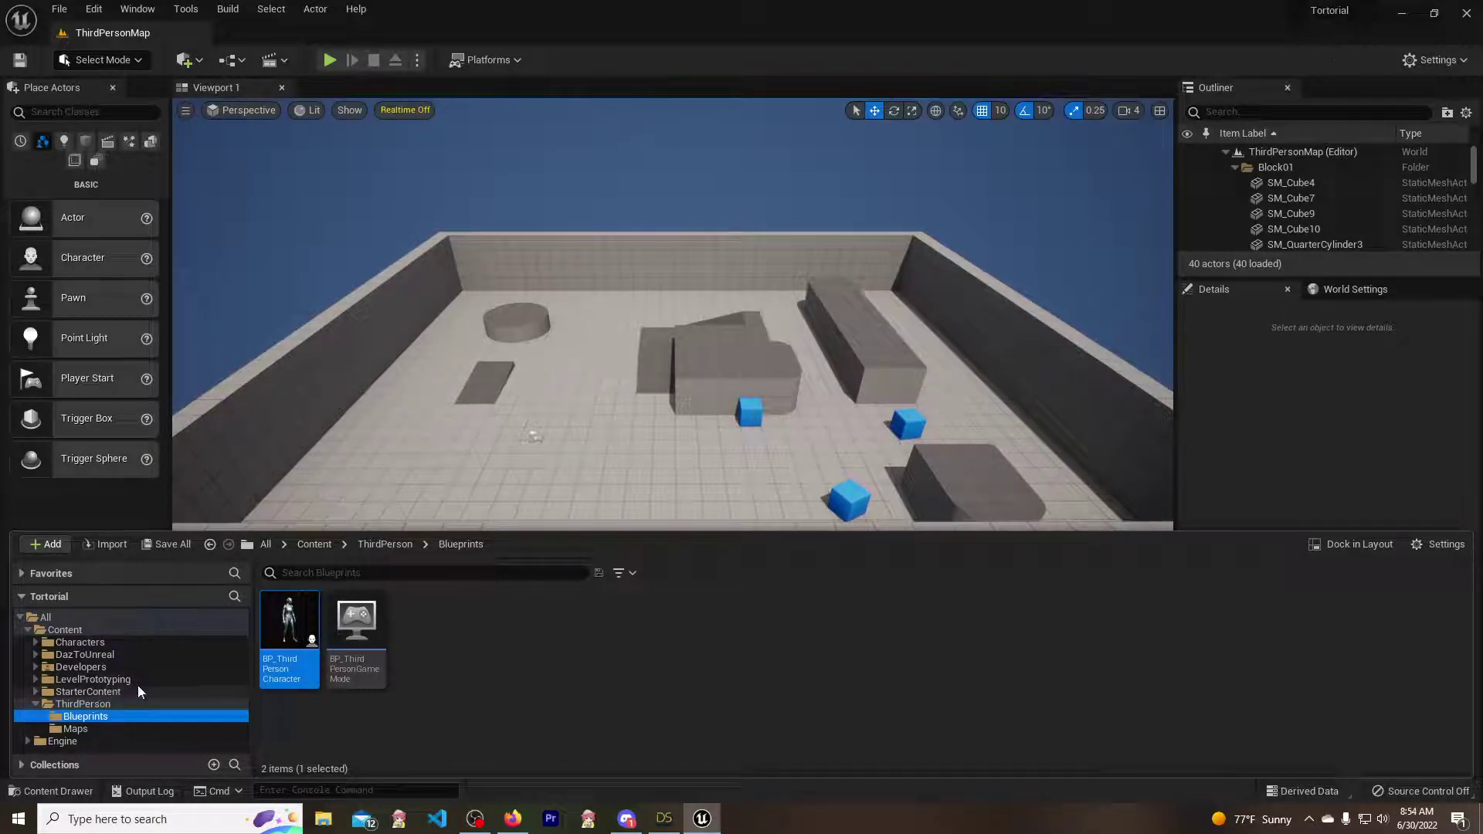
{"action": "left_click", "coordinate": [34, 643]}
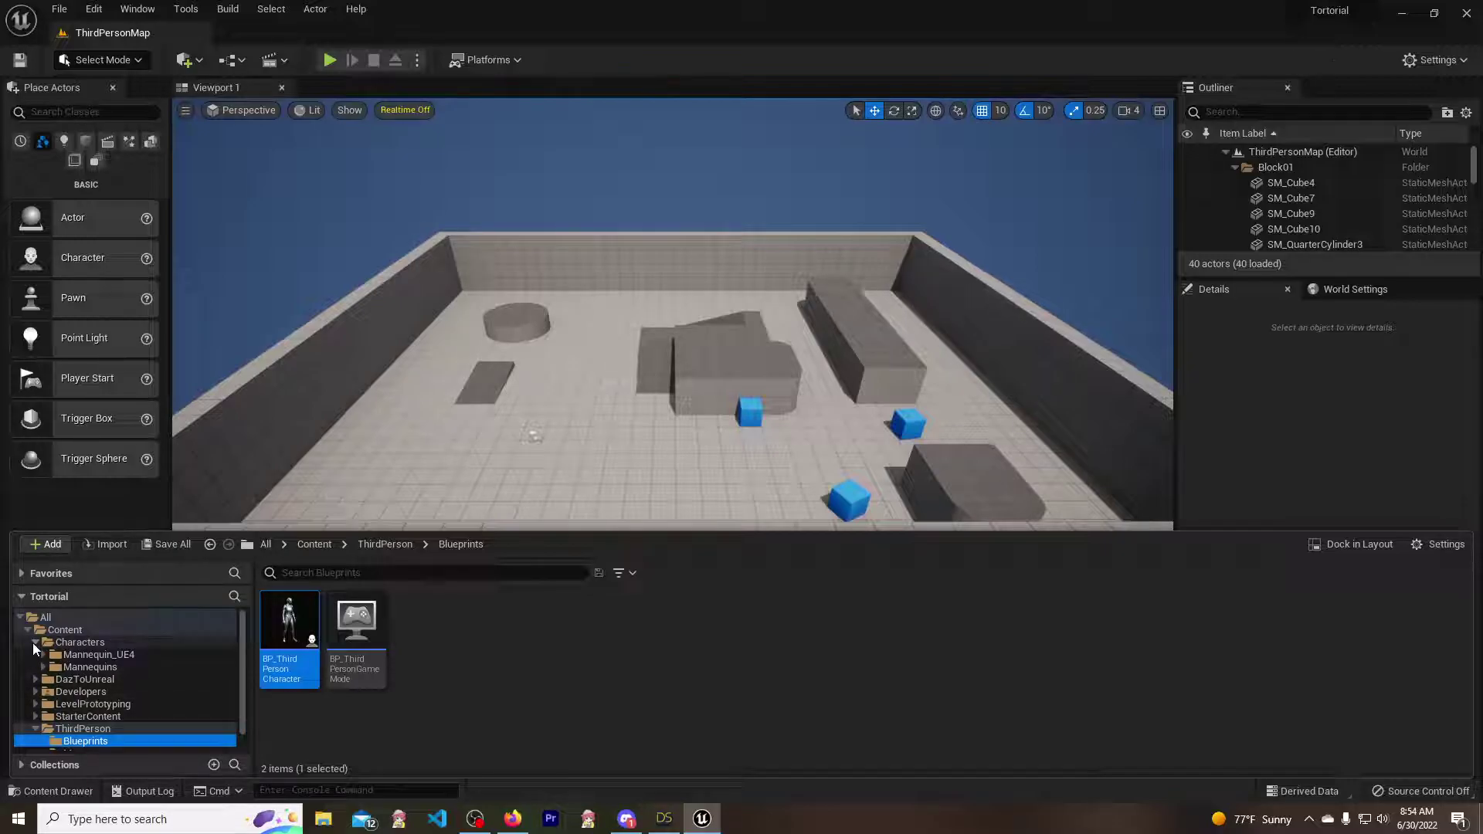
{"action": "left_click", "coordinate": [70, 669]}
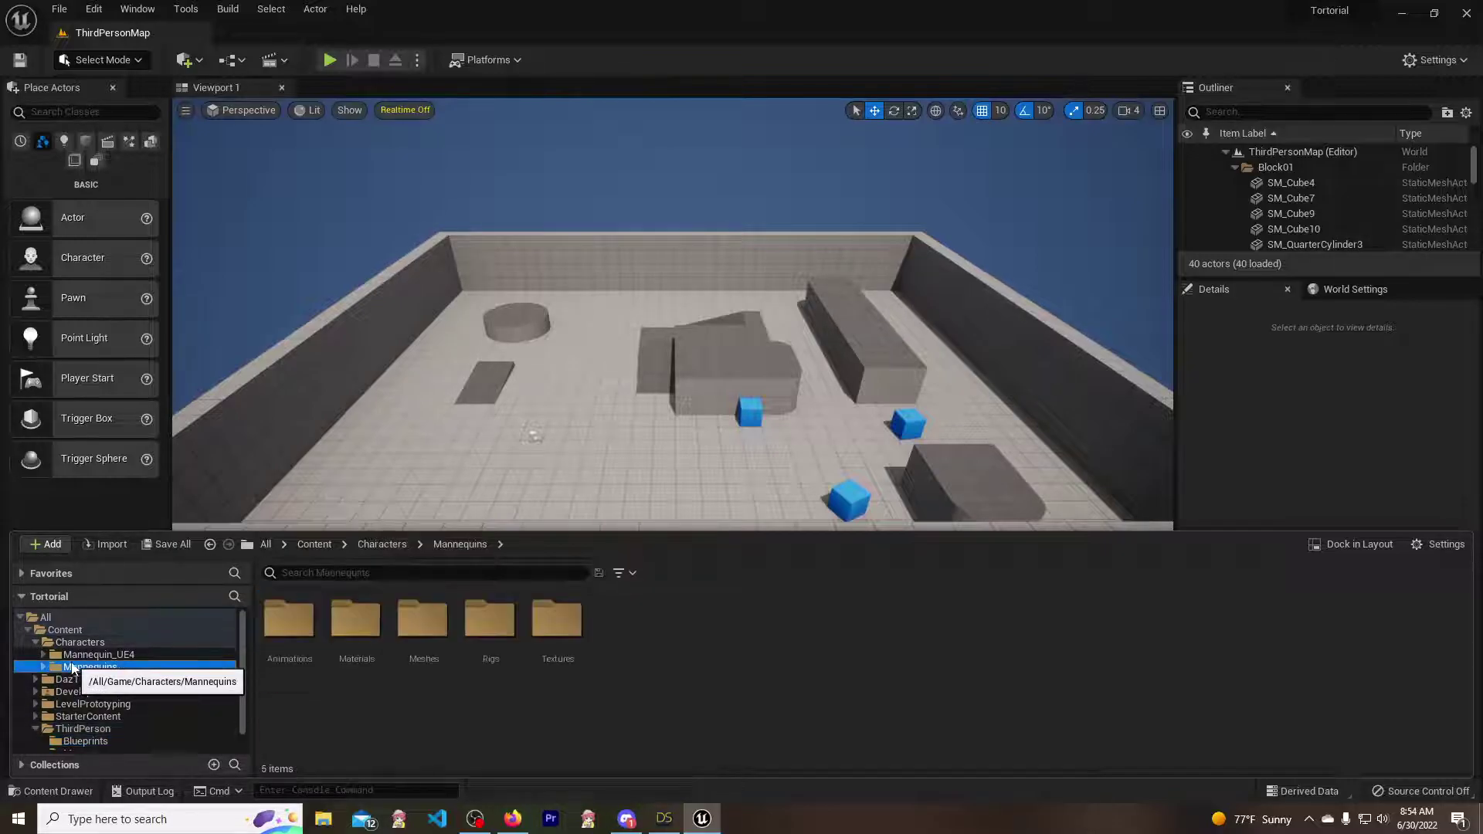
{"action": "double_click", "coordinate": [297, 622]}
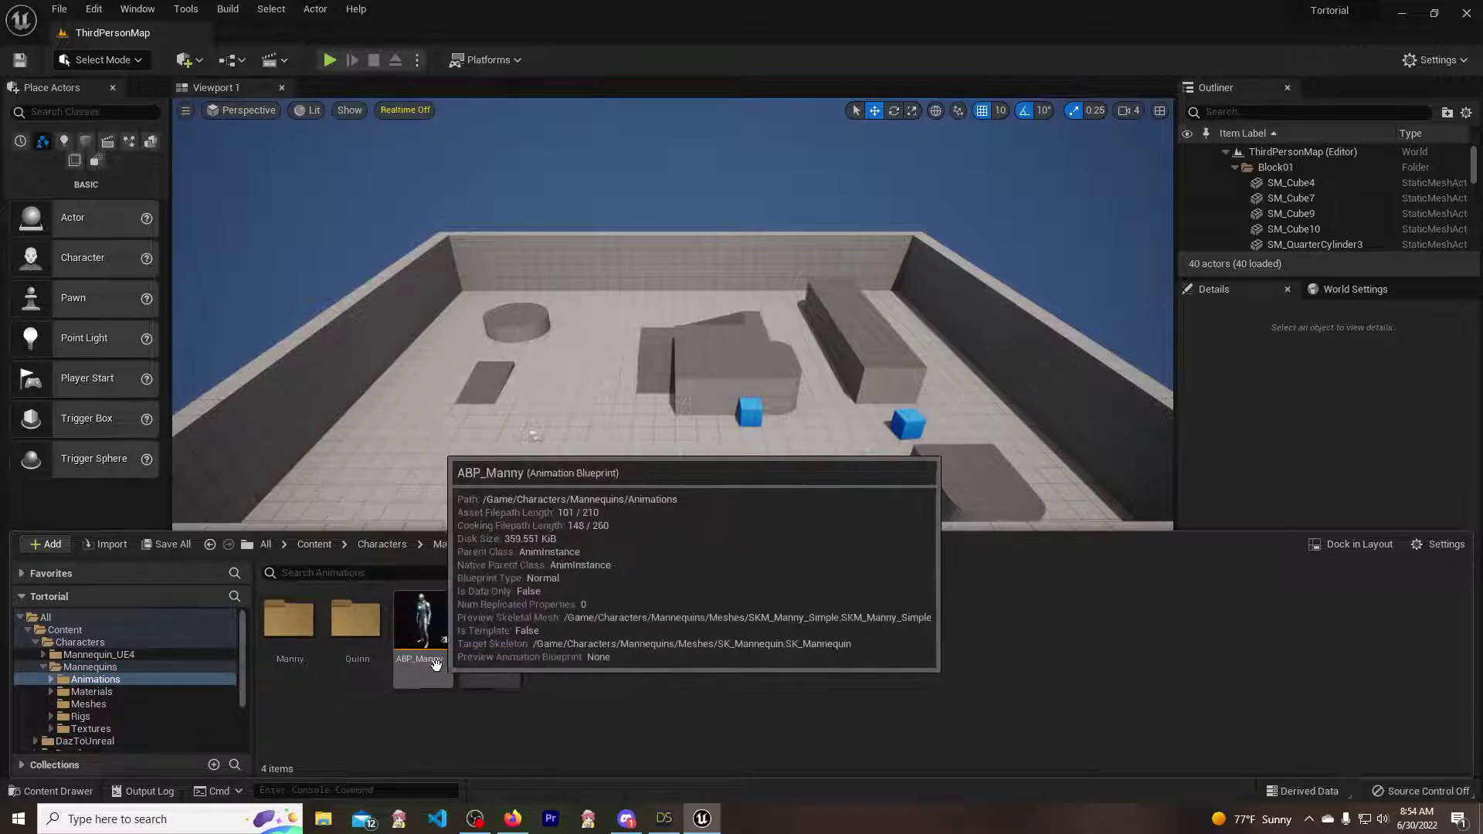
- Start duplicating and retargeting the ABP_Quinn animation blueprint, using G81FixRotZeroRootIKRetargeter as the IK Retargeter
{"action": "left_click", "coordinate": [488, 612]}
{"action": "right_click", "coordinate": [487, 613]}
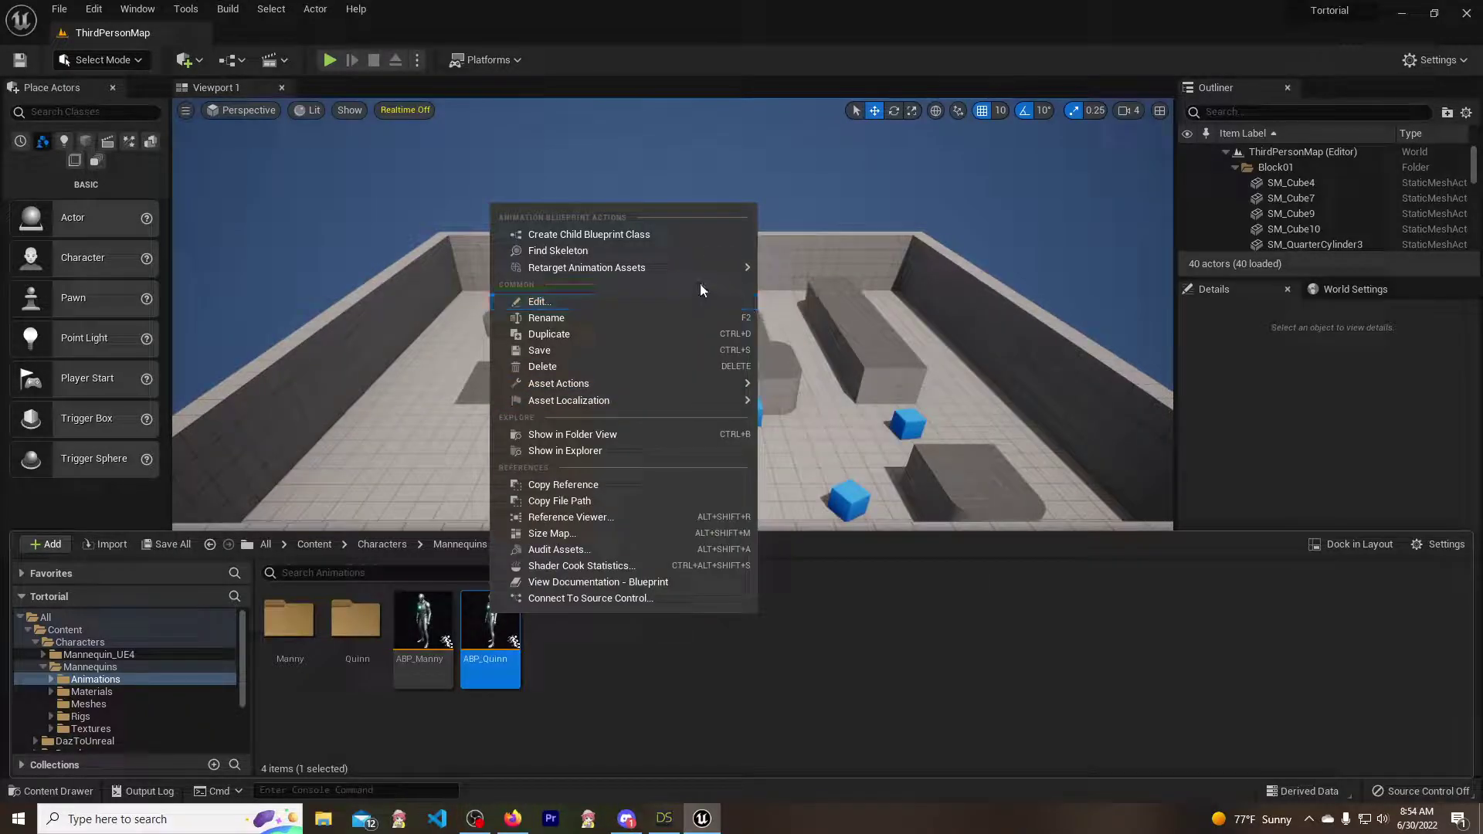
{"action": "mouse_move", "coordinate": [612, 268]}
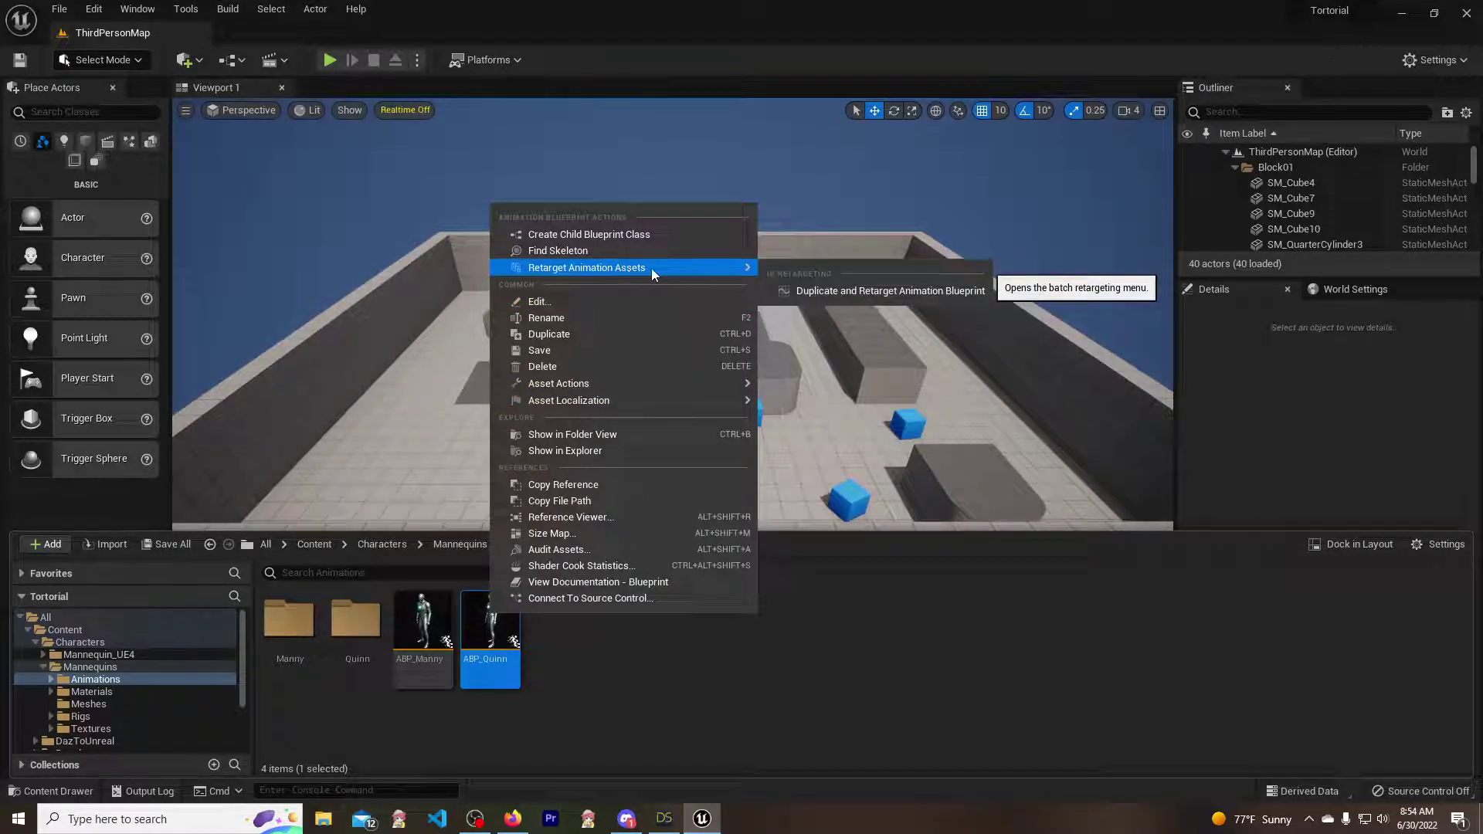
{"action": "left_click", "coordinate": [869, 293]}
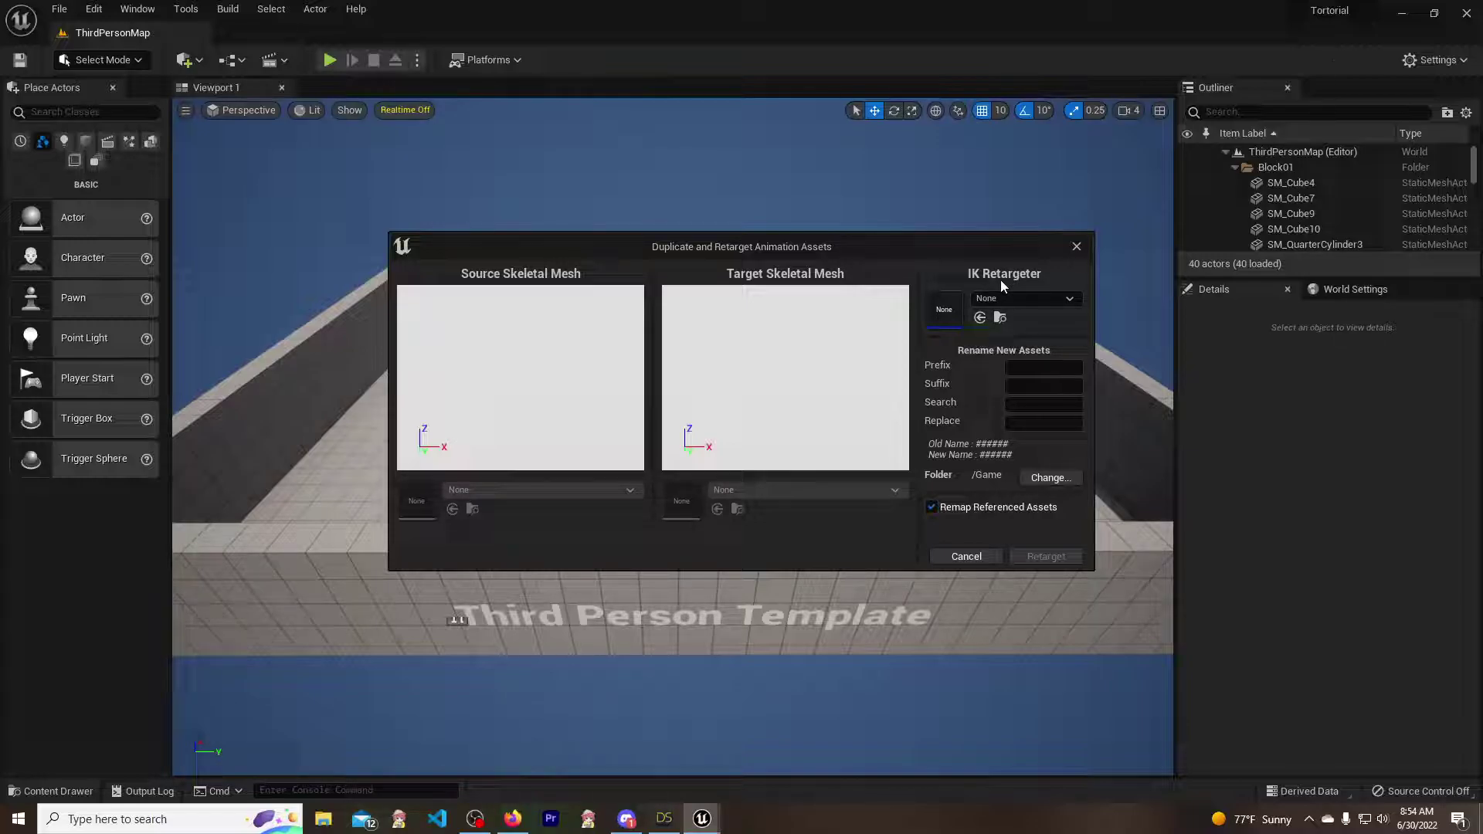
{"action": "left_click", "coordinate": [1026, 298]}
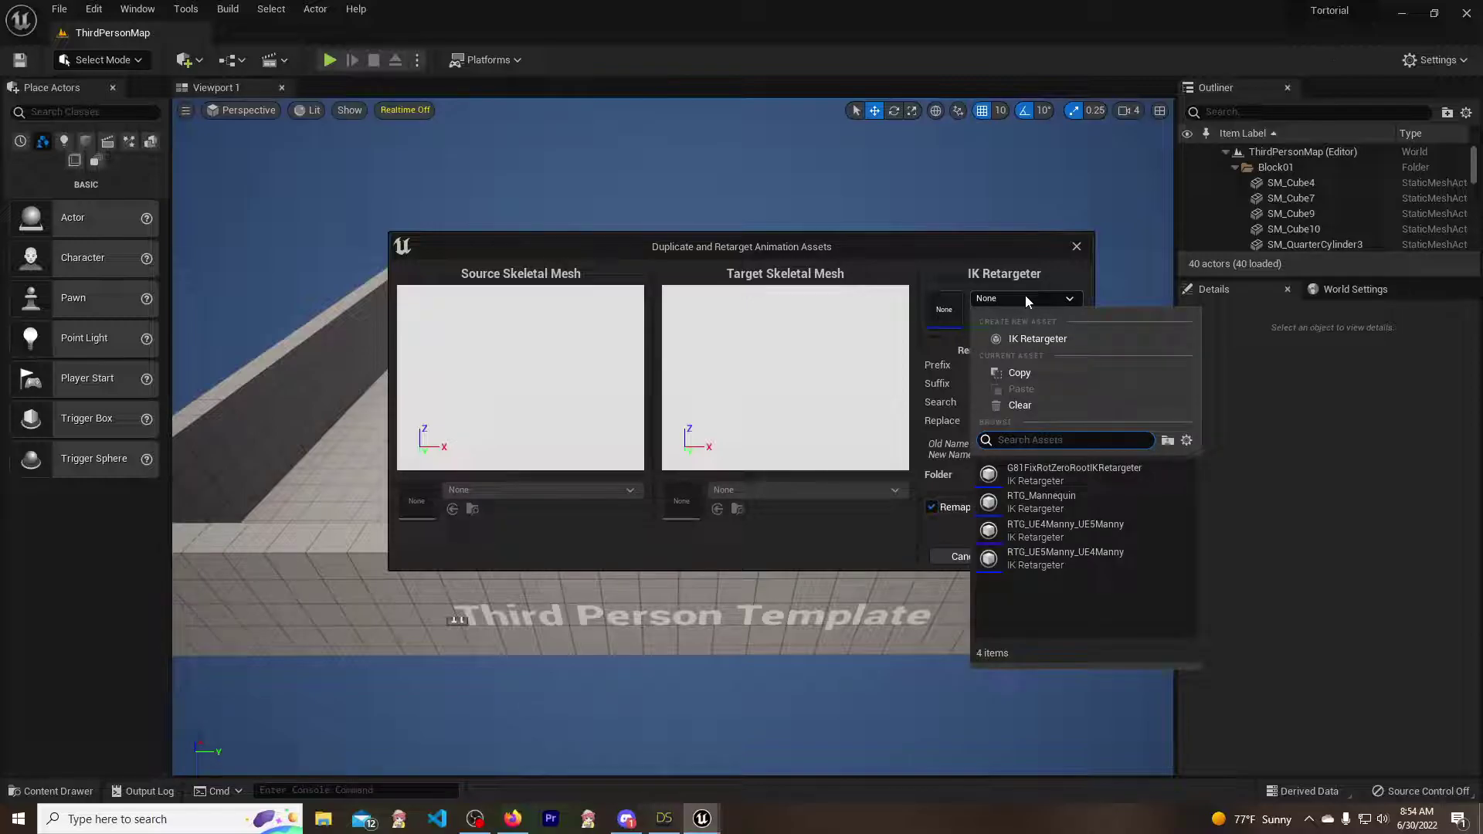
{"action": "left_click", "coordinate": [1096, 478]}
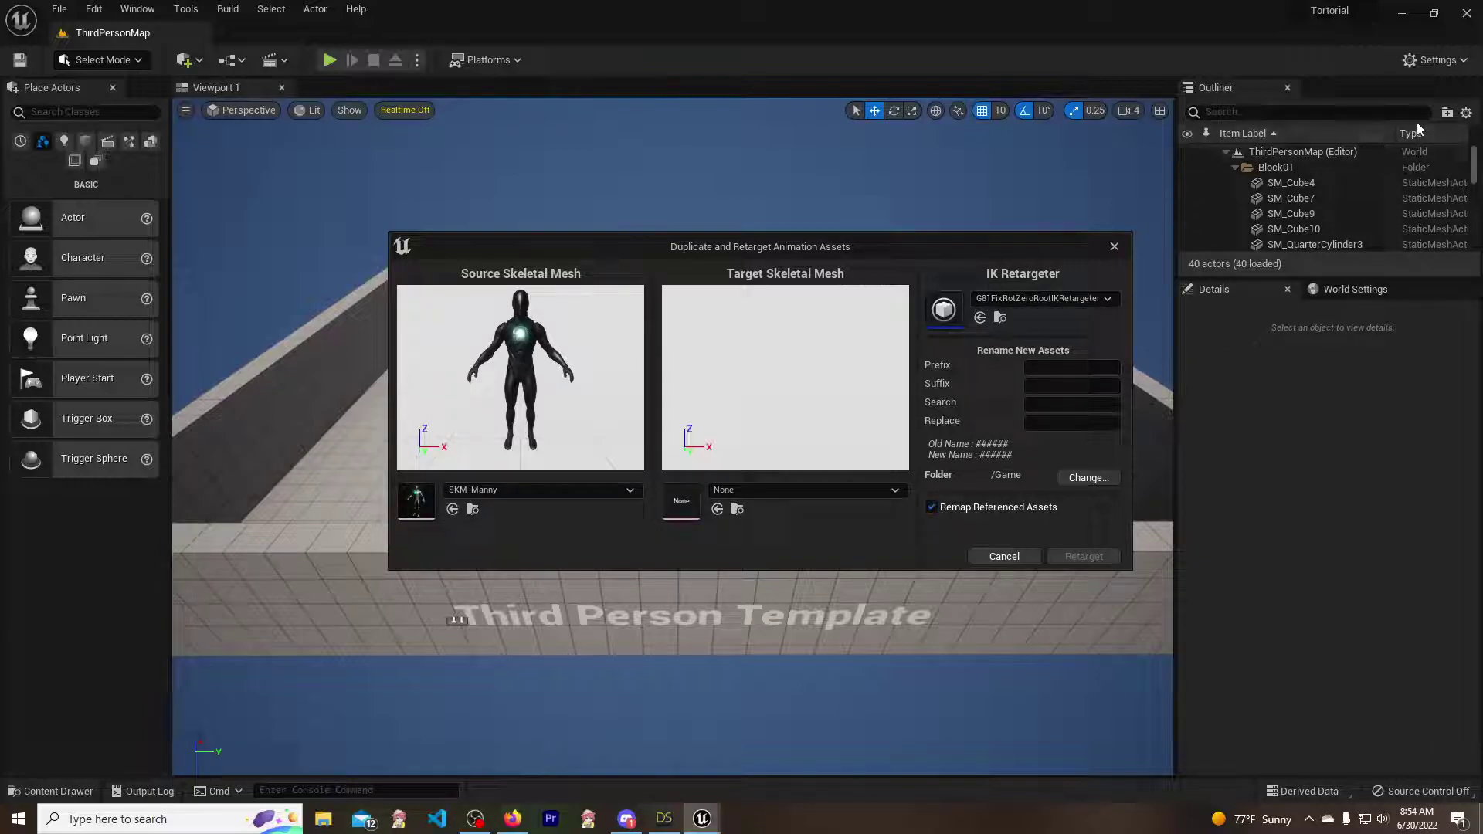
- Examine the content browser's view settings for showing engine and plugin content
{"action": "left_click", "coordinate": [1466, 113]}
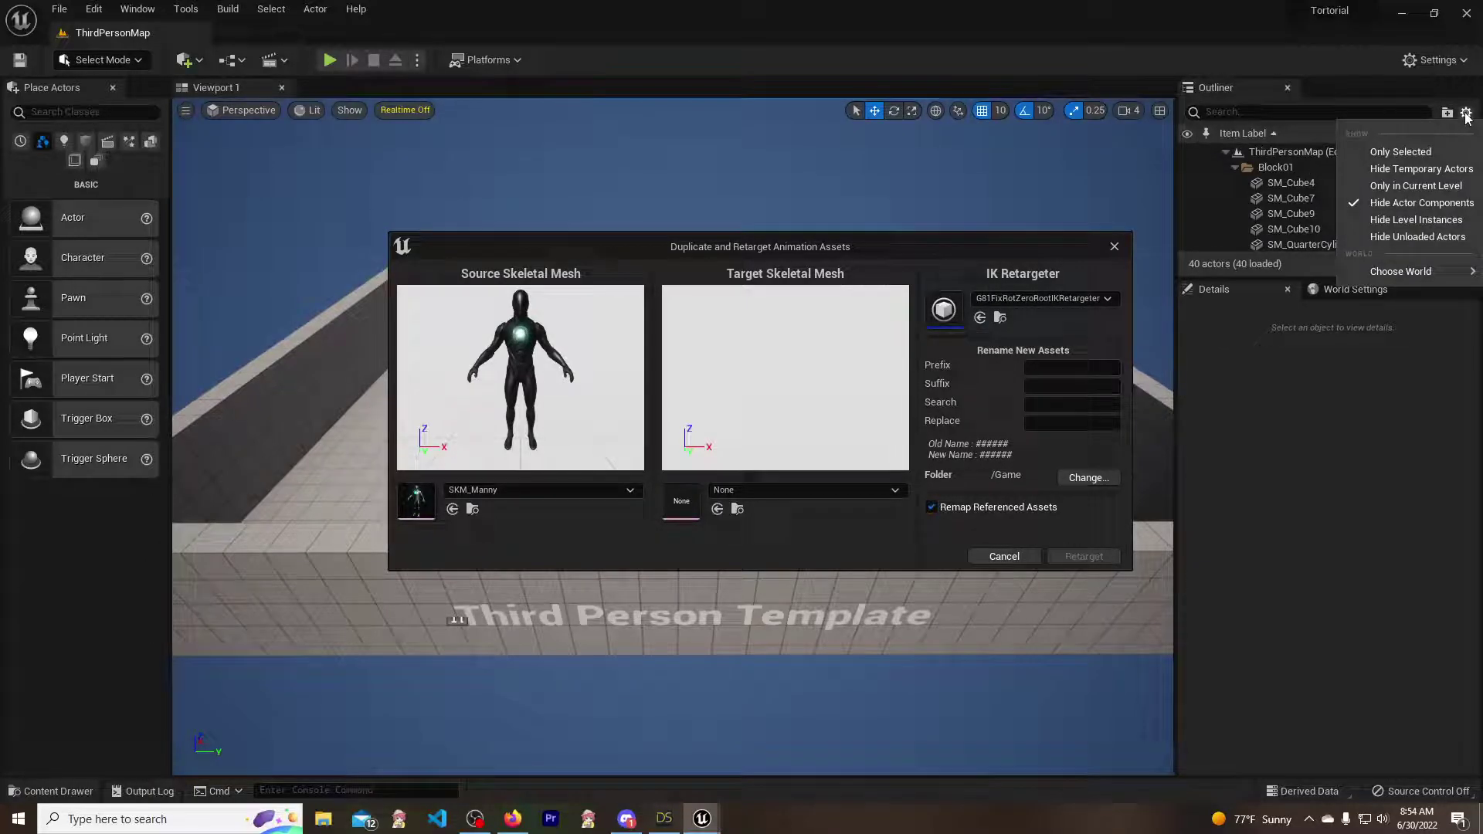
{"action": "left_click", "coordinate": [1463, 64]}
{"action": "left_click", "coordinate": [1463, 65]}
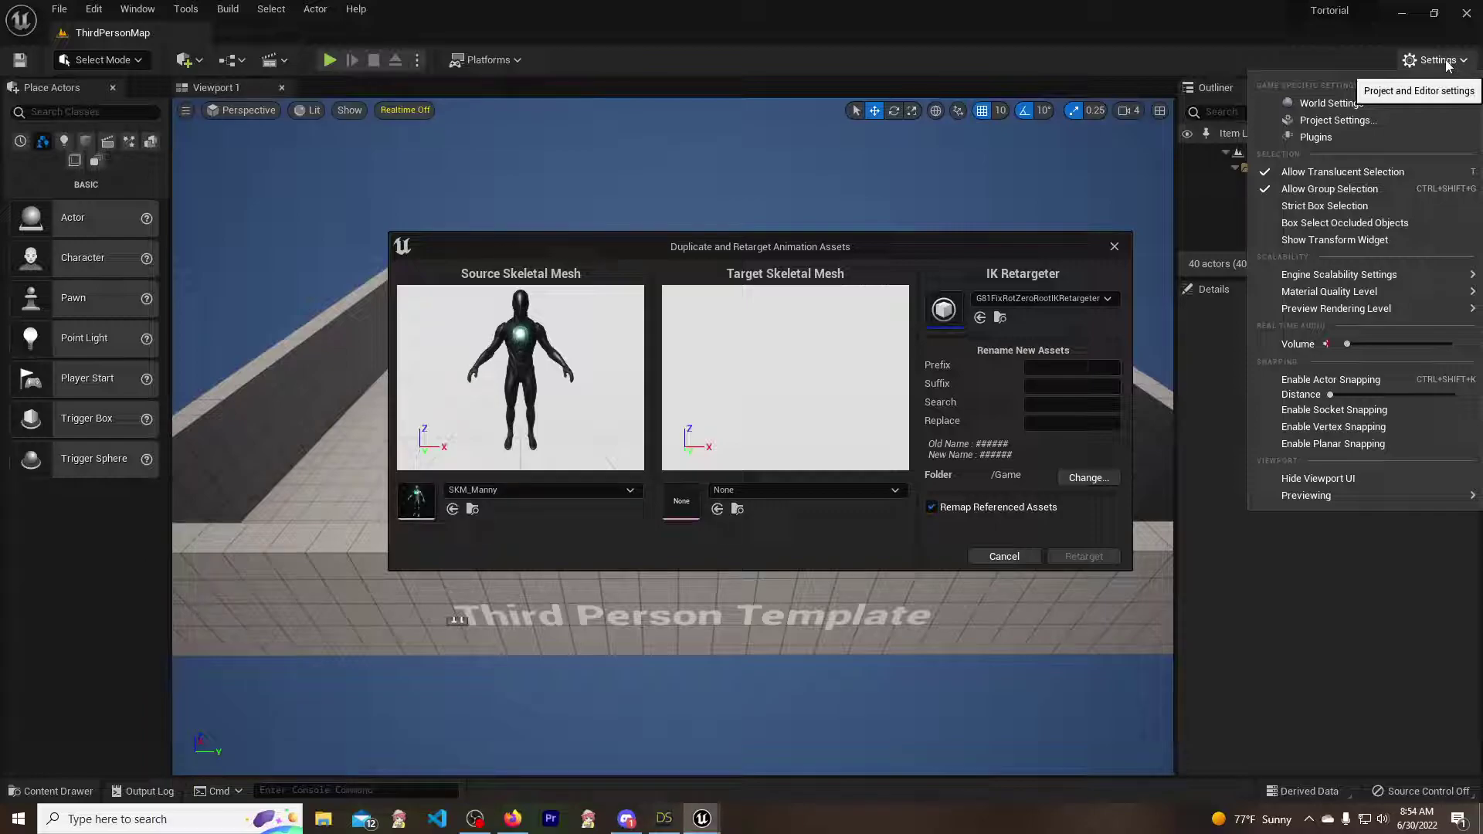
{"action": "left_click", "coordinate": [1273, 44]}
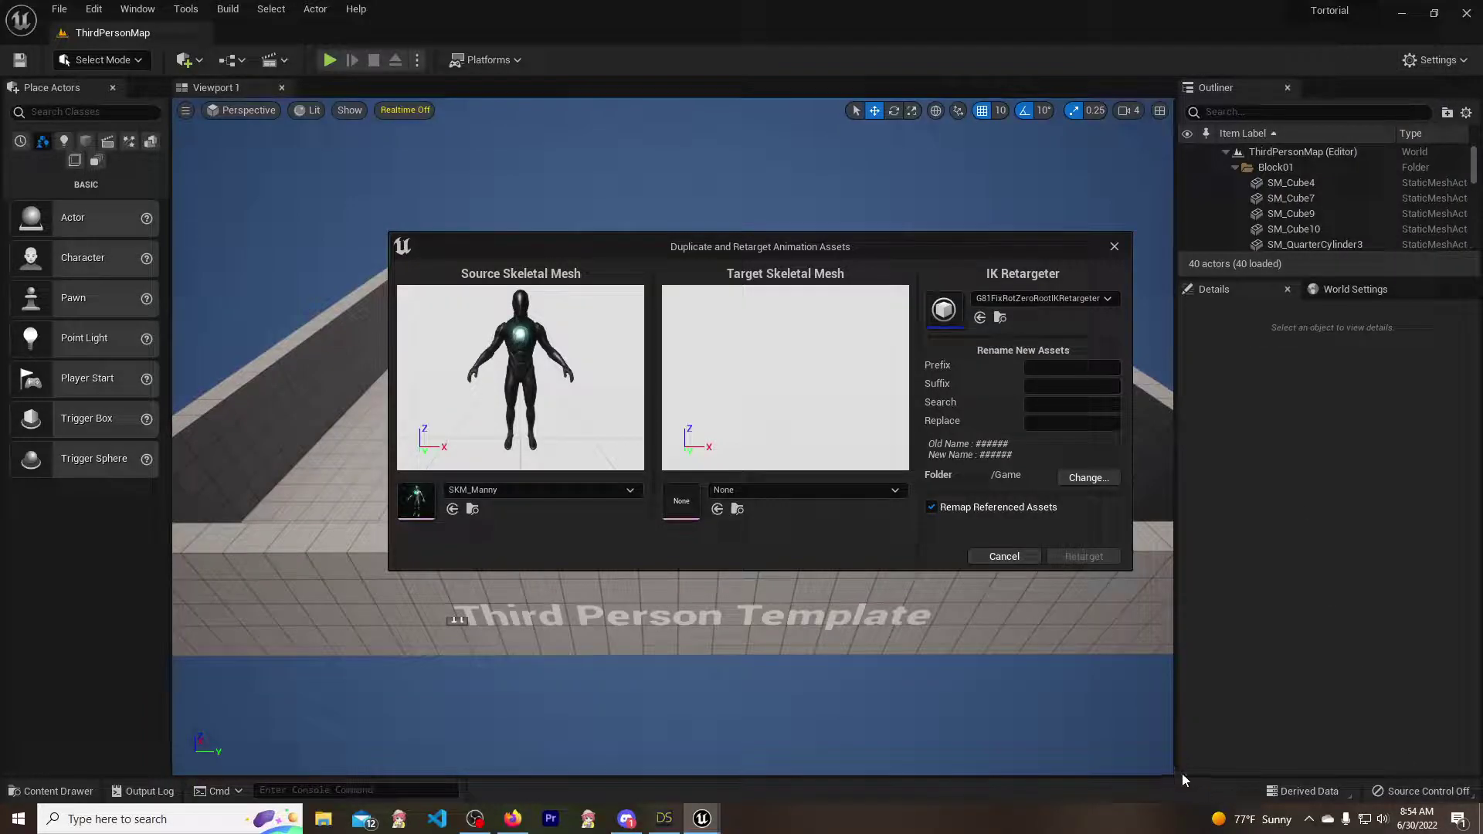
{"action": "left_click", "coordinate": [51, 792]}
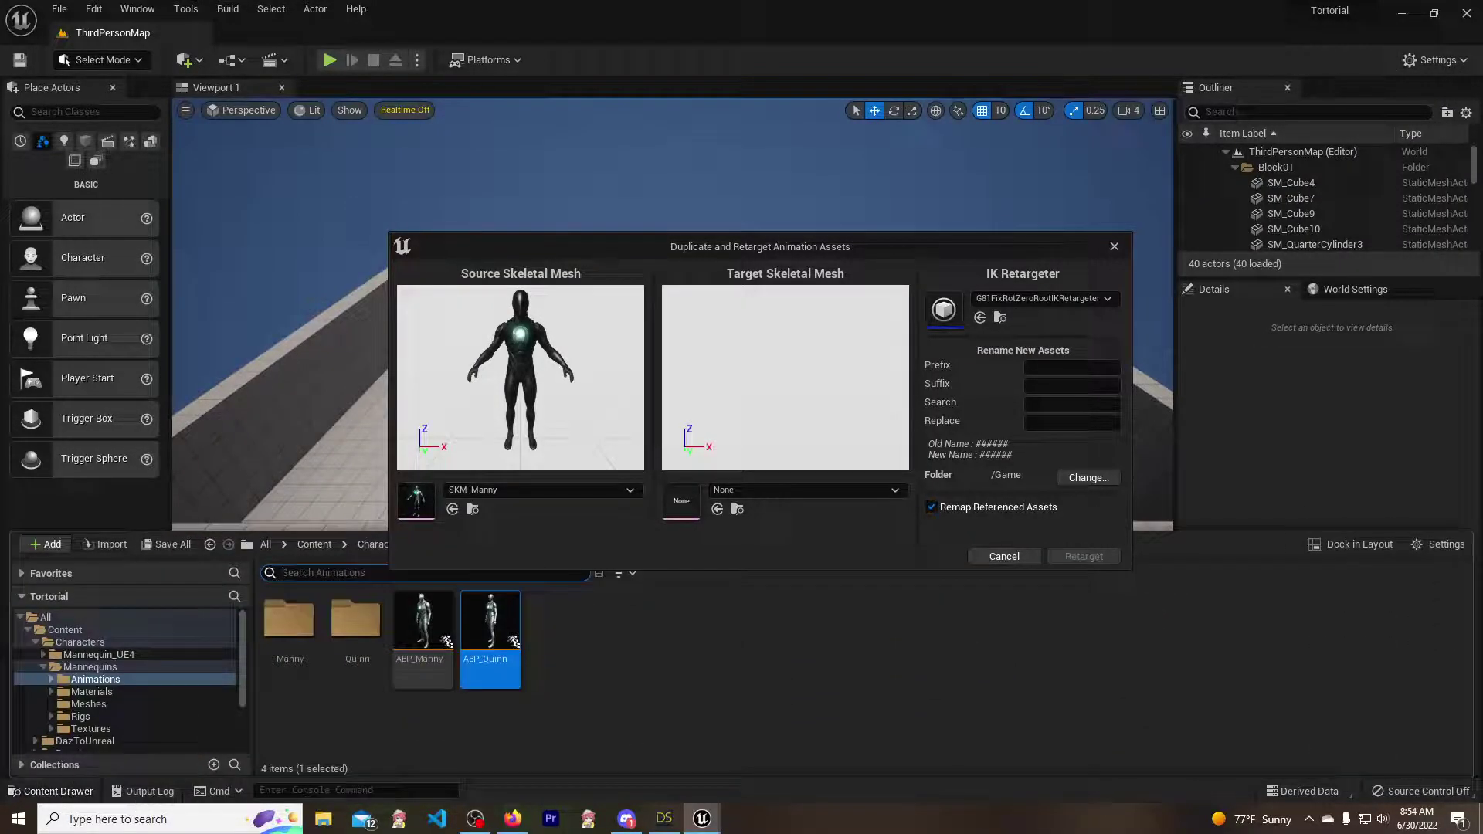
{"action": "left_click", "coordinate": [1432, 545]}
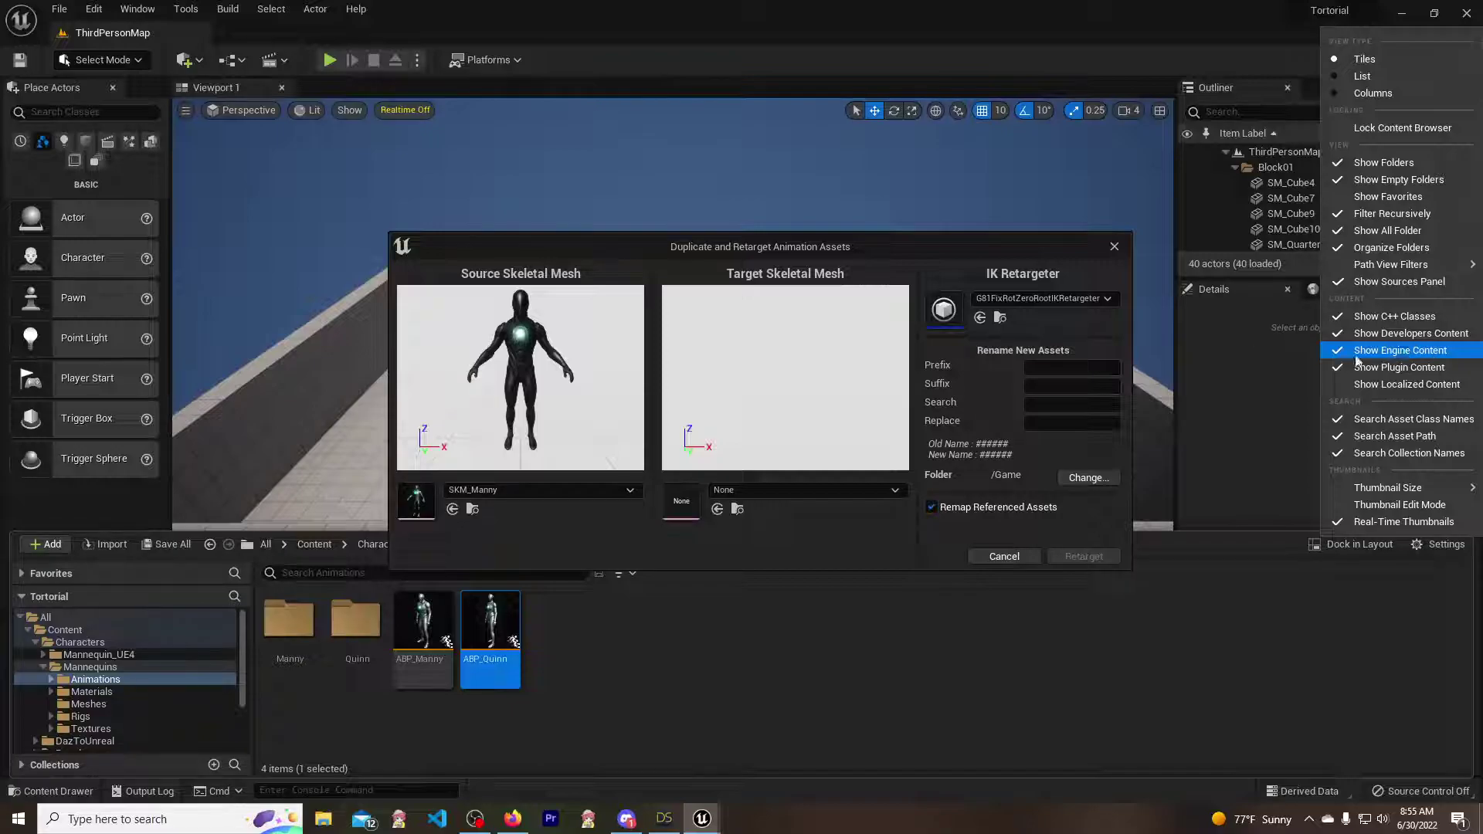
{"action": "left_click", "coordinate": [1013, 240]}
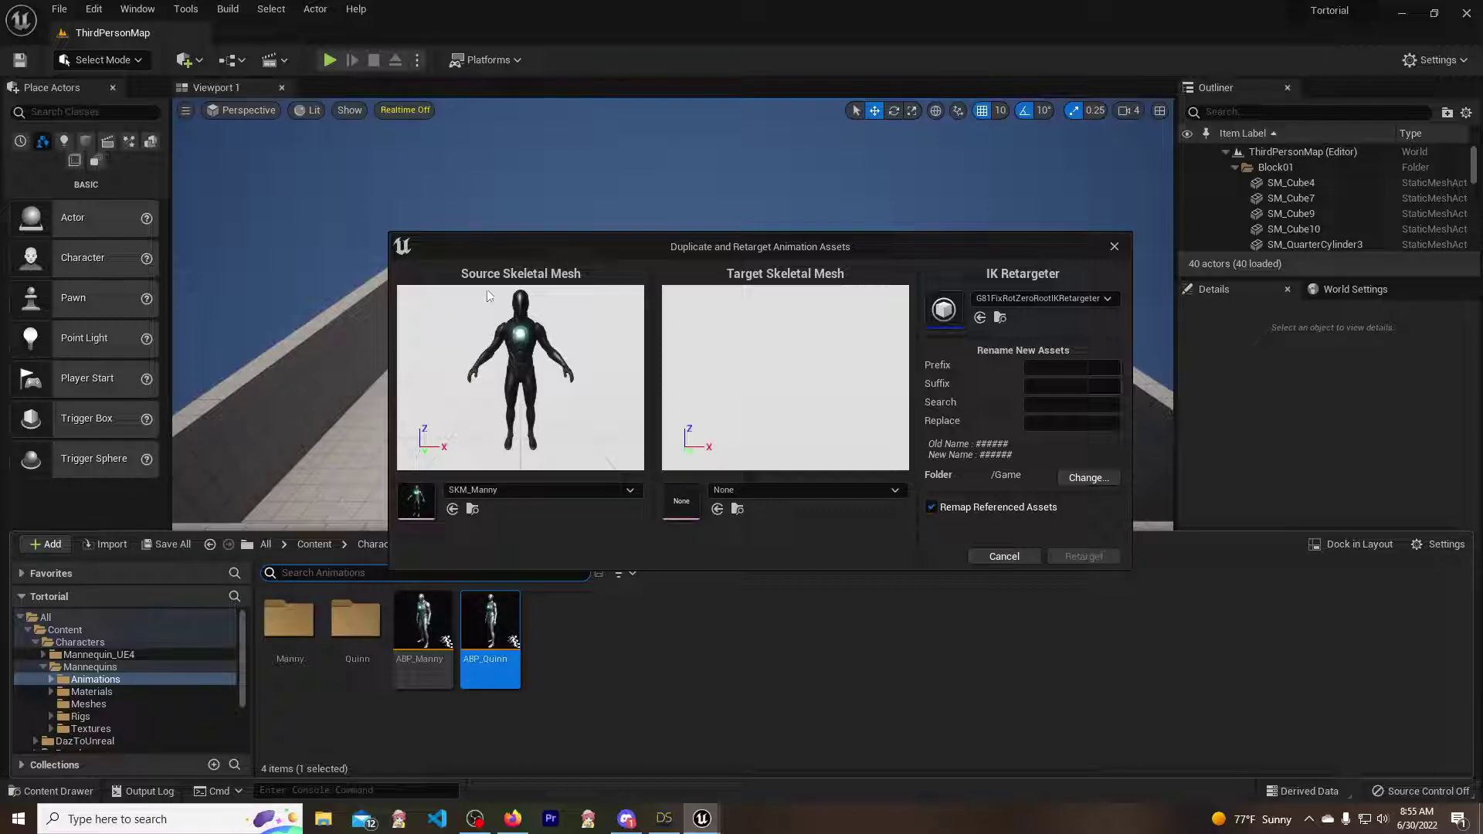
- Retarget the animation assets from source mesh SKM_Quinn to target mesh RosaMaria81, with the prefix ROSA for the new assets
{"action": "left_click", "coordinate": [527, 490]}
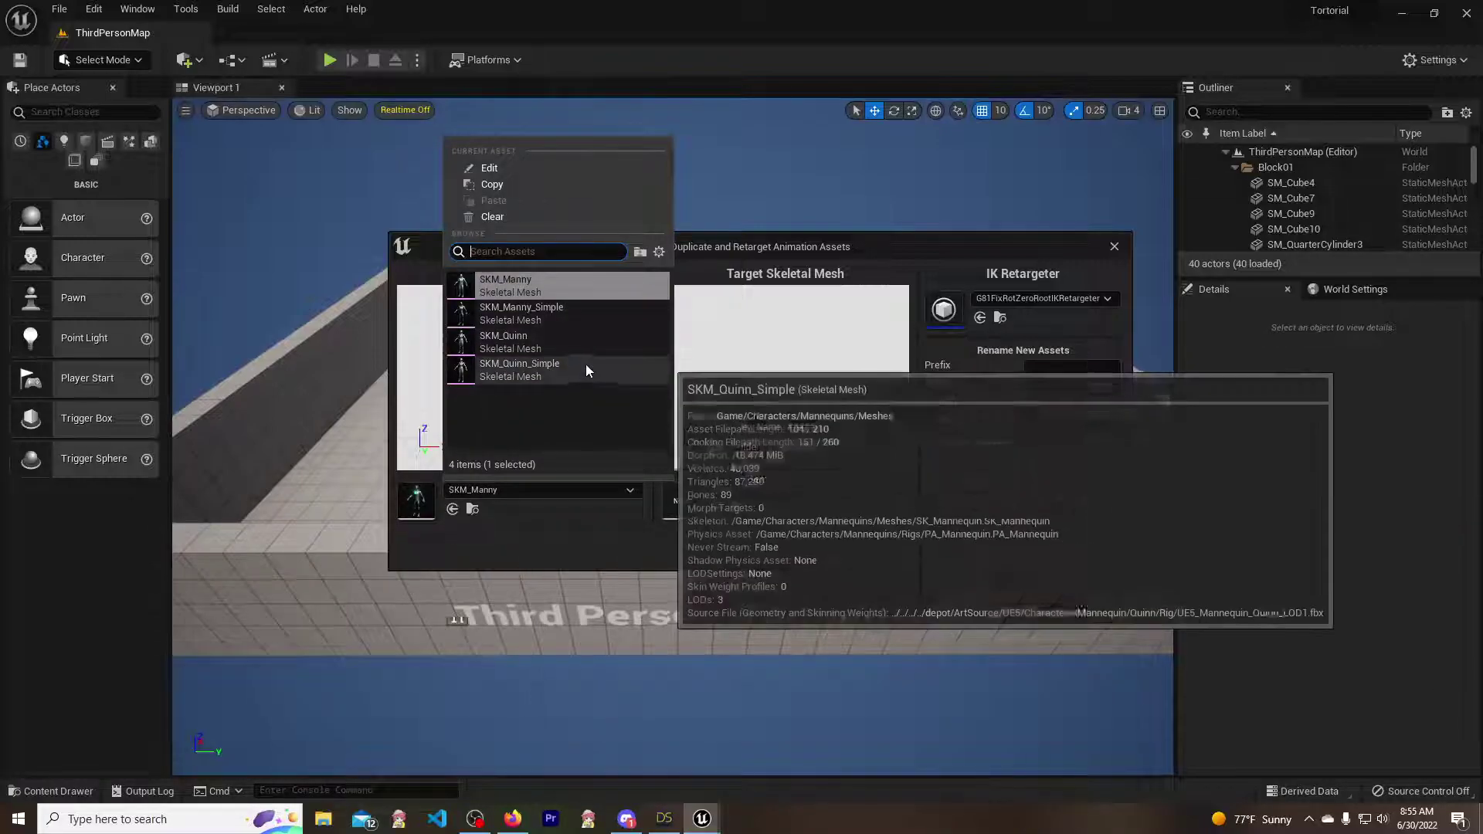
{"action": "left_click", "coordinate": [581, 345]}
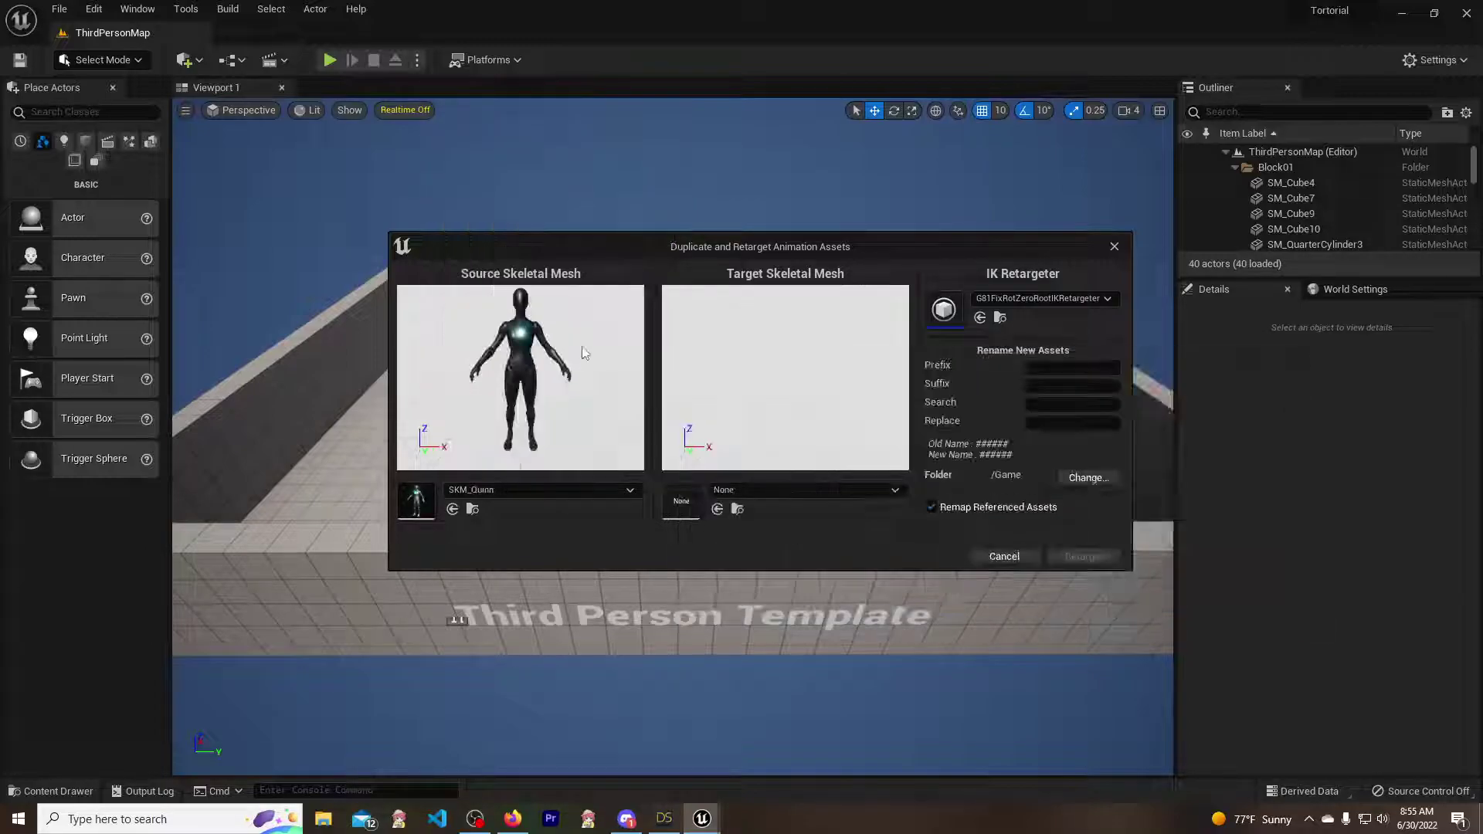
{"action": "left_click", "coordinate": [788, 489]}
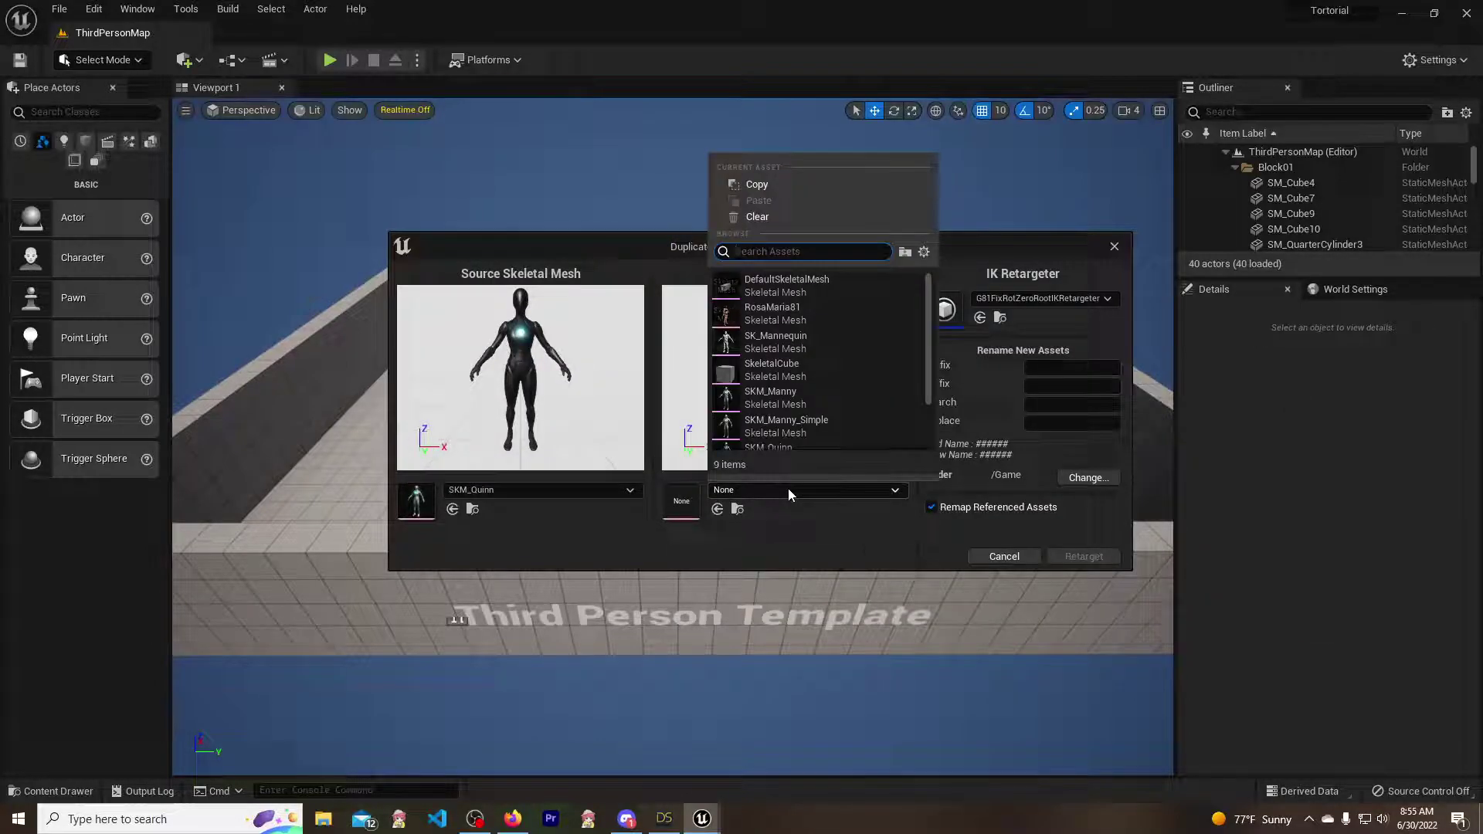
{"action": "left_click", "coordinate": [777, 310]}
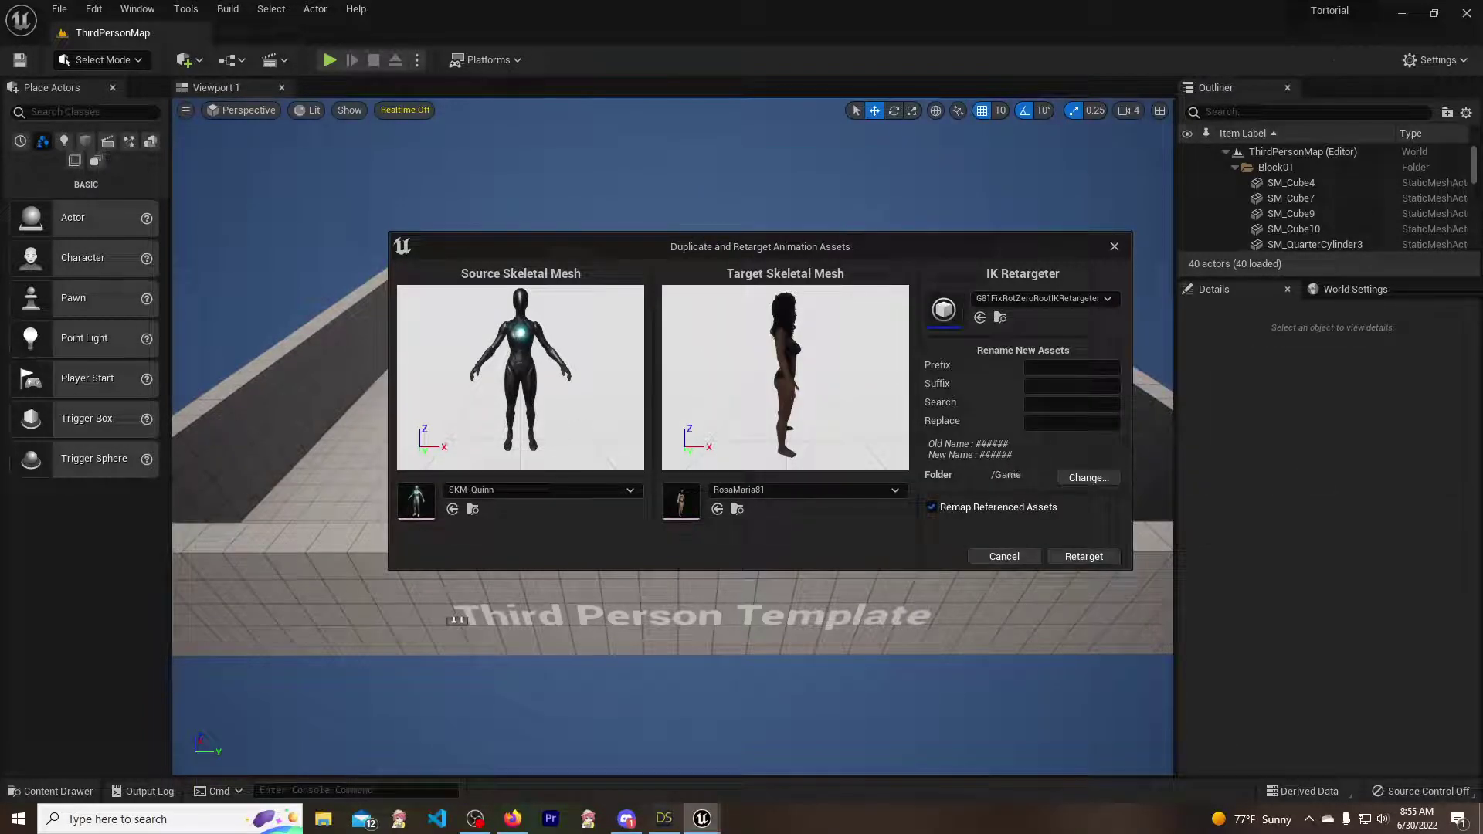
{"action": "type", "text": "ROSA"}
{"action": "left_click", "coordinate": [1095, 558]}
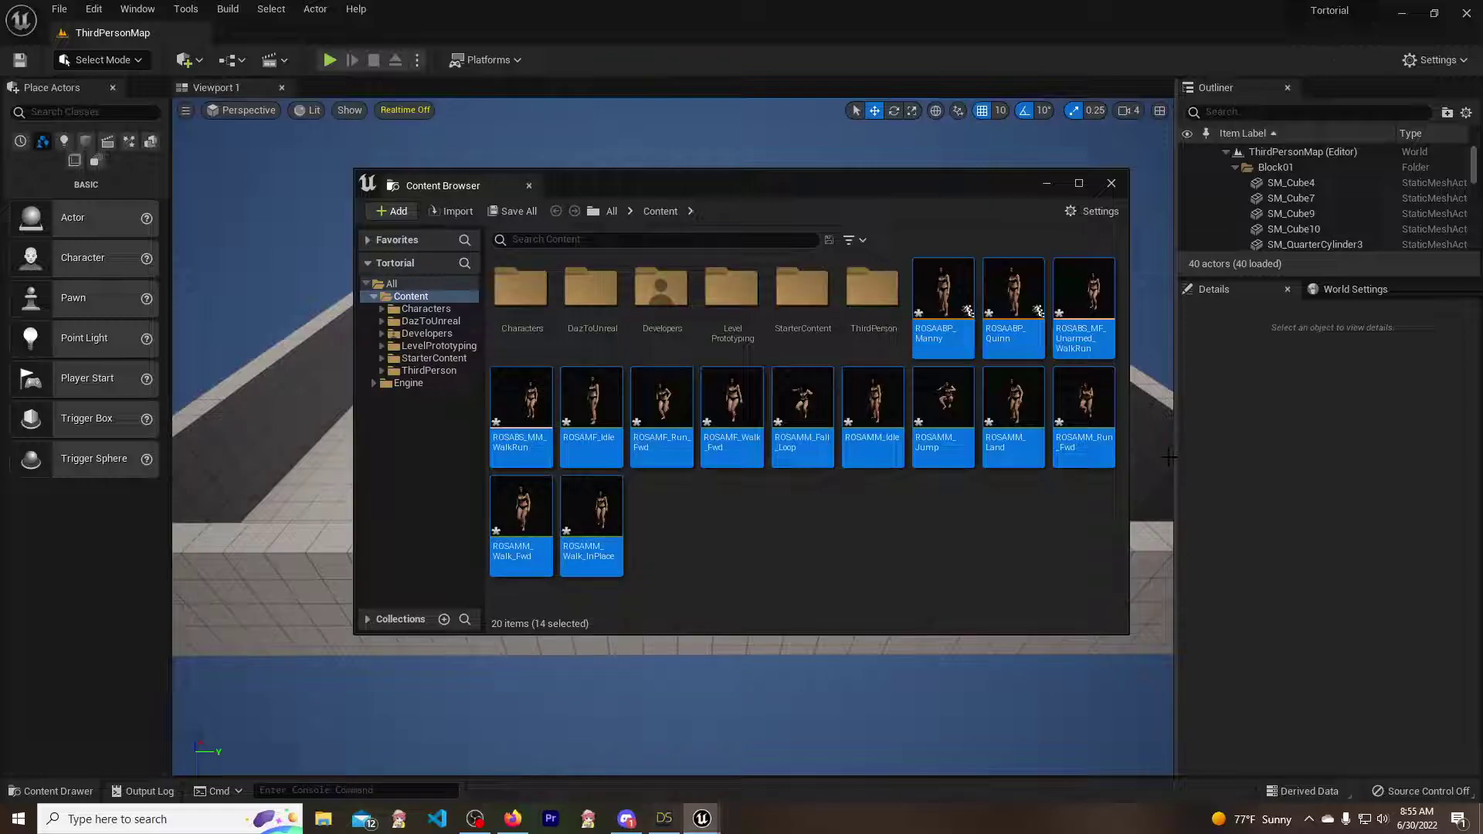
- Create a folder named Animation inside DazToUnreal/RosaMaria81
{"action": "left_click", "coordinate": [395, 309]}
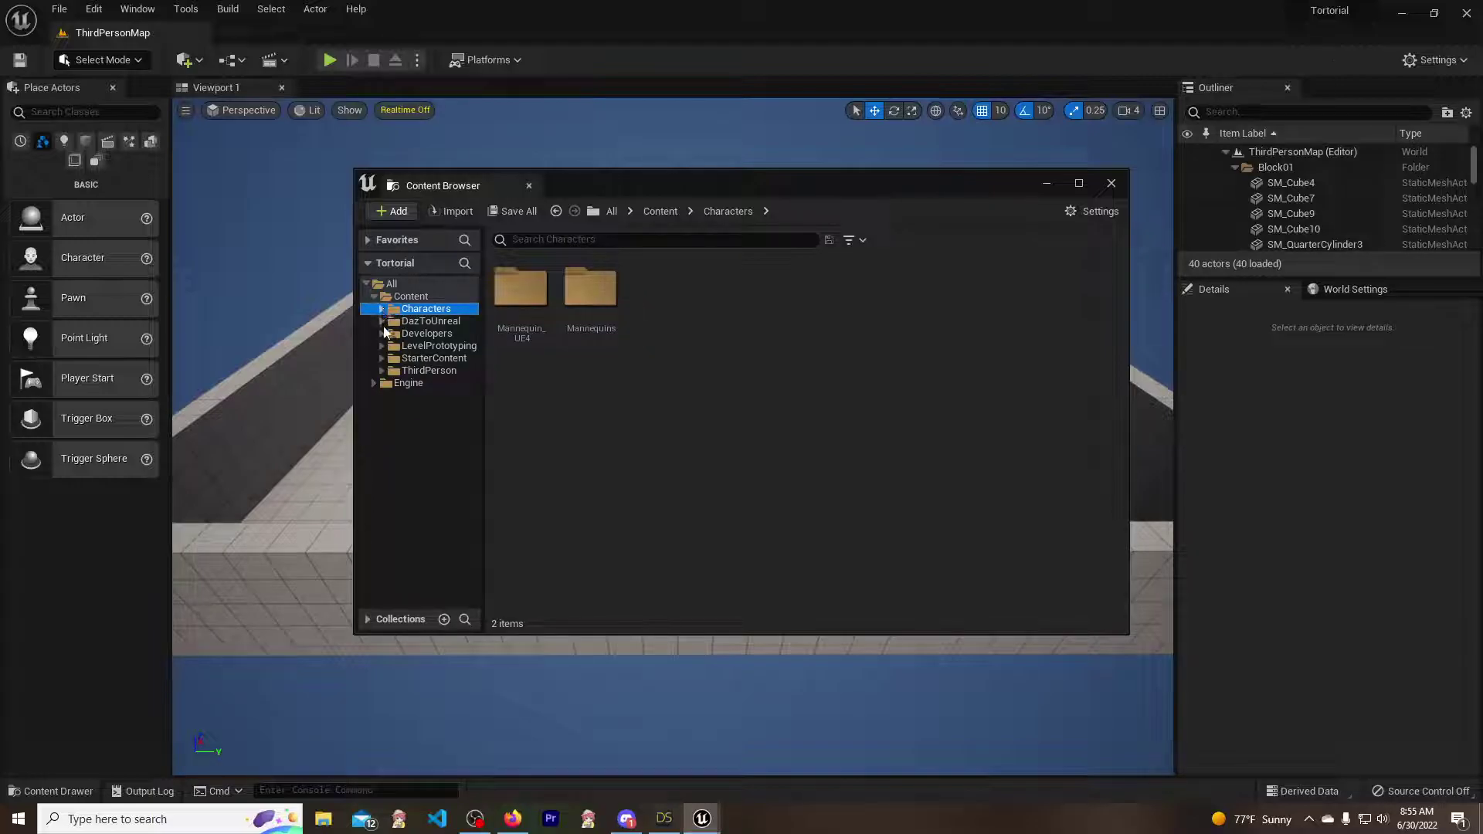
{"action": "left_click", "coordinate": [381, 322]}
{"action": "left_click", "coordinate": [389, 334]}
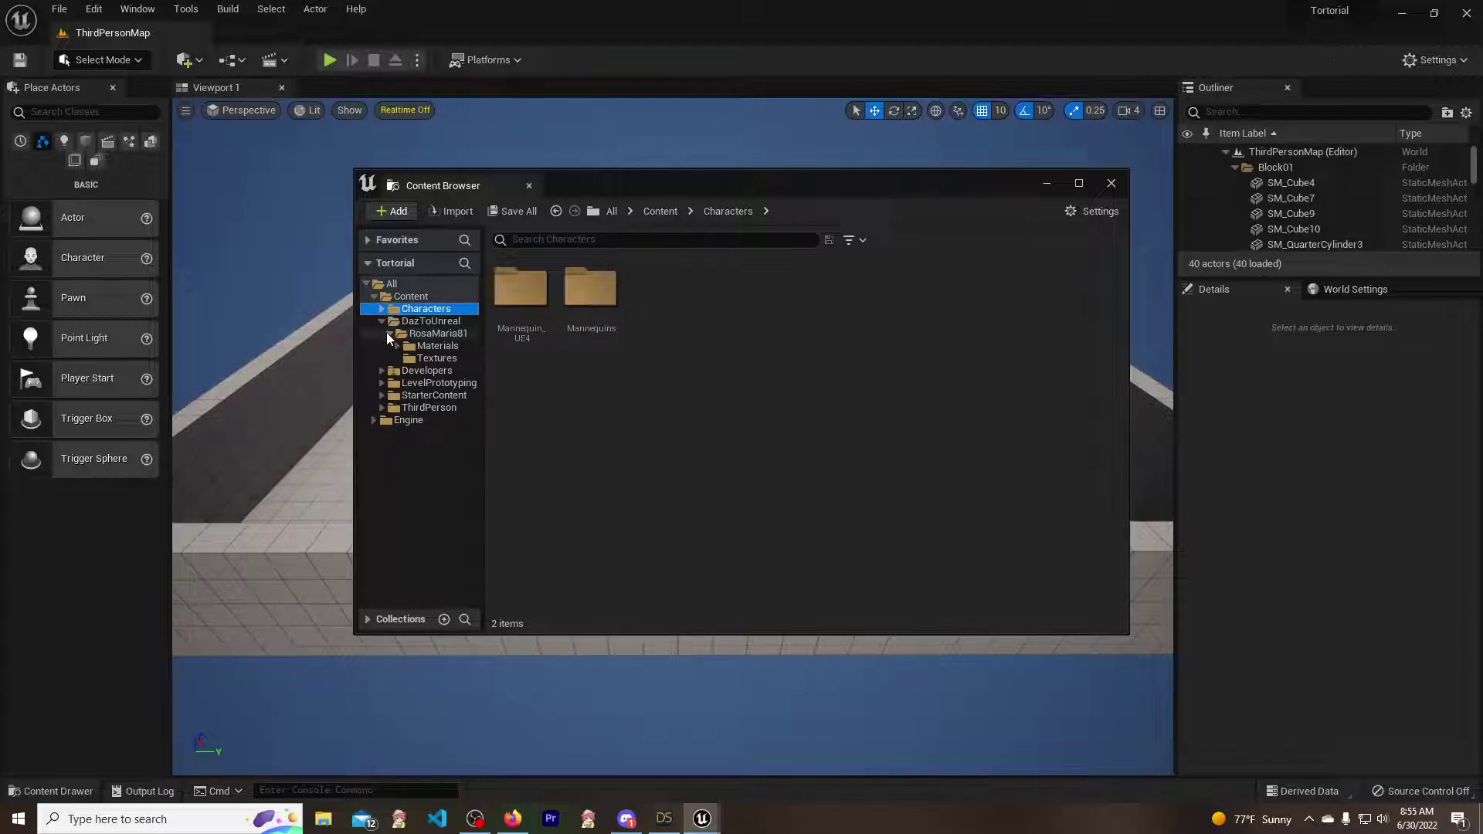
{"action": "left_click", "coordinate": [433, 334]}
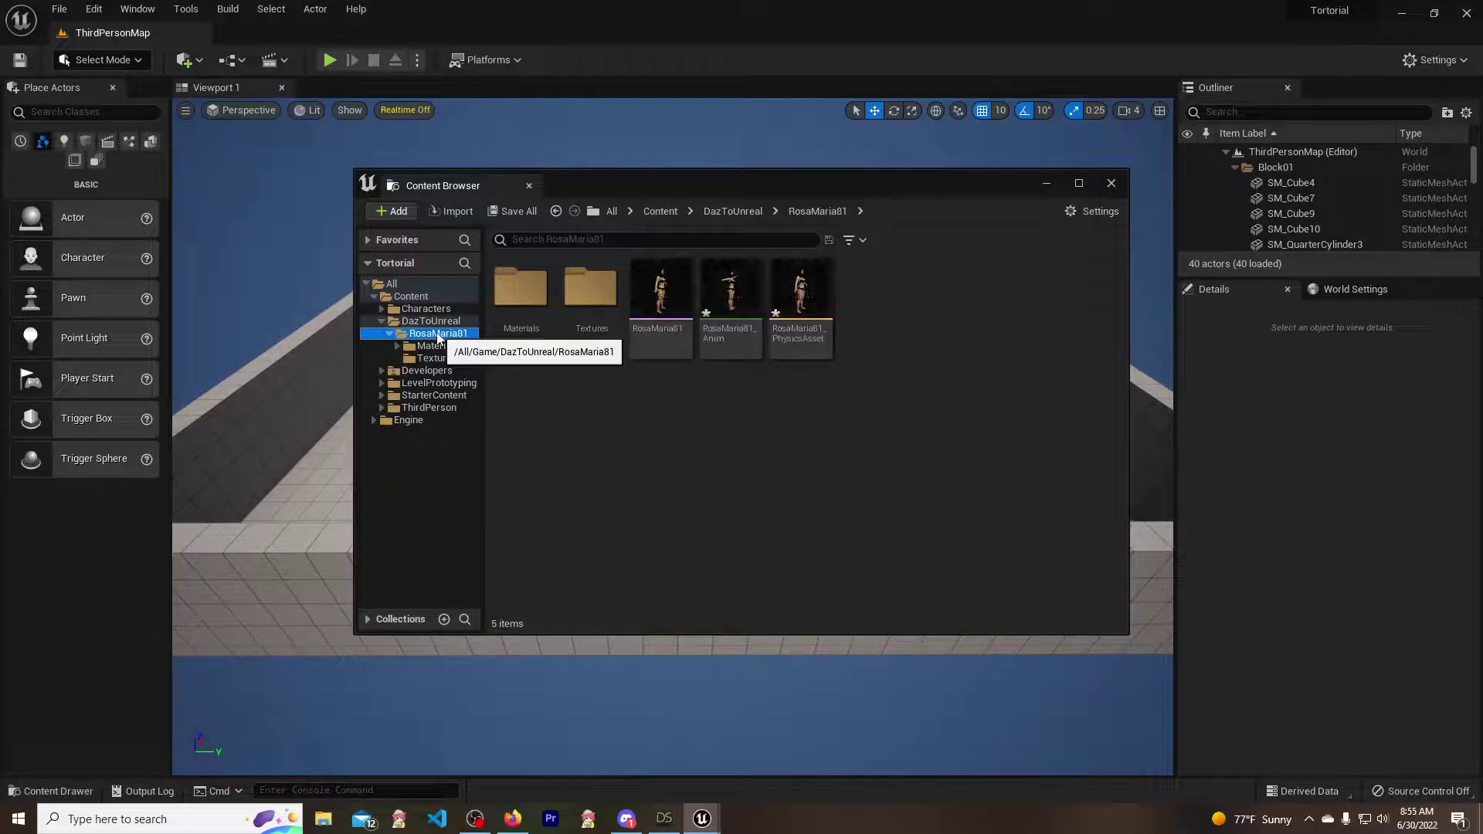
{"action": "right_click", "coordinate": [436, 336]}
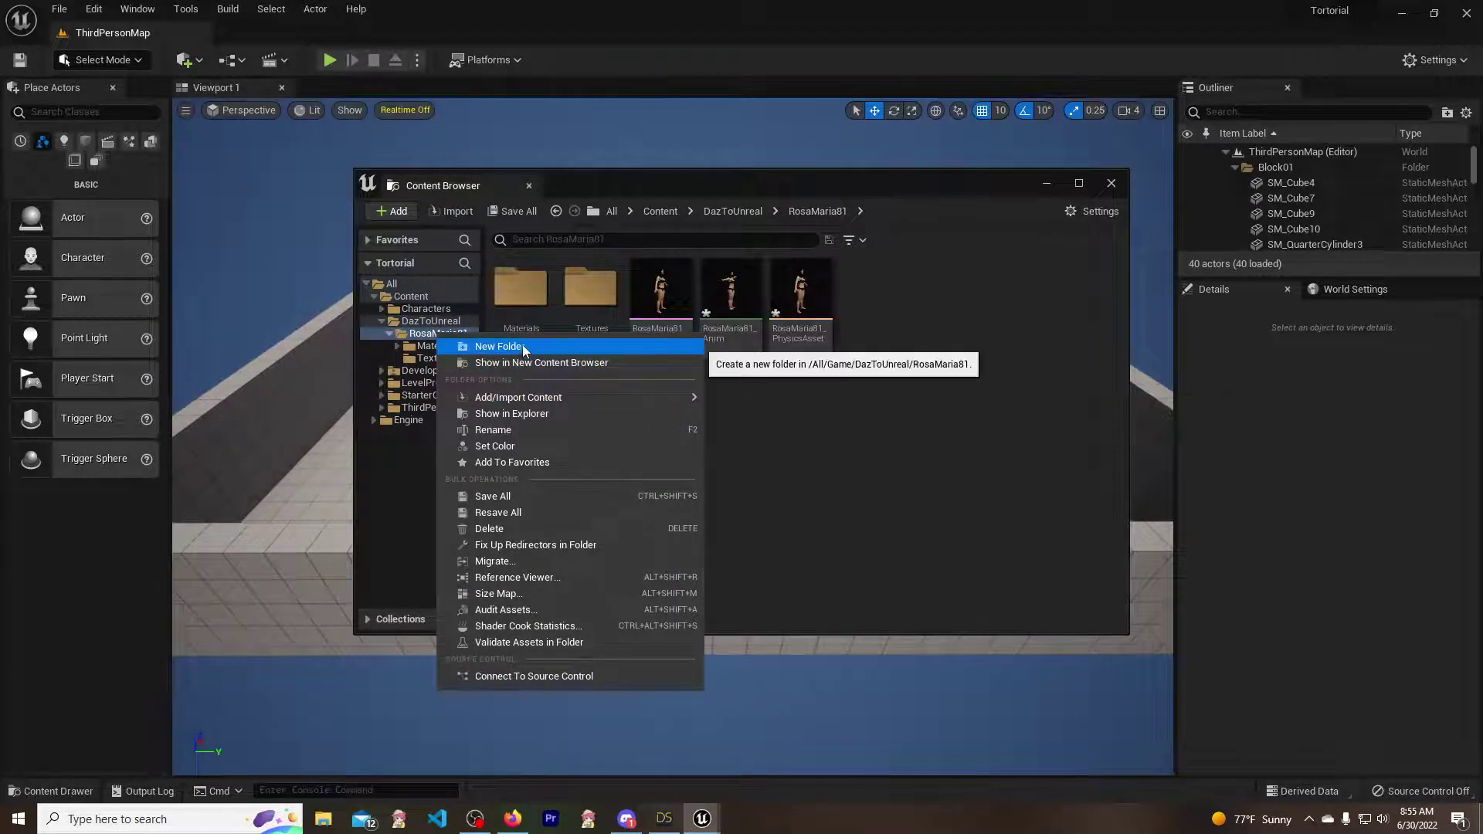
{"action": "left_click", "coordinate": [522, 346]}
{"action": "type", "text": "An"}
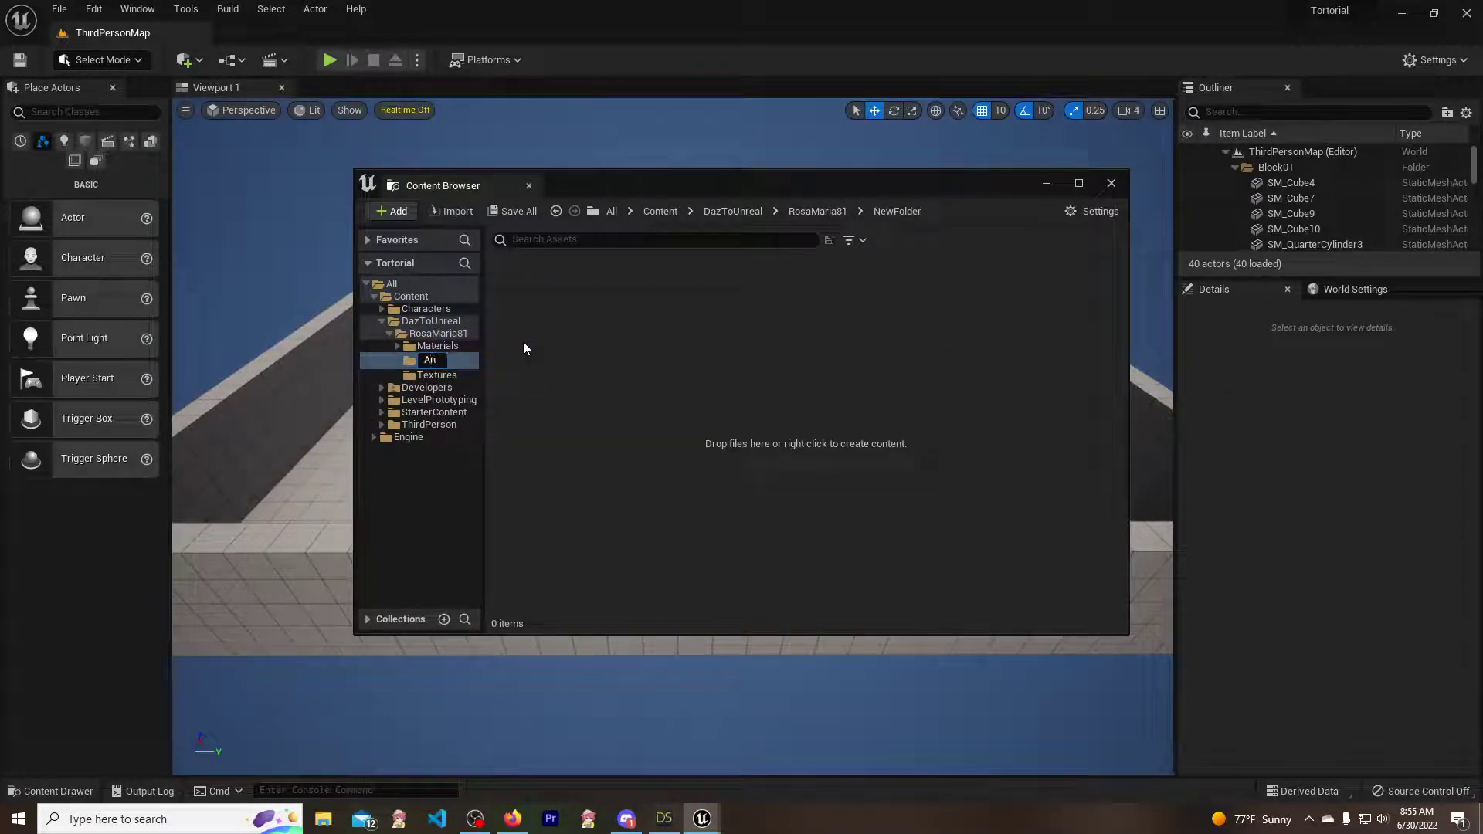
{"action": "type", "text": "imation"}
{"action": "key", "text": "Return"}
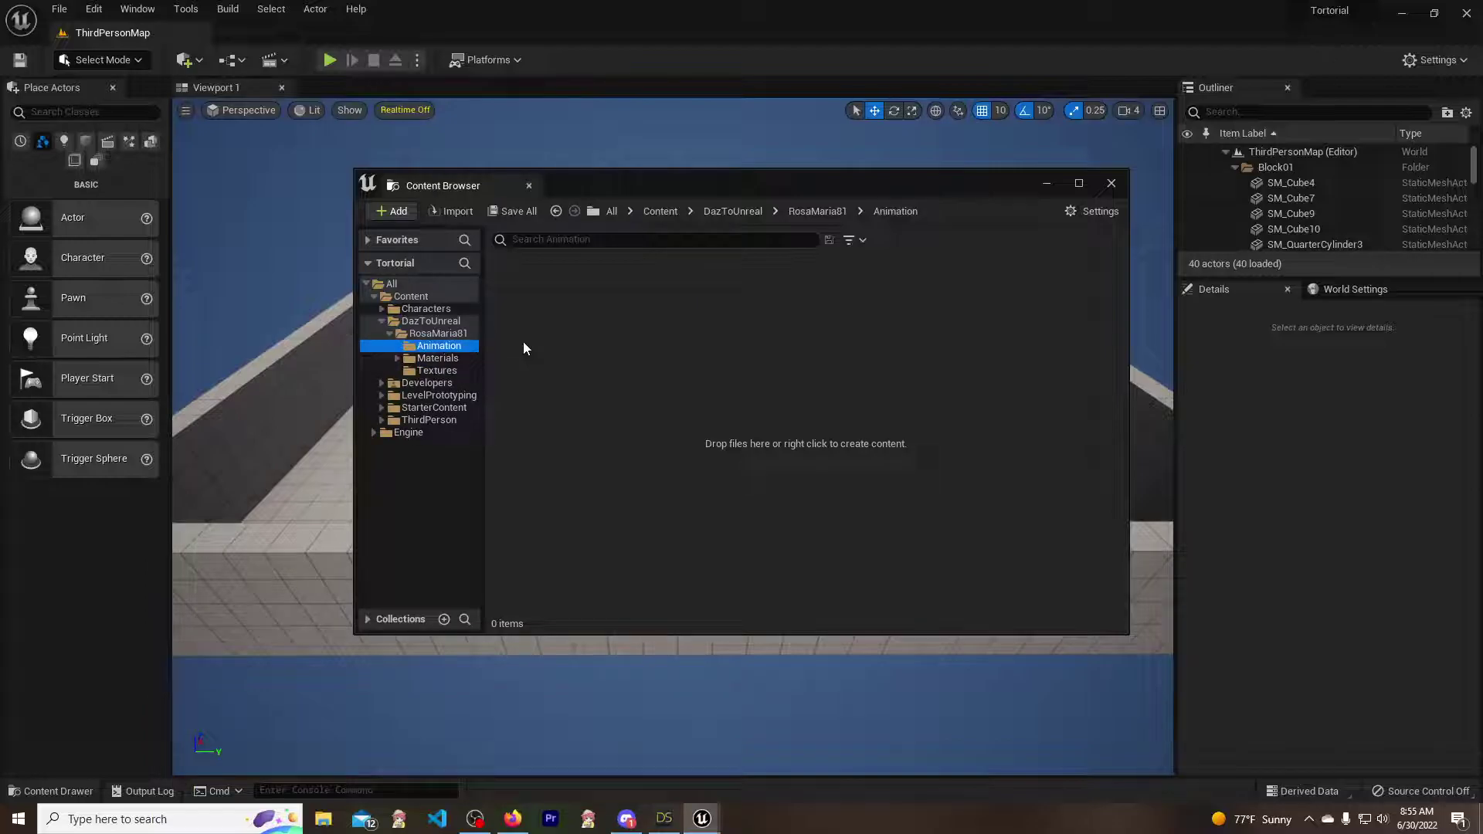
- Move all ROSA-prefixed assets from the Content folder into RosaMaria81's Animation folder, check that folder and close the separate Content Browser
{"action": "left_click", "coordinate": [410, 297]}
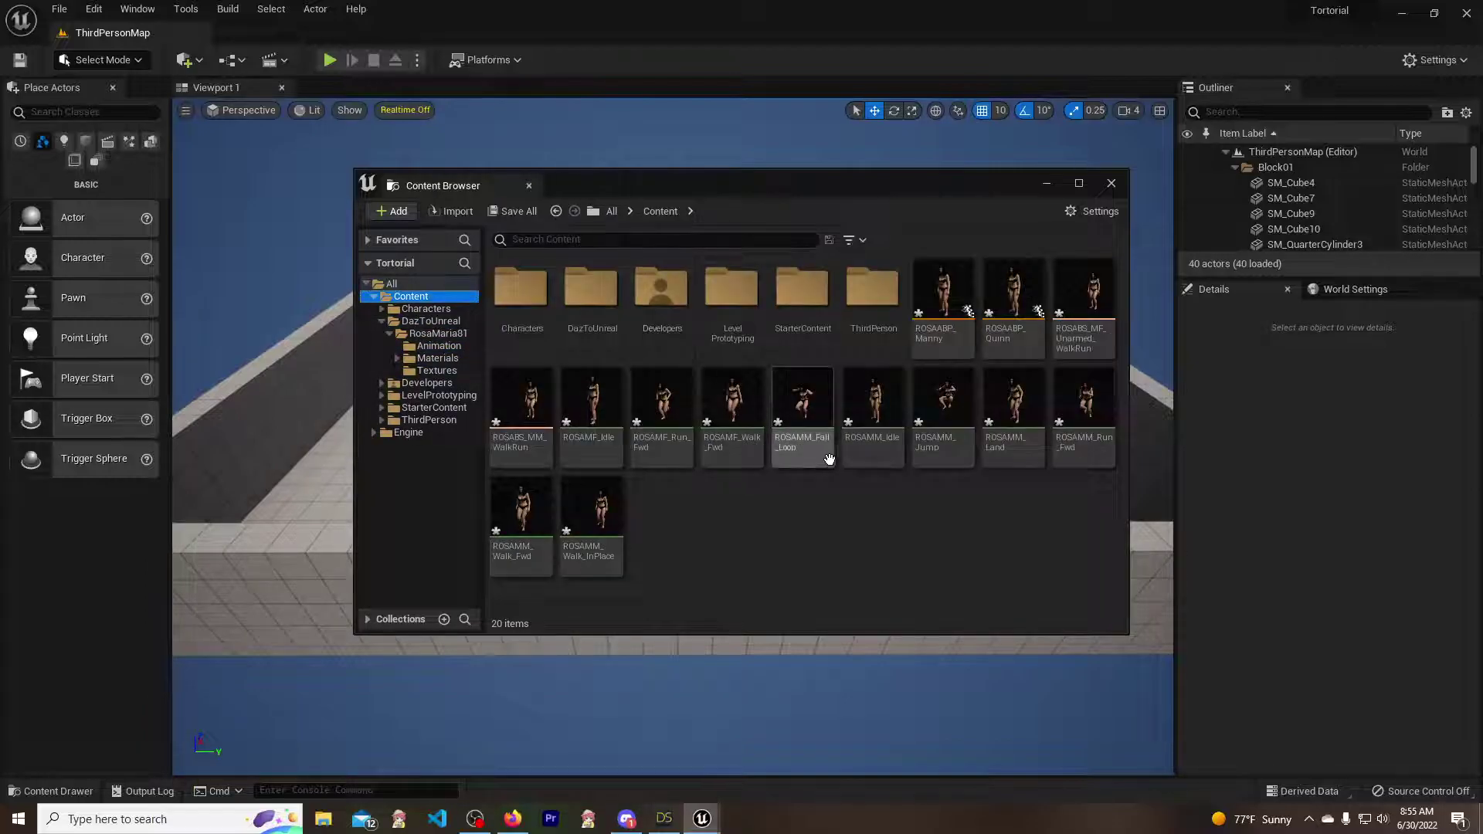
{"action": "left_click", "coordinate": [959, 317]}
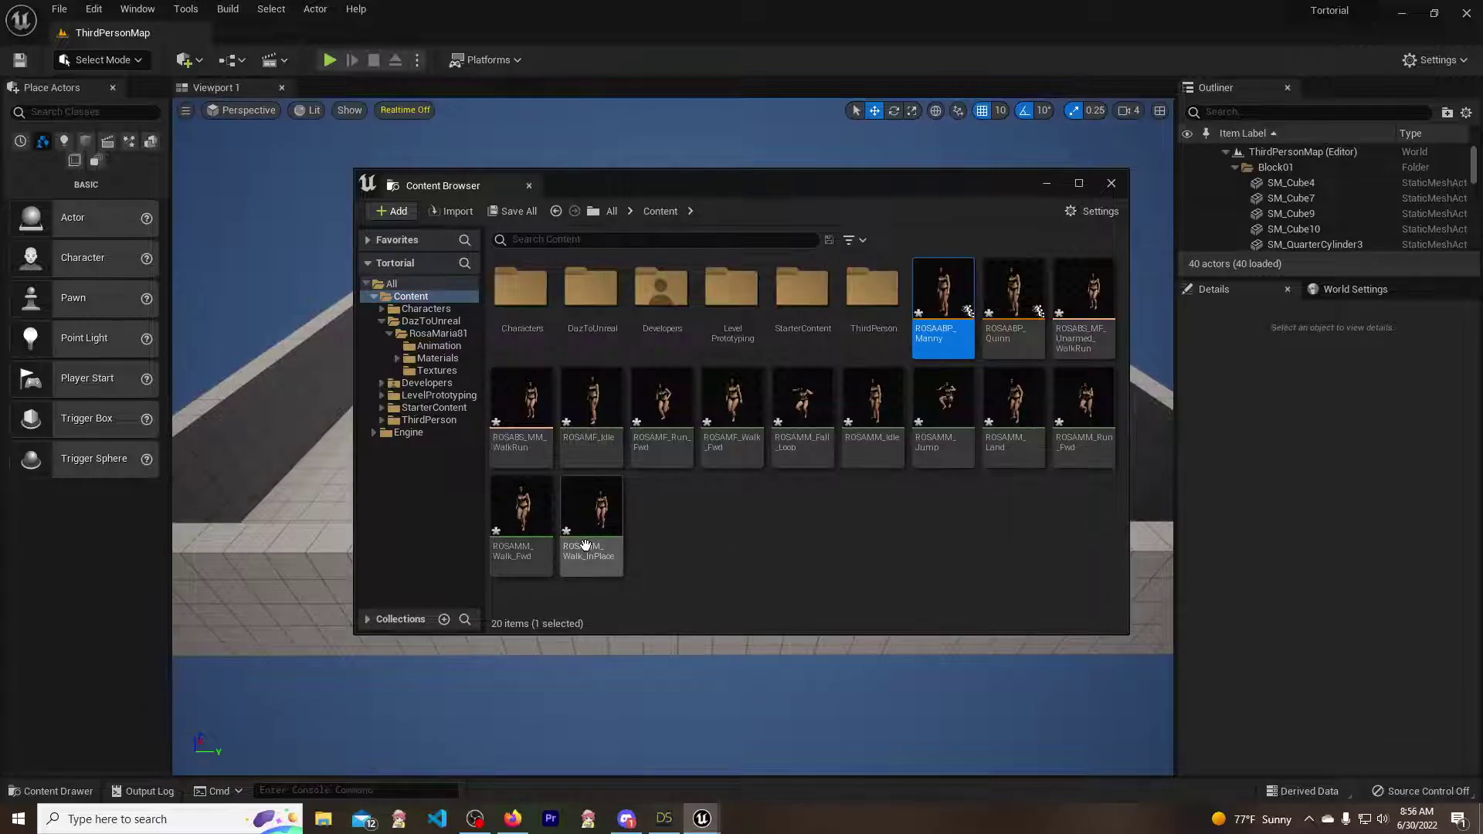
{"action": "left_click", "coordinate": [591, 510], "text": "shift"}
{"action": "left_click_drag", "start_coordinate": [960, 307], "coordinate": [447, 350]}
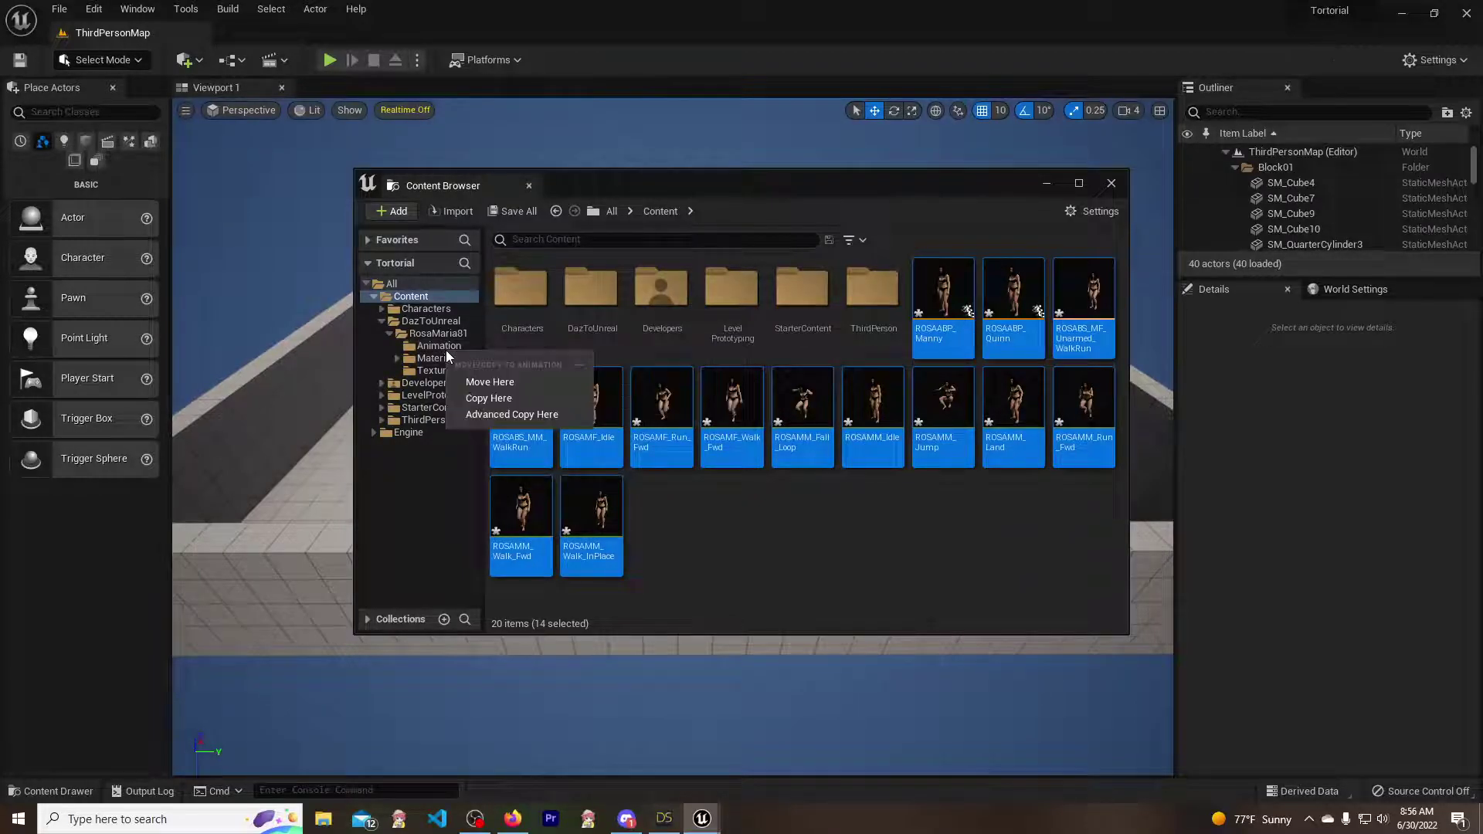
{"action": "left_click", "coordinate": [524, 384]}
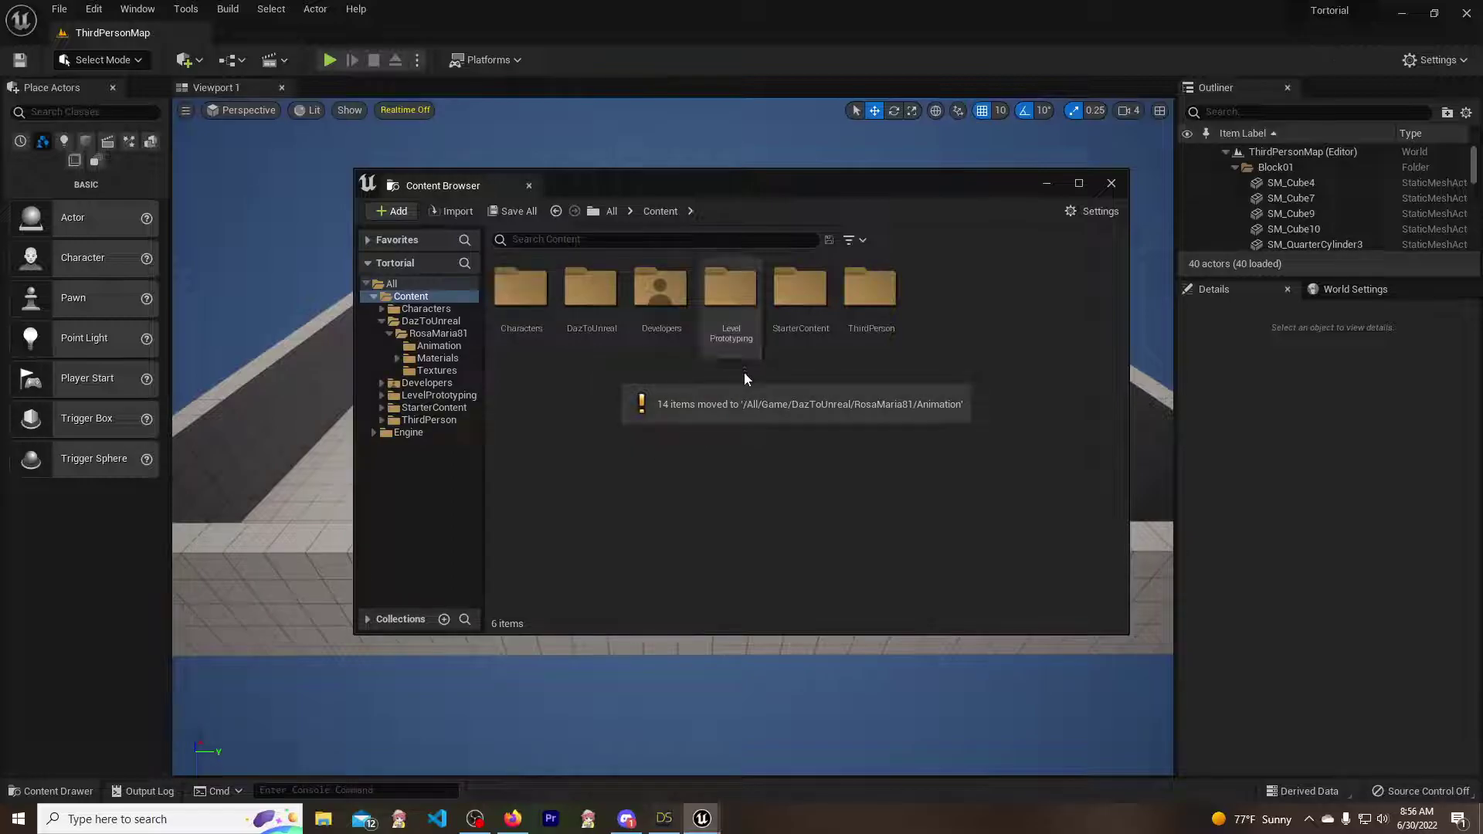
{"action": "left_click", "coordinate": [439, 346]}
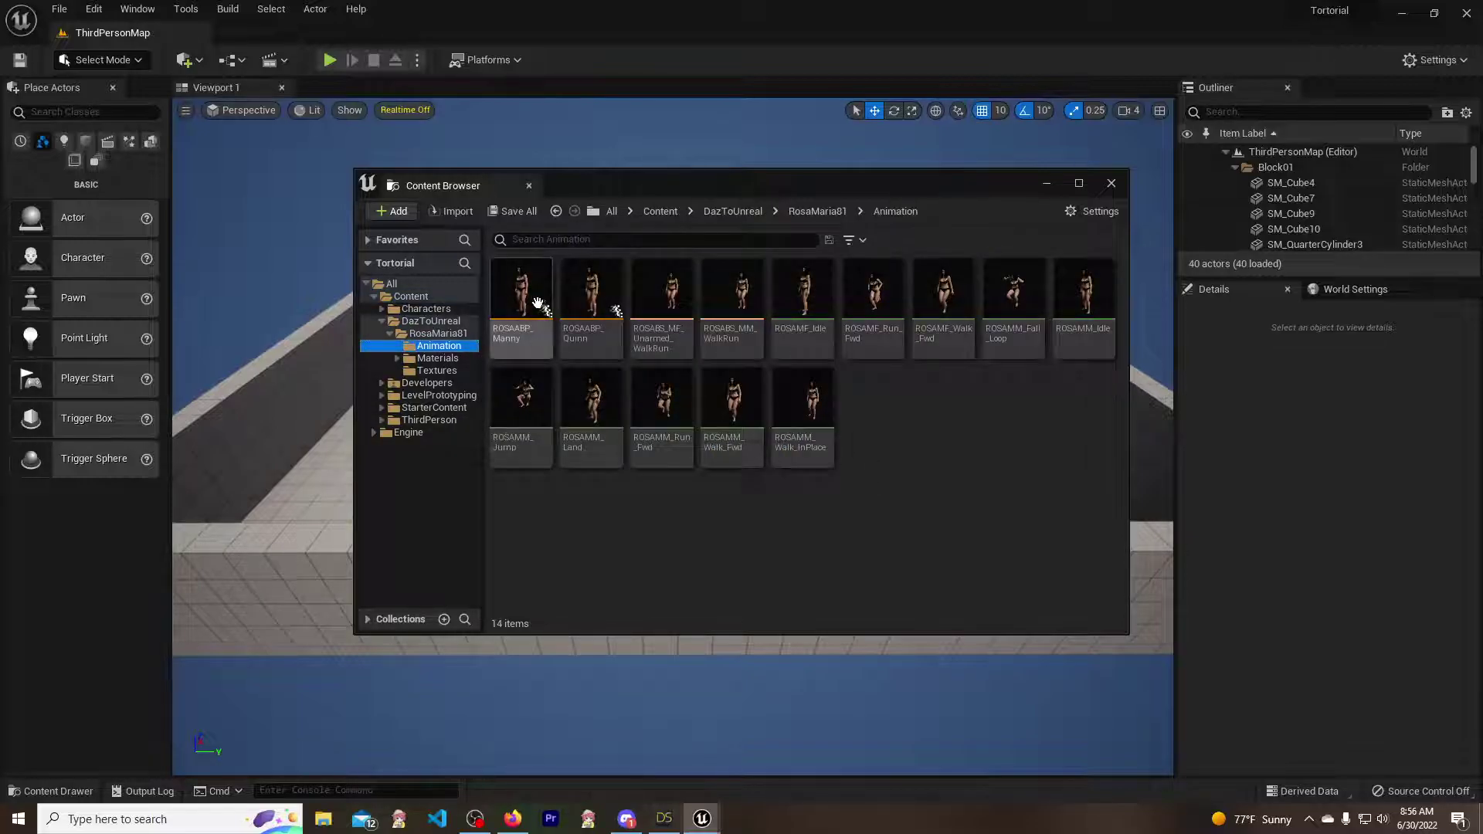
{"action": "left_click", "coordinate": [1111, 183]}
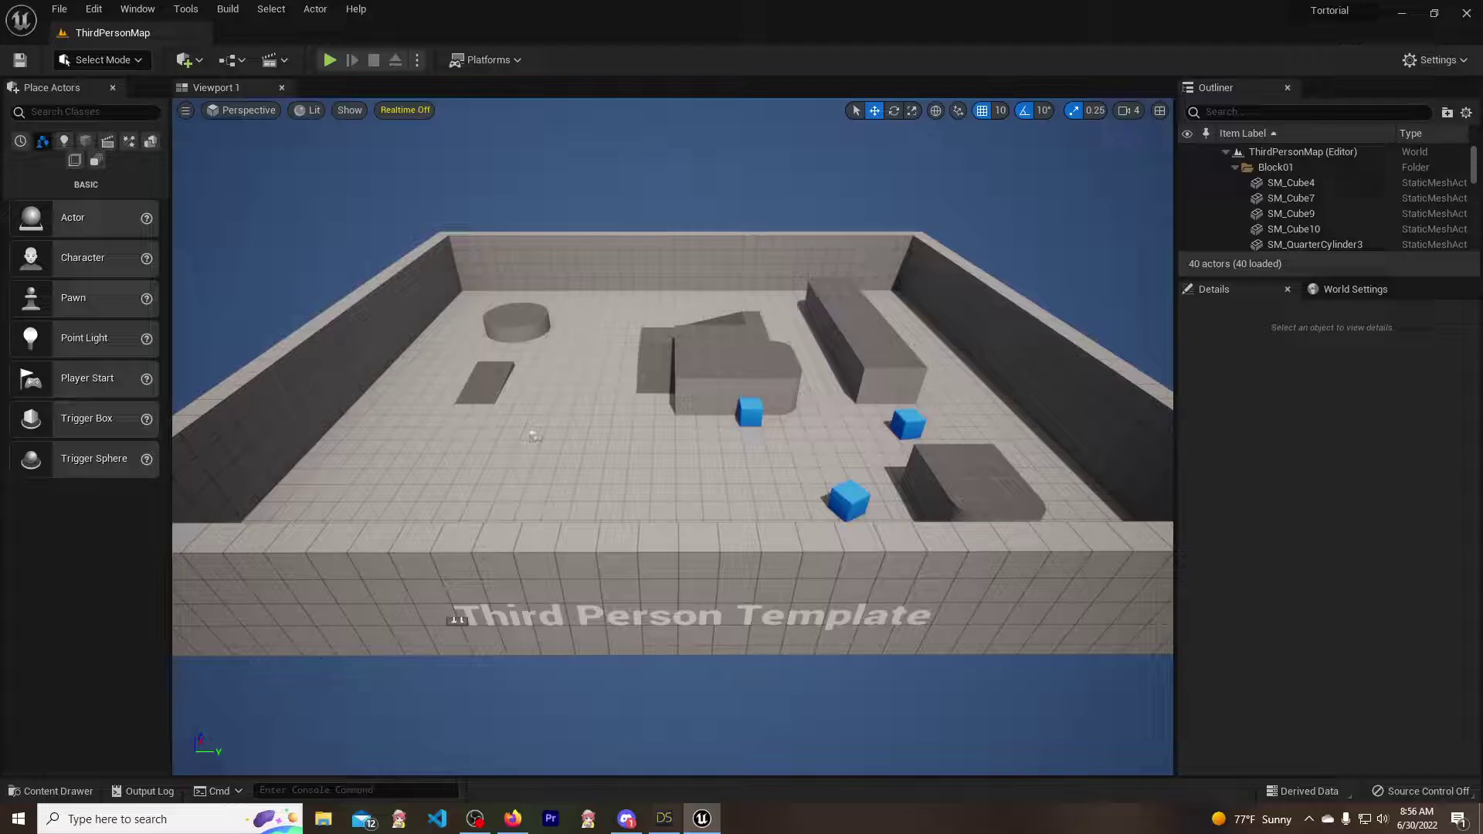
- Open BP_ThirdPersonCharacter from the ThirdPerson Blueprints folder and select the character mesh in its viewport
{"action": "left_click", "coordinate": [44, 793]}
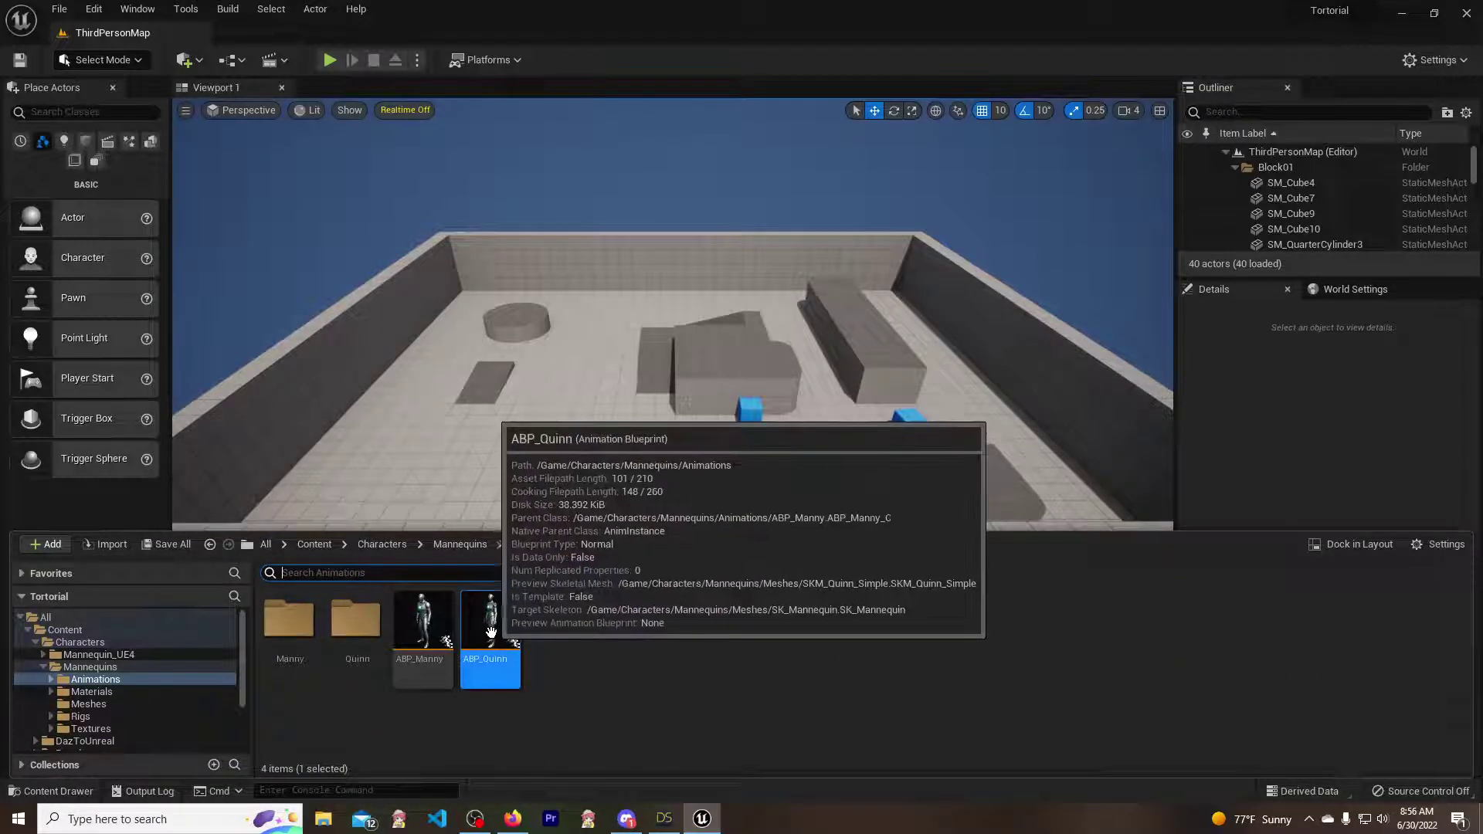
{"action": "scroll", "coordinate": [115, 731], "scroll_direction": "down", "scroll_amount": 3}
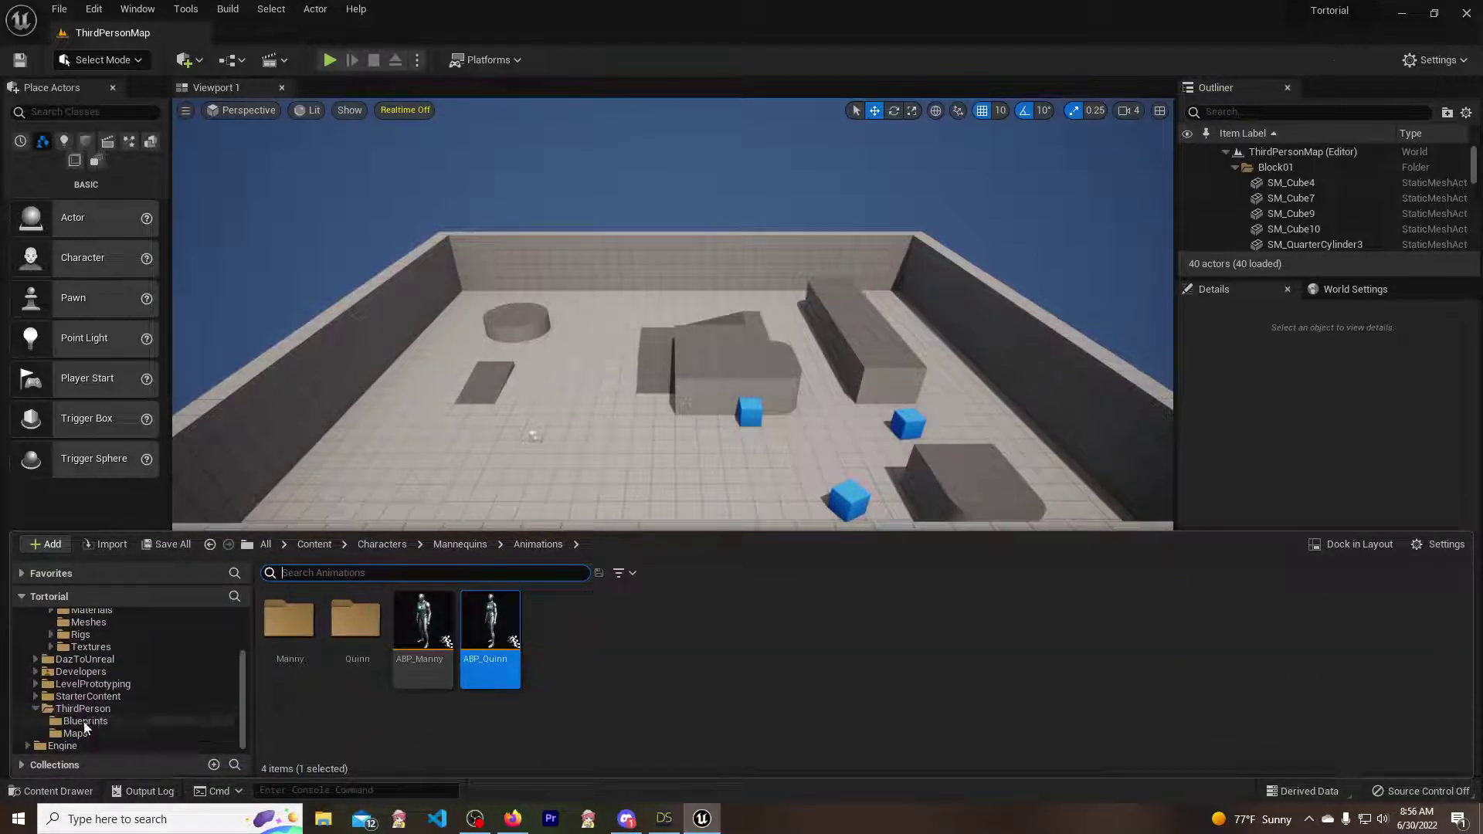
{"action": "left_click", "coordinate": [84, 723]}
{"action": "double_click", "coordinate": [288, 627]}
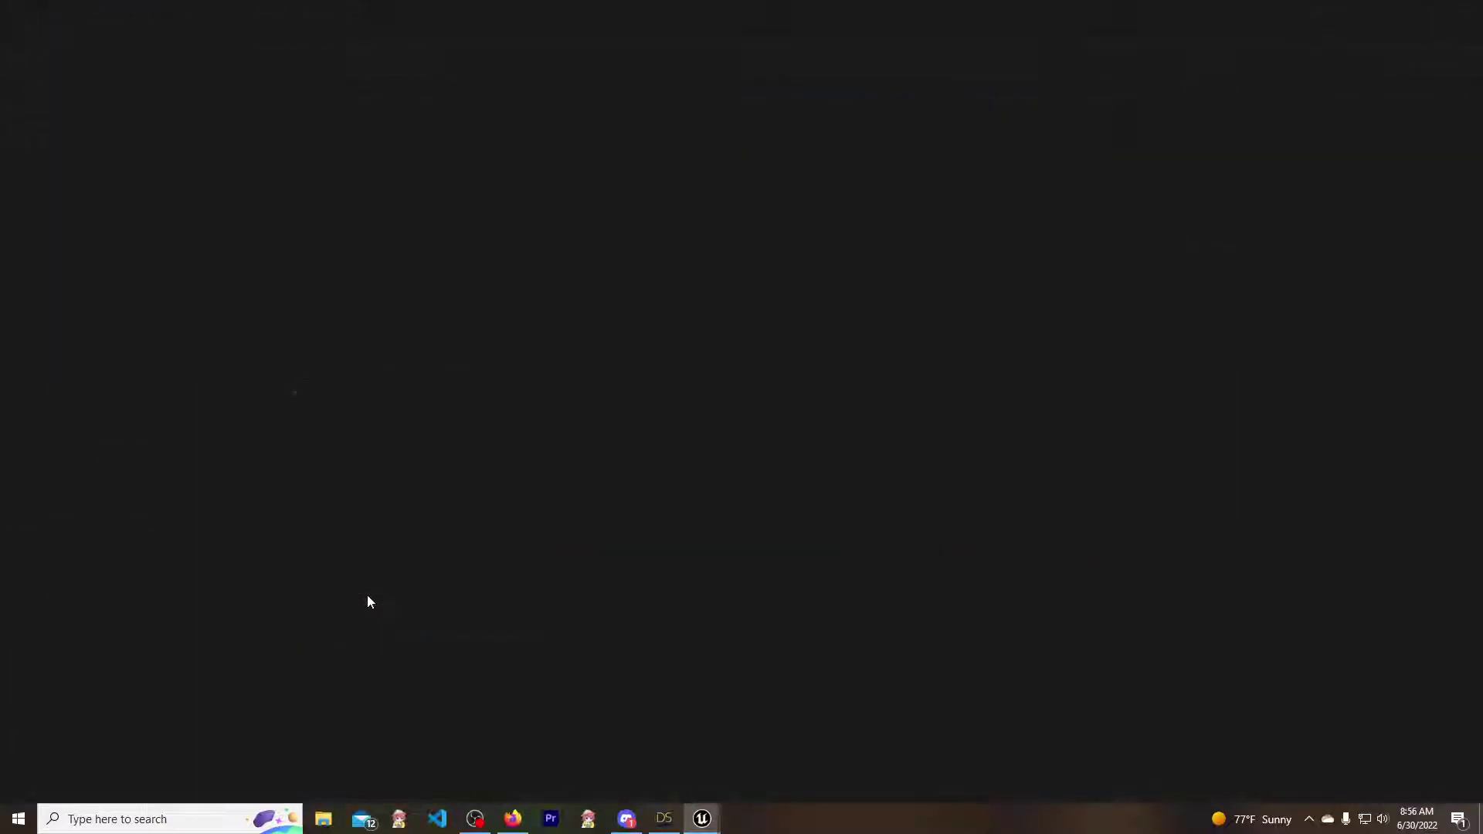
{"action": "left_click", "coordinate": [303, 87]}
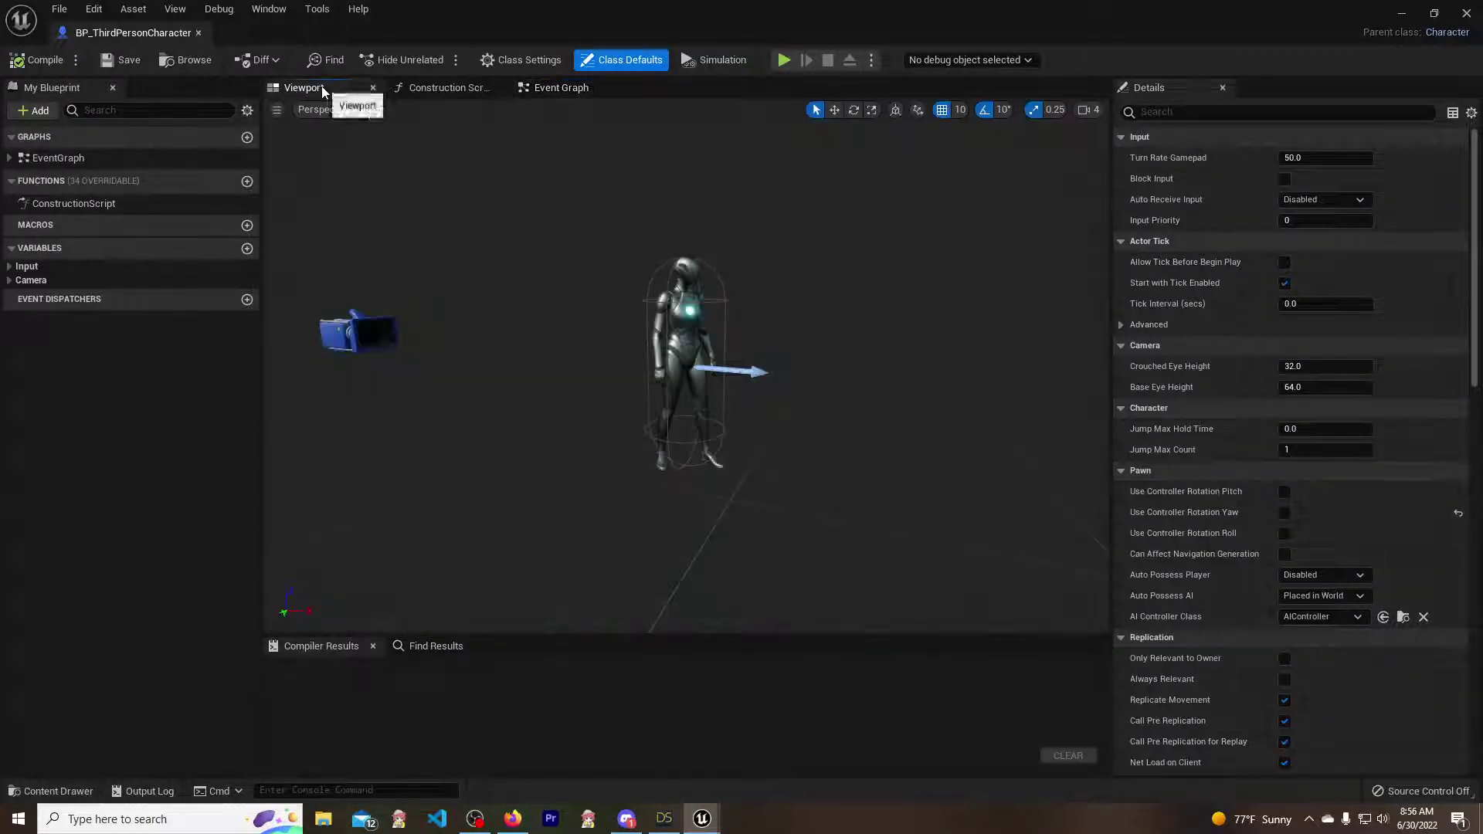
{"action": "left_click", "coordinate": [688, 341]}
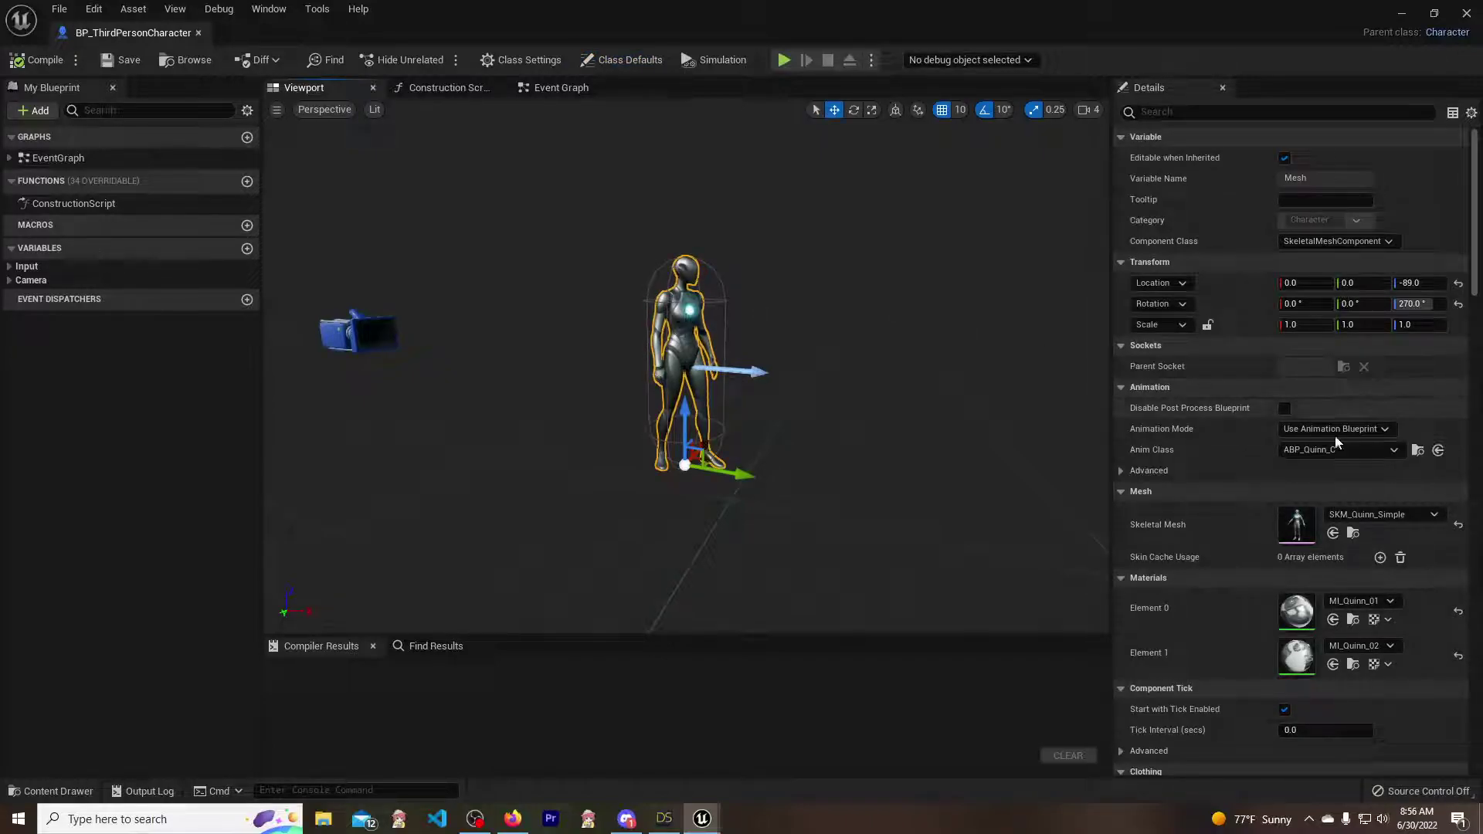
- Set the character mesh's Skeletal Mesh to RosaMaria81 and its Anim Class to ROSAABP_Quinn
{"action": "left_click", "coordinate": [1398, 515]}
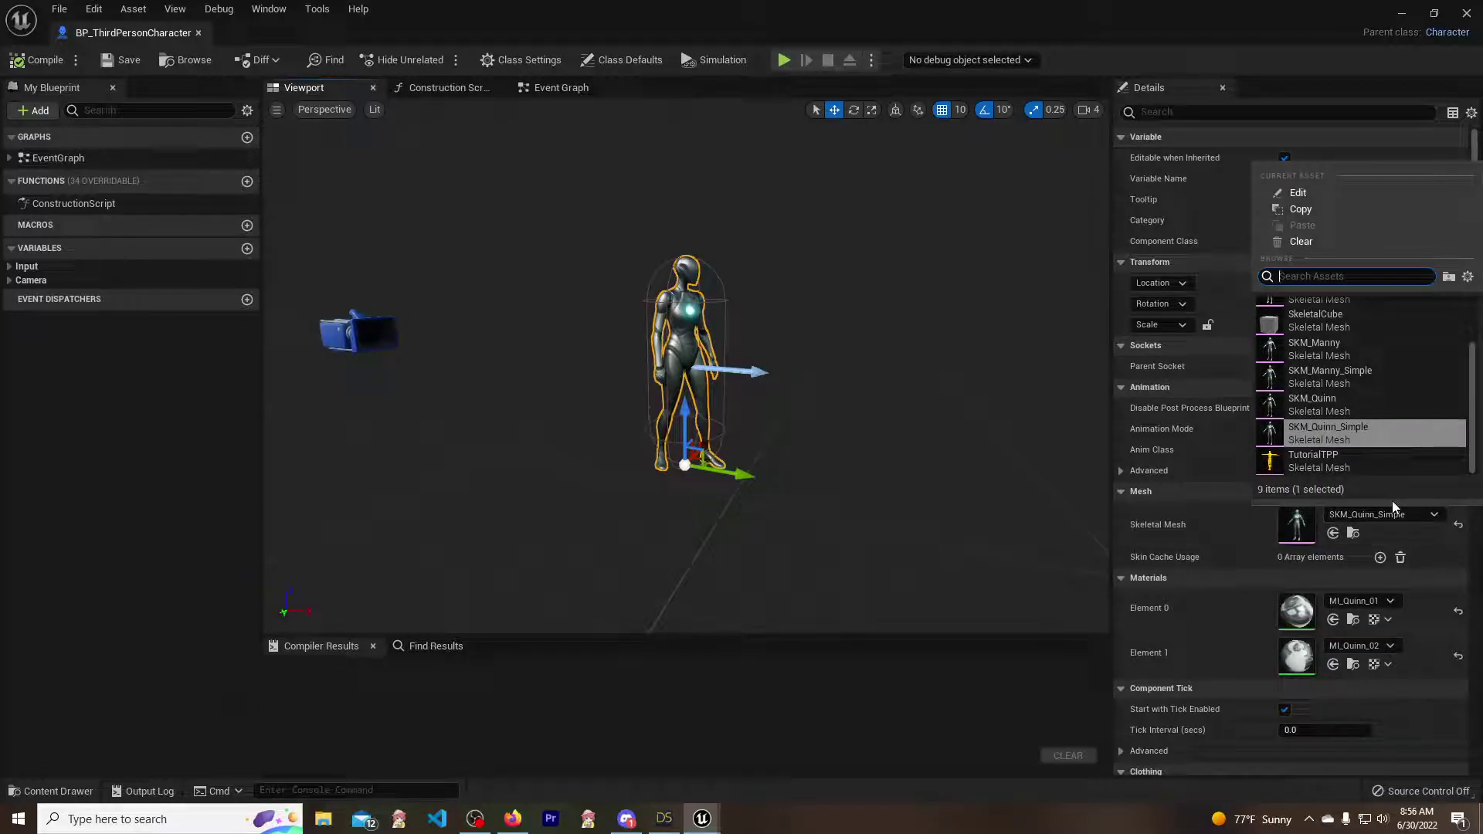
{"action": "scroll", "coordinate": [1384, 447], "scroll_direction": "up", "scroll_amount": 3}
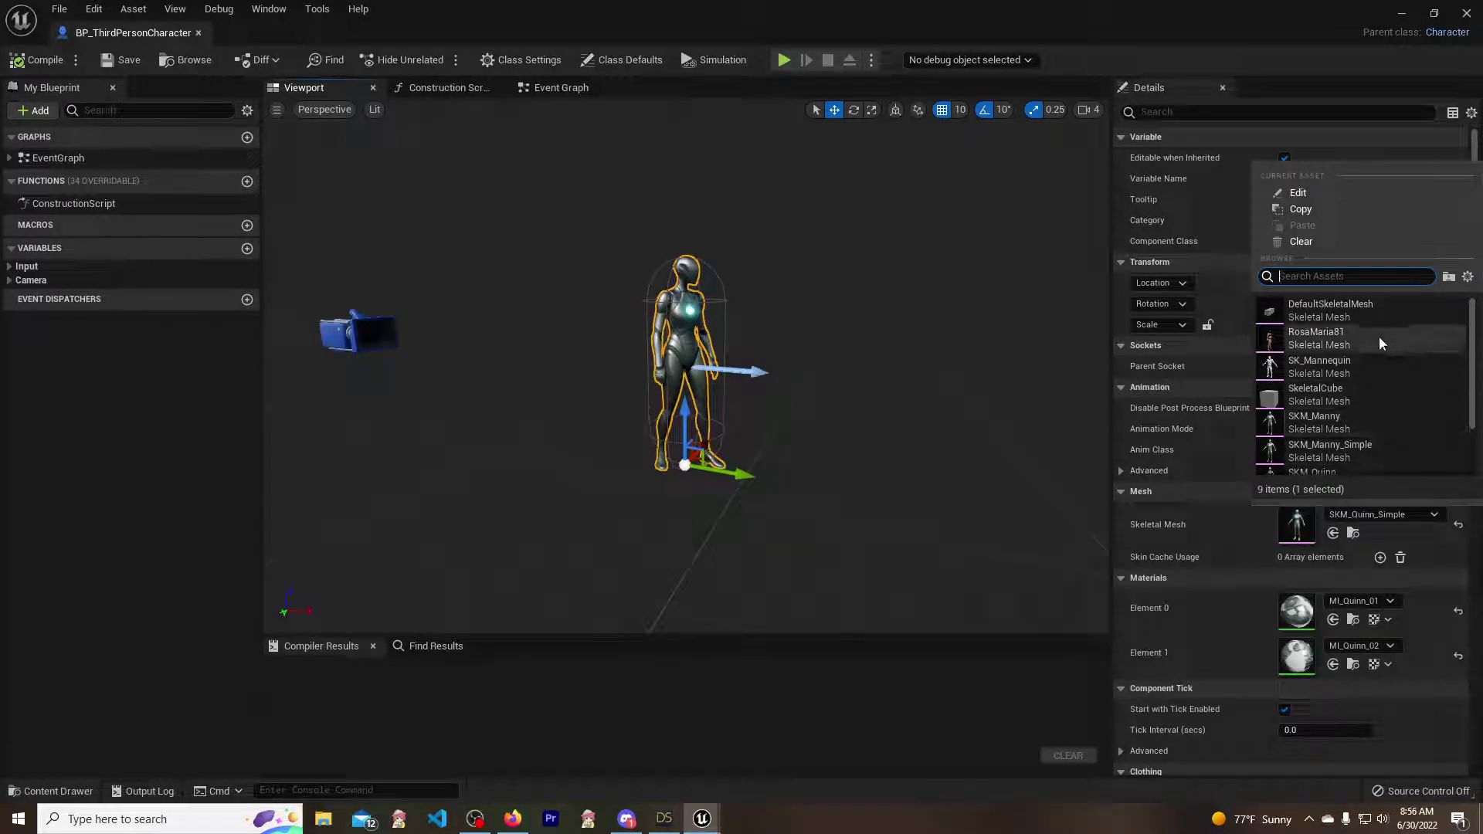
{"action": "scroll", "coordinate": [1380, 354], "scroll_direction": "down", "scroll_amount": 2}
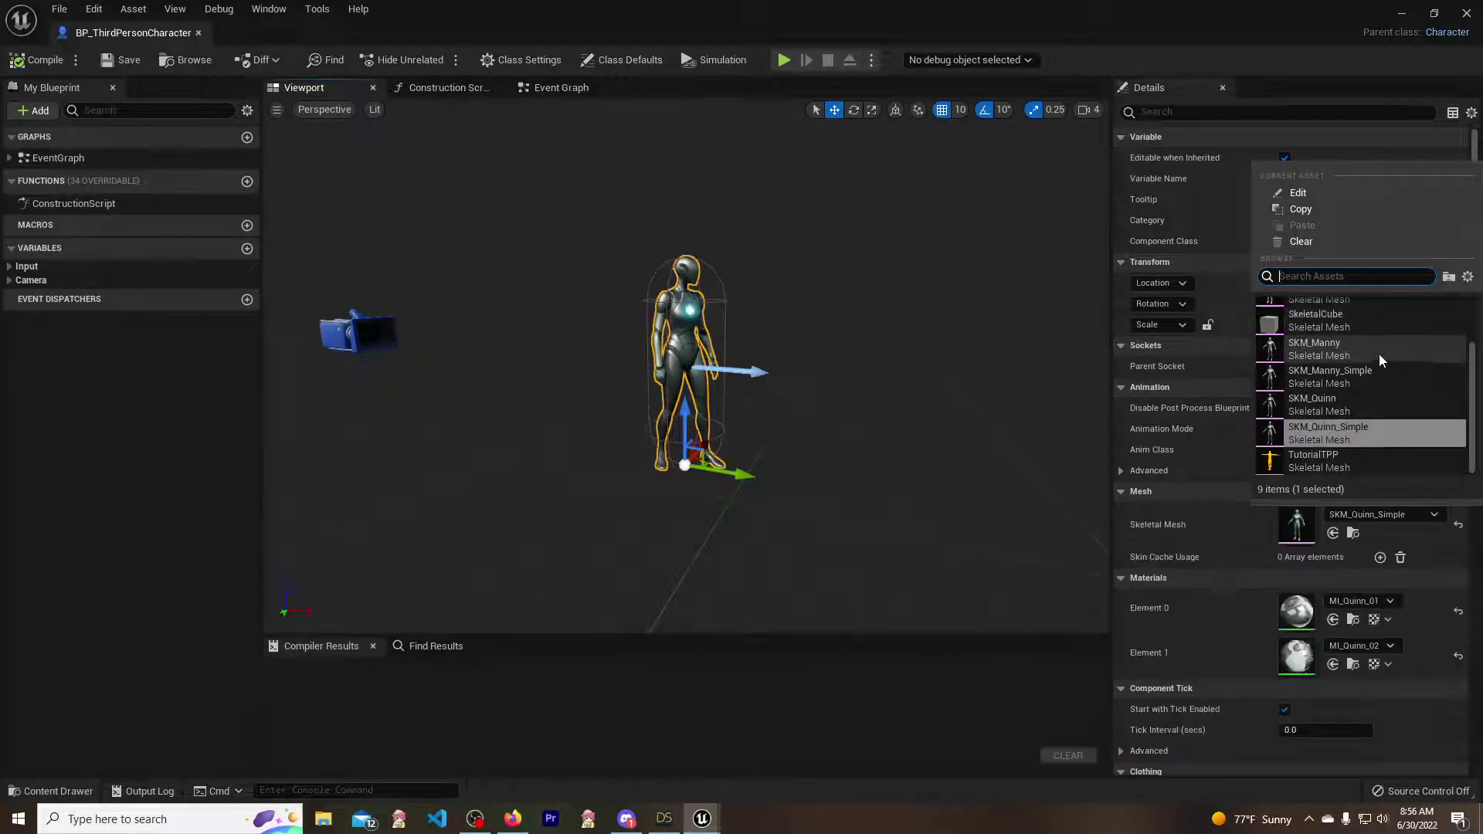
{"action": "scroll", "coordinate": [1366, 393], "scroll_direction": "up", "scroll_amount": 2}
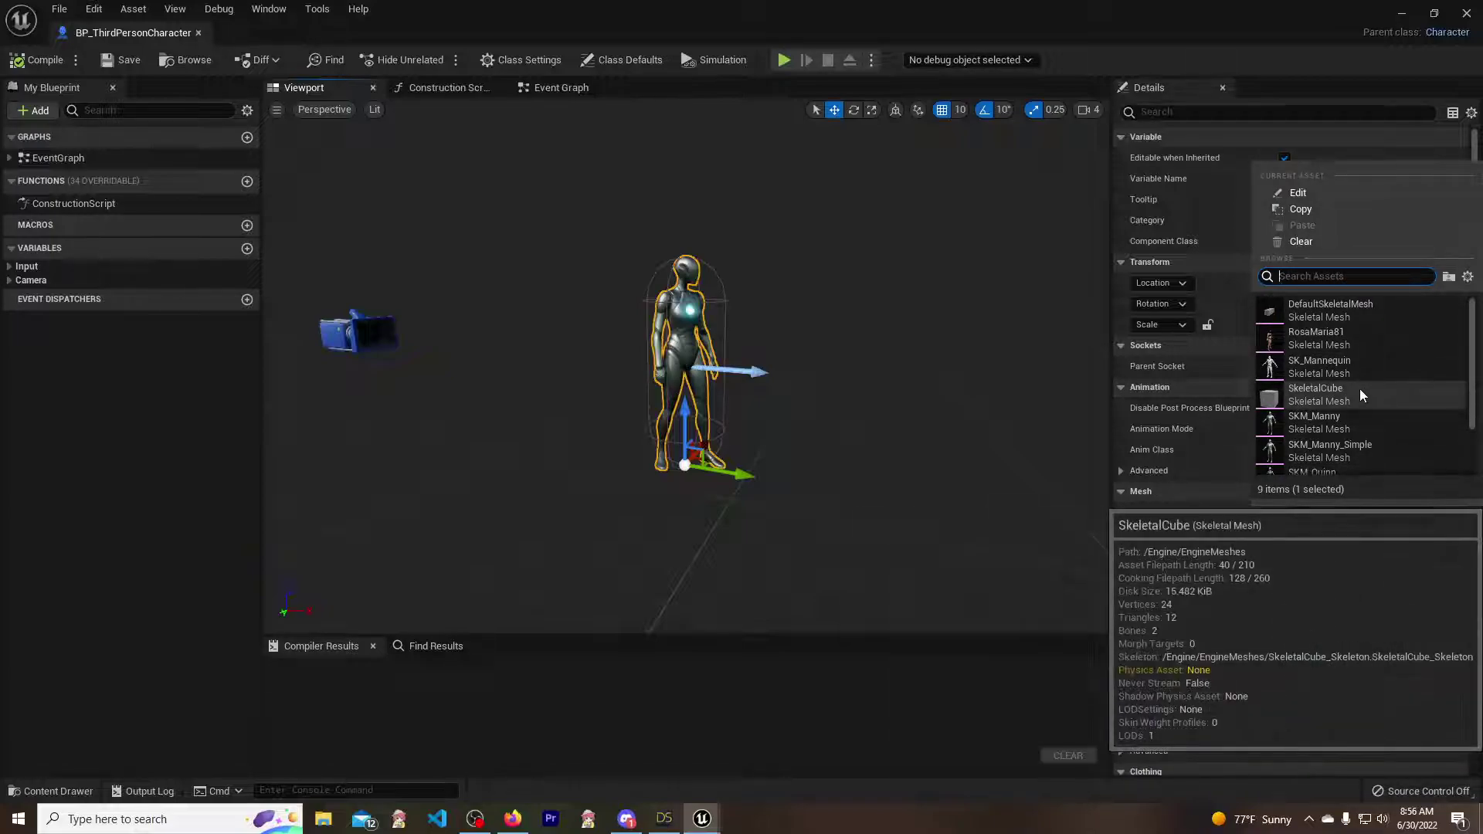
{"action": "left_click", "coordinate": [1350, 342]}
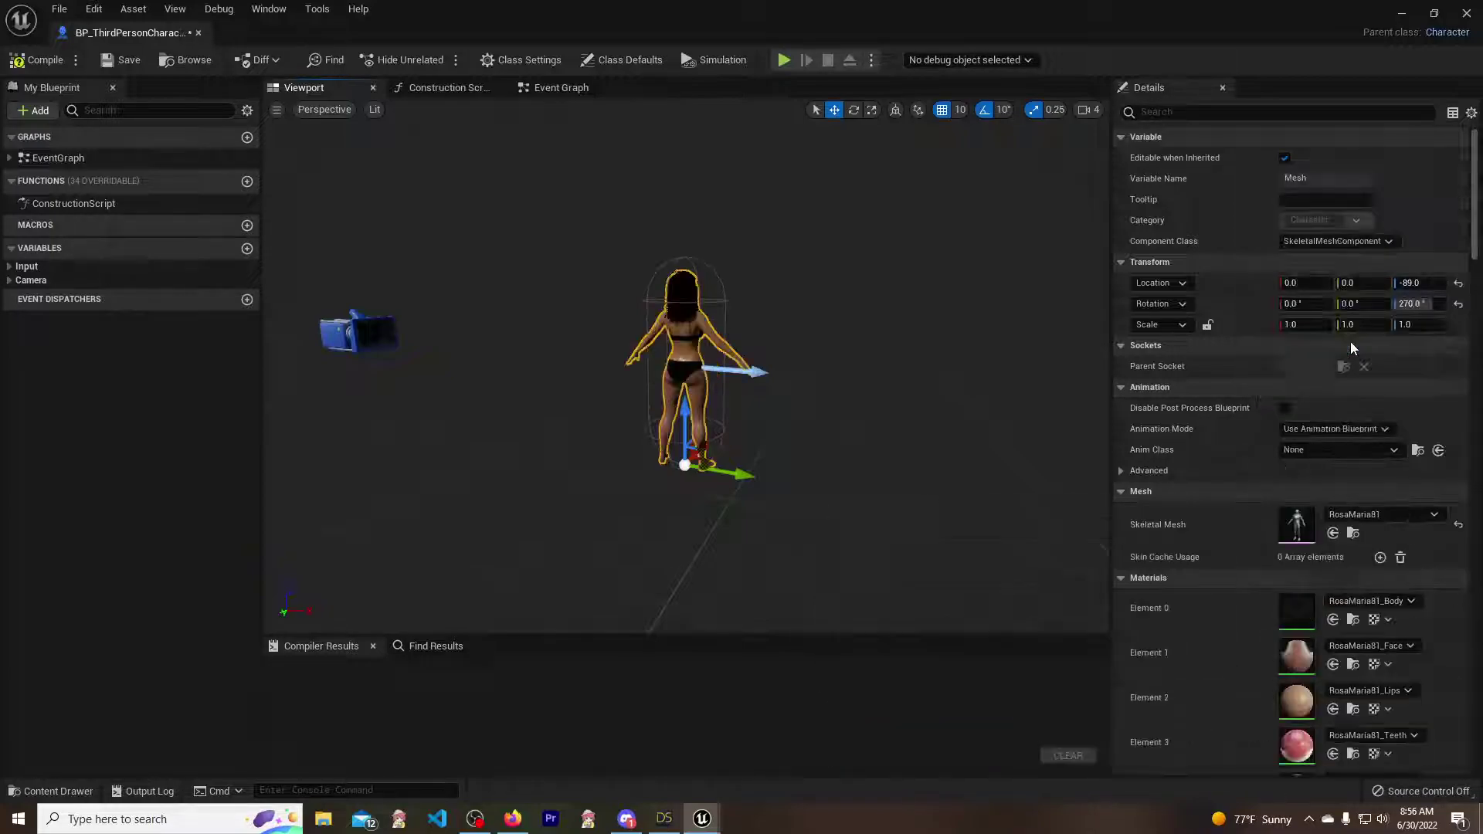
{"action": "left_click", "coordinate": [1318, 451]}
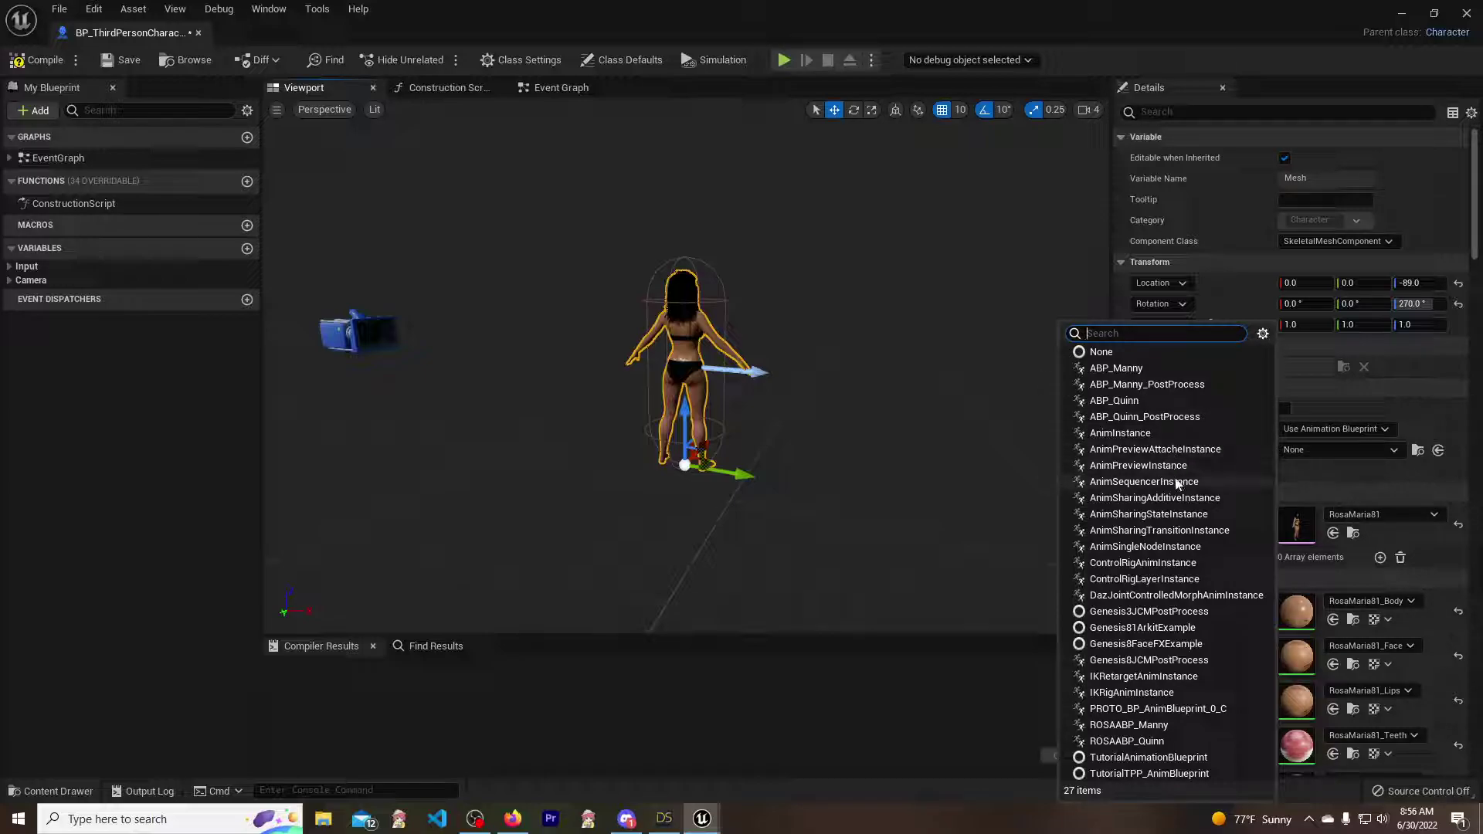
{"action": "left_click", "coordinate": [1128, 741]}
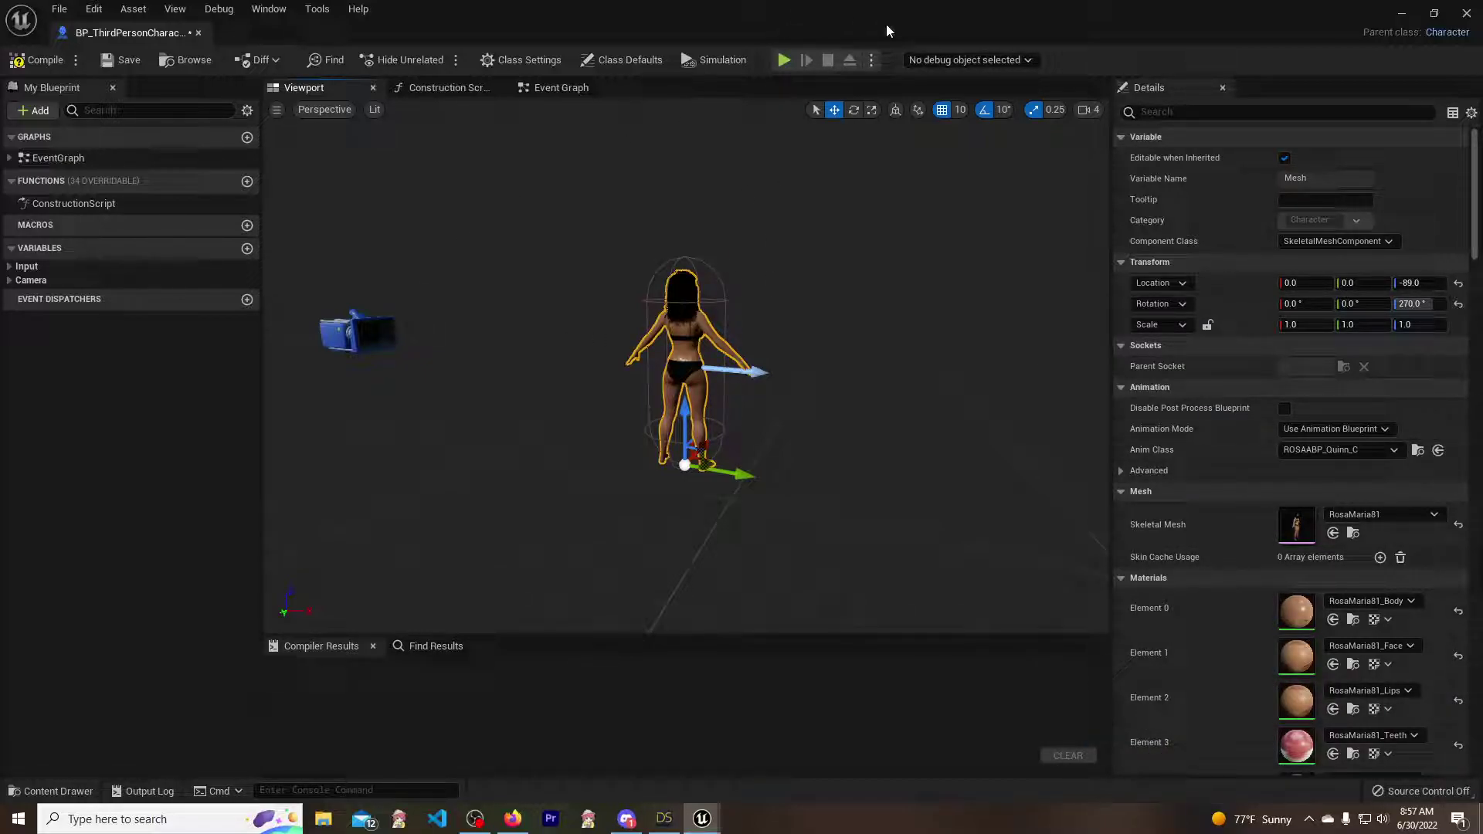
- Rotate the character mesh around its vertical axis to about 360°, and compile, save and close the blueprint
{"action": "left_click", "coordinate": [853, 110]}
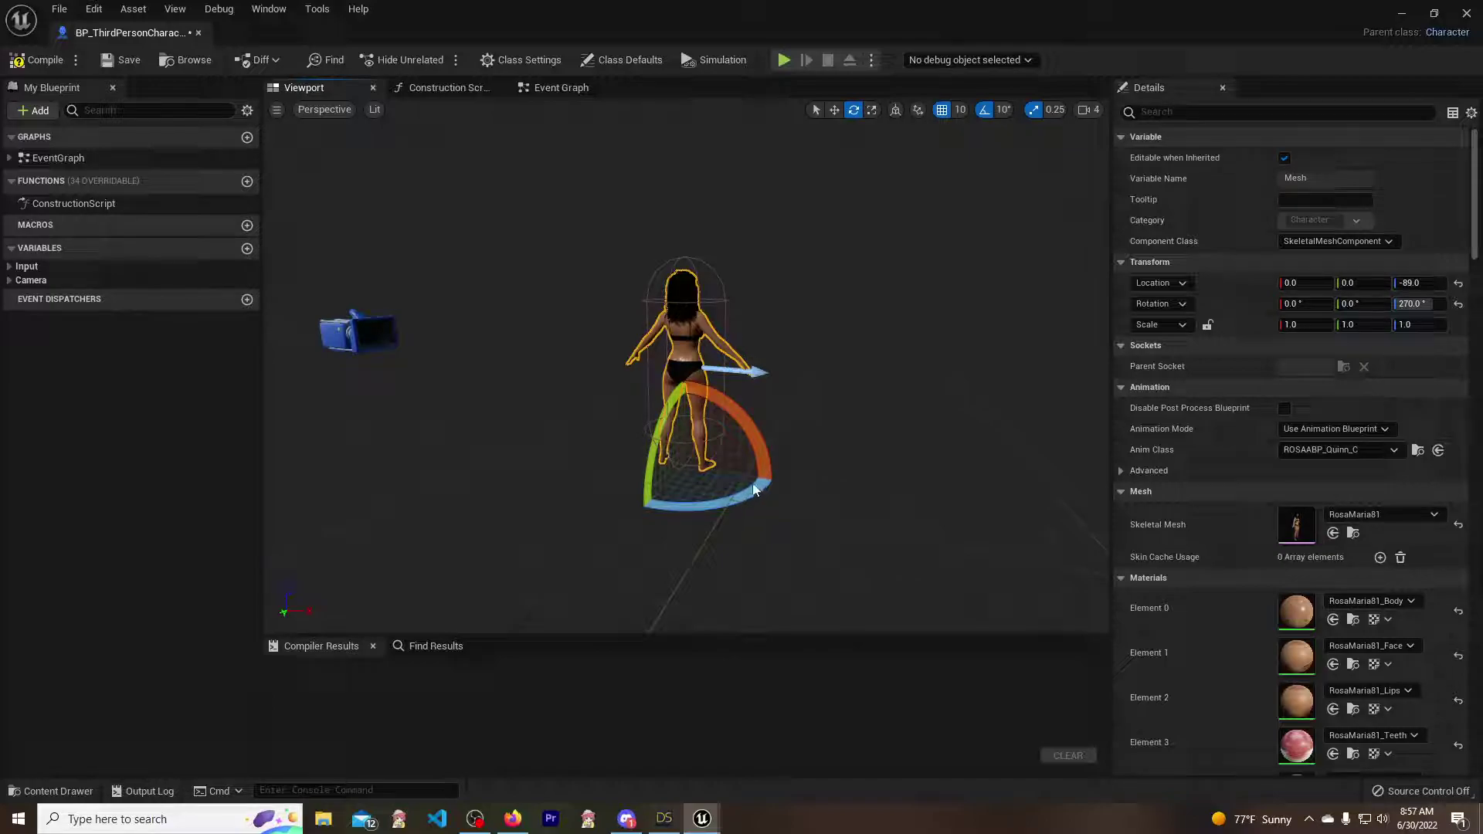
{"action": "left_click_drag", "start_coordinate": [736, 497], "coordinate": [777, 482]}
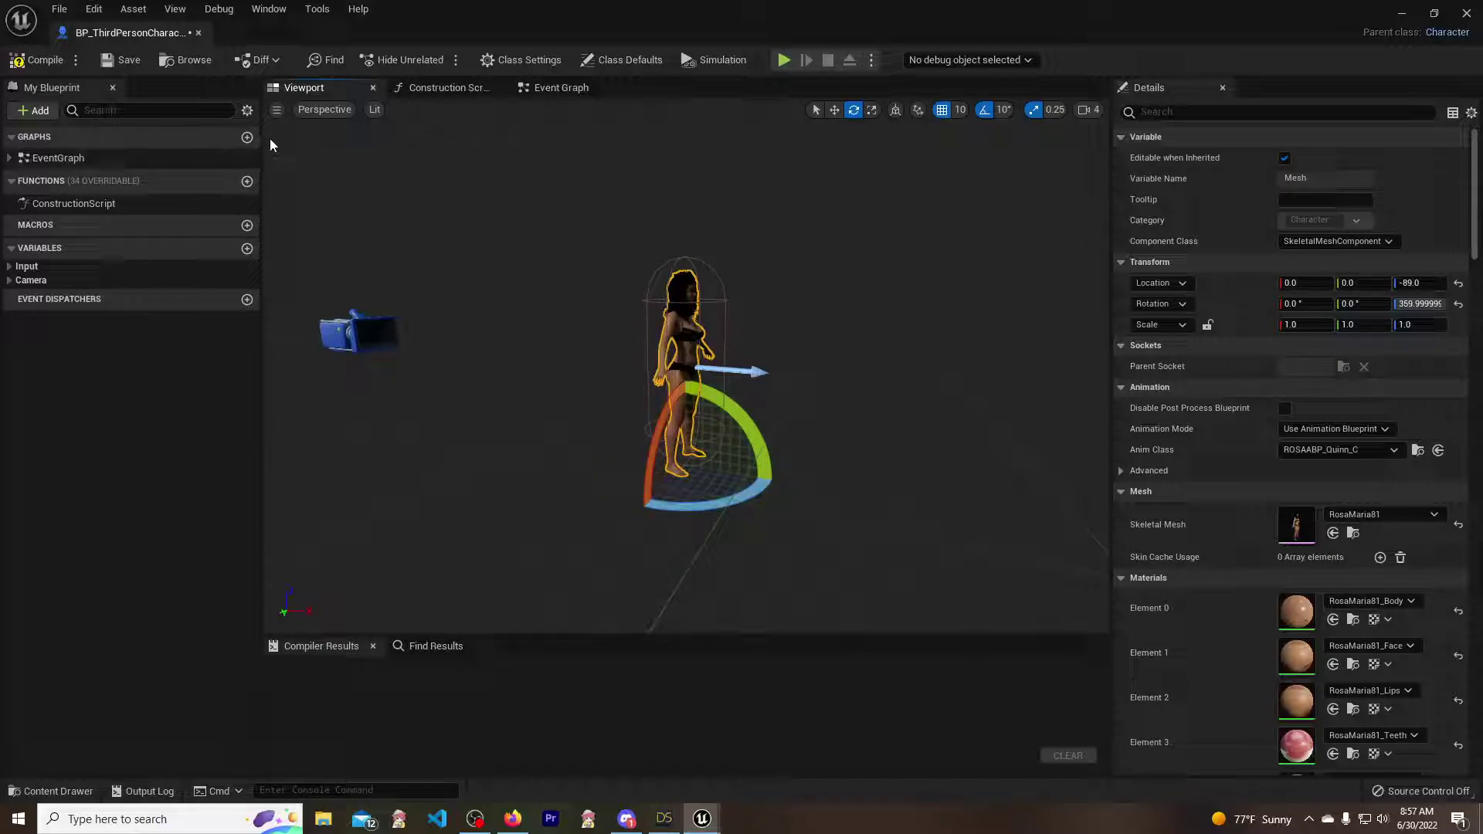
{"action": "left_click", "coordinate": [33, 66]}
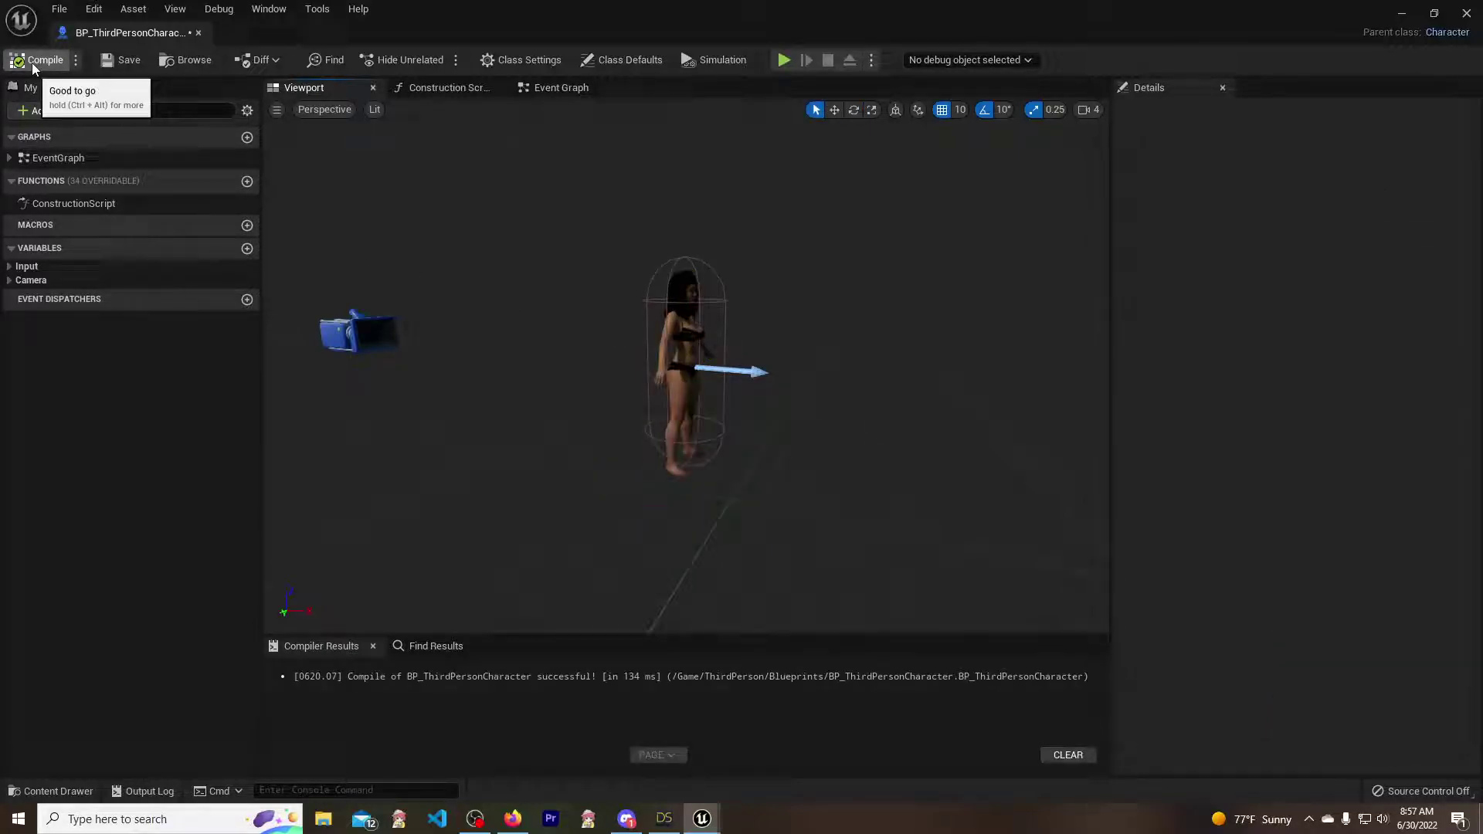
{"action": "left_click", "coordinate": [119, 63]}
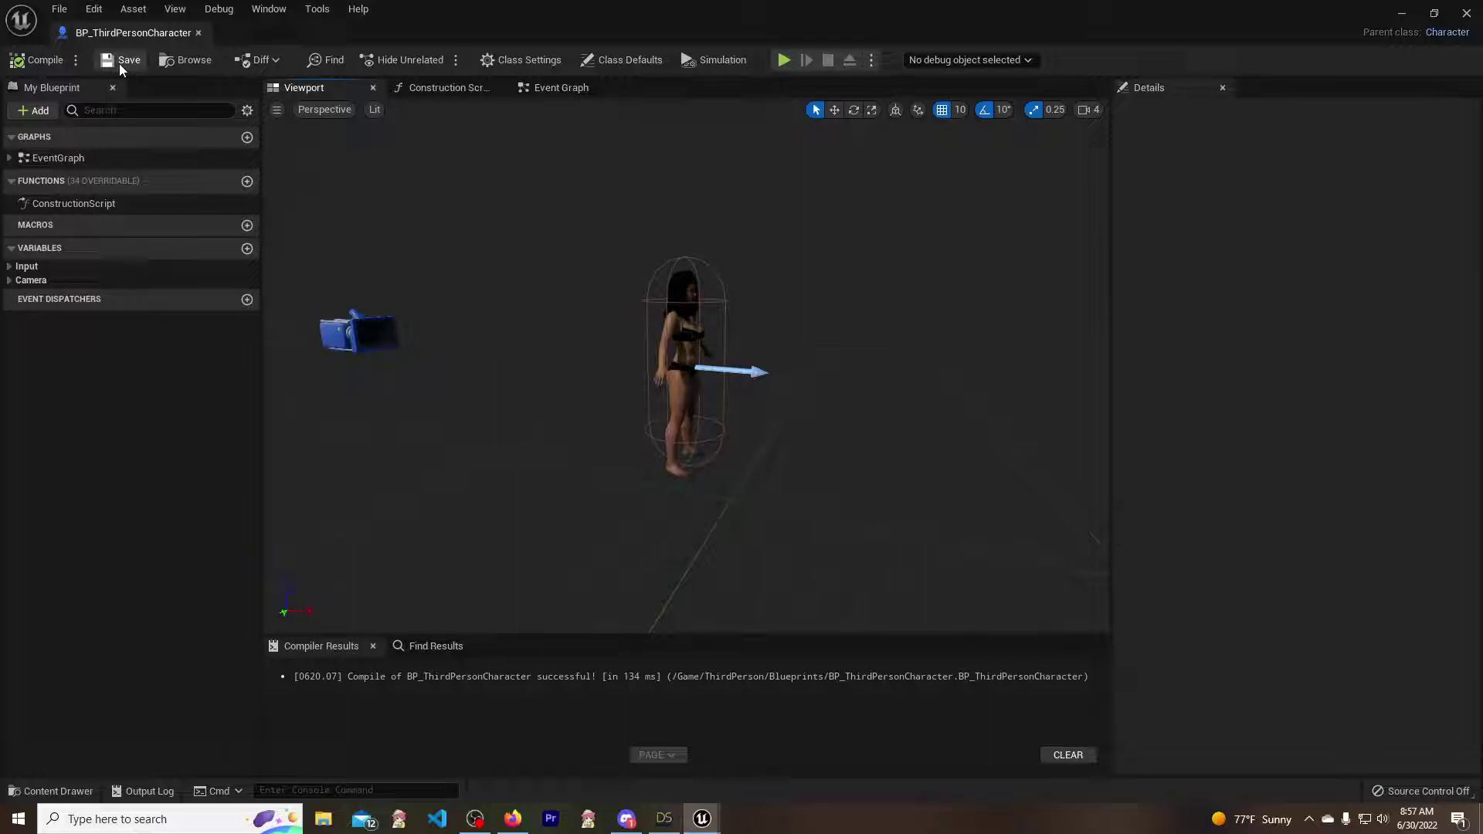
{"action": "left_click", "coordinate": [200, 32]}
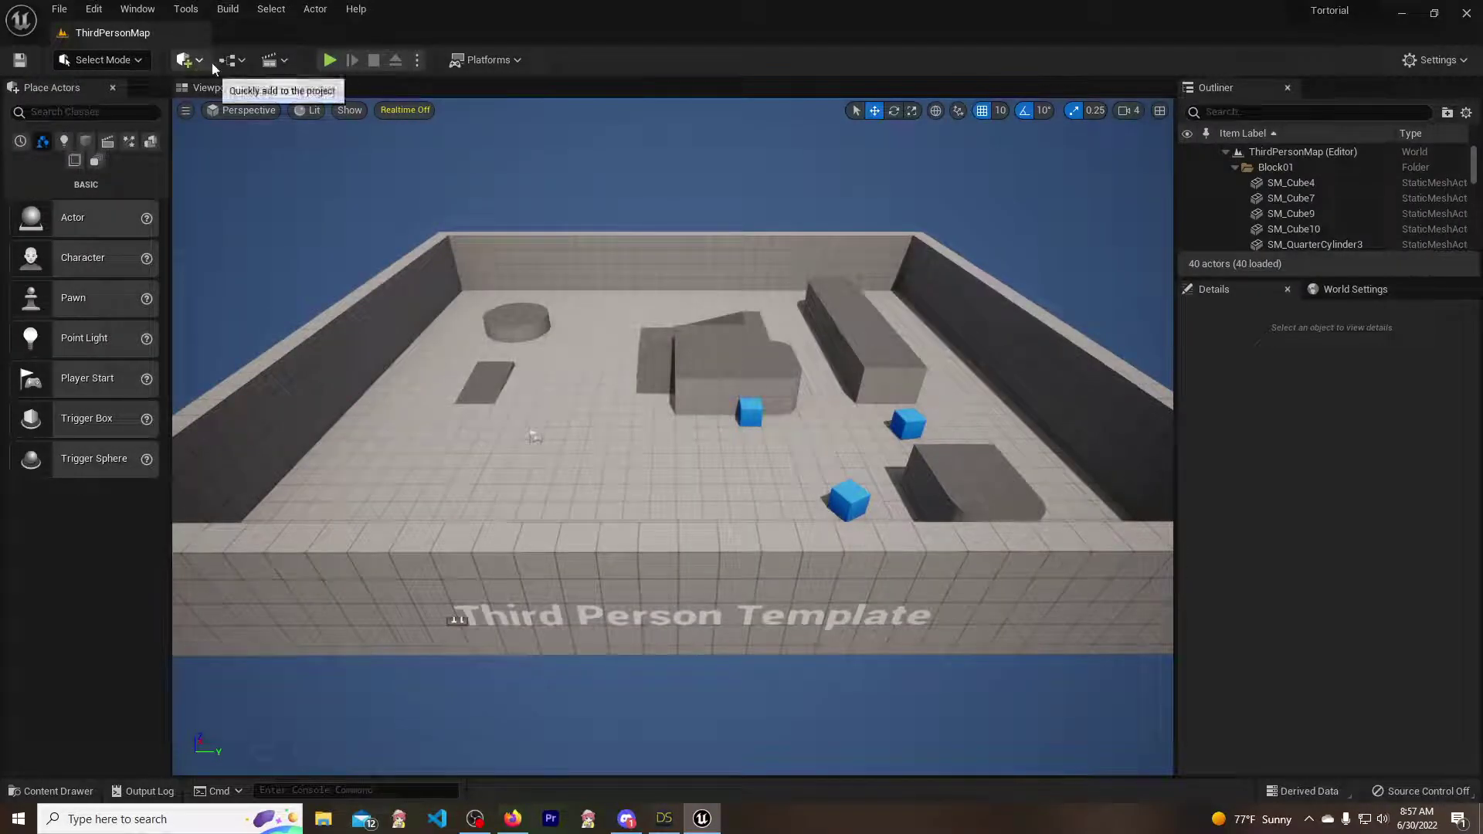
- Play the level, run the character forward to check its facing direction, and stop playing
{"action": "left_click", "coordinate": [328, 61]}
{"action": "key", "text": "w"}
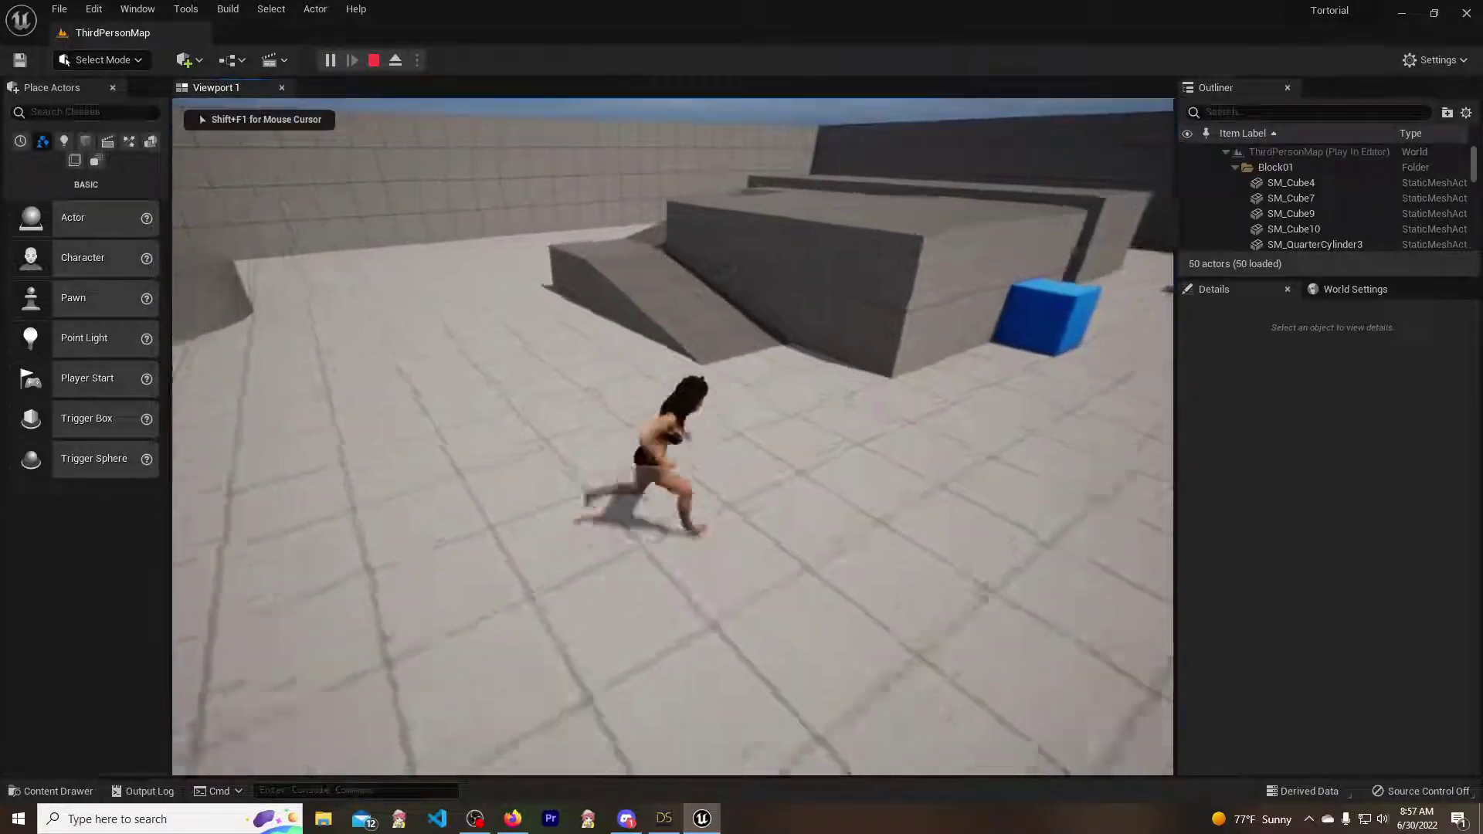
{"action": "key", "text": "w"}
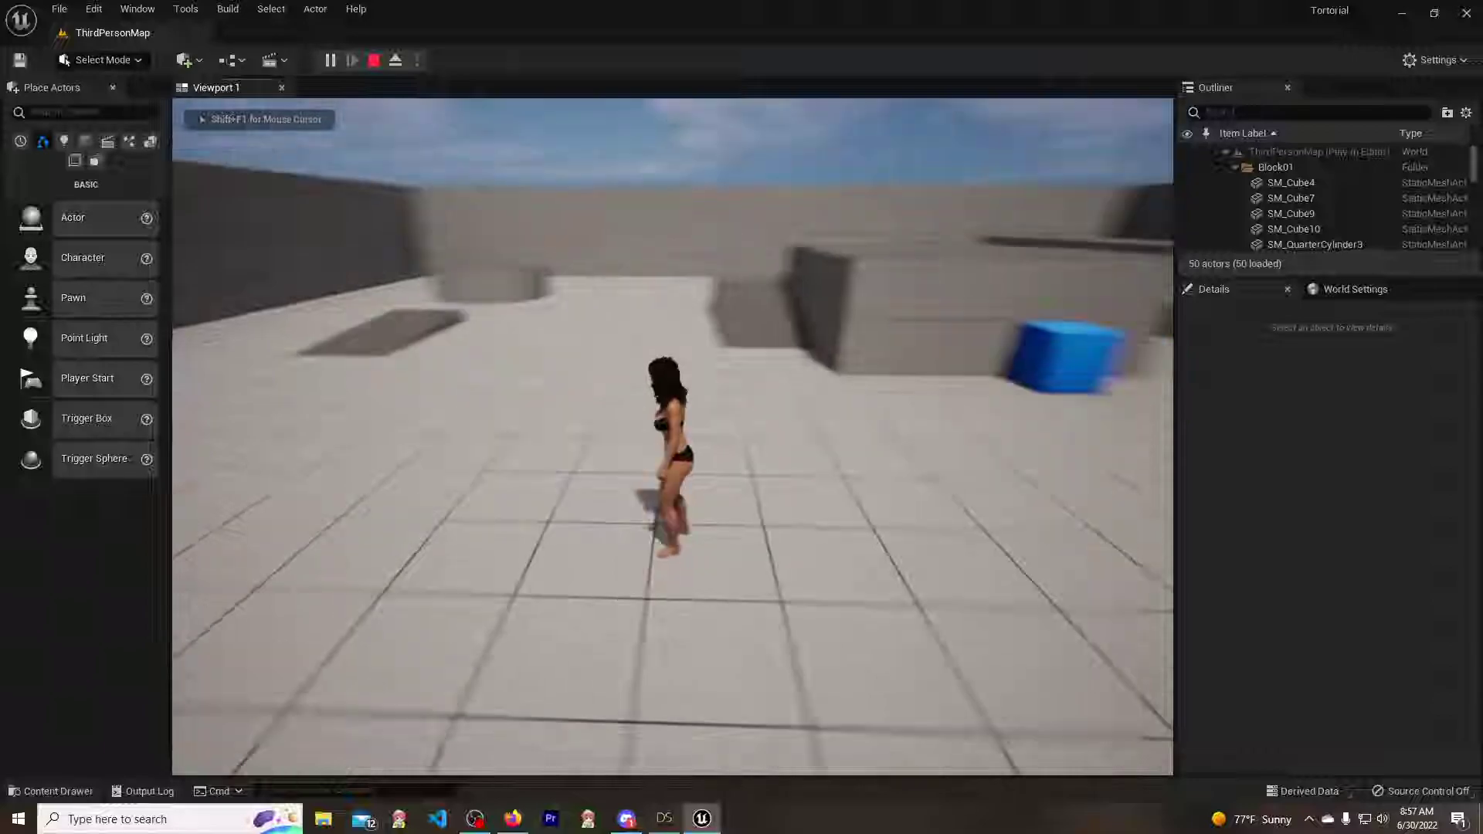
{"action": "key", "text": "Escape"}
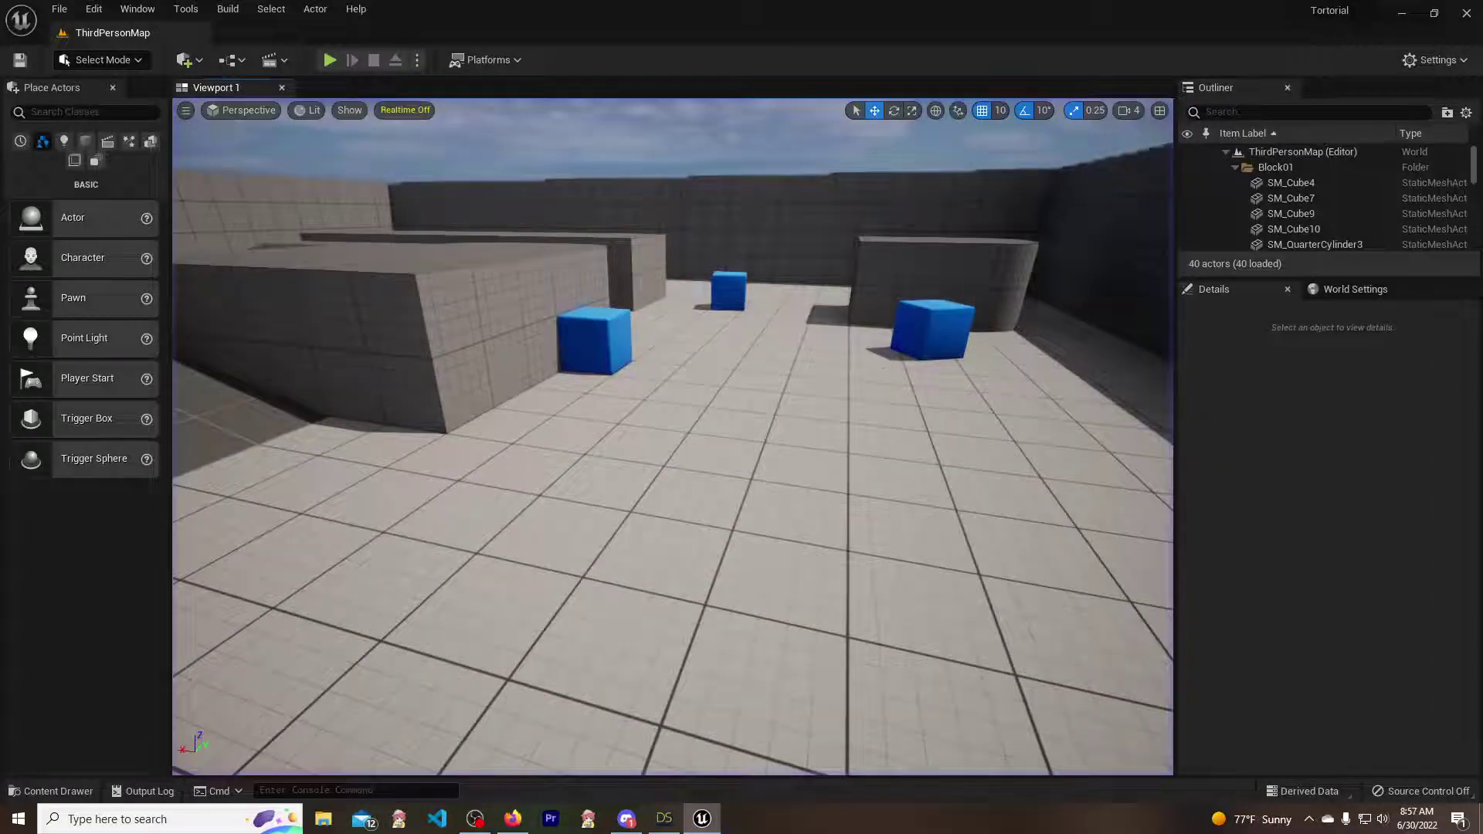
- Reopen BP_ThirdPersonCharacter, rotate the character mesh around its vertical axis to 270°, and compile, save and close the blueprint
{"action": "left_click", "coordinate": [51, 791]}
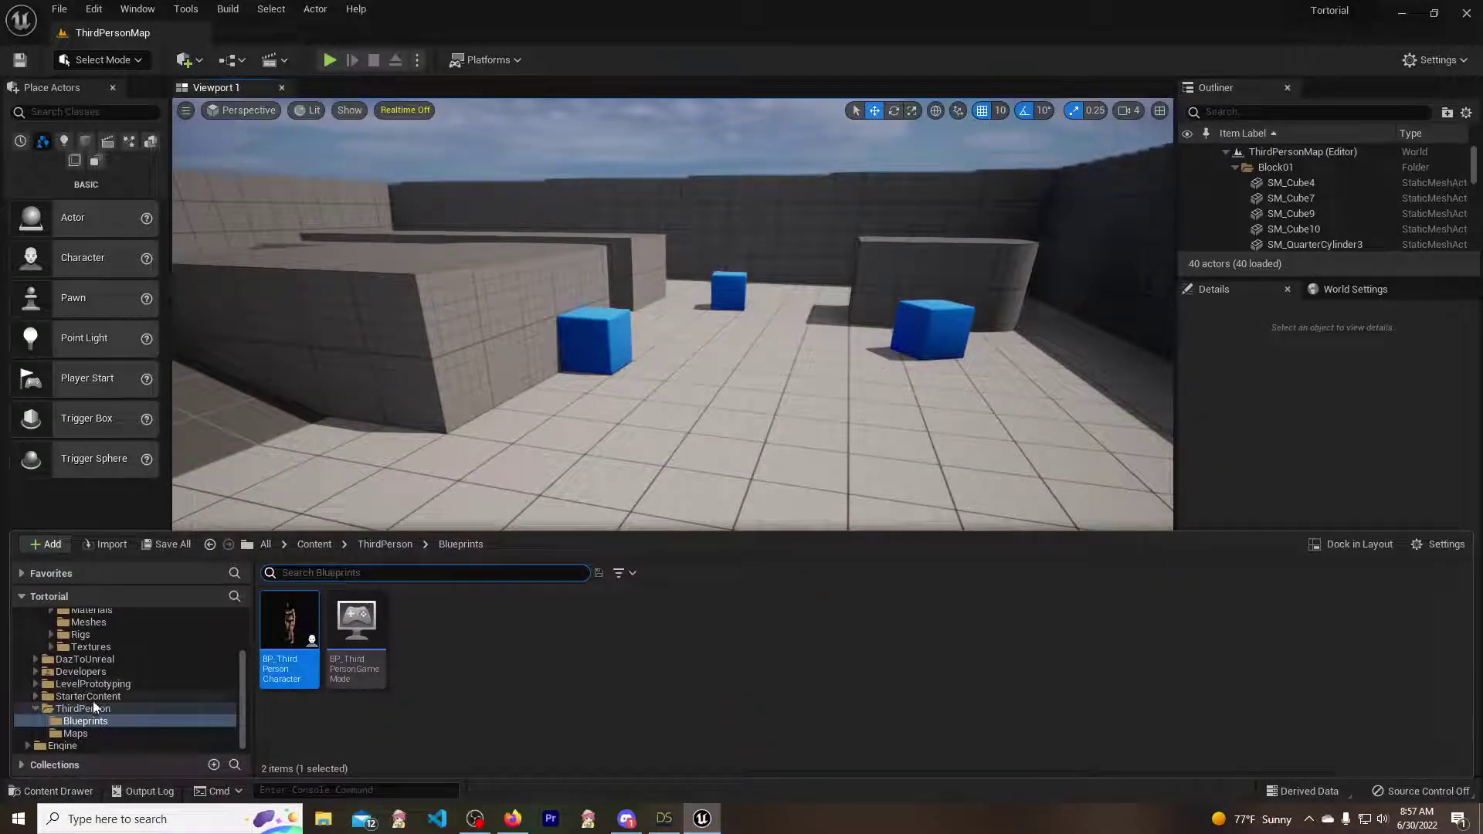
{"action": "double_click", "coordinate": [292, 632]}
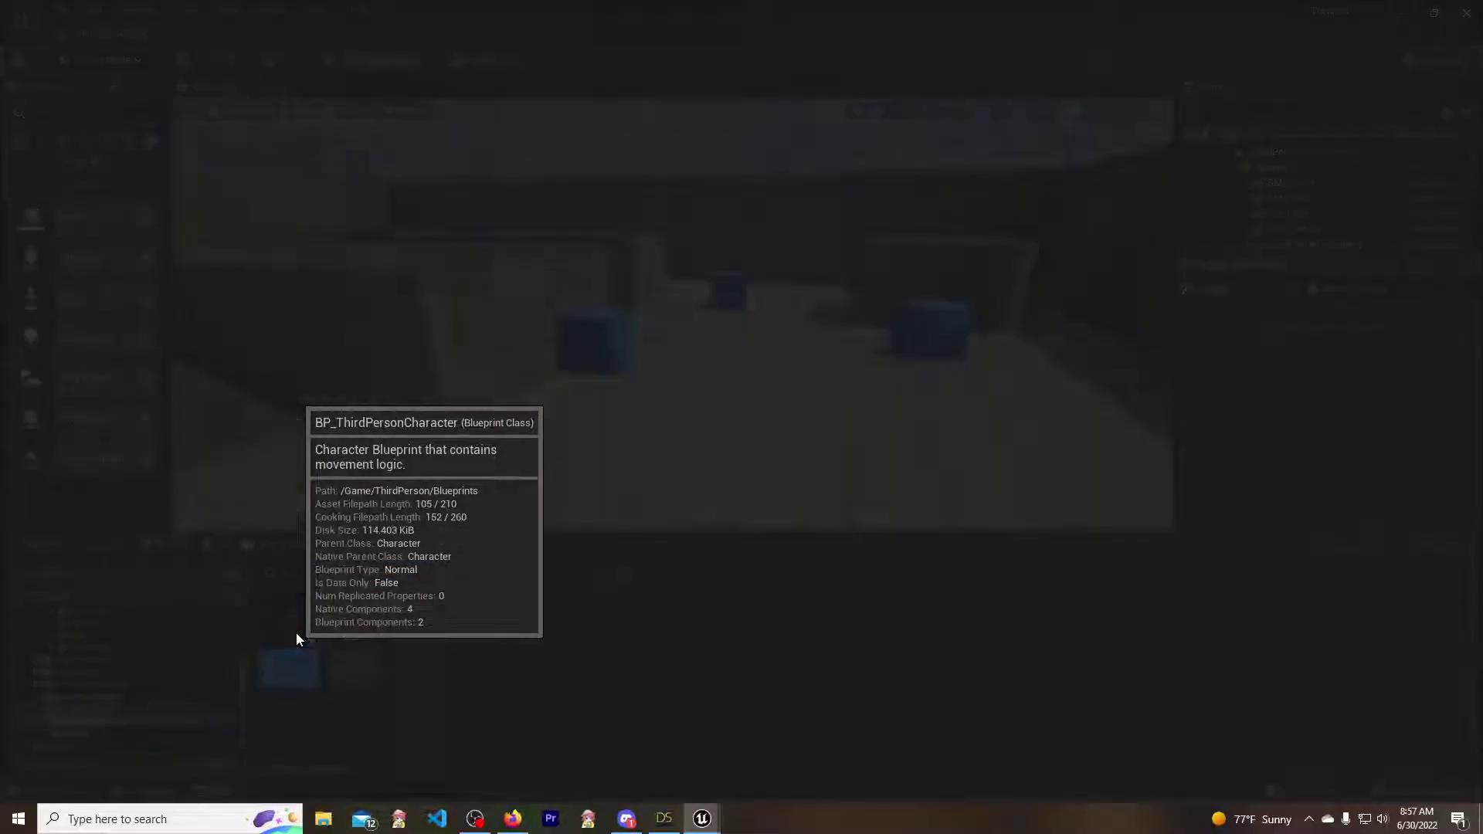
{"action": "left_click", "coordinate": [303, 87]}
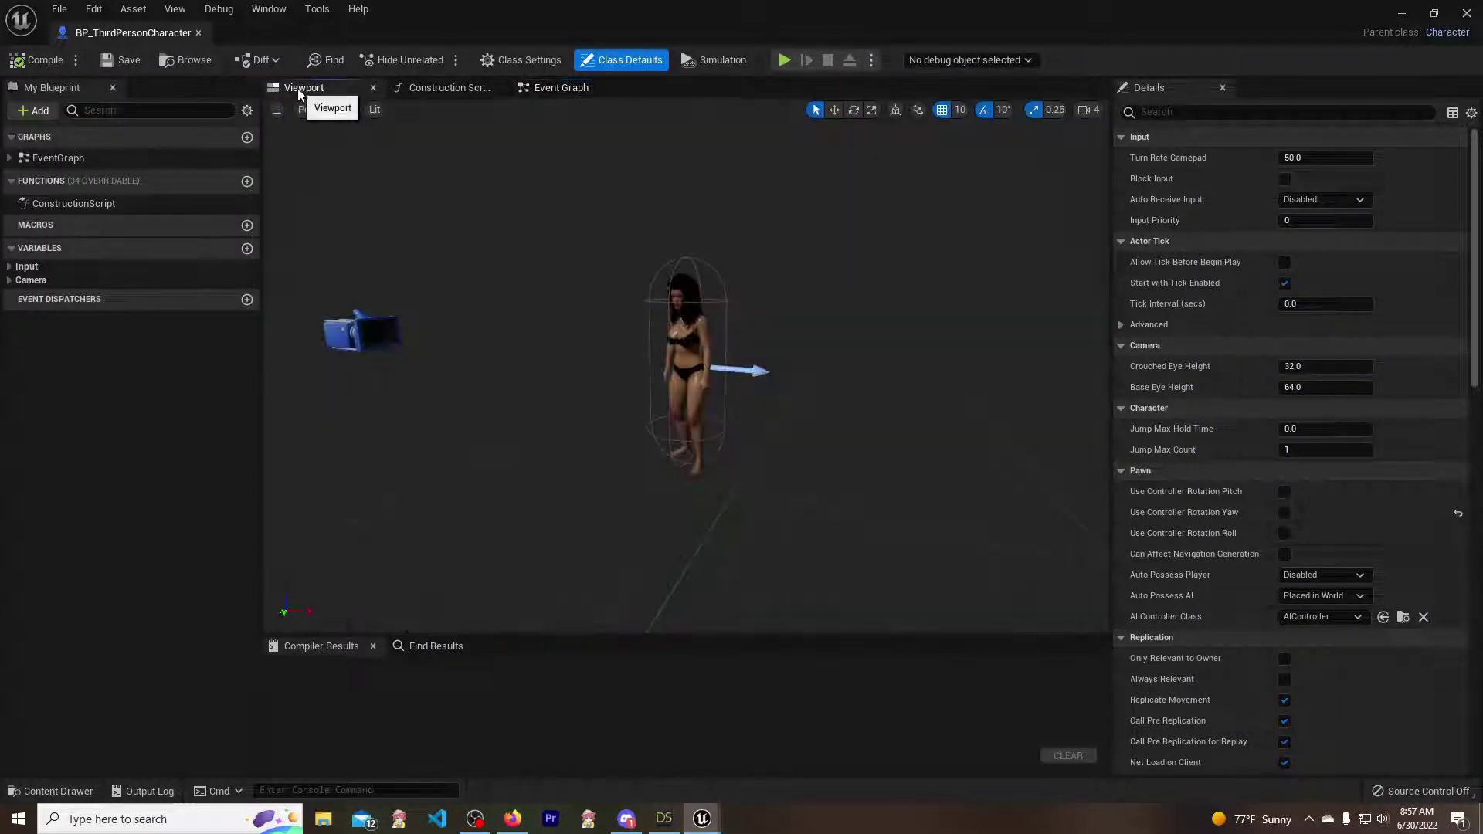
{"action": "left_click", "coordinate": [694, 360]}
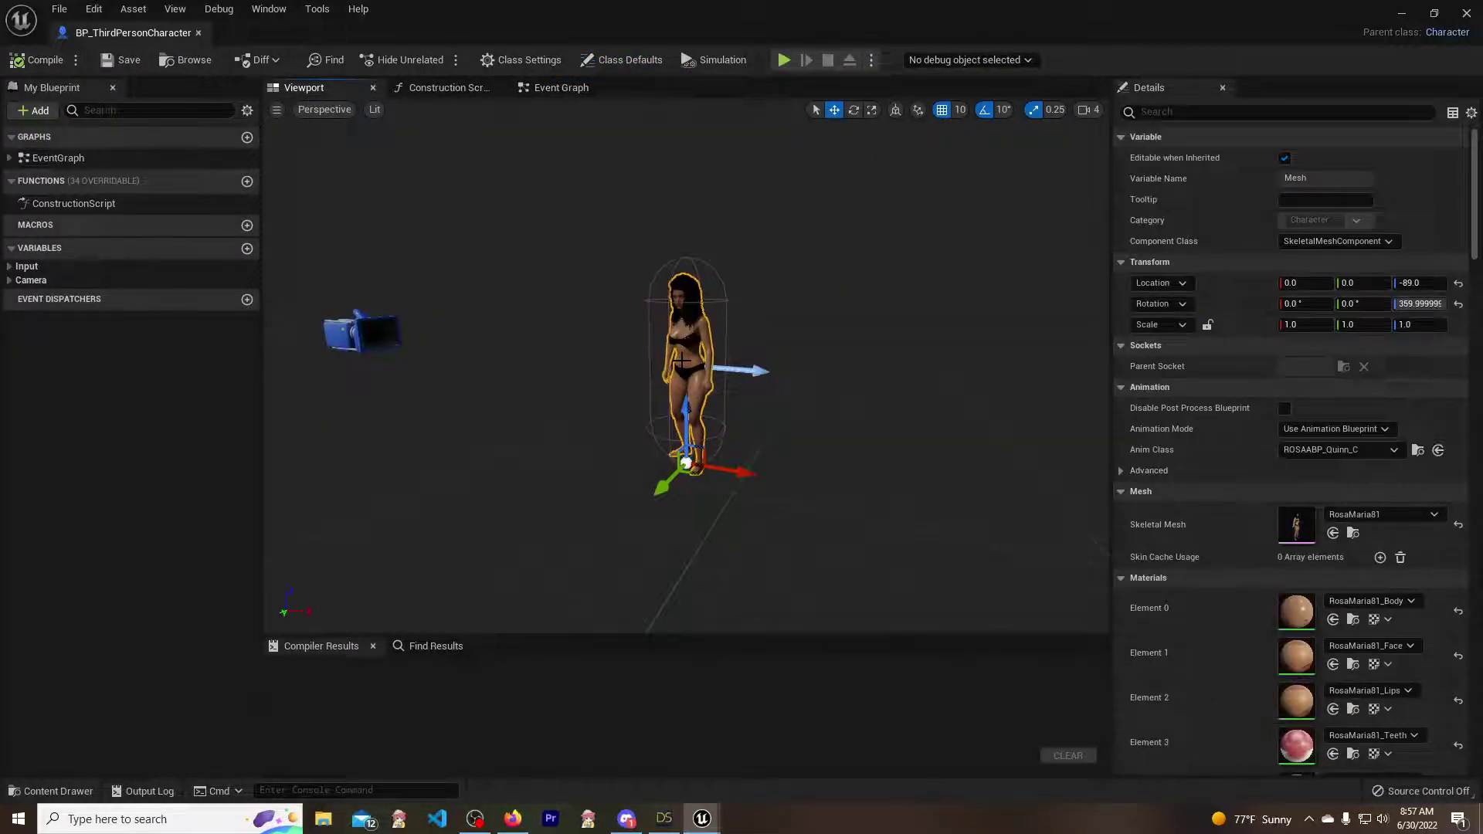
{"action": "left_click", "coordinate": [854, 110]}
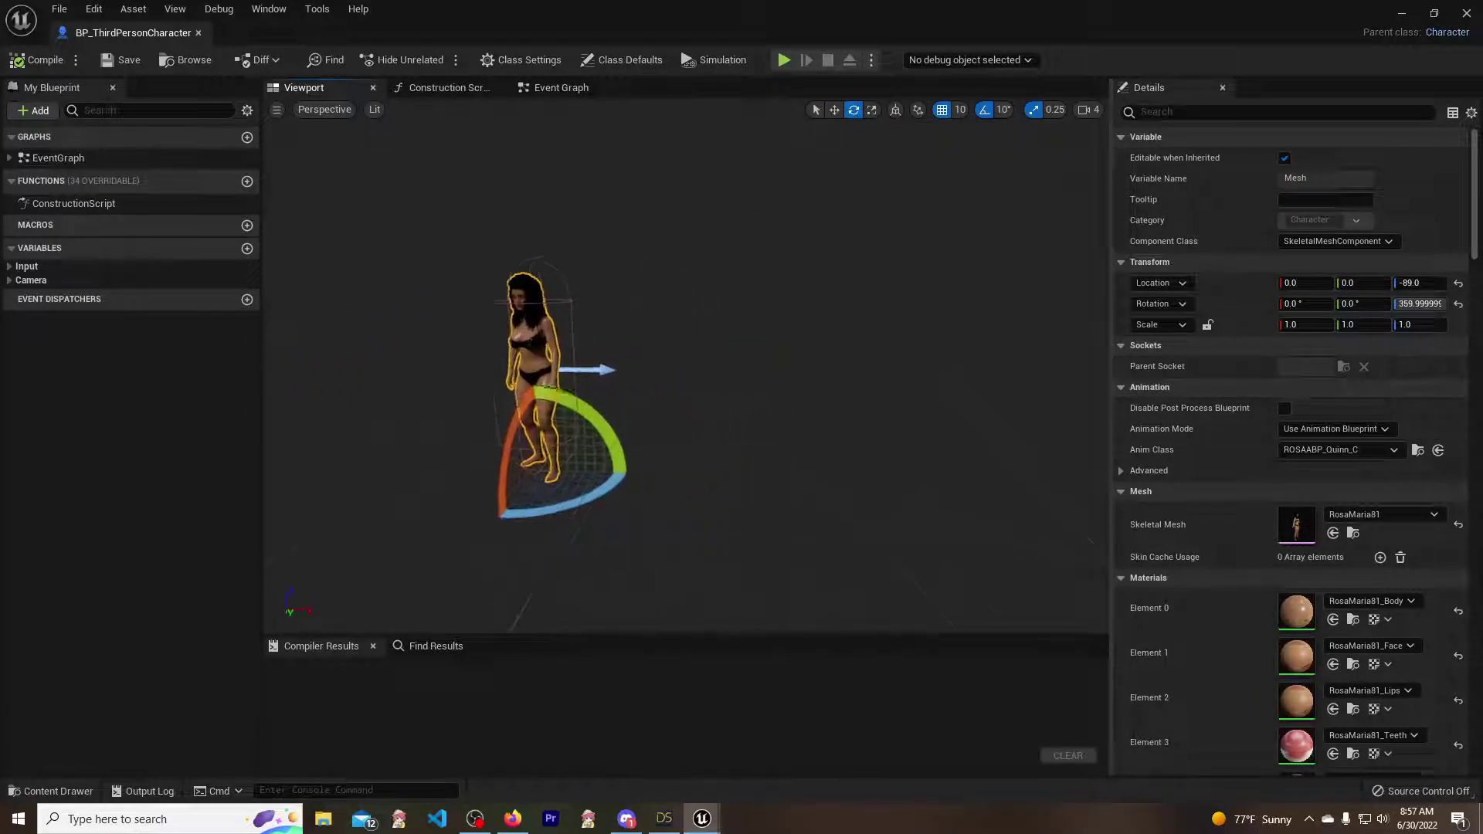
{"action": "left_click_drag", "start_coordinate": [789, 479], "coordinate": [780, 456]}
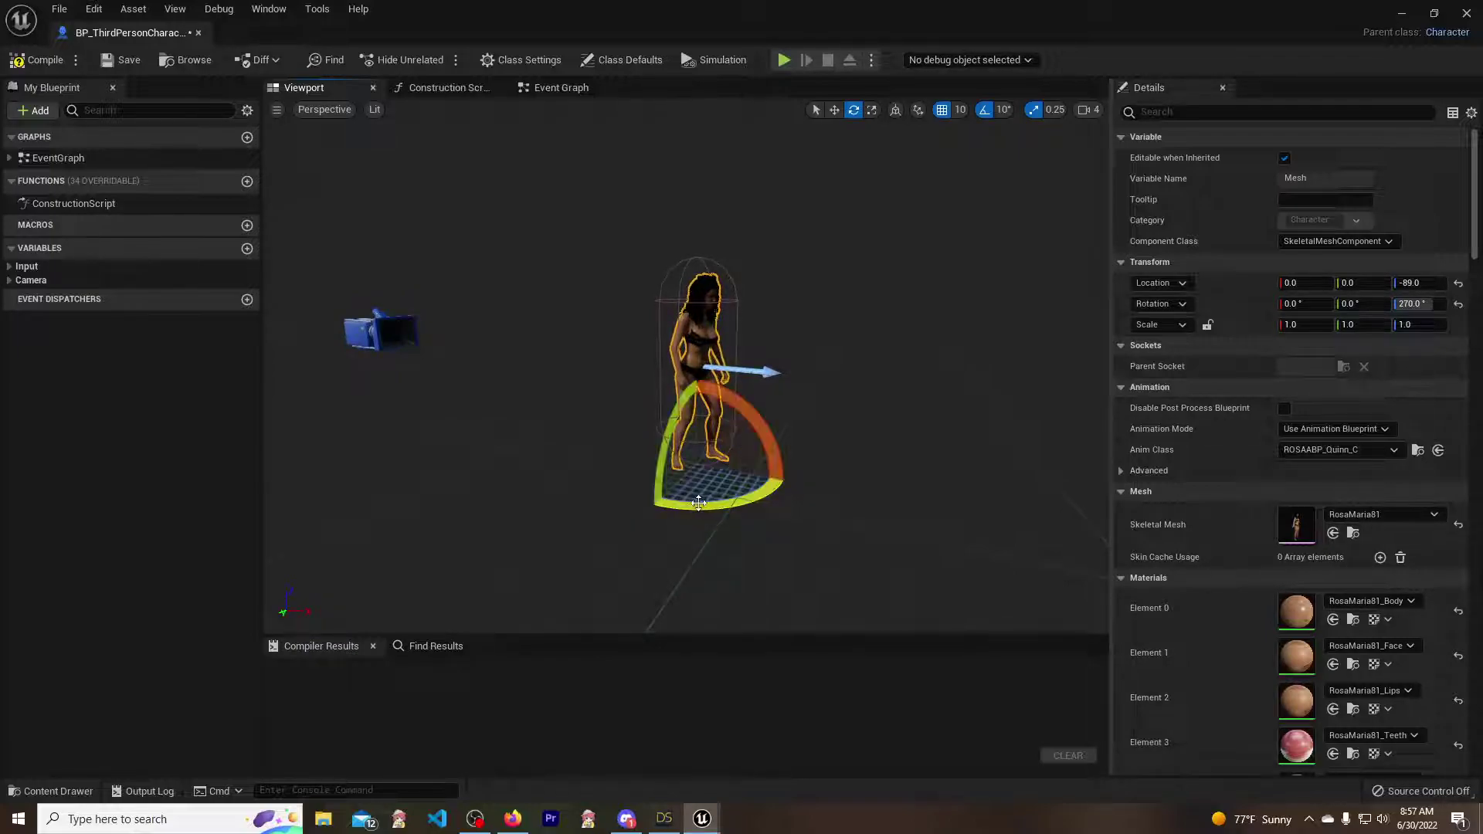
{"action": "left_click", "coordinate": [37, 59]}
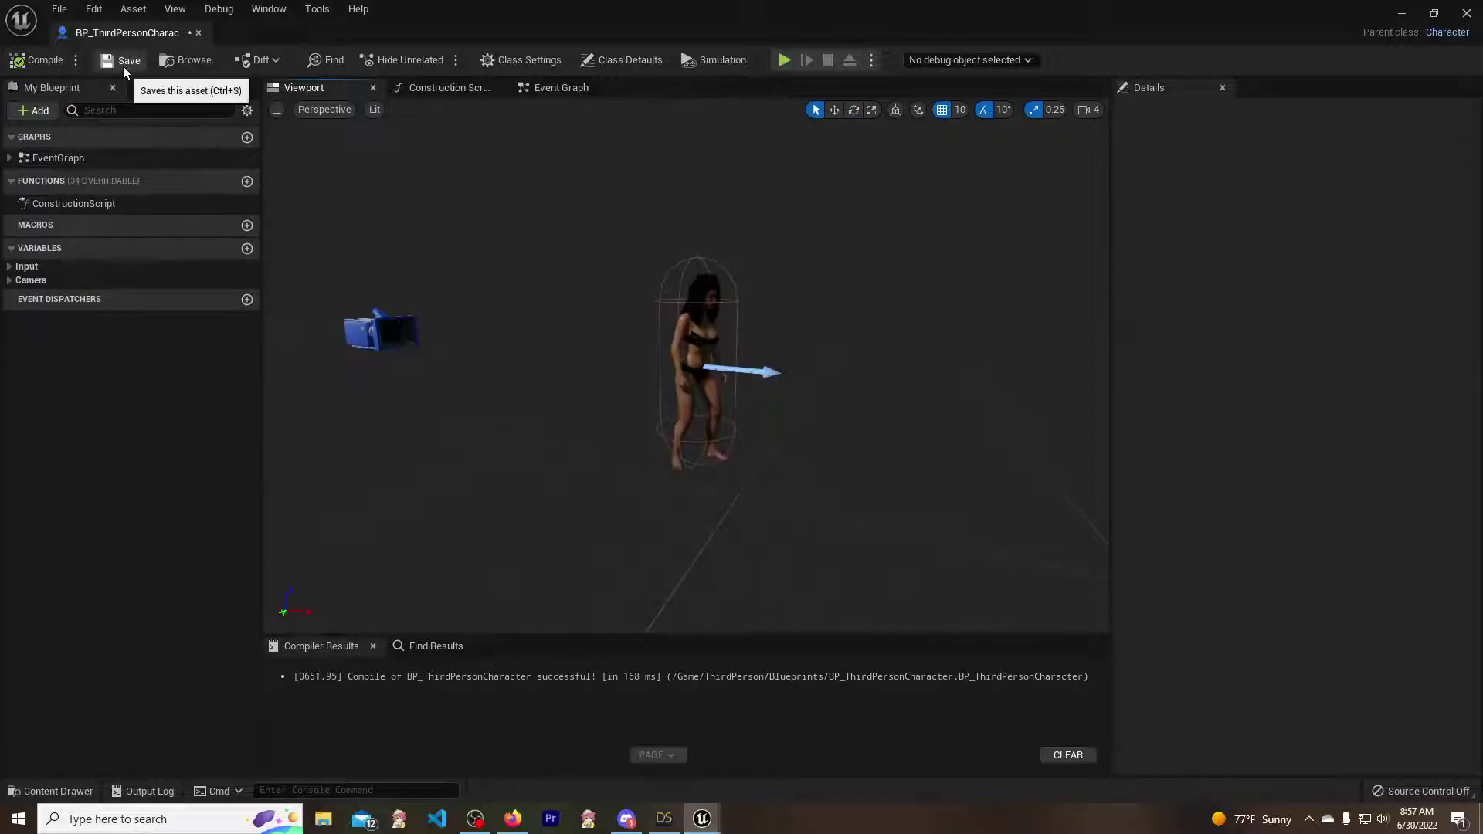
{"action": "left_click", "coordinate": [122, 59]}
{"action": "left_click", "coordinate": [198, 33]}
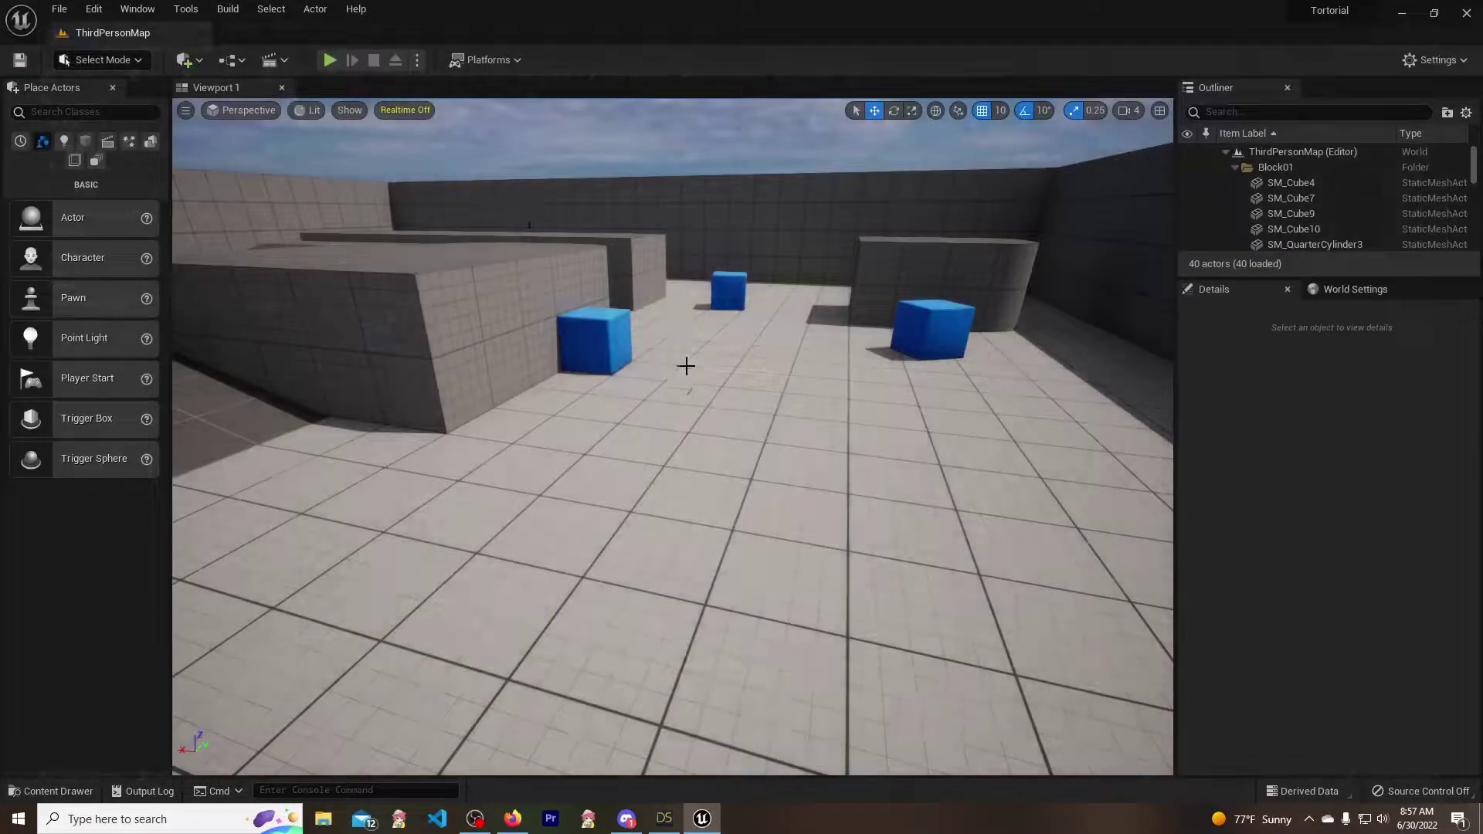
- Play the level and run the character around the floor, ramps and blocks to check the retargeted animations
{"action": "left_click", "coordinate": [330, 60]}
{"action": "key", "text": "w"}
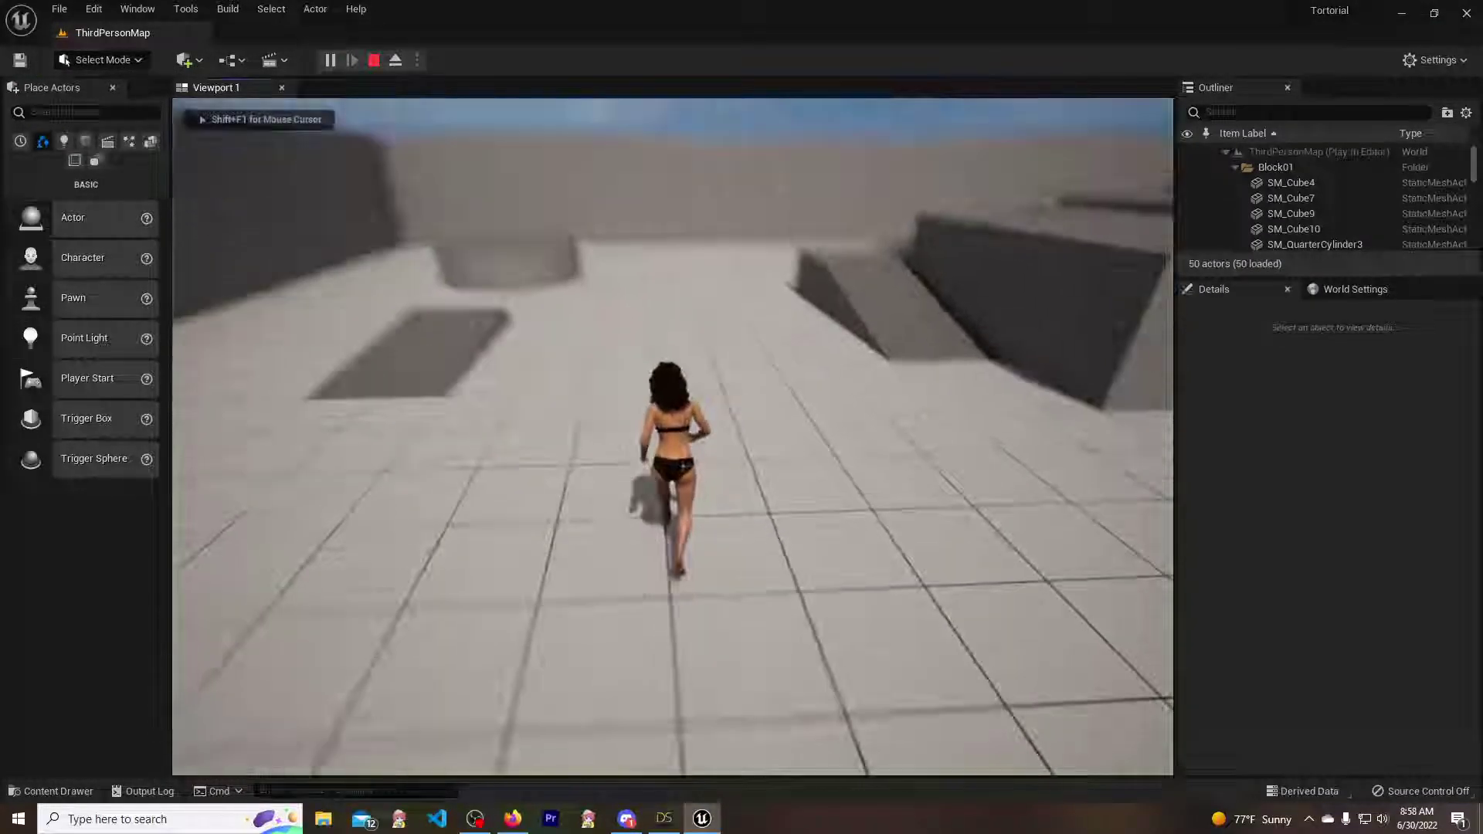
{"action": "key", "text": "s"}
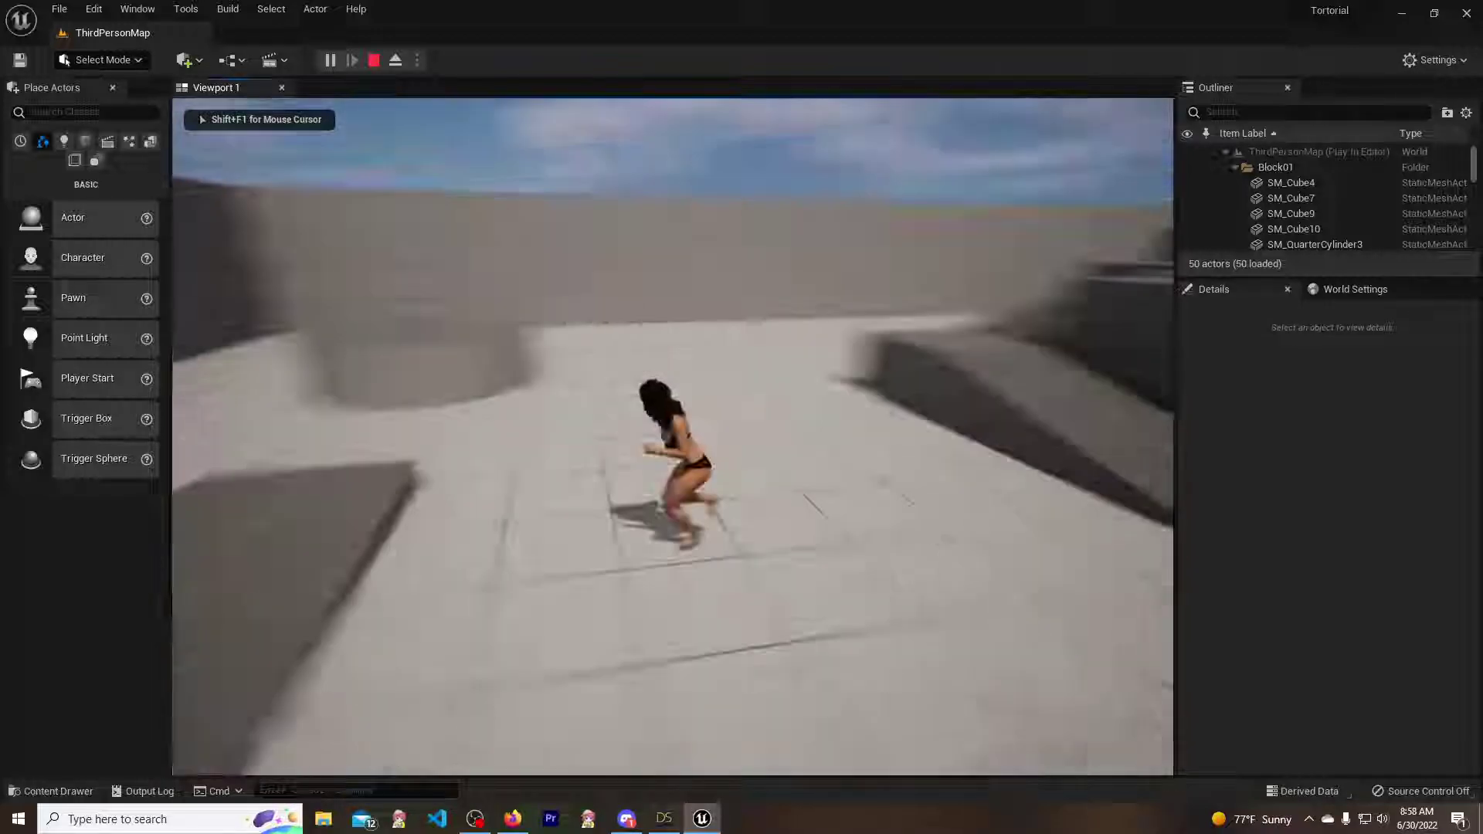
{"action": "key", "text": "w"}
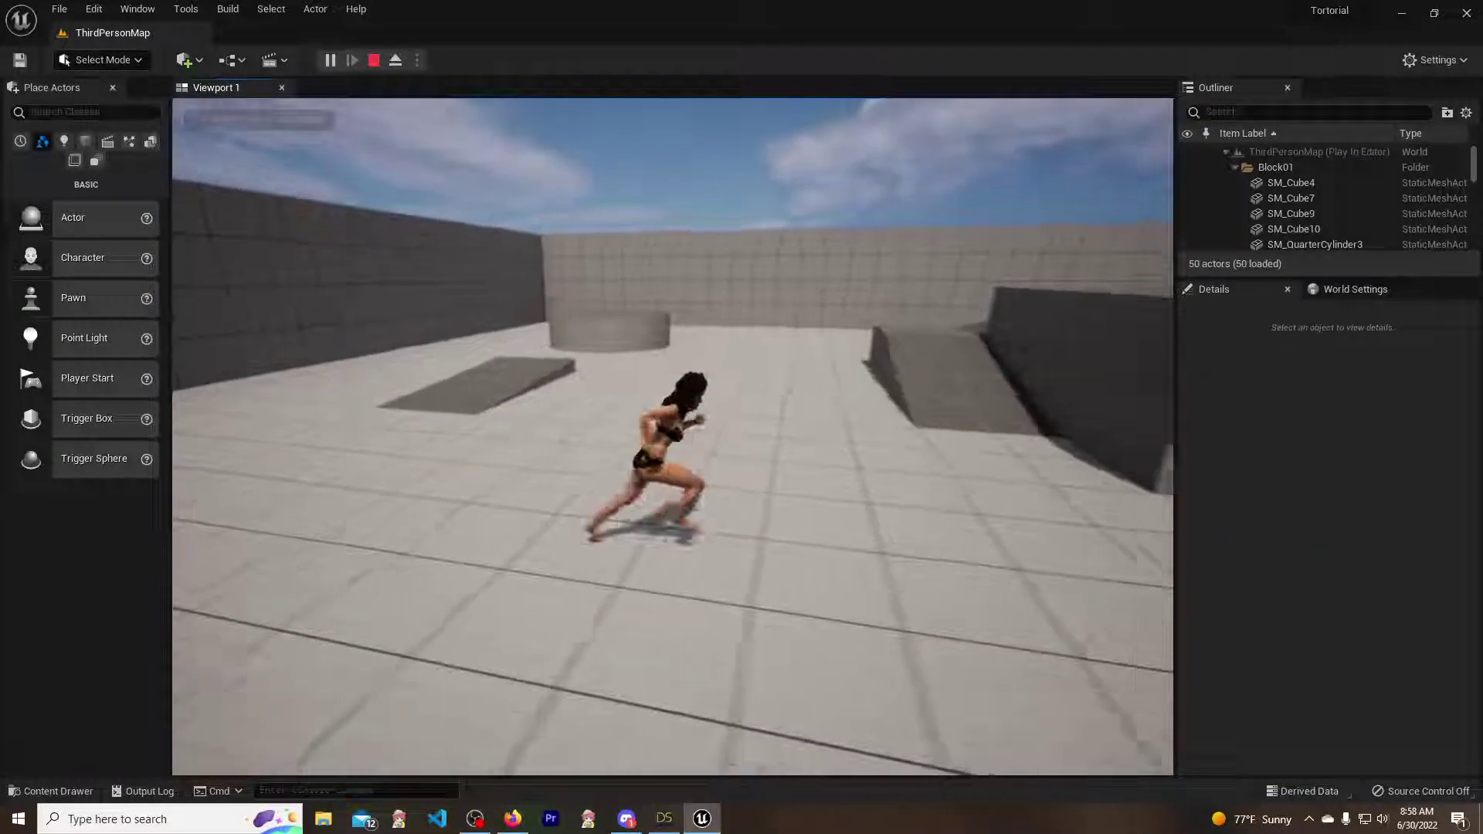
{"action": "key", "text": "w"}
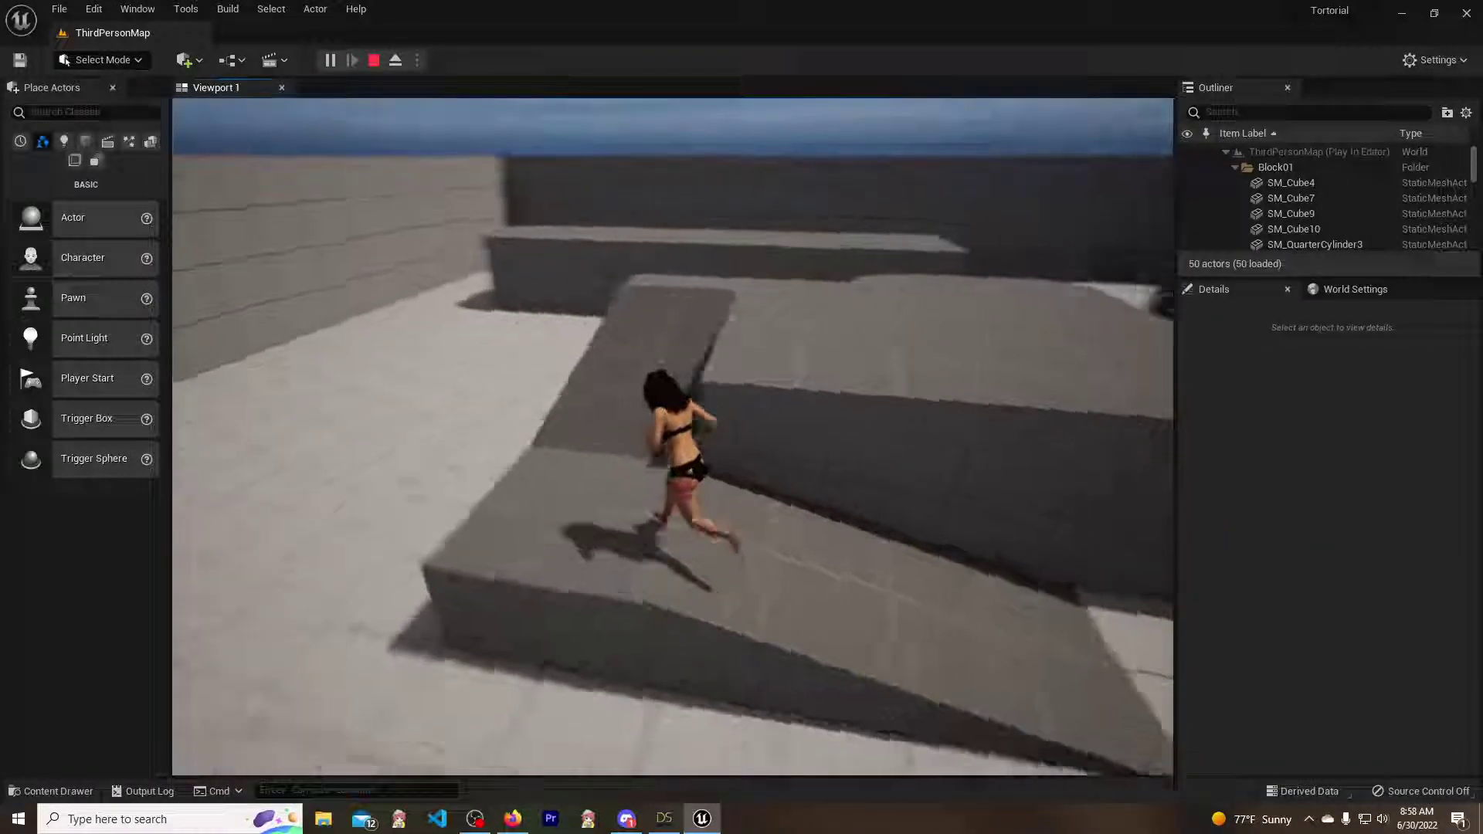
{"action": "key", "text": "w"}
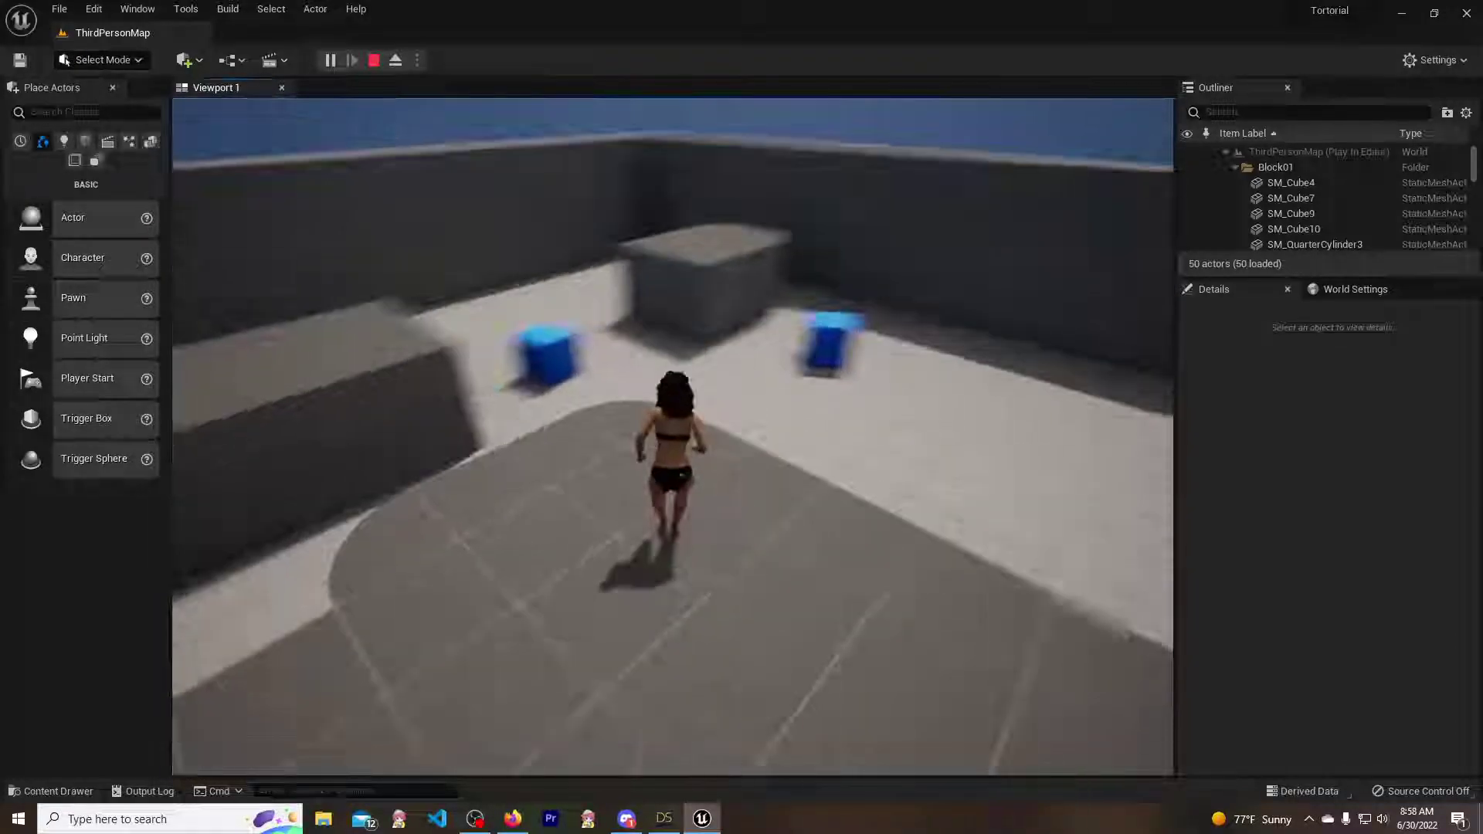
{"action": "key", "text": "w"}
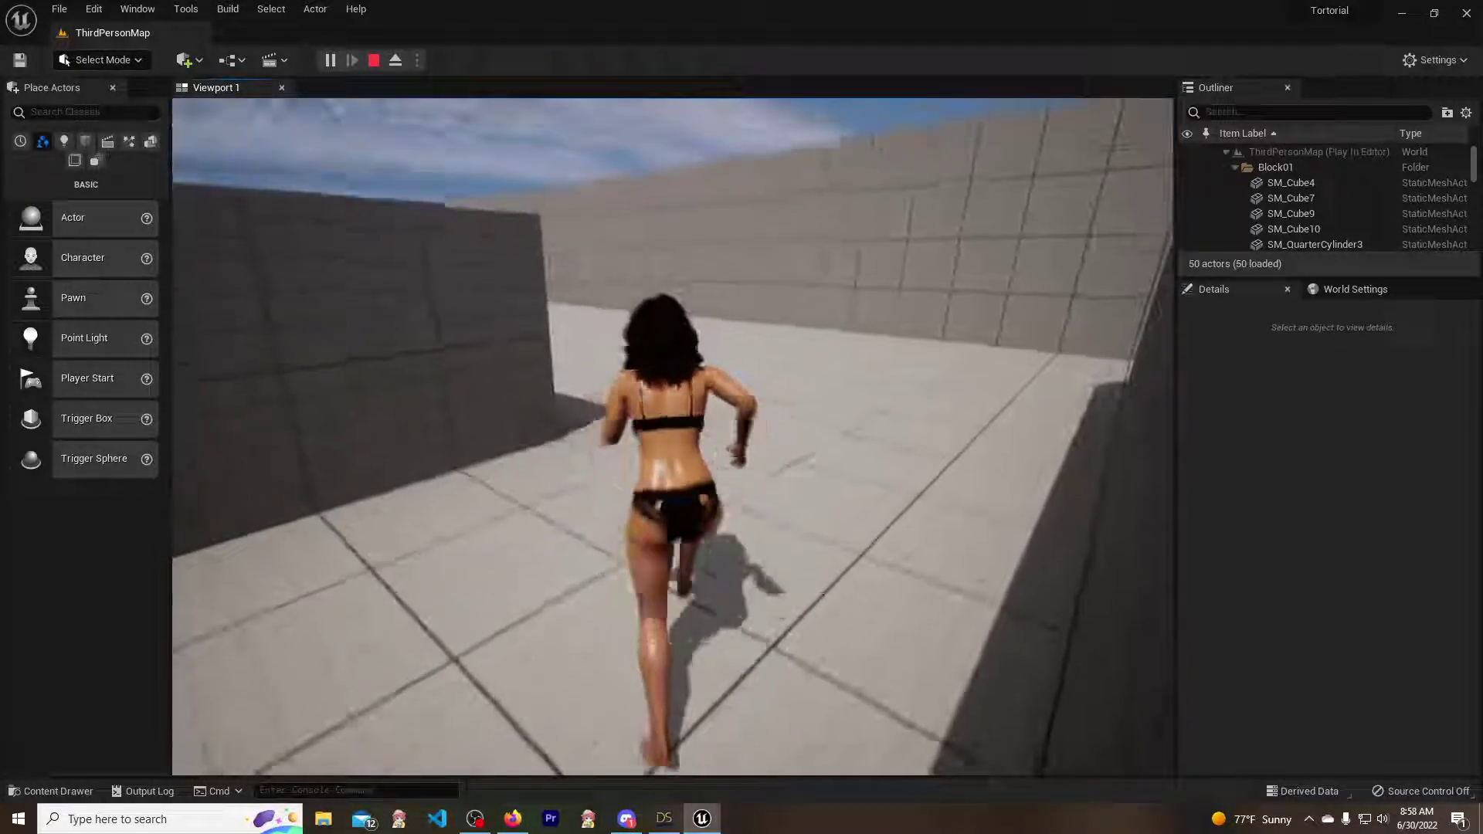
{"action": "key", "text": "w"}
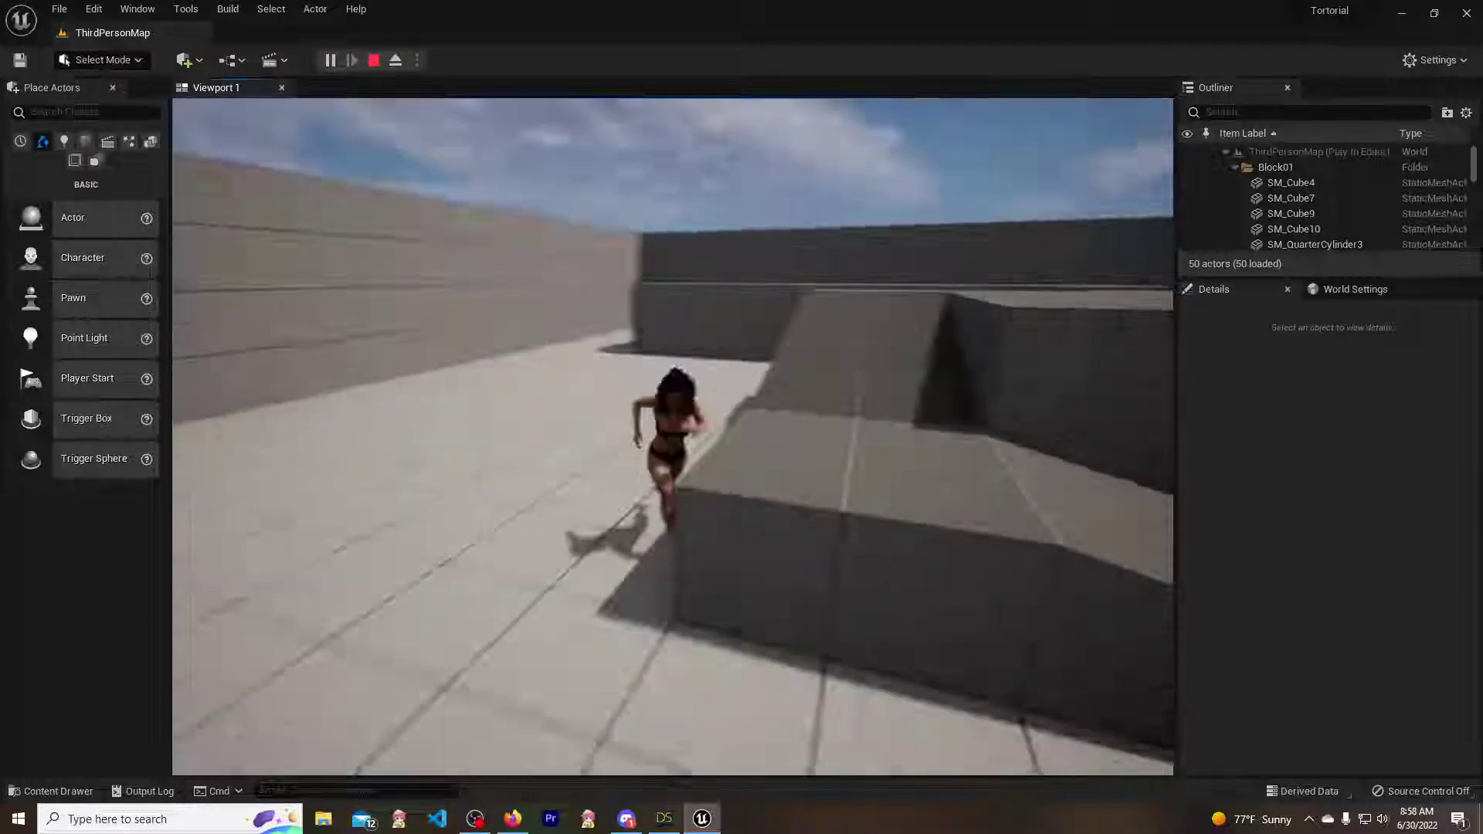
{"action": "key", "text": "w"}
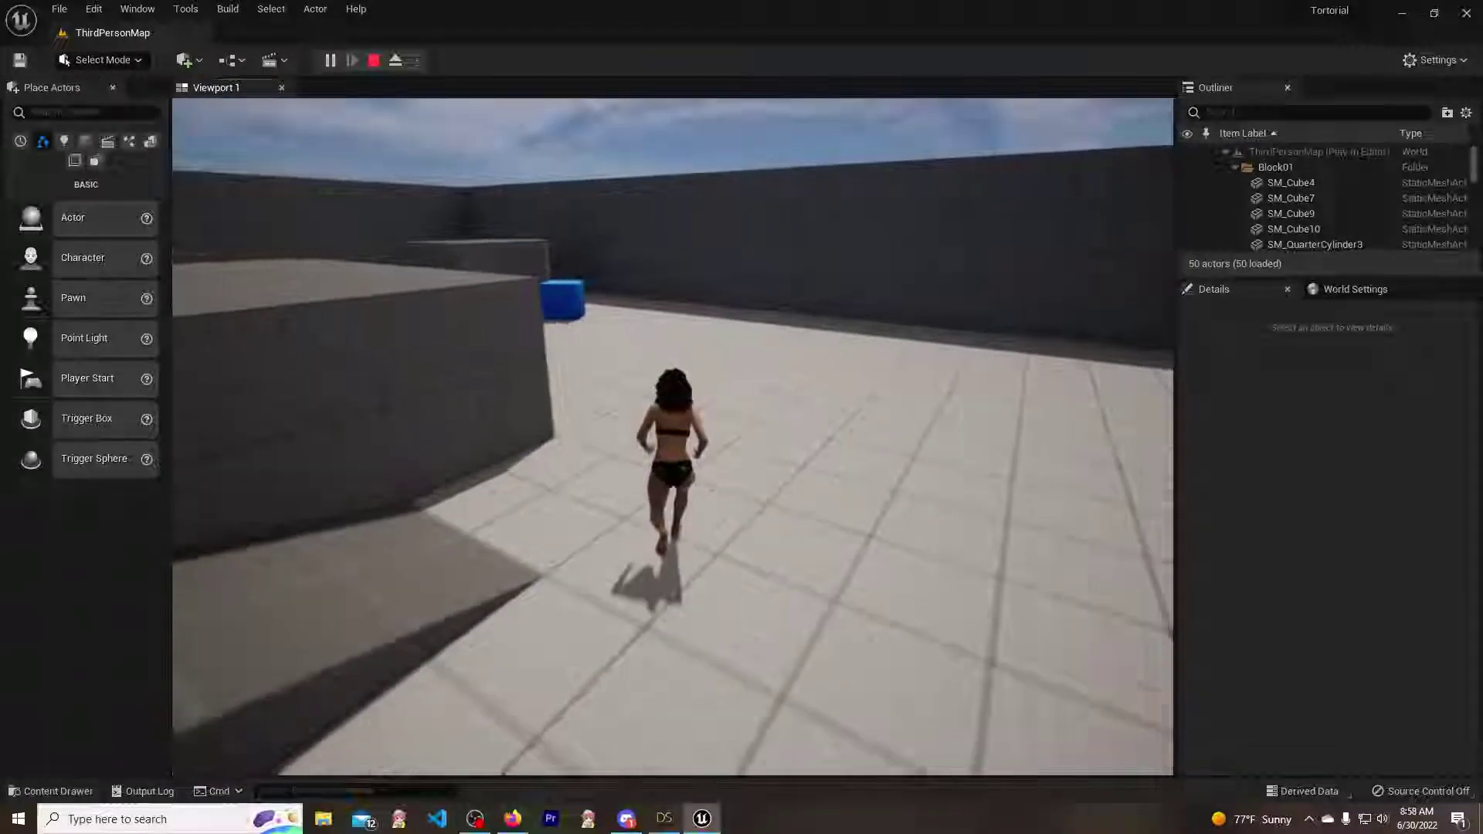
{"action": "key", "text": "w"}
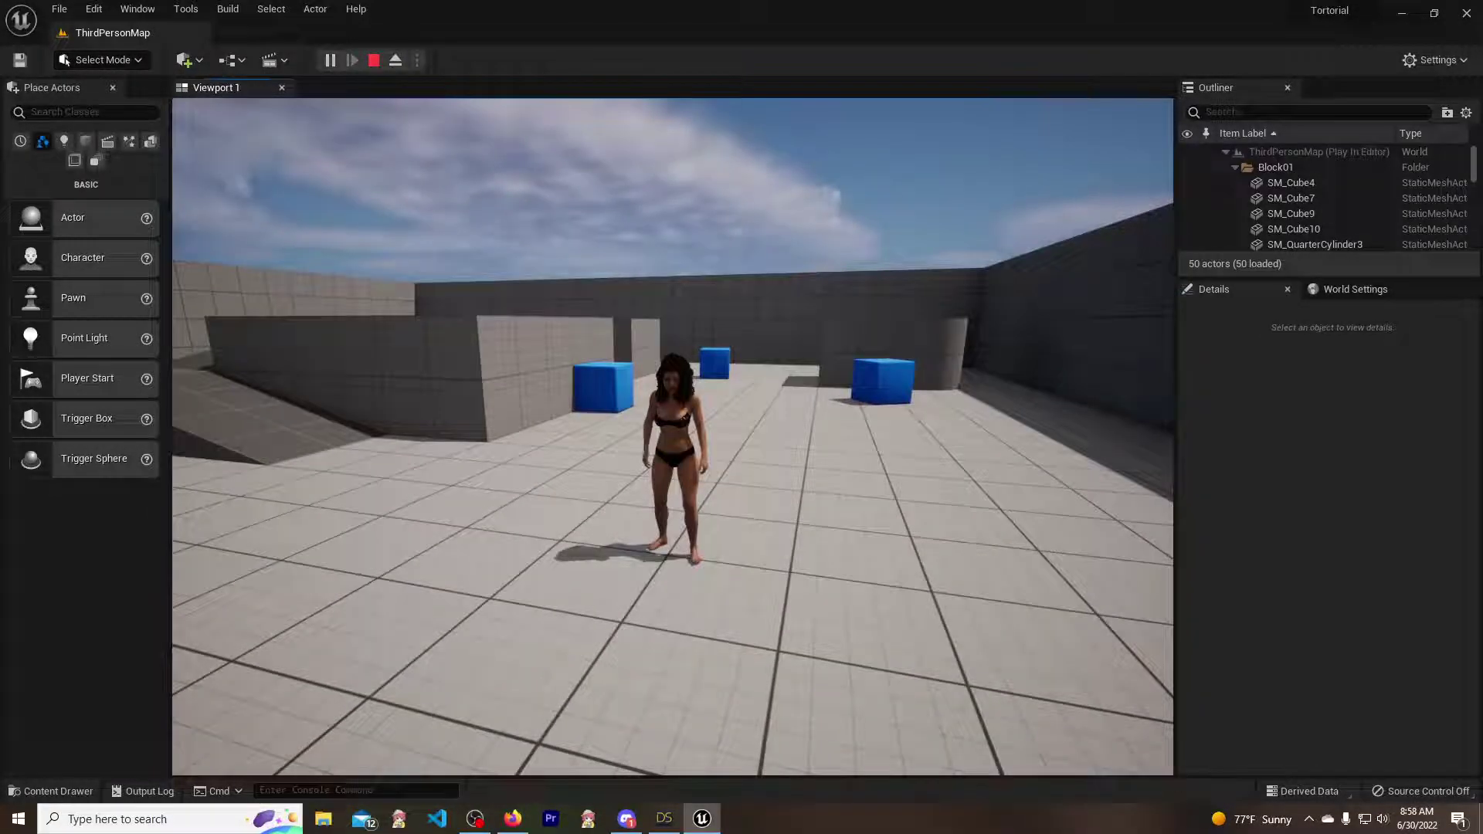